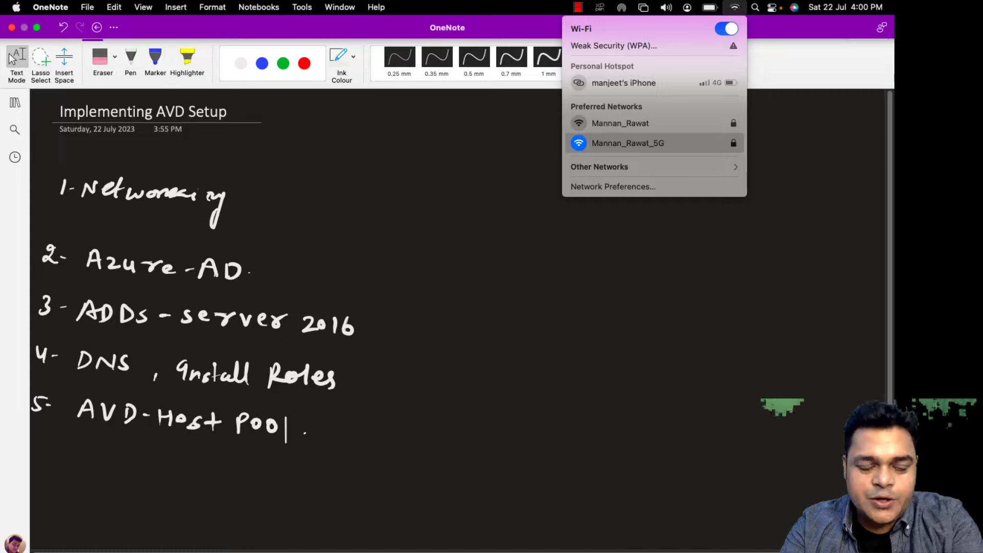
# - Dismiss the Wi-Fi list and select the pen with green 0.5 mm ink
pyautogui.click(439, 204)
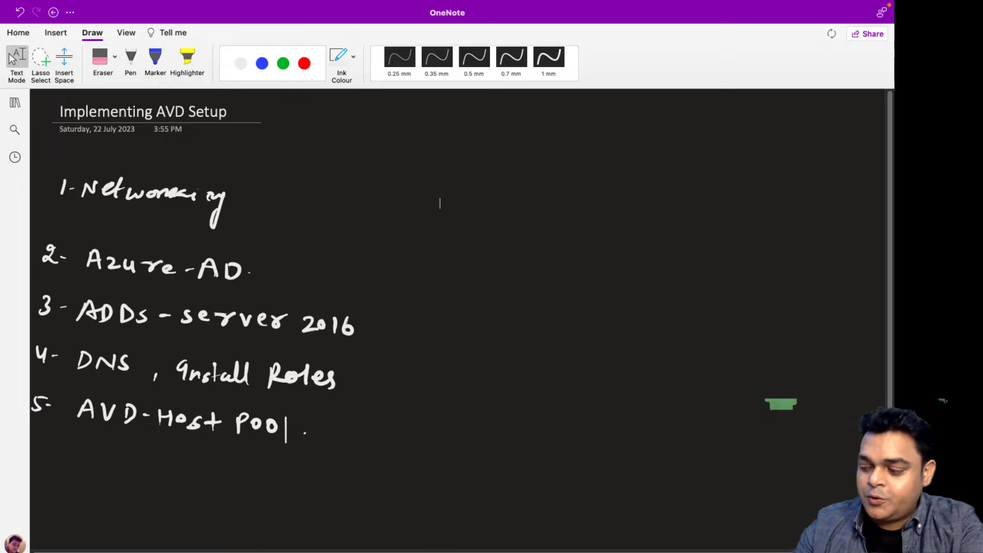
pyautogui.click(131, 59)
pyautogui.click(283, 64)
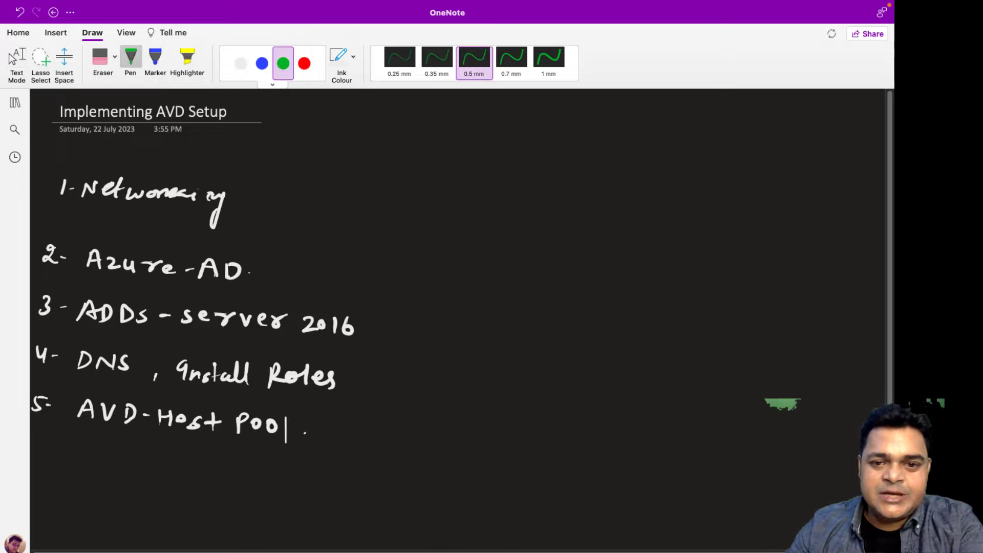
# - Draw a large box right of the list holding a Host rectangle linked to a vm icon
pyautogui.moveTo(488, 207)
pyautogui.mouseDown()
pyautogui.moveTo(465, 350)
pyautogui.moveTo(677, 370)
pyautogui.moveTo(735, 298)
pyautogui.moveTo(722, 209)
pyautogui.moveTo(488, 208)
pyautogui.mouseUp()
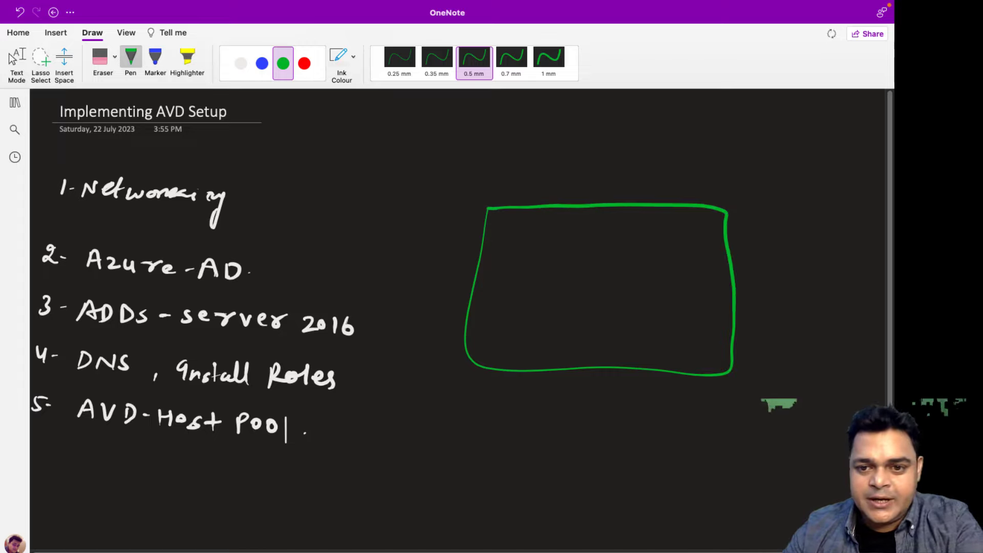
pyautogui.moveTo(618, 303)
pyautogui.mouseDown()
pyautogui.moveTo(621, 266)
pyautogui.moveTo(642, 265)
pyautogui.moveTo(644, 300)
pyautogui.moveTo(618, 303)
pyautogui.mouseUp()
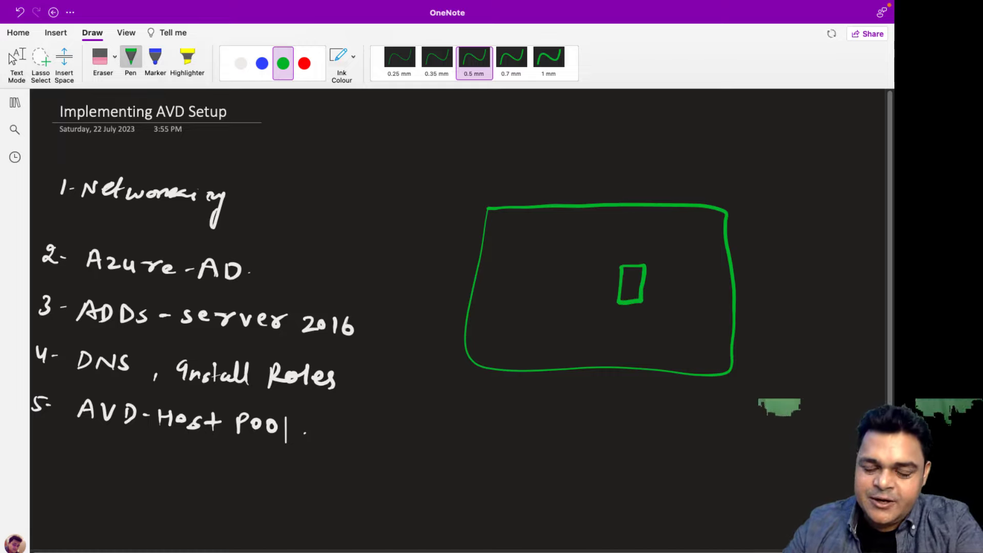
pyautogui.moveTo(614, 320)
pyautogui.mouseDown()
pyautogui.moveTo(621, 335)
pyautogui.moveTo(627, 327)
pyautogui.moveTo(645, 337)
pyautogui.mouseUp()
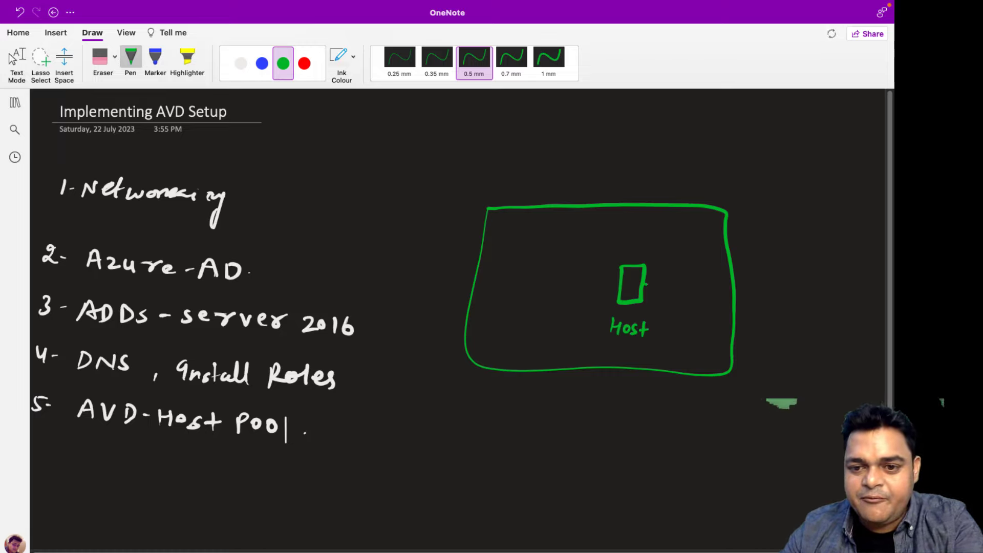
pyautogui.moveTo(647, 283)
pyautogui.mouseDown()
pyautogui.moveTo(691, 274)
pyautogui.moveTo(674, 292)
pyautogui.moveTo(701, 322)
pyautogui.mouseUp()
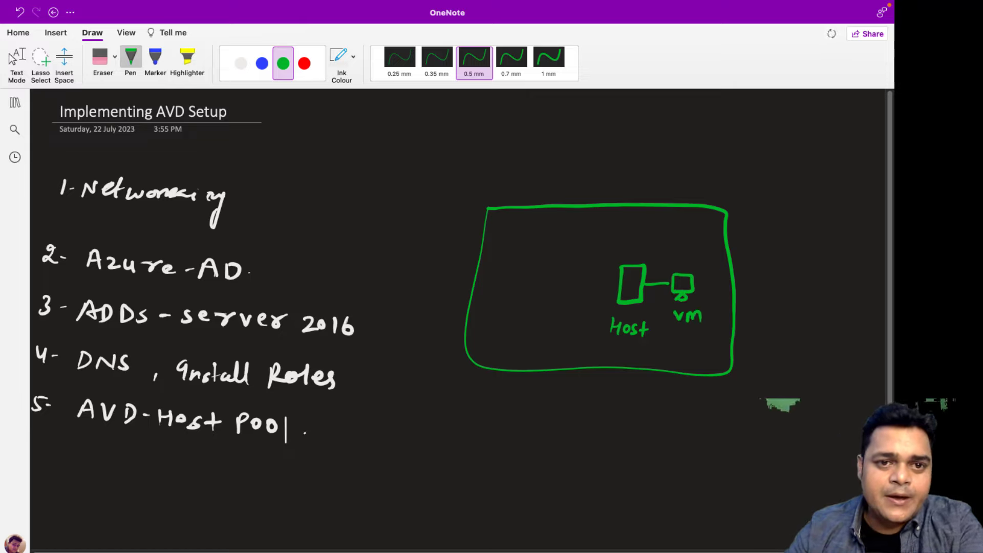
pyautogui.click(261, 63)
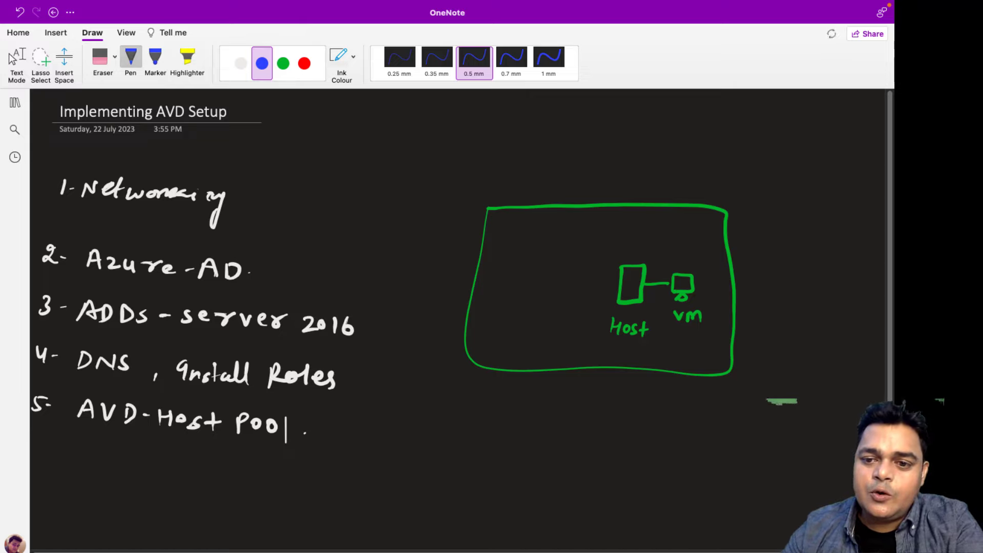
# - Draw blue arrows from the vm to User-1, User-2 and User-3, grouped with a brace
pyautogui.moveTo(695, 277)
pyautogui.mouseDown()
pyautogui.moveTo(714, 271)
pyautogui.moveTo(710, 306)
pyautogui.mouseUp()
pyautogui.moveTo(720, 267); pyautogui.dragTo(750, 279)
pyautogui.moveTo(752, 279); pyautogui.dragTo(767, 277)
pyautogui.moveTo(771, 270)
pyautogui.mouseDown()
pyautogui.moveTo(771, 281)
pyautogui.moveTo(741, 291)
pyautogui.mouseUp()
pyautogui.moveTo(748, 291); pyautogui.dragTo(769, 297)
pyautogui.moveTo(771, 295); pyautogui.dragTo(790, 299)
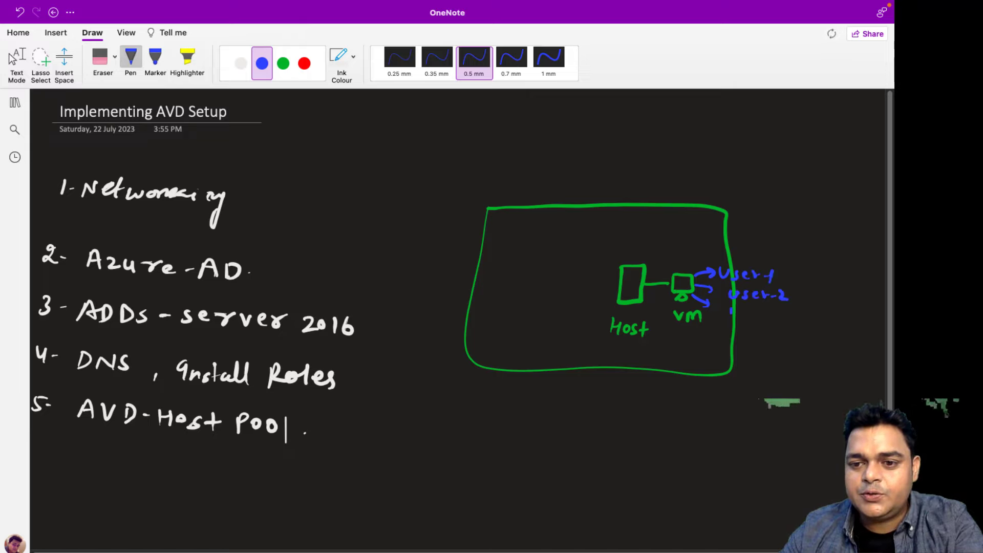
pyautogui.moveTo(731, 309); pyautogui.dragTo(741, 317)
pyautogui.moveTo(748, 310)
pyautogui.mouseDown()
pyautogui.moveTo(744, 319)
pyautogui.moveTo(788, 321)
pyautogui.mouseUp()
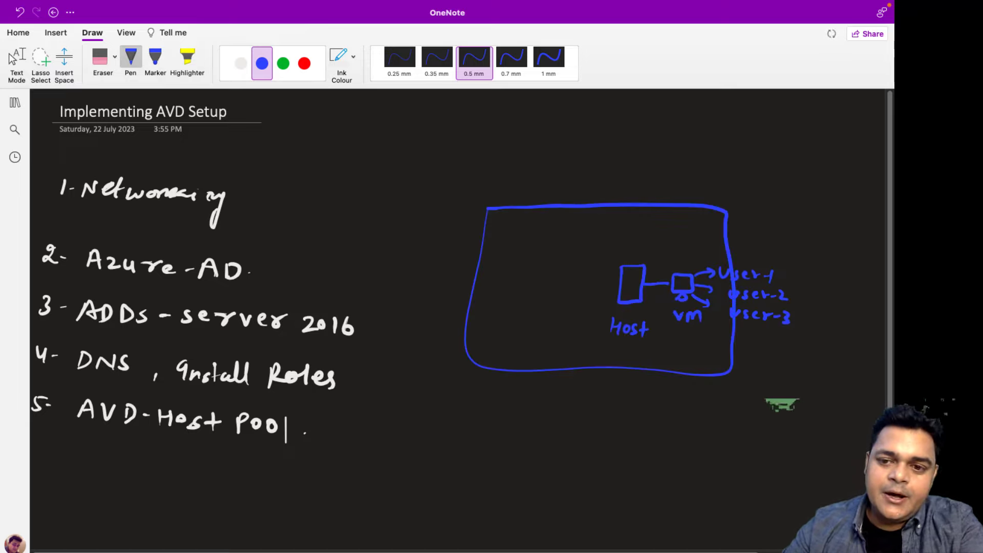
pyautogui.moveTo(787, 269)
pyautogui.mouseDown()
pyautogui.moveTo(803, 307)
pyautogui.moveTo(798, 342)
pyautogui.mouseUp()
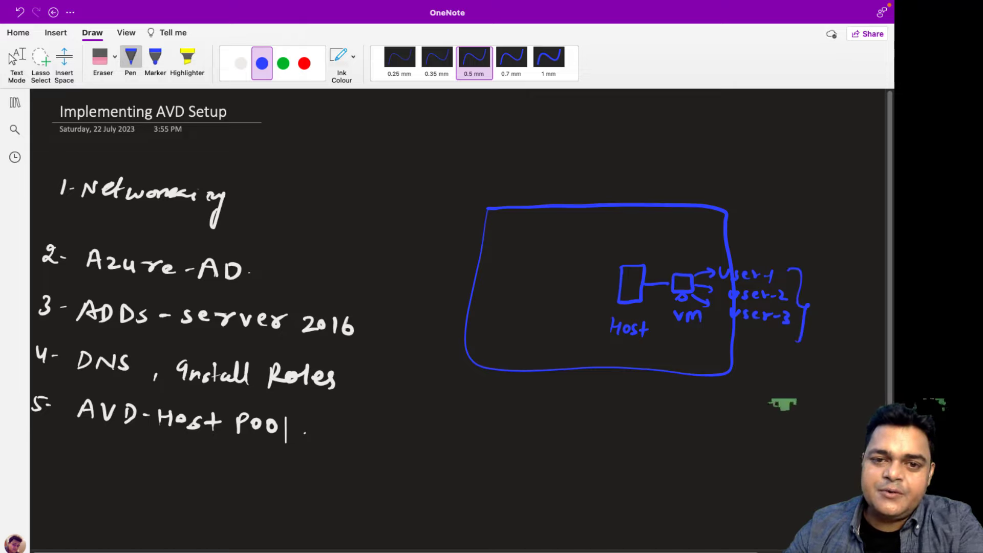
# - Draw a green Domain box at the diagram's left and a white arc leading from it
pyautogui.click(284, 63)
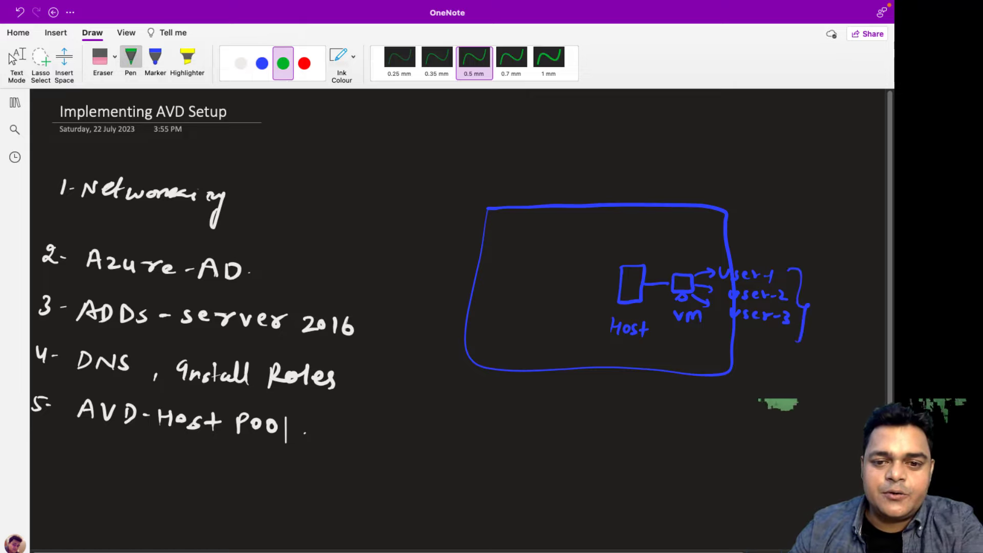
pyautogui.moveTo(496, 302)
pyautogui.mouseDown()
pyautogui.moveTo(498, 265)
pyautogui.moveTo(522, 295)
pyautogui.moveTo(497, 302)
pyautogui.moveTo(490, 338)
pyautogui.moveTo(509, 330)
pyautogui.moveTo(558, 340)
pyautogui.mouseUp()
pyautogui.click(263, 63)
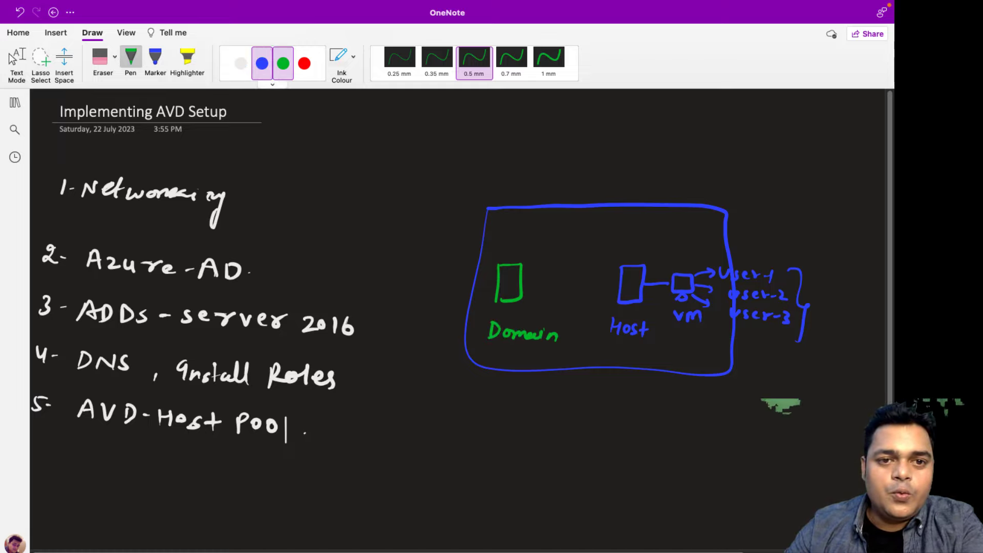
pyautogui.click(240, 63)
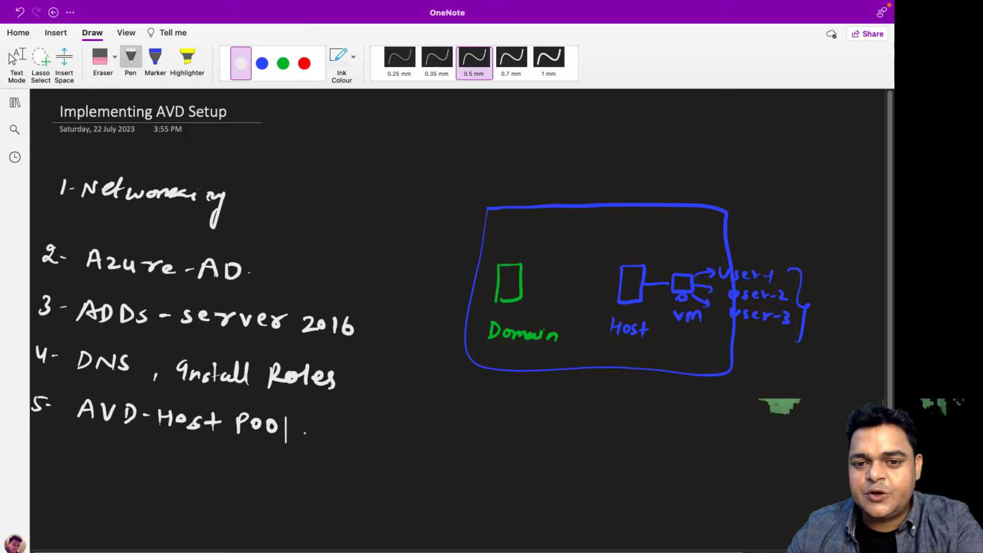
pyautogui.moveTo(522, 263)
pyautogui.mouseDown()
pyautogui.moveTo(557, 254)
pyautogui.moveTo(554, 282)
pyautogui.moveTo(569, 261)
pyautogui.moveTo(556, 284)
pyautogui.moveTo(568, 260)
pyautogui.moveTo(582, 286)
pyautogui.moveTo(567, 313)
pyautogui.moveTo(602, 308)
pyautogui.mouseUp()
# - Label the triangle Azure AD, arrow it to Host, and write Pool under Host
pyautogui.moveTo(571, 337); pyautogui.dragTo(582, 332)
pyautogui.moveTo(587, 324); pyautogui.dragTo(588, 336)
pyautogui.moveTo(583, 281)
pyautogui.mouseDown()
pyautogui.moveTo(621, 283)
pyautogui.moveTo(619, 291)
pyautogui.mouseUp()
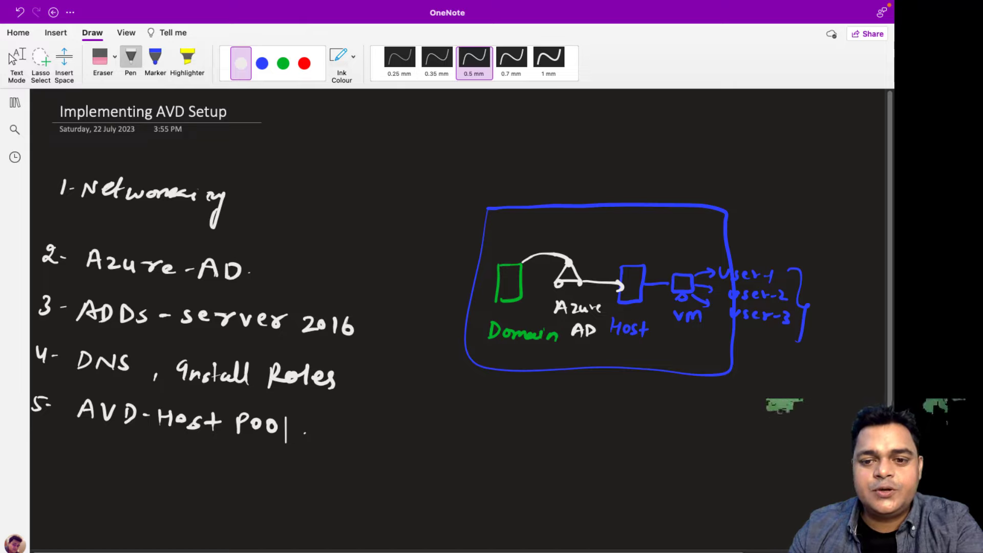
pyautogui.moveTo(616, 347); pyautogui.dragTo(616, 360)
pyautogui.moveTo(615, 347); pyautogui.dragTo(639, 351)
pyautogui.moveTo(646, 344); pyautogui.dragTo(645, 360)
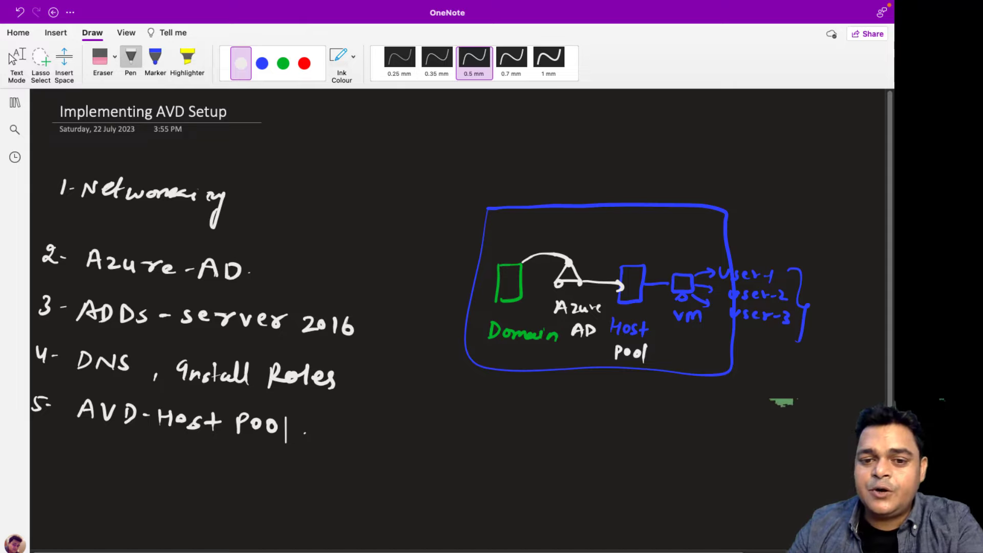
# - Write User,1,2,3 under the Domain box
pyautogui.moveTo(492, 347); pyautogui.dragTo(499, 348)
pyautogui.moveTo(506, 348)
pyautogui.mouseDown()
pyautogui.moveTo(502, 357)
pyautogui.moveTo(530, 350)
pyautogui.moveTo(540, 367)
pyautogui.mouseUp()
pyautogui.moveTo(544, 353); pyautogui.dragTo(555, 364)
pyautogui.moveTo(555, 361); pyautogui.dragTo(567, 358)
pyautogui.moveTo(567, 359); pyautogui.dragTo(562, 367)
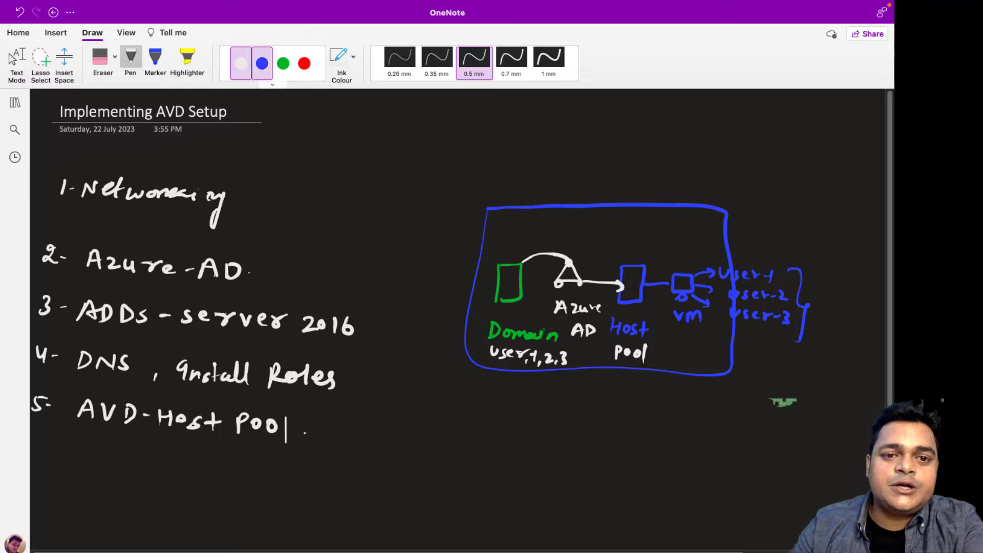
# - Draw a red dashed arc from Domain to the vm, then return to text mode
pyautogui.click(304, 63)
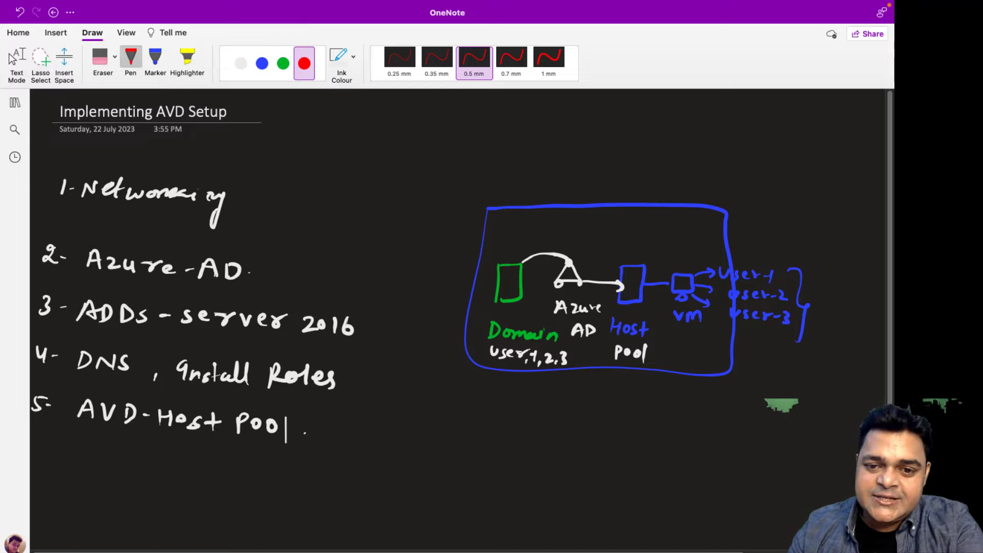
pyautogui.moveTo(522, 247)
pyautogui.mouseDown()
pyautogui.moveTo(657, 252)
pyautogui.moveTo(682, 272)
pyautogui.mouseUp()
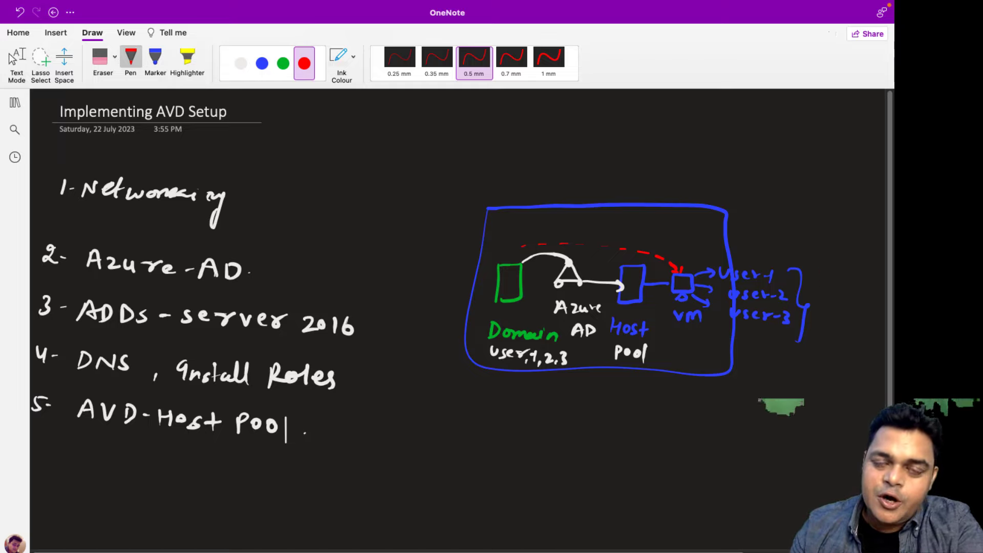
pyautogui.press('Escape')
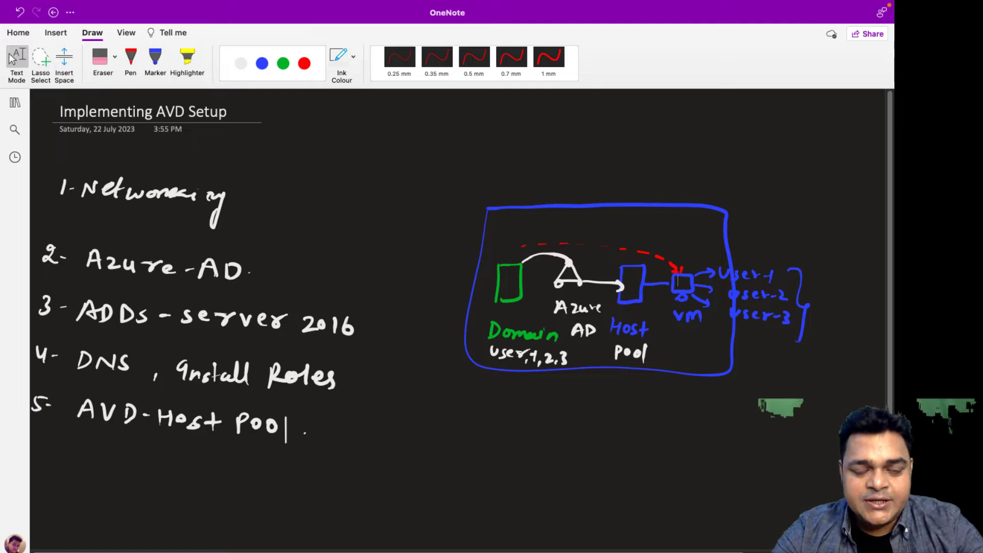
# - Write the red bracketed heading 'How to Configure AVD-Host-Pool' below the list
pyautogui.scroll(-5, 461, 307)
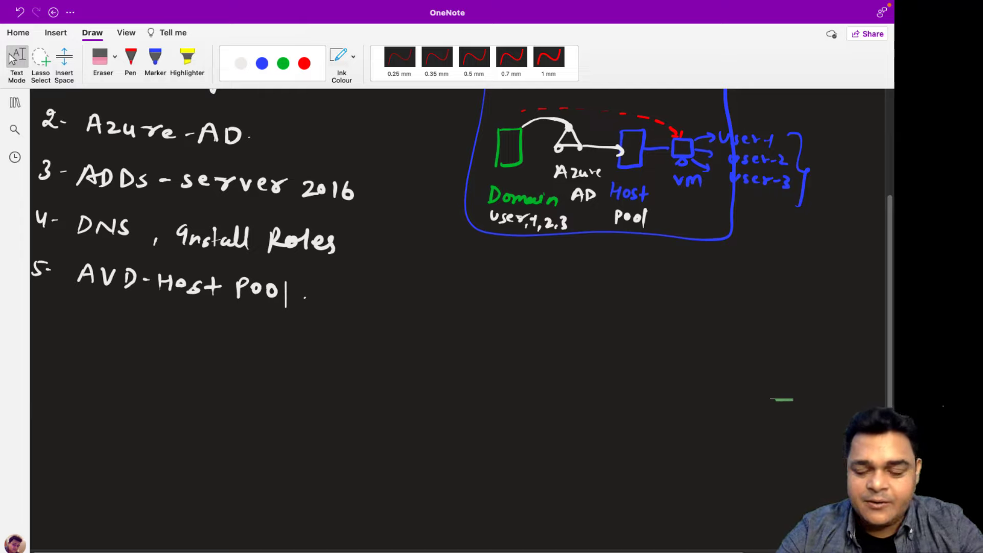
pyautogui.click(131, 57)
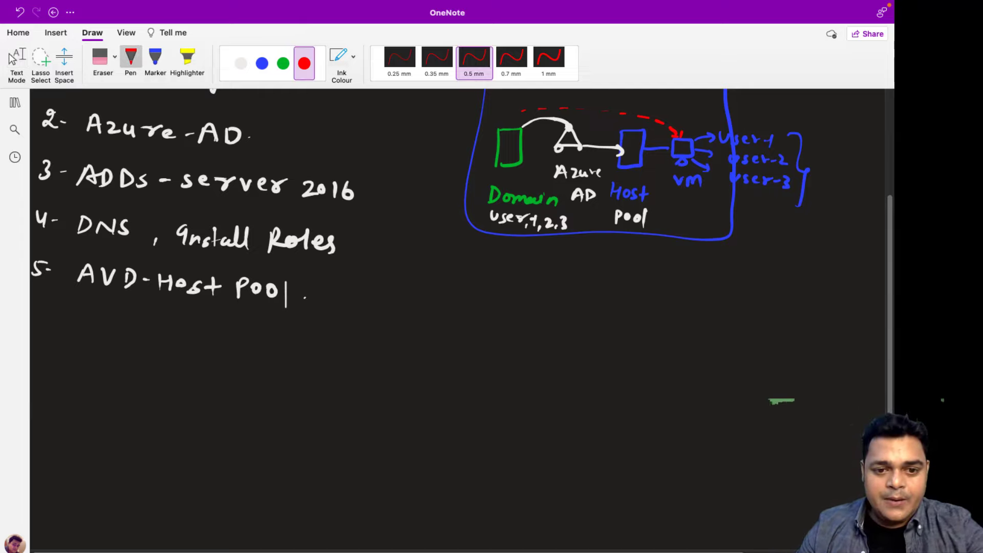
pyautogui.moveTo(333, 361)
pyautogui.mouseDown()
pyautogui.moveTo(333, 382)
pyautogui.moveTo(346, 372)
pyautogui.mouseUp()
pyautogui.moveTo(345, 361)
pyautogui.mouseDown()
pyautogui.moveTo(344, 383)
pyautogui.moveTo(382, 373)
pyautogui.moveTo(394, 384)
pyautogui.mouseUp()
pyautogui.moveTo(390, 375); pyautogui.dragTo(437, 385)
pyautogui.moveTo(444, 378)
pyautogui.mouseDown()
pyautogui.moveTo(488, 383)
pyautogui.moveTo(476, 397)
pyautogui.moveTo(493, 391)
pyautogui.moveTo(499, 401)
pyautogui.moveTo(584, 372)
pyautogui.moveTo(595, 390)
pyautogui.mouseUp()
pyautogui.moveTo(604, 375)
pyautogui.mouseDown()
pyautogui.moveTo(617, 377)
pyautogui.moveTo(611, 393)
pyautogui.mouseUp()
pyautogui.moveTo(625, 375)
pyautogui.mouseDown()
pyautogui.moveTo(628, 395)
pyautogui.moveTo(664, 383)
pyautogui.moveTo(661, 397)
pyautogui.mouseUp()
pyautogui.moveTo(661, 388); pyautogui.dragTo(675, 386)
pyautogui.moveTo(677, 379)
pyautogui.mouseDown()
pyautogui.moveTo(675, 394)
pyautogui.moveTo(698, 394)
pyautogui.moveTo(713, 379)
pyautogui.mouseUp()
pyautogui.moveTo(712, 378)
pyautogui.mouseDown()
pyautogui.moveTo(712, 397)
pyautogui.moveTo(719, 384)
pyautogui.moveTo(746, 391)
pyautogui.moveTo(740, 402)
pyautogui.moveTo(763, 385)
pyautogui.moveTo(789, 393)
pyautogui.moveTo(815, 374)
pyautogui.moveTo(784, 411)
pyautogui.mouseUp()
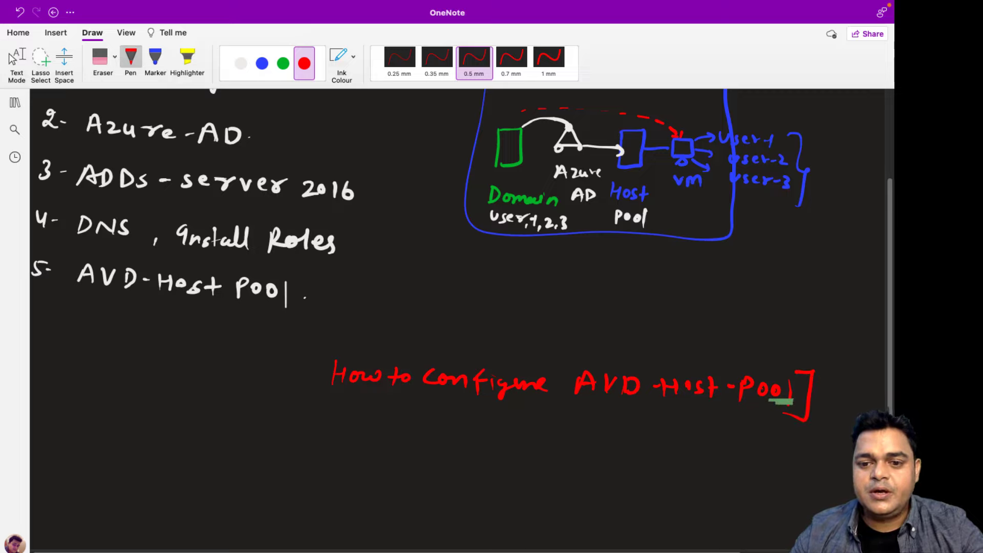
pyautogui.moveTo(330, 353); pyautogui.dragTo(323, 393)
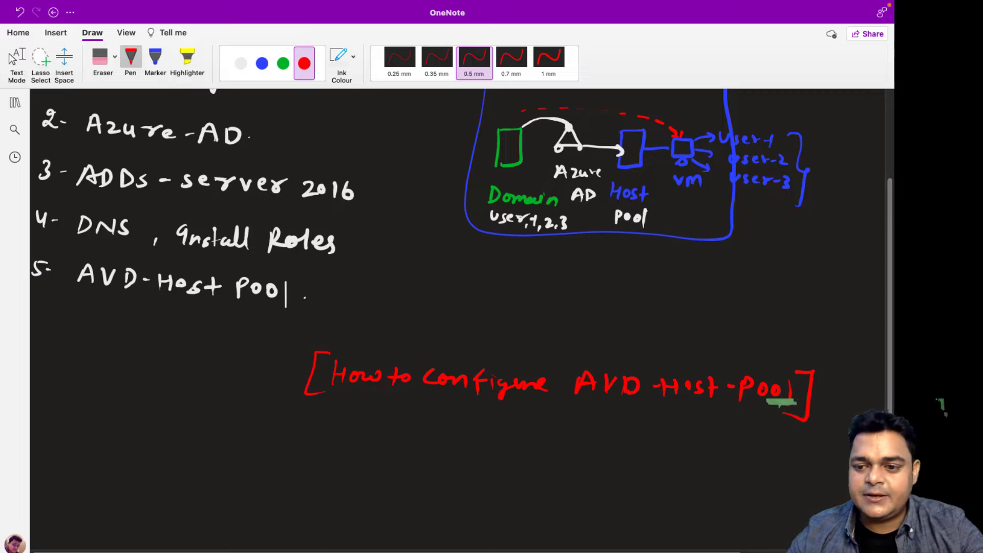
# - Begin green step '1- Create V-' beneath the heading
pyautogui.scroll(-3, 781, 402)
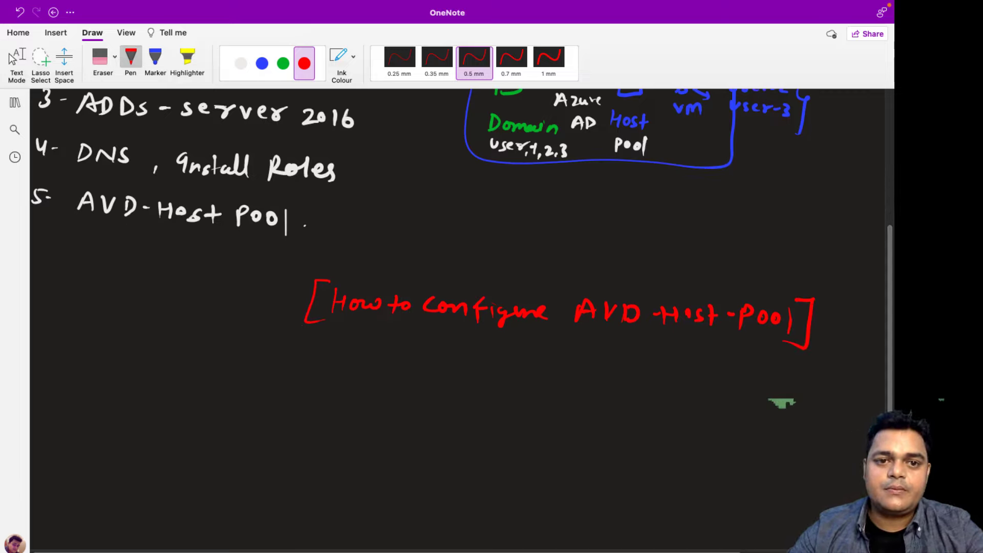
pyautogui.click(240, 64)
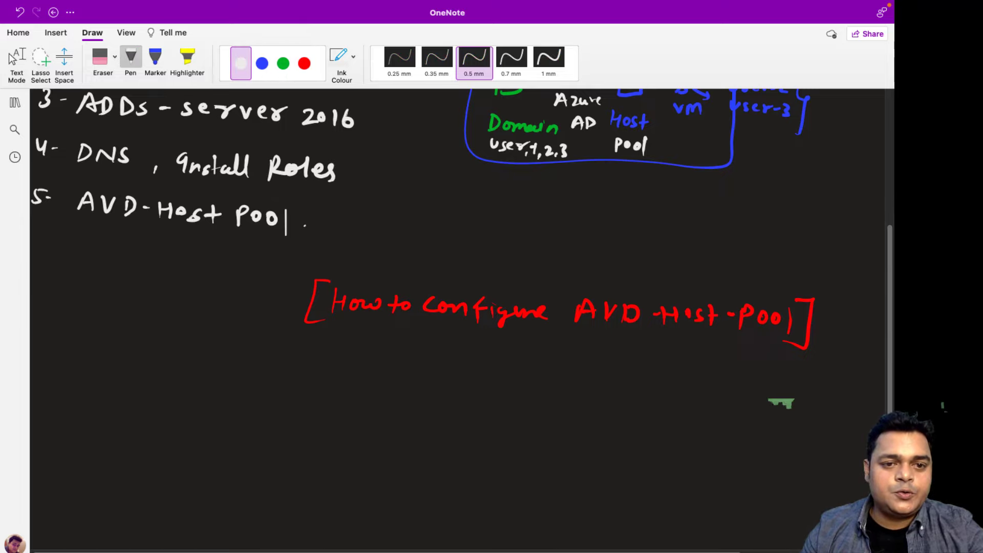
pyautogui.click(283, 64)
pyautogui.moveTo(80, 375); pyautogui.dragTo(78, 392)
pyautogui.moveTo(85, 387); pyautogui.dragTo(120, 392)
pyautogui.moveTo(125, 384)
pyautogui.mouseDown()
pyautogui.moveTo(170, 385)
pyautogui.moveTo(144, 397)
pyautogui.moveTo(164, 390)
pyautogui.mouseUp()
pyautogui.moveTo(163, 382)
pyautogui.mouseDown()
pyautogui.moveTo(186, 379)
pyautogui.moveTo(184, 396)
pyautogui.mouseUp()
pyautogui.moveTo(186, 388)
pyautogui.mouseDown()
pyautogui.moveTo(200, 382)
pyautogui.moveTo(204, 394)
pyautogui.moveTo(241, 379)
pyautogui.moveTo(253, 388)
pyautogui.mouseUp()
pyautogui.moveTo(262, 381)
pyautogui.mouseDown()
pyautogui.moveTo(262, 400)
pyautogui.moveTo(276, 380)
pyautogui.moveTo(310, 399)
pyautogui.mouseUp()
# - Finish step 1 as 'Create V-Net.' and write step '2- Create VM 2016.19'
pyautogui.moveTo(301, 383); pyautogui.dragTo(320, 382)
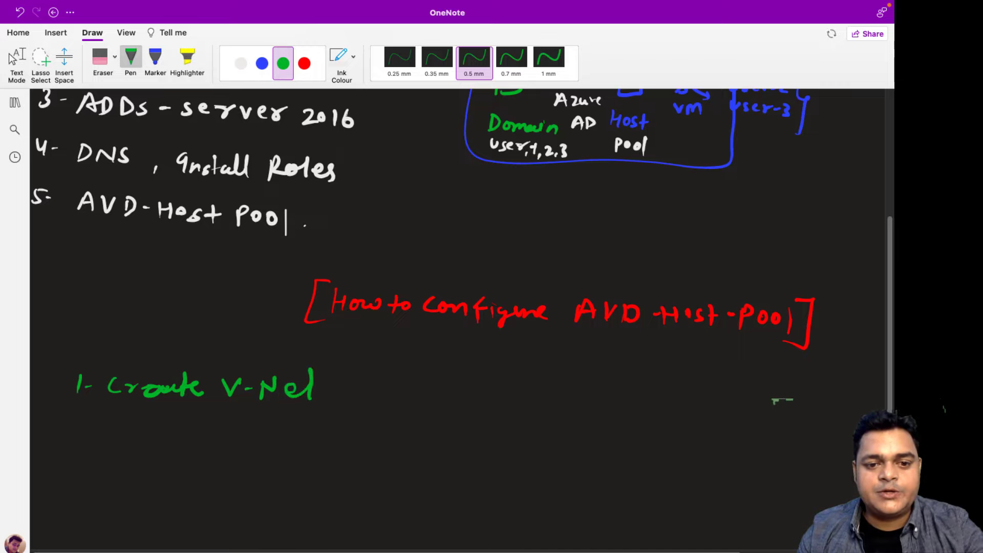
pyautogui.click(328, 389)
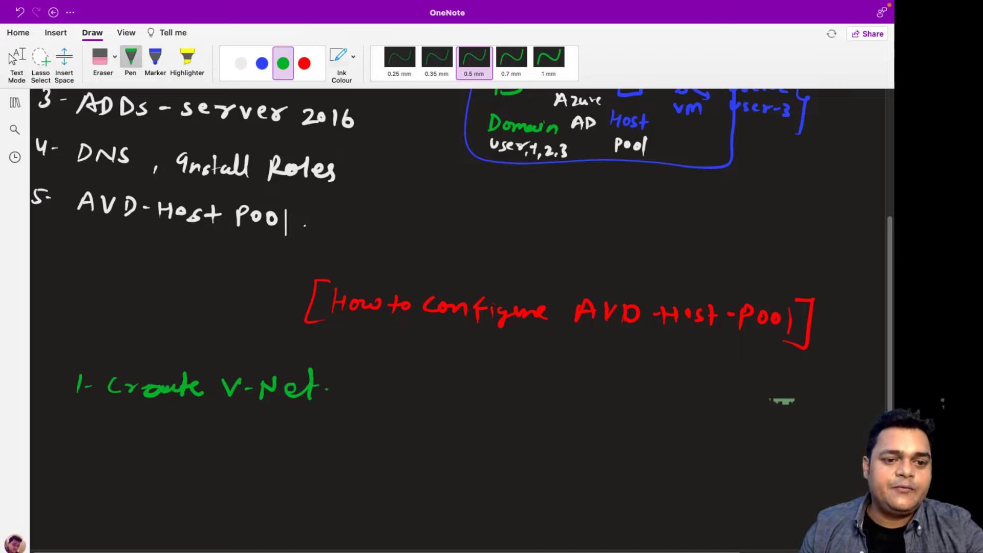
pyautogui.moveTo(60, 441)
pyautogui.mouseDown()
pyautogui.moveTo(58, 459)
pyautogui.moveTo(123, 451)
pyautogui.moveTo(173, 463)
pyautogui.mouseUp()
pyautogui.moveTo(177, 452)
pyautogui.mouseDown()
pyautogui.moveTo(226, 443)
pyautogui.moveTo(247, 447)
pyautogui.moveTo(230, 463)
pyautogui.moveTo(249, 463)
pyautogui.moveTo(301, 447)
pyautogui.moveTo(309, 461)
pyautogui.moveTo(344, 461)
pyautogui.mouseUp()
pyautogui.moveTo(365, 445); pyautogui.dragTo(363, 463)
# - Write step '3- Install ADDS' below step 2 and return to text mode
pyautogui.moveTo(70, 493); pyautogui.dragTo(54, 506)
pyautogui.moveTo(76, 498)
pyautogui.mouseDown()
pyautogui.moveTo(116, 512)
pyautogui.moveTo(188, 512)
pyautogui.mouseUp()
pyautogui.moveTo(200, 493)
pyautogui.mouseDown()
pyautogui.moveTo(197, 512)
pyautogui.moveTo(222, 514)
pyautogui.mouseUp()
pyautogui.moveTo(224, 497)
pyautogui.mouseDown()
pyautogui.moveTo(225, 513)
pyautogui.moveTo(205, 515)
pyautogui.moveTo(241, 515)
pyautogui.mouseUp()
pyautogui.moveTo(240, 496)
pyautogui.mouseDown()
pyautogui.moveTo(252, 504)
pyautogui.moveTo(241, 515)
pyautogui.mouseUp()
pyautogui.moveTo(264, 499); pyautogui.dragTo(259, 514)
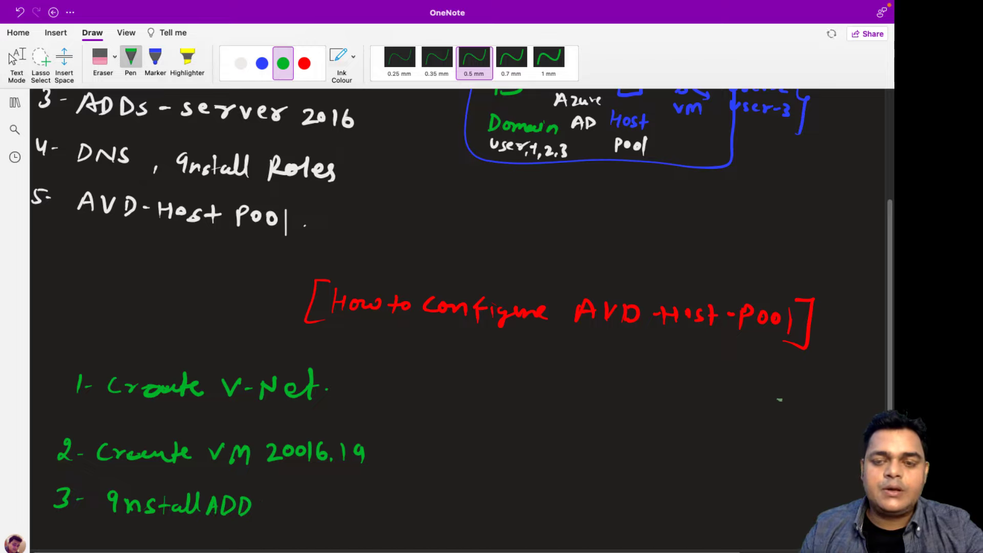
pyautogui.press('Escape')
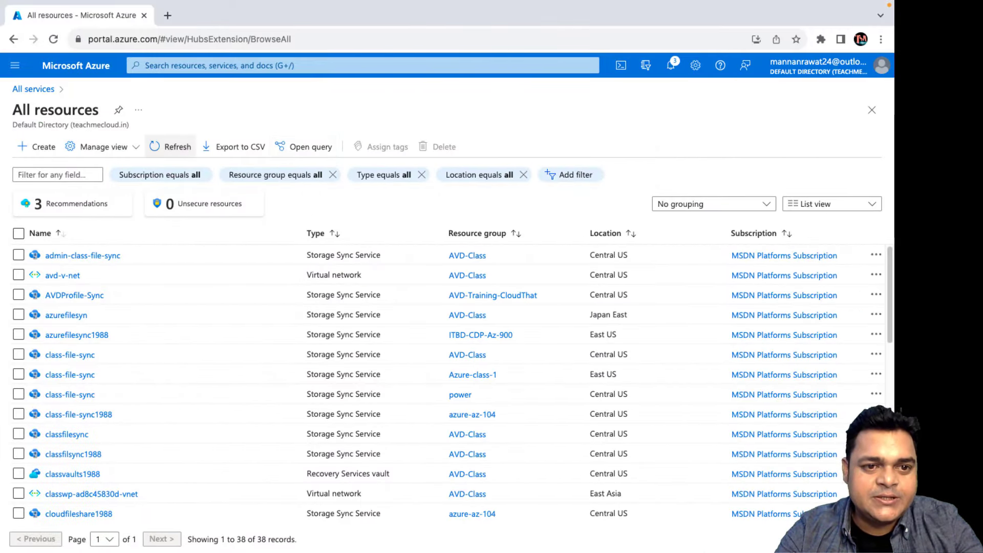
# - Go through All services > Networking > Virtual networks and start a new virtual network
pyautogui.click(171, 146)
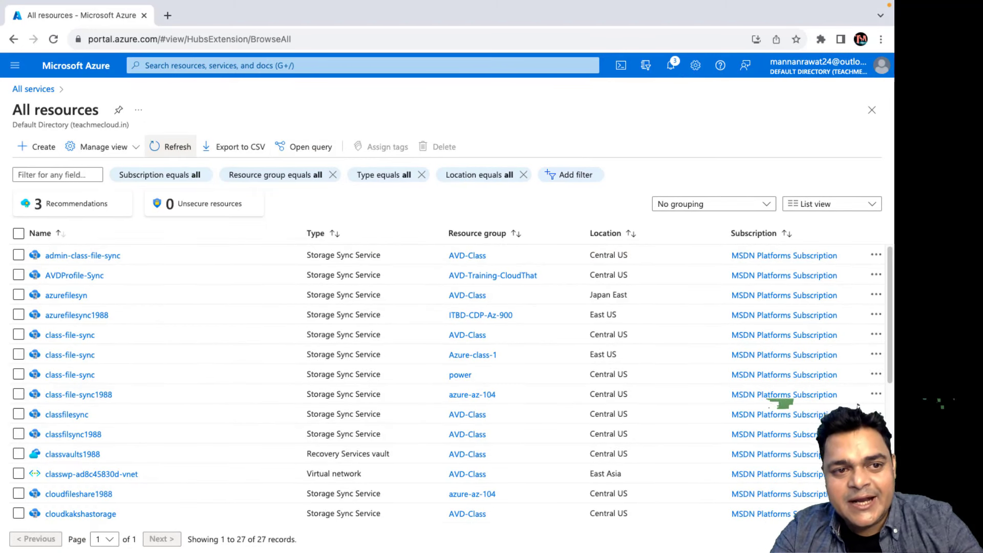
pyautogui.click(33, 88)
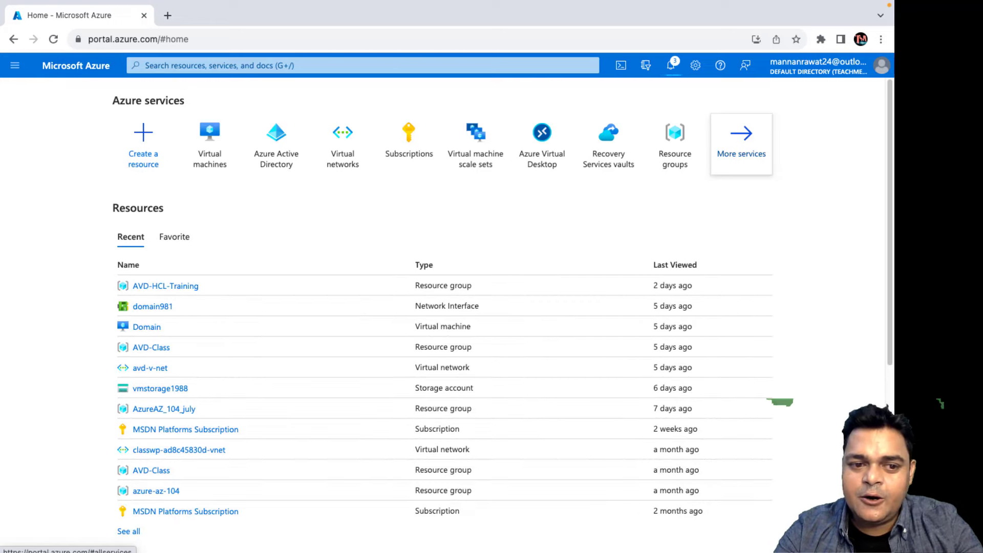
pyautogui.click(741, 144)
pyautogui.scroll(-2, 76, 385)
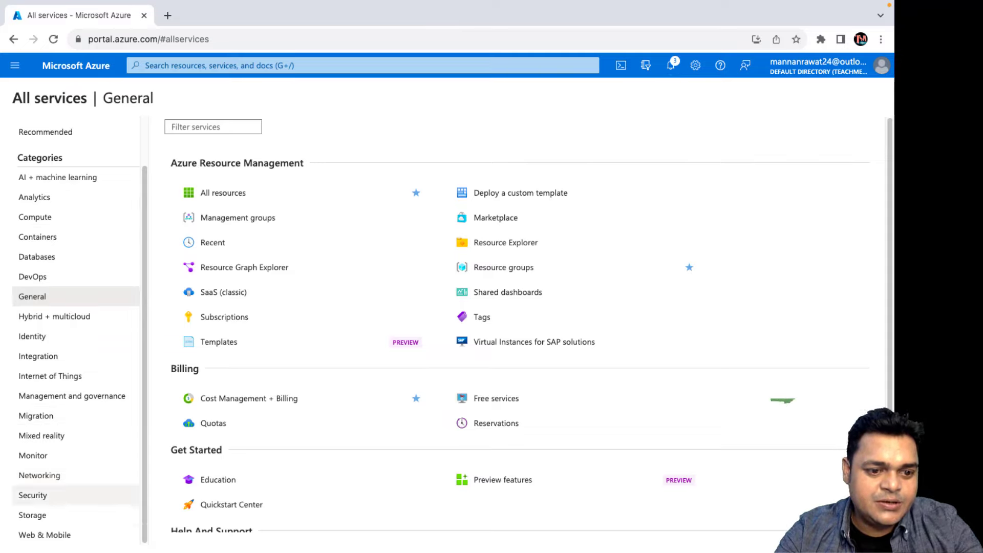
pyautogui.click(40, 475)
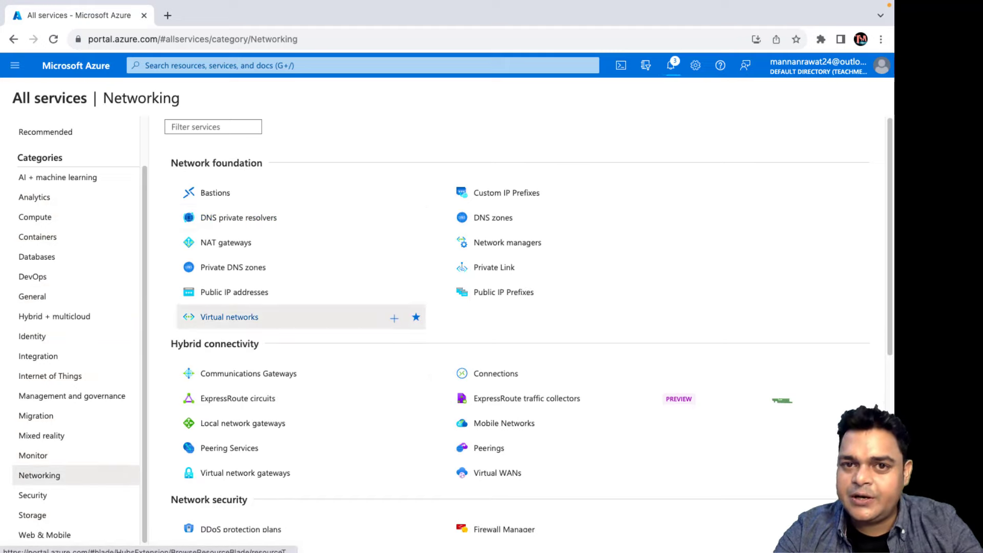
pyautogui.click(229, 318)
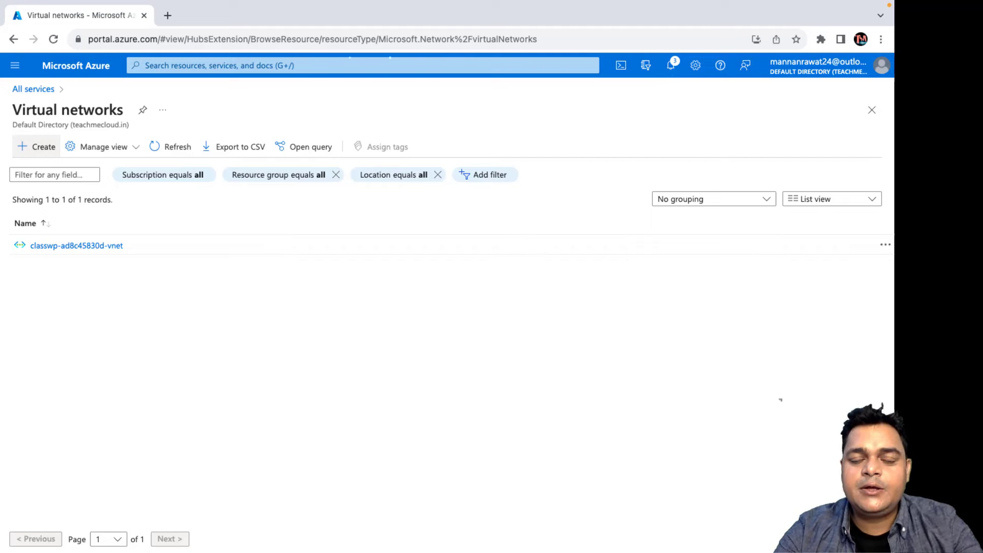
pyautogui.click(35, 146)
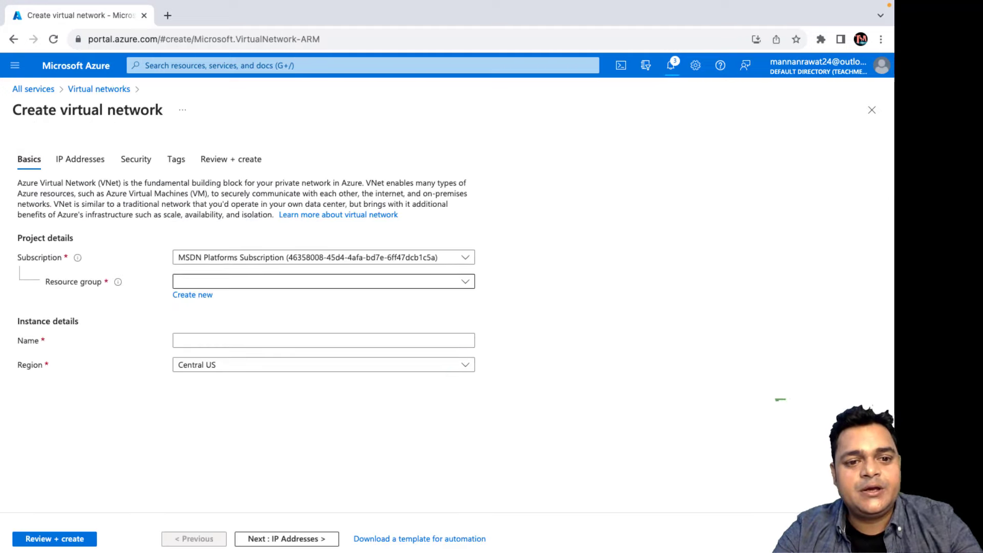
# - Choose resource group AVD-Class and name the virtual network AVD-V-NET
pyautogui.click(323, 281)
pyautogui.press('Down')
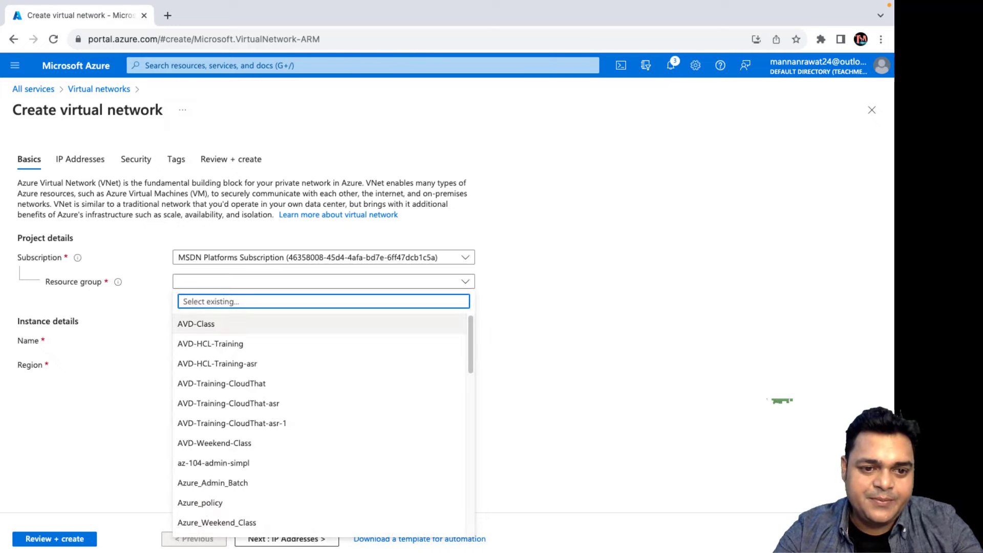
pyautogui.press('Return')
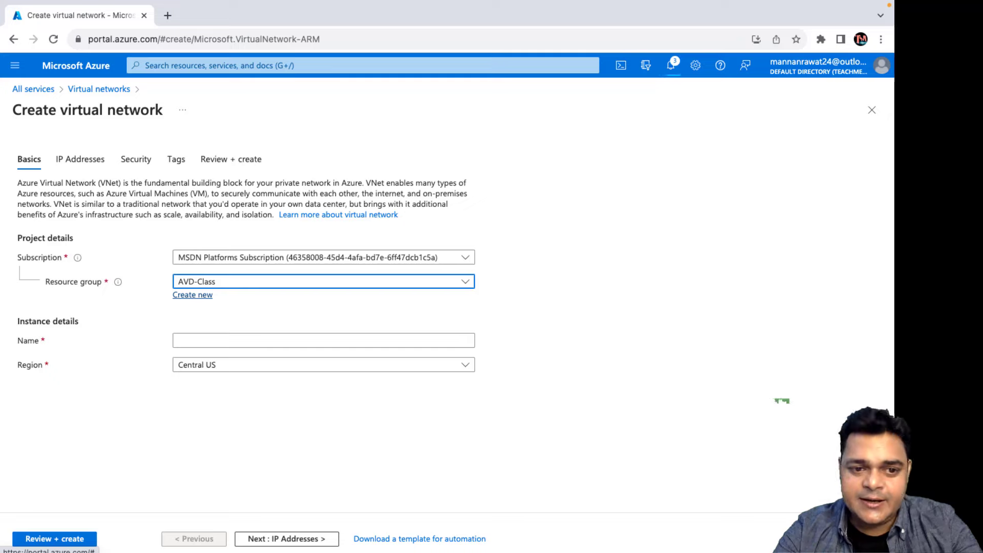
pyautogui.click(245, 340)
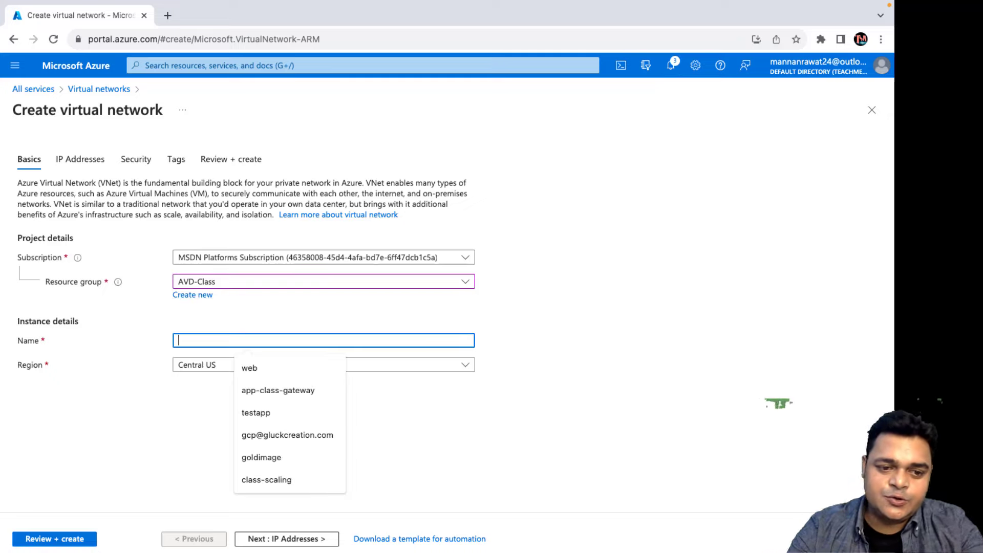
pyautogui.write('AVD-')
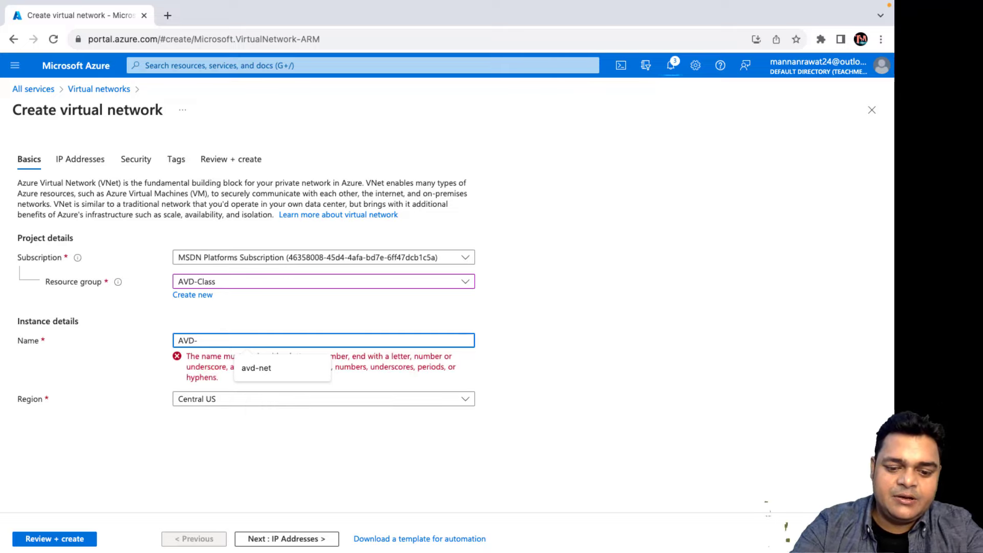
pyautogui.write('V-NET')
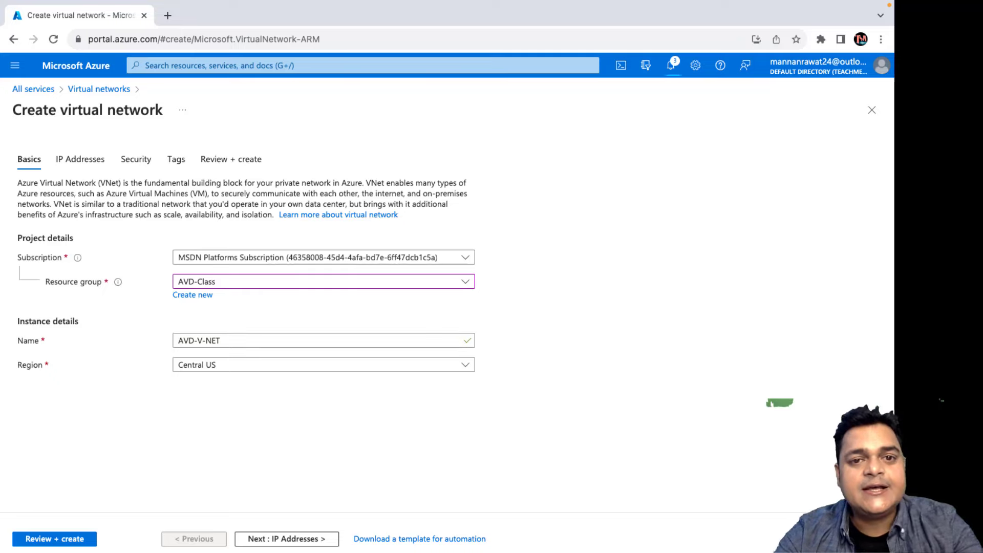
# - Replace the 10.0.0.0/16 address space with 192.168.1.0/25
pyautogui.click(287, 539)
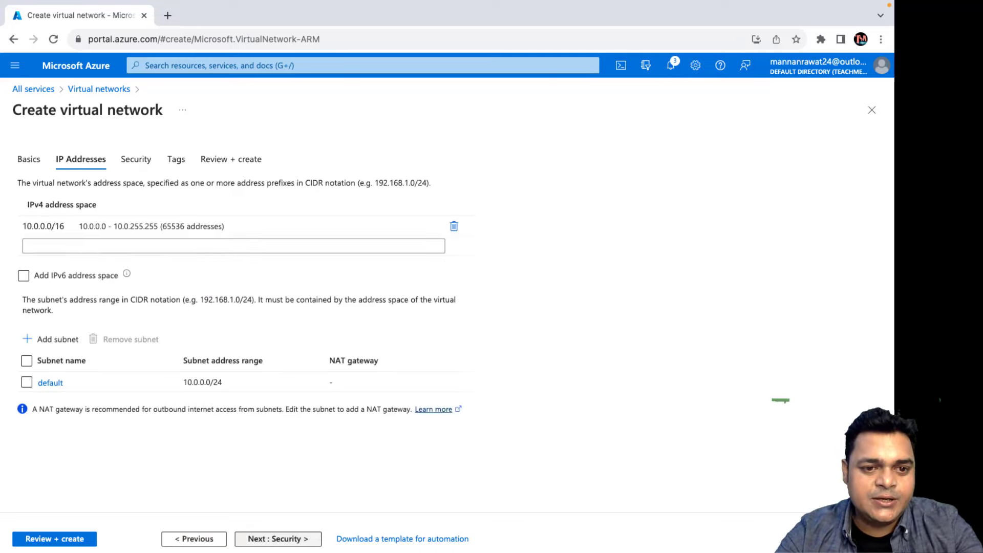
pyautogui.click(44, 226)
pyautogui.hotkey('shift', 'Home')
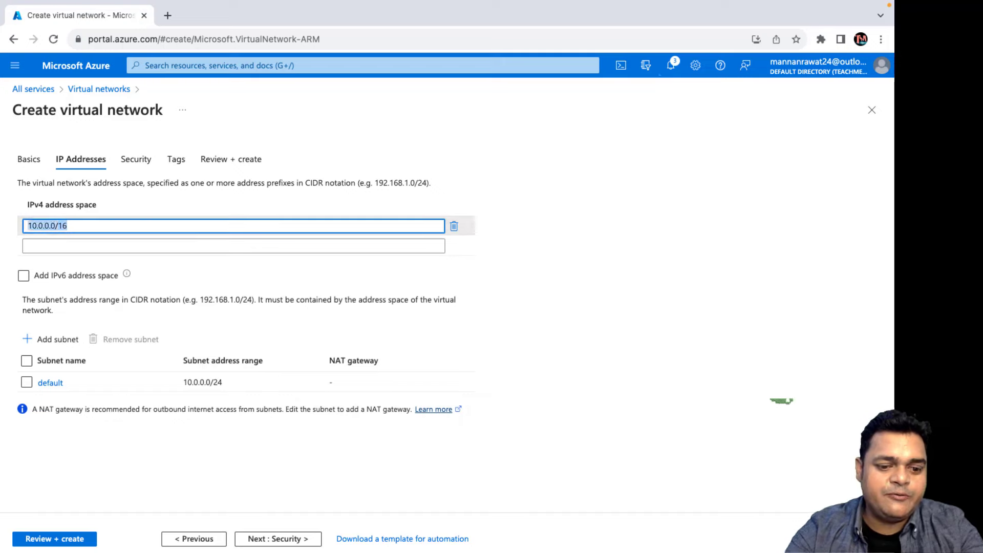
pyautogui.write('192.168')
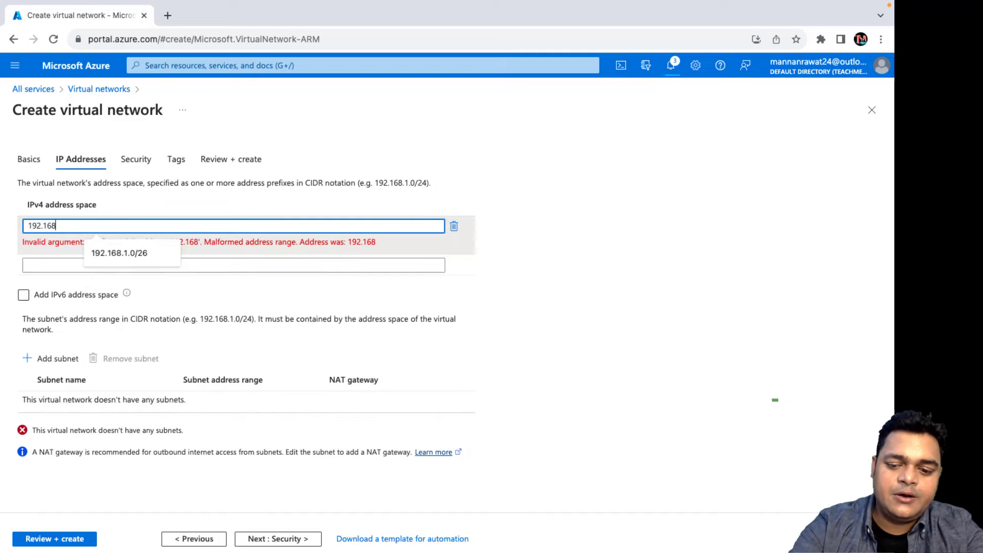
pyautogui.write('.1')
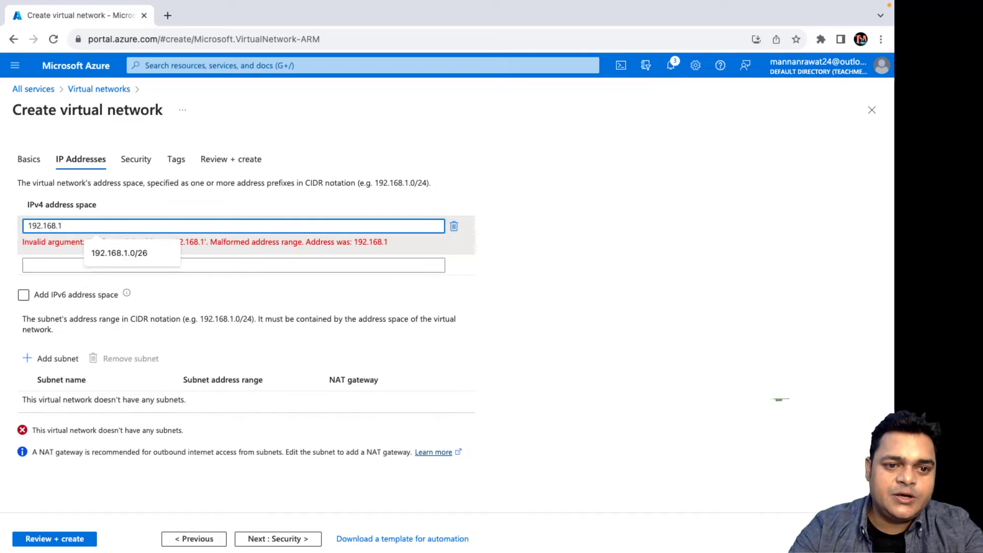
pyautogui.write('.0')
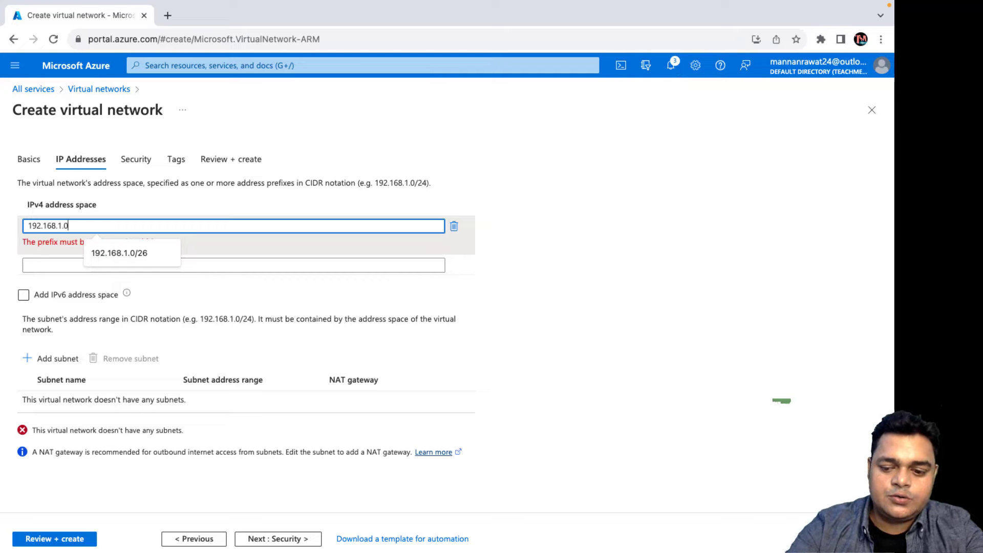
pyautogui.write('/25')
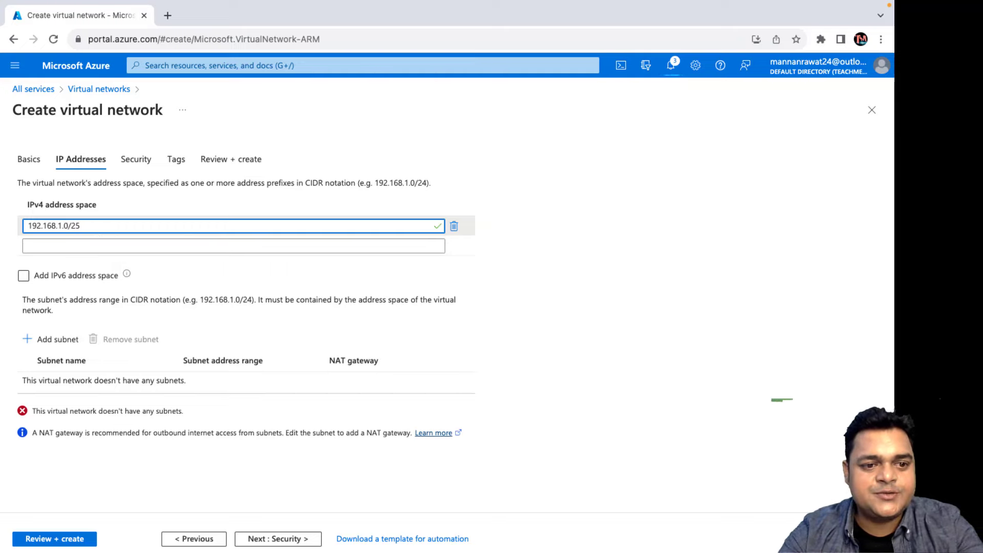
# - Add subnet ADV-Subnet with address range 192.168.1.0/26
pyautogui.click(51, 339)
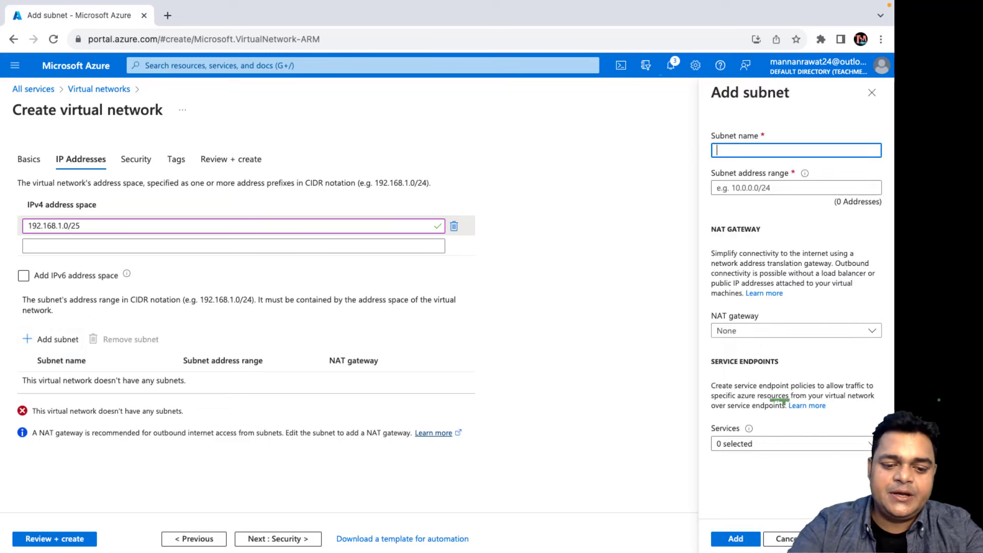
pyautogui.write('ADV-Su')
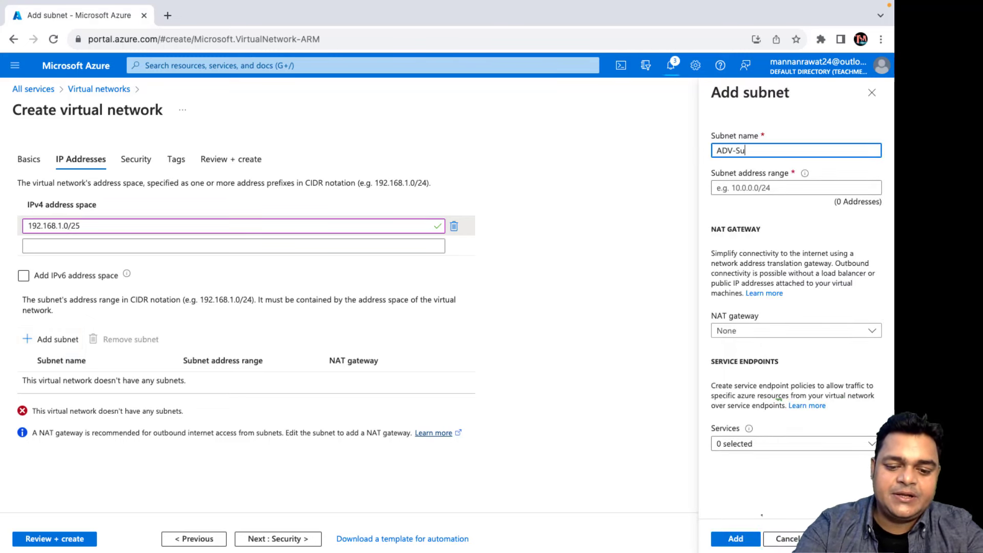
pyautogui.write('bnet')
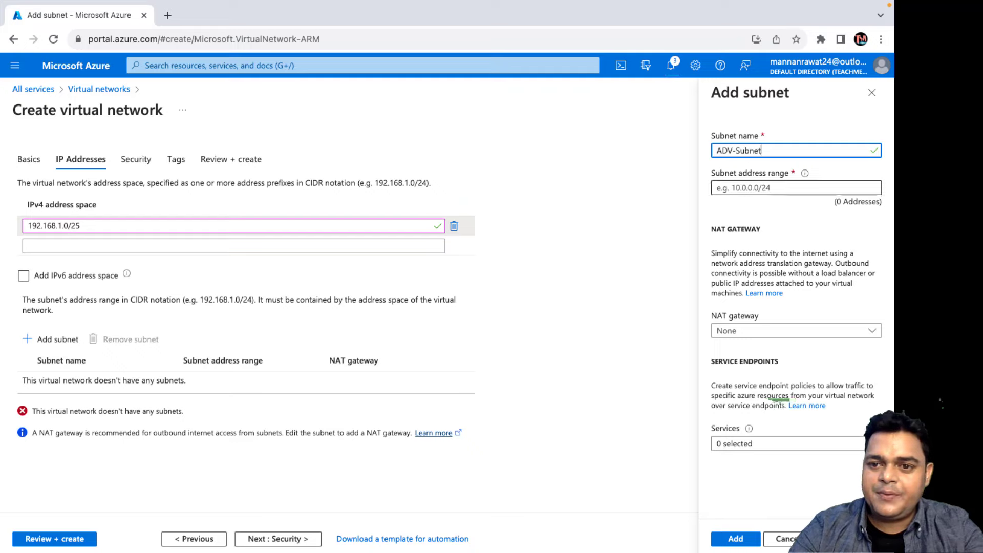
pyautogui.press('Tab')
pyautogui.write('192.1')
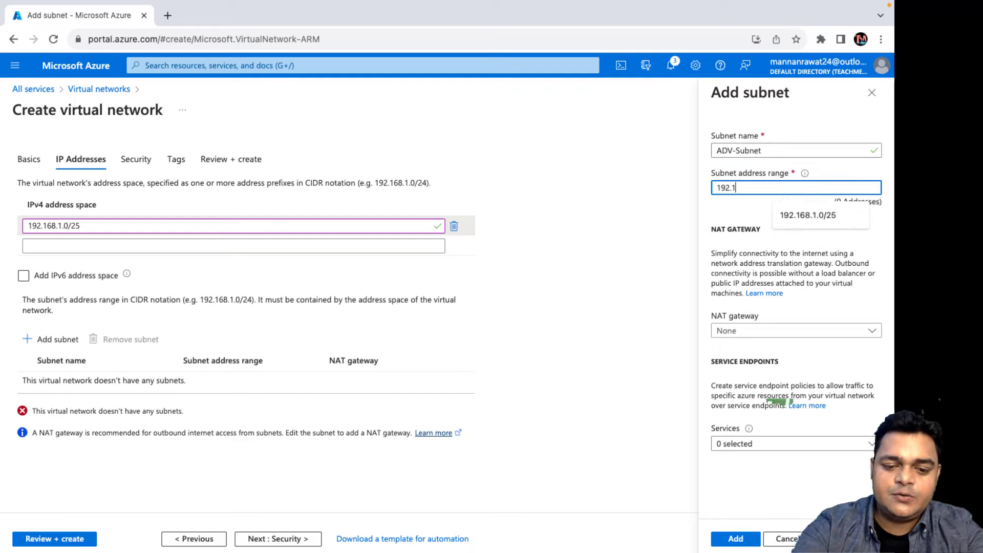
pyautogui.write('68.1.0/25')
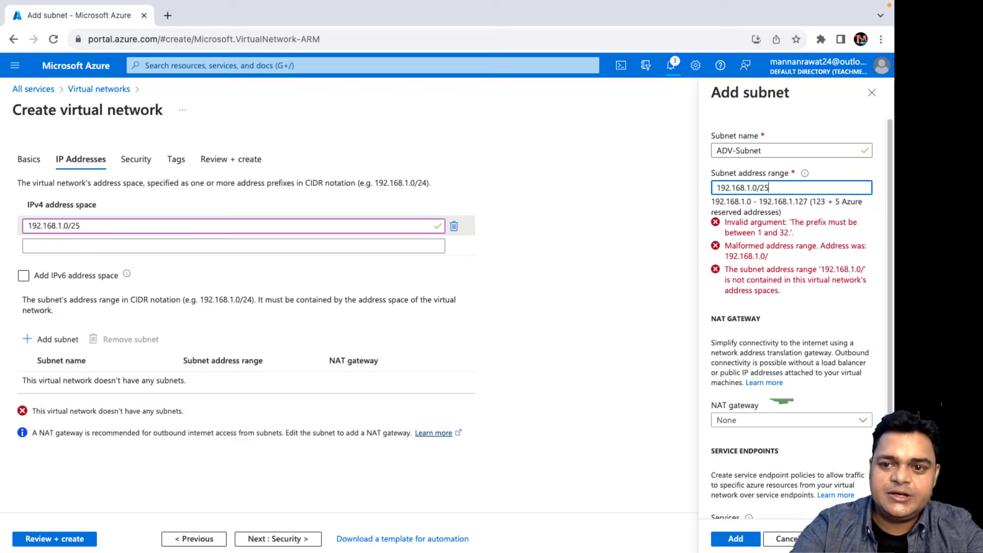
pyautogui.press('BackSpace')
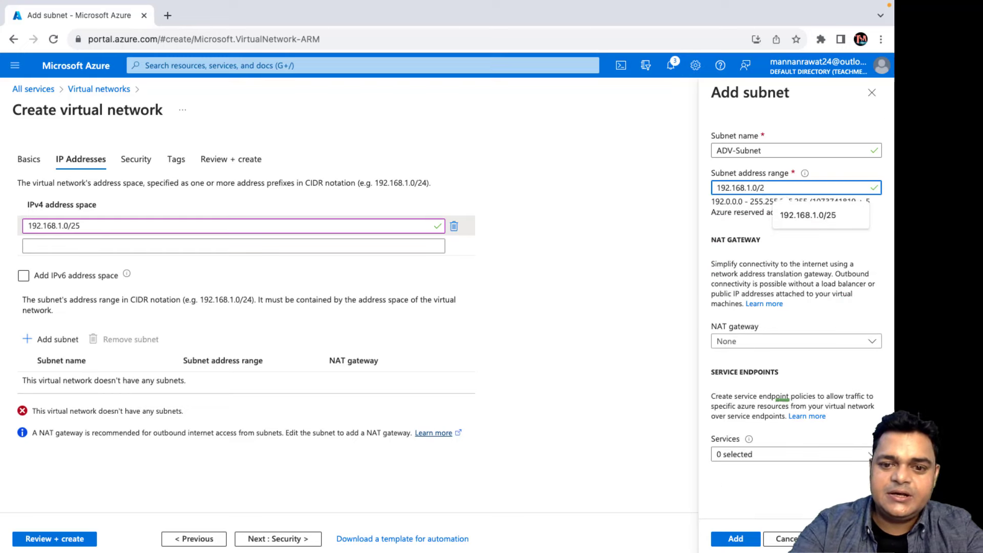
pyautogui.write('6')
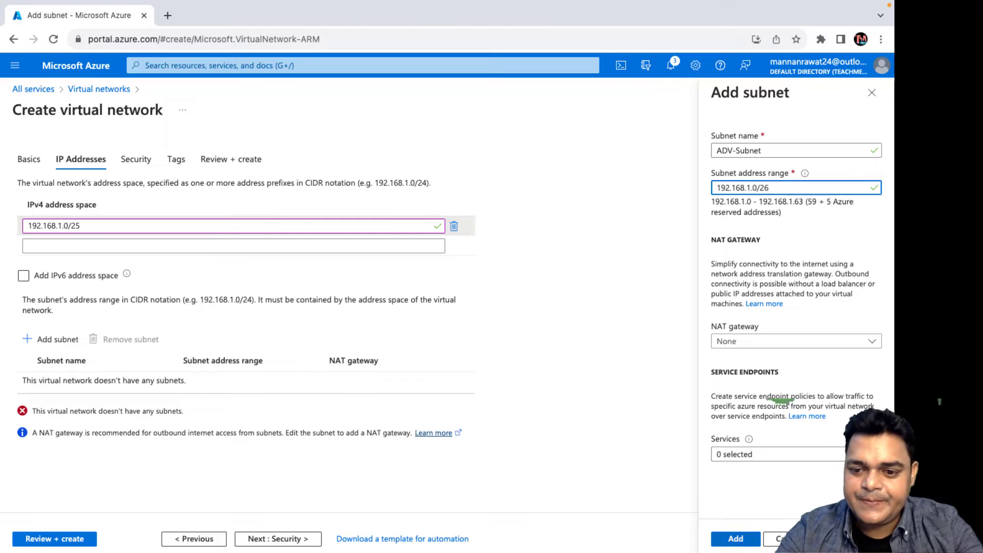
pyautogui.press('Return')
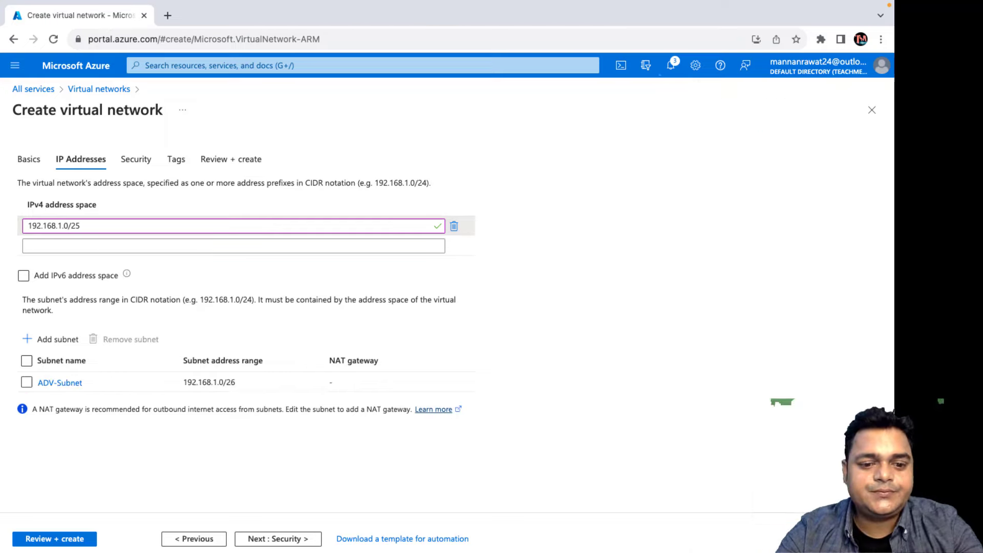
# - Advance past Security and Tags to the Review + create step
pyautogui.click(278, 539)
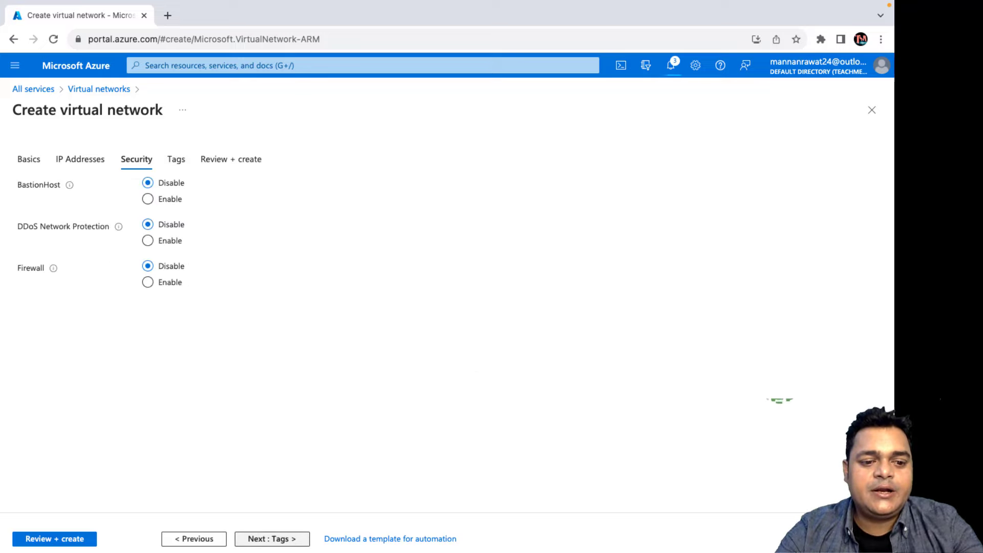
pyautogui.click(272, 539)
pyautogui.click(272, 539)
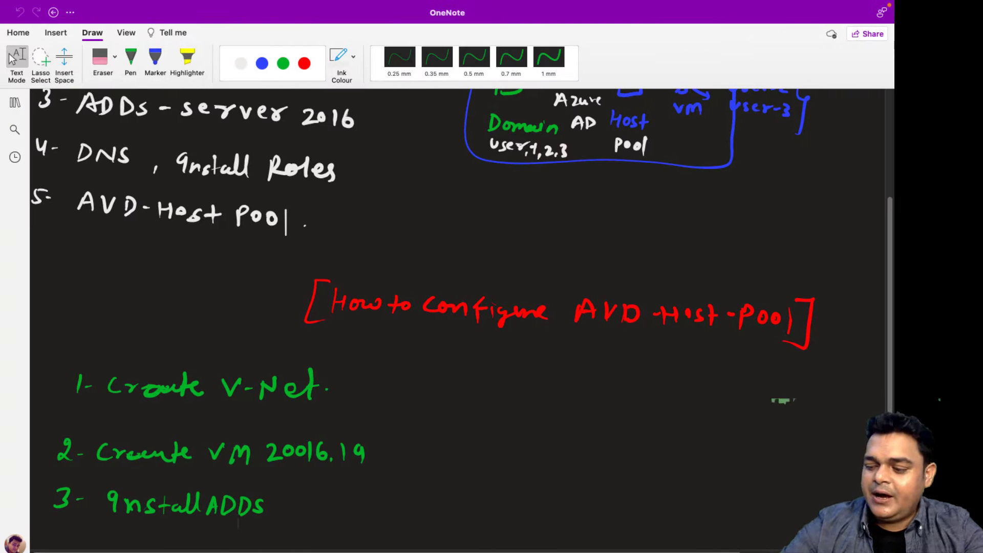
# - Tick off 'Create V-Net' in the notes and switch back to the Azure portal
pyautogui.moveTo(344, 383)
pyautogui.mouseDown()
pyautogui.moveTo(355, 390)
pyautogui.moveTo(369, 376)
pyautogui.mouseUp()
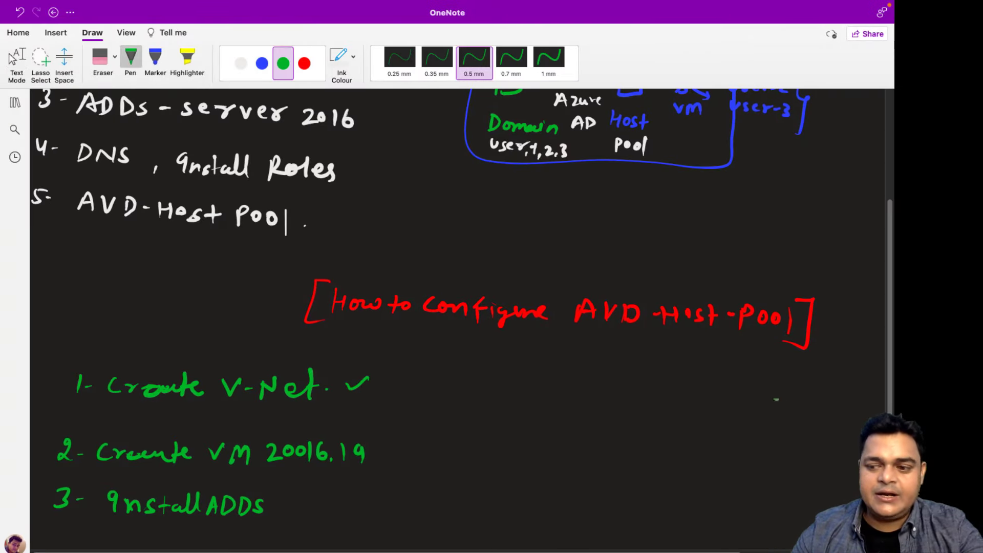
pyautogui.press('Escape')
pyautogui.hotkey('ctrl', 'Right')
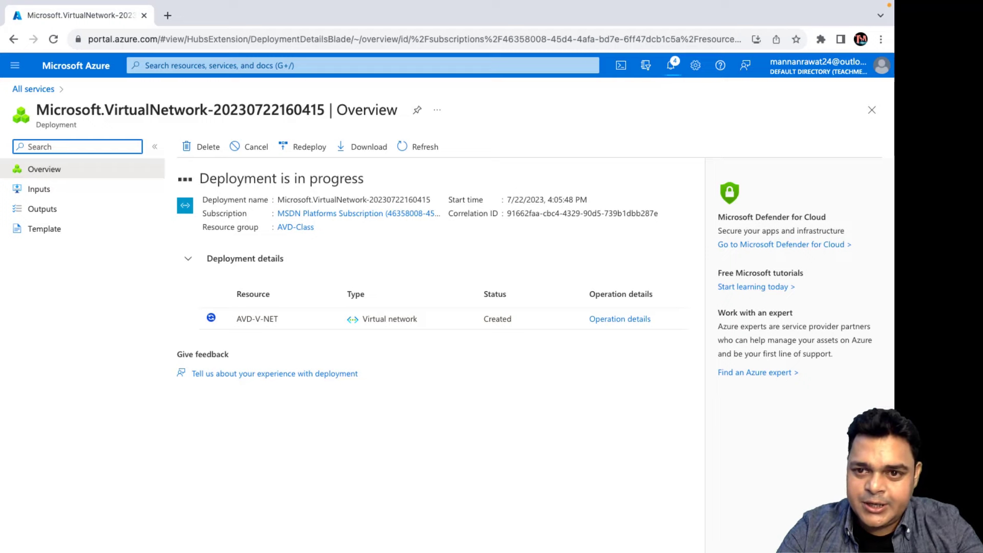
# - Check the deployment notification, then start creating an Azure virtual machine from Virtual machines
pyautogui.click(671, 66)
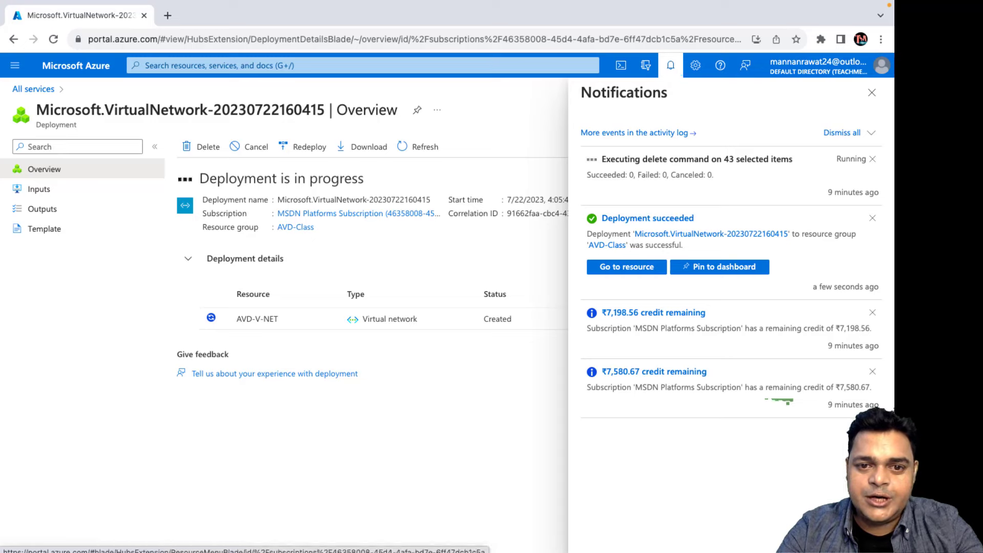
pyautogui.click(872, 93)
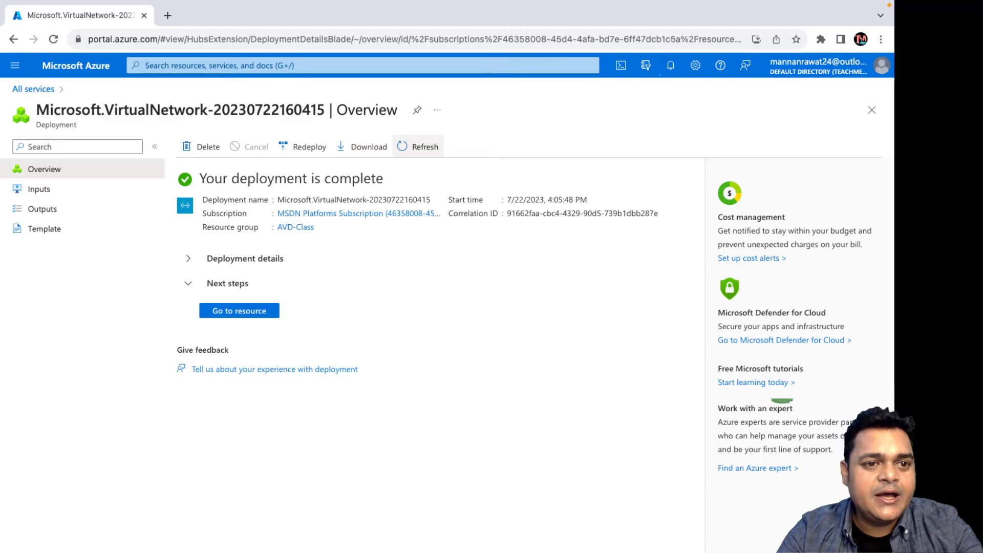
pyautogui.click(71, 65)
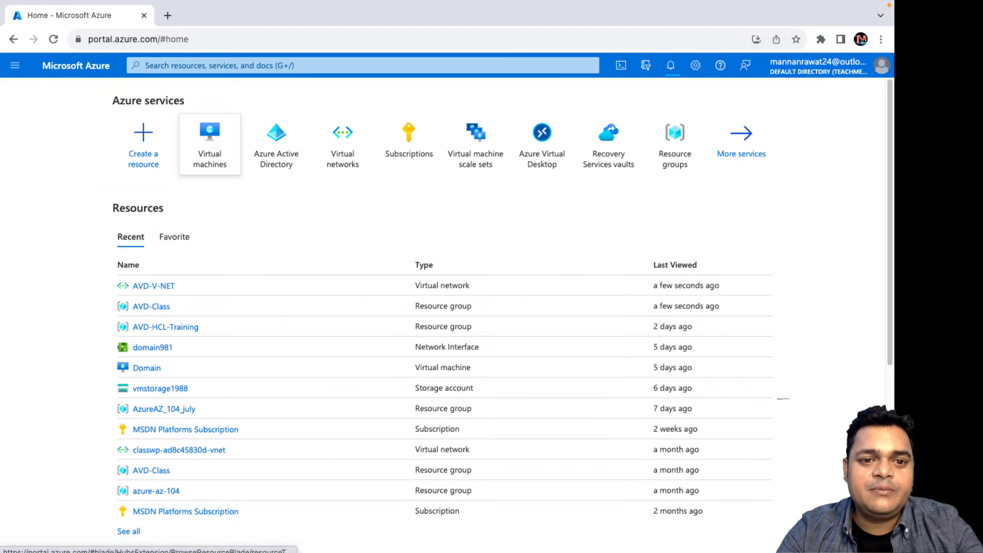
pyautogui.click(210, 144)
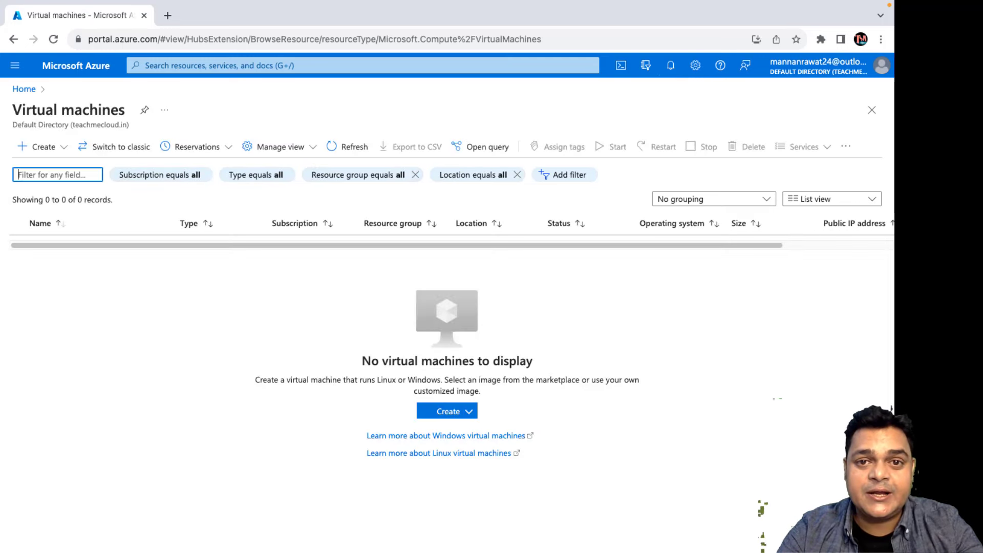
pyautogui.click(43, 147)
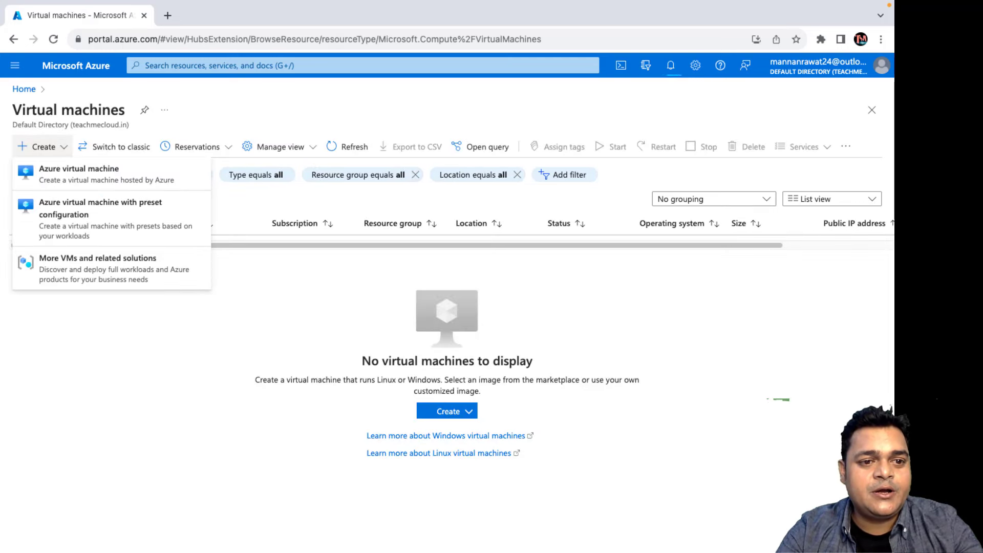
pyautogui.click(82, 173)
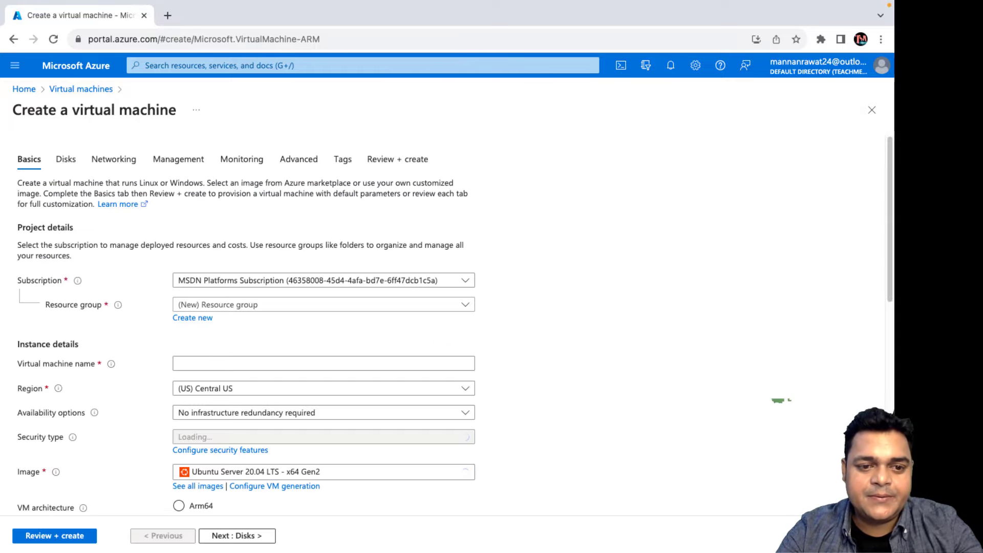
# - Put VM 'Domain' in AVD-Class with no infrastructure redundancy and the Windows Server 2016 Datacenter image
pyautogui.click(324, 305)
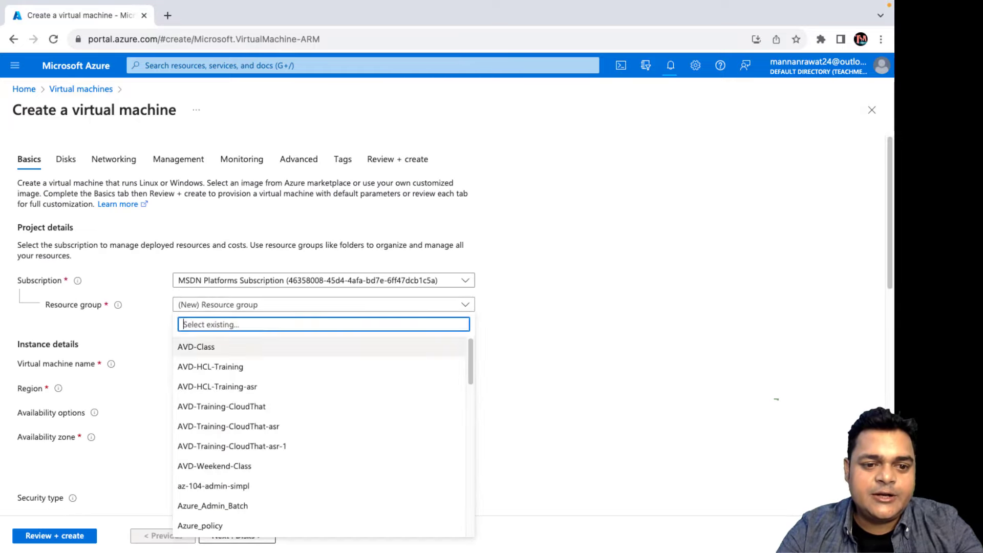
pyautogui.click(230, 347)
pyautogui.click(307, 364)
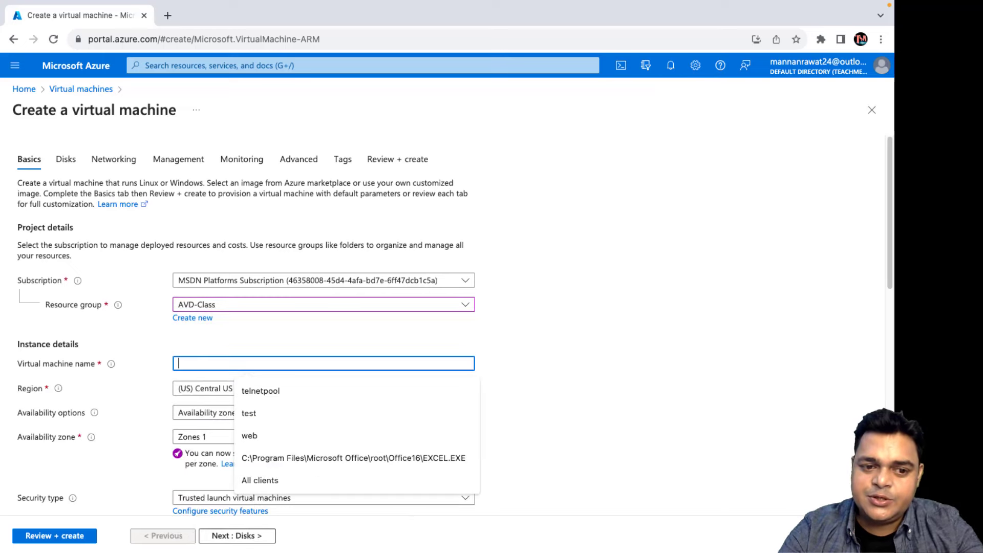
pyautogui.write('Domain')
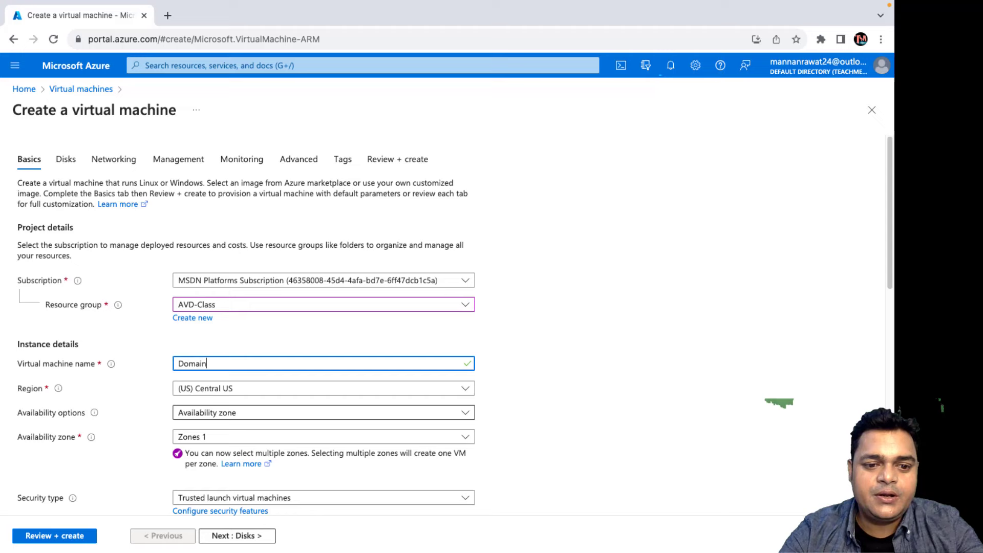
pyautogui.click(323, 412)
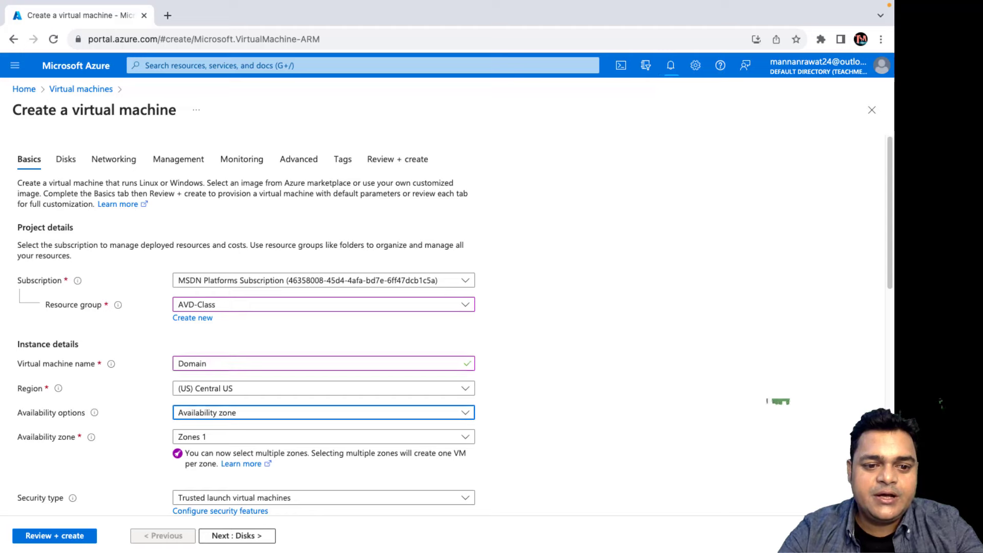
pyautogui.click(253, 287)
pyautogui.scroll(-2, 324, 365)
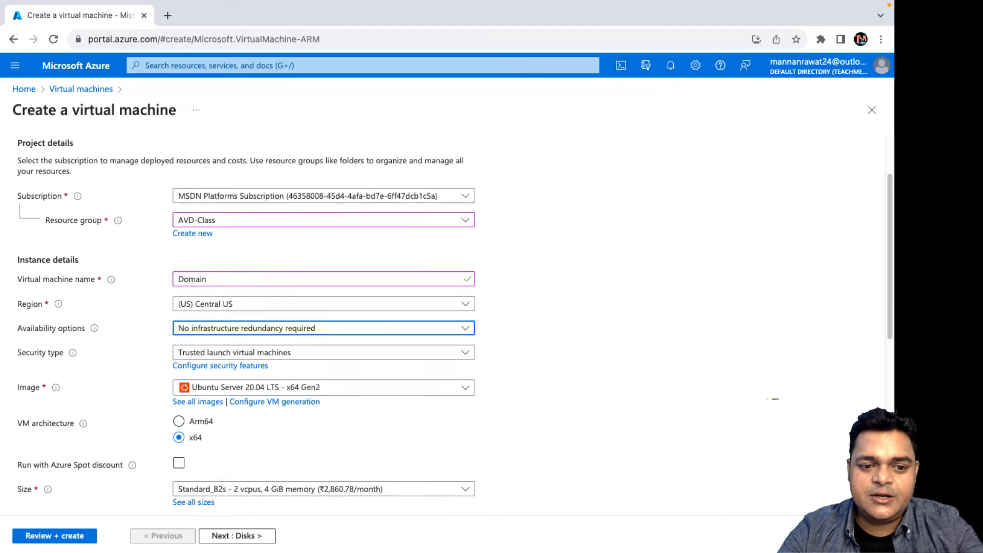
pyautogui.click(324, 365)
pyautogui.press('Up')
pyautogui.press('Up')
pyautogui.press('Up')
pyautogui.press('Up')
pyautogui.press('Up')
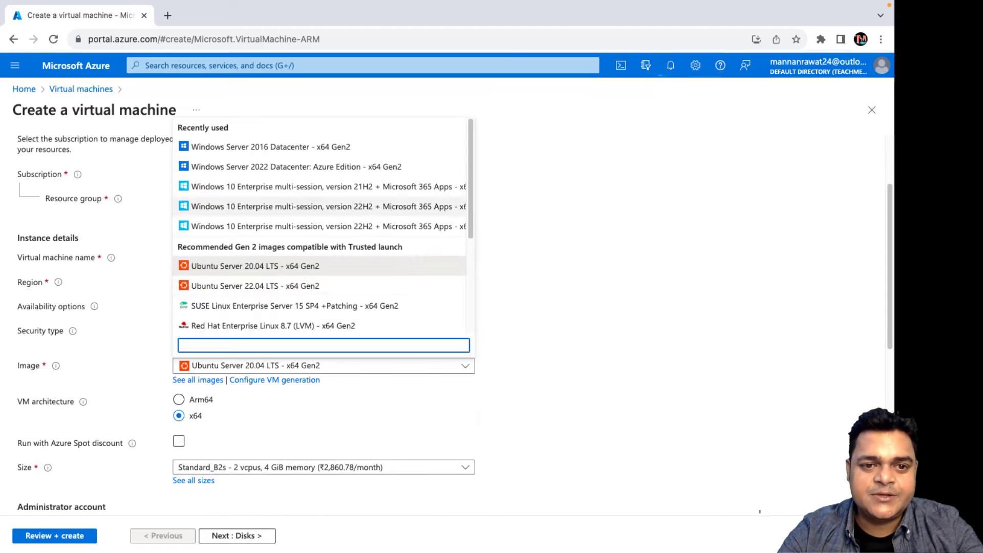
pyautogui.press('Return')
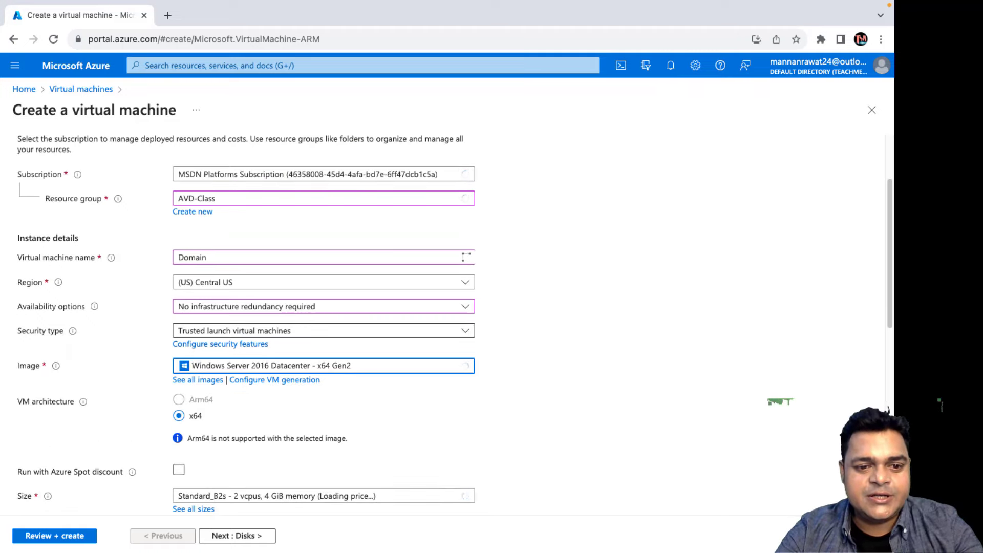
# - Enter the administrator username and password, confirm the password, and continue to Disks
pyautogui.scroll(-5, 455, 323)
pyautogui.click(324, 305)
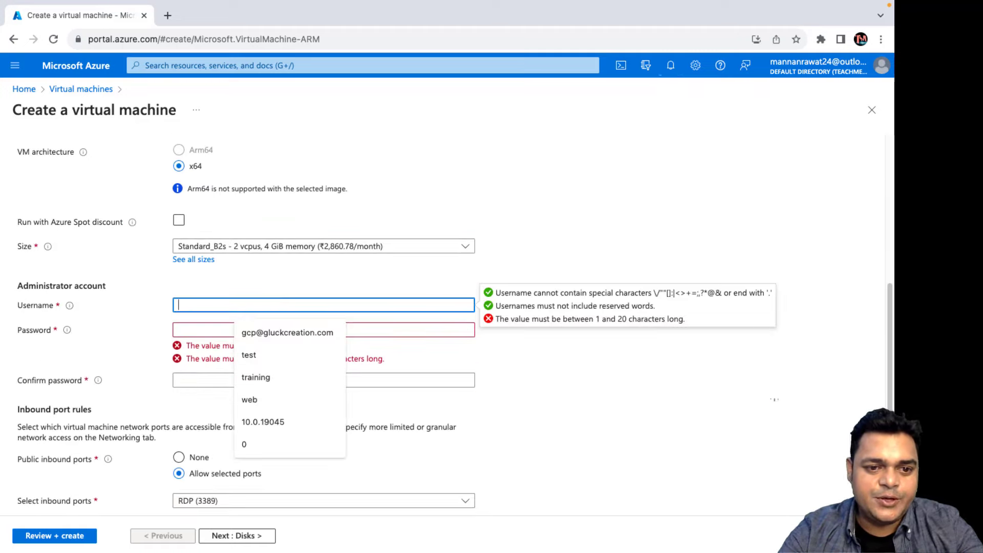
pyautogui.write('web')
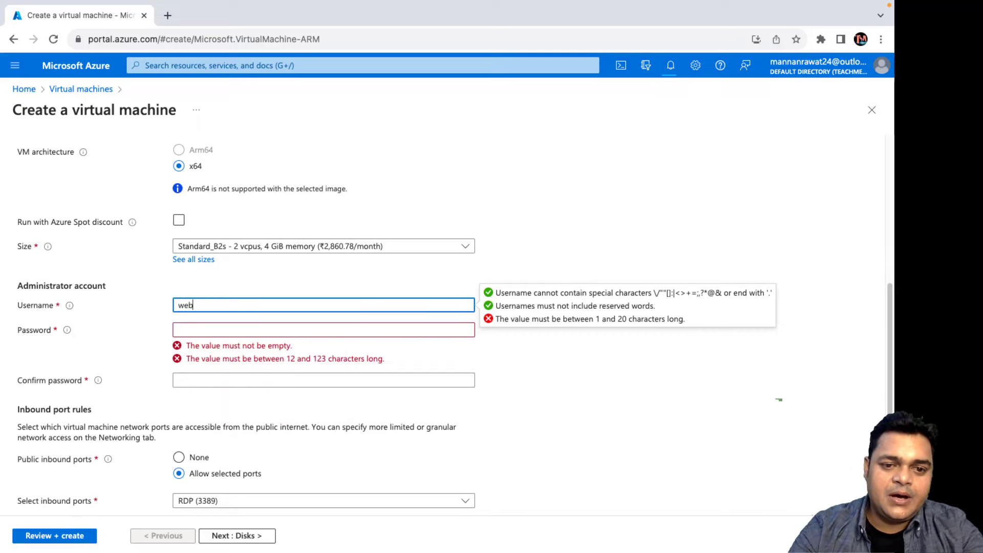
pyautogui.click(324, 329)
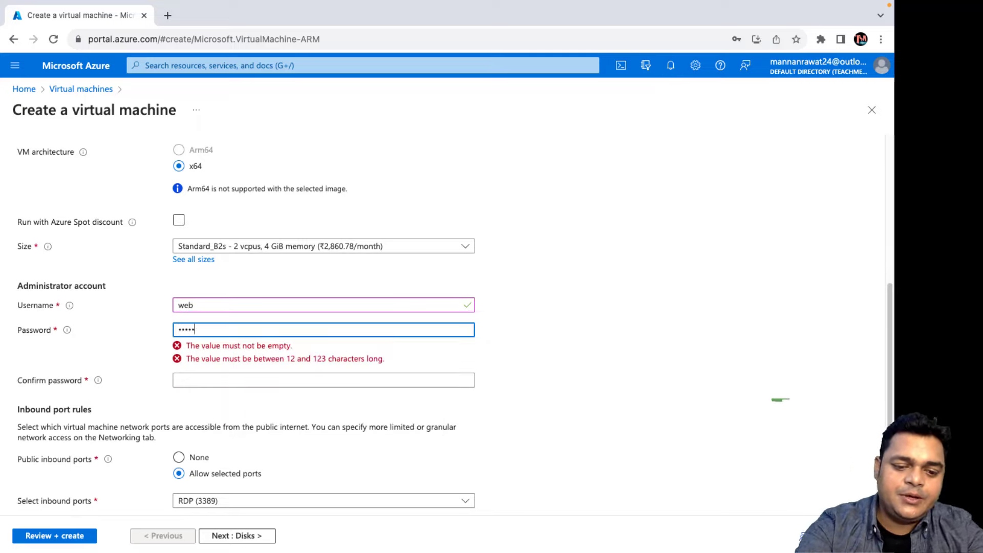
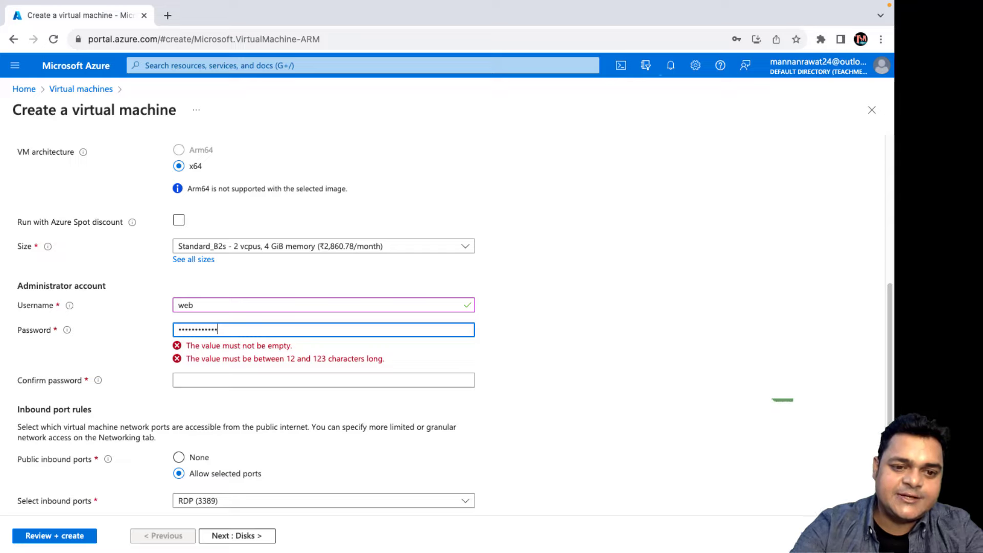
pyautogui.press('Tab')
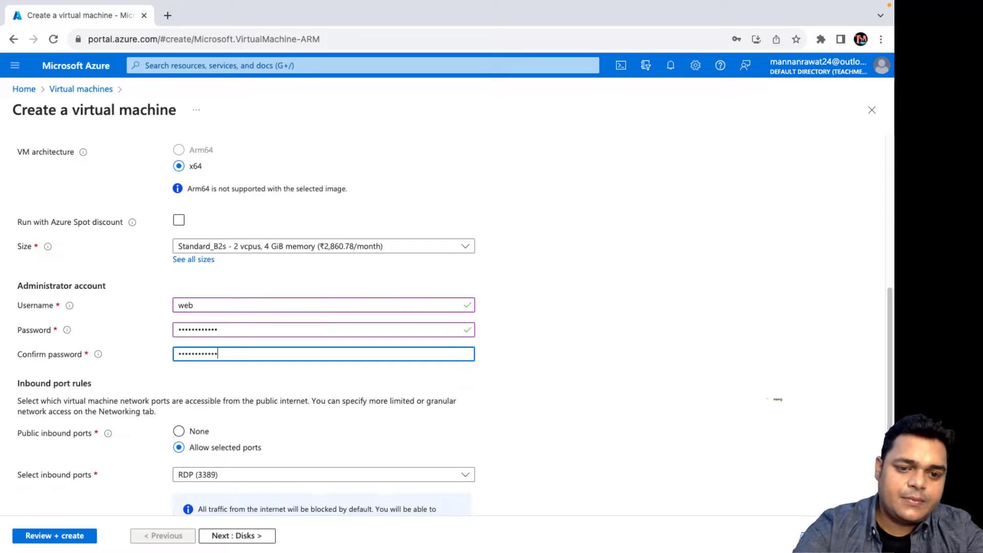
pyautogui.scroll(-3, 450, 307)
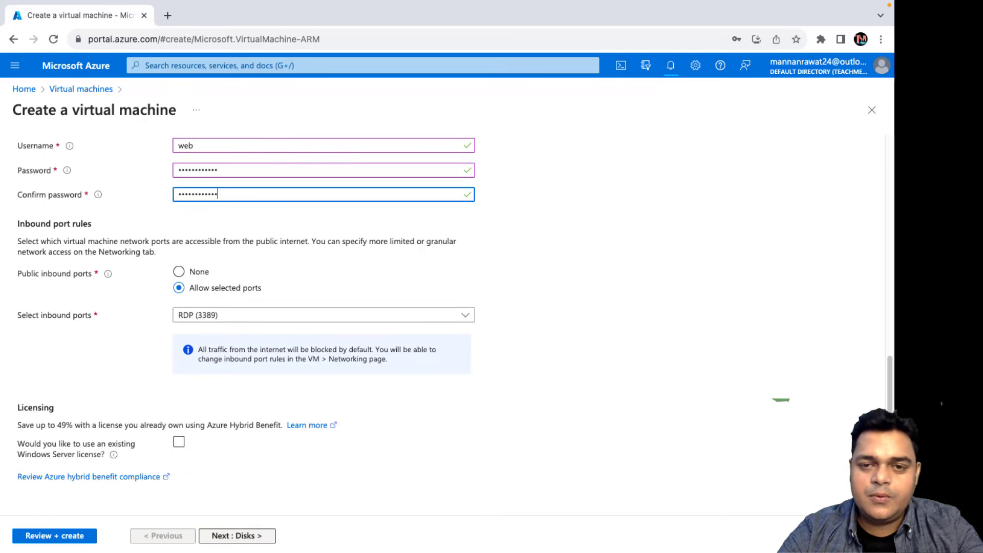
pyautogui.click(237, 536)
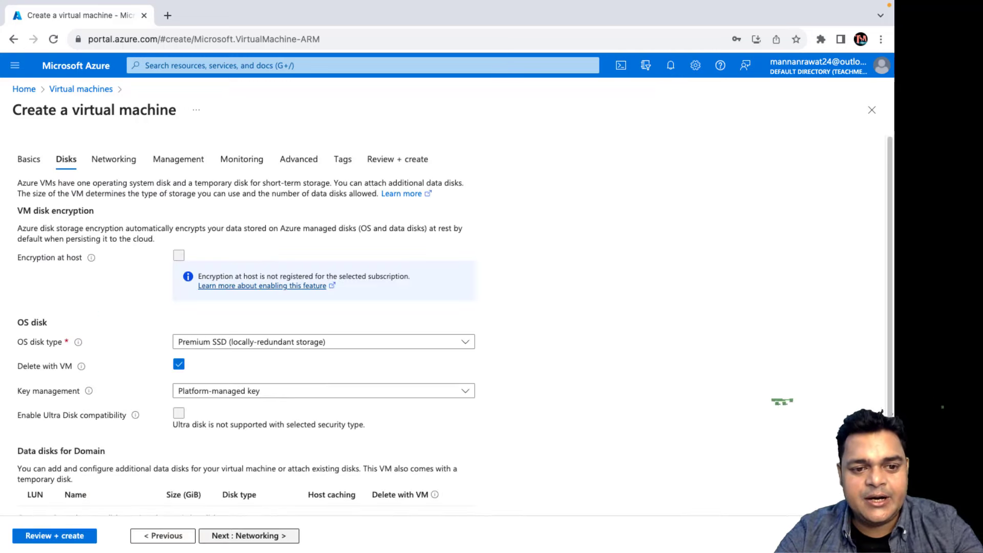
# - Advance past Disks, Networking, Management and Monitoring to the Review + create tab
pyautogui.click(249, 535)
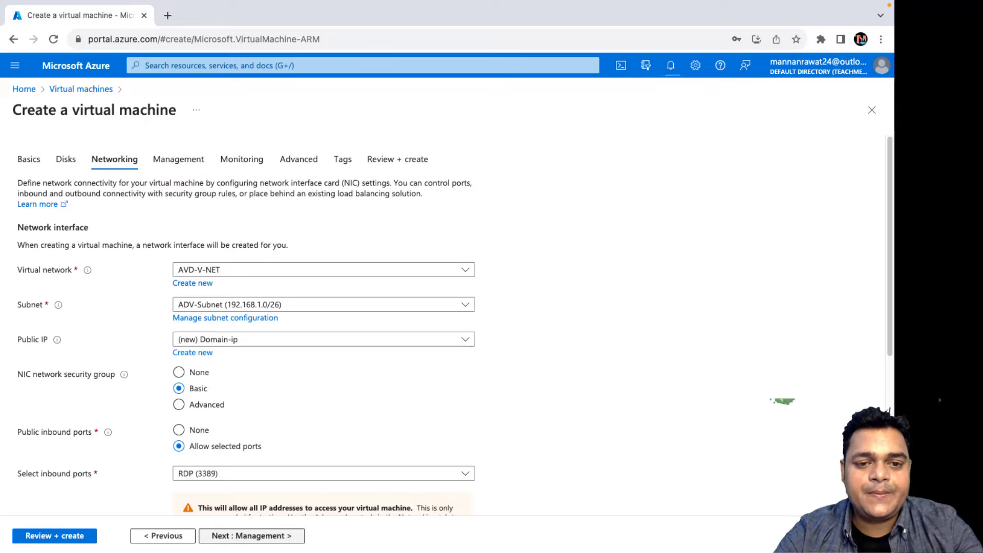
pyautogui.click(251, 535)
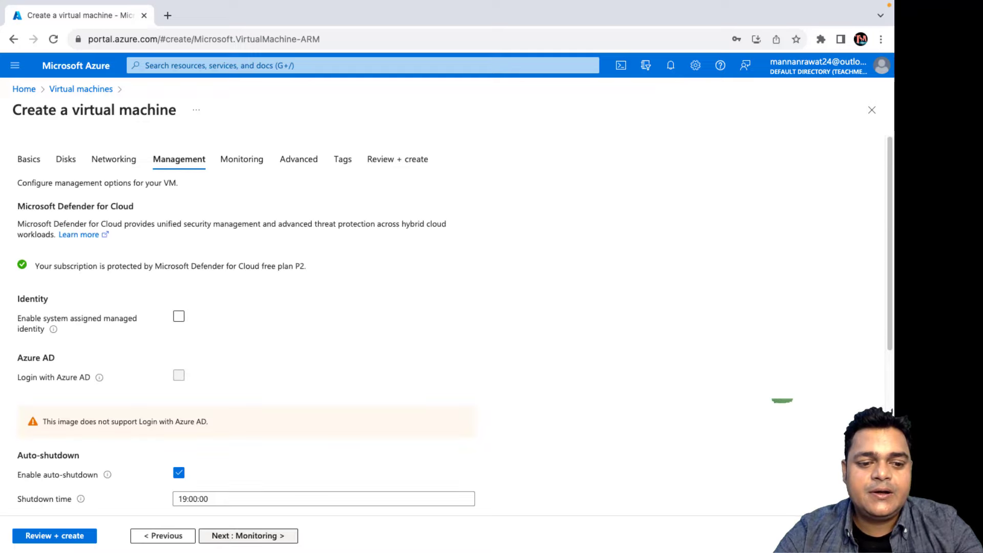
pyautogui.click(251, 536)
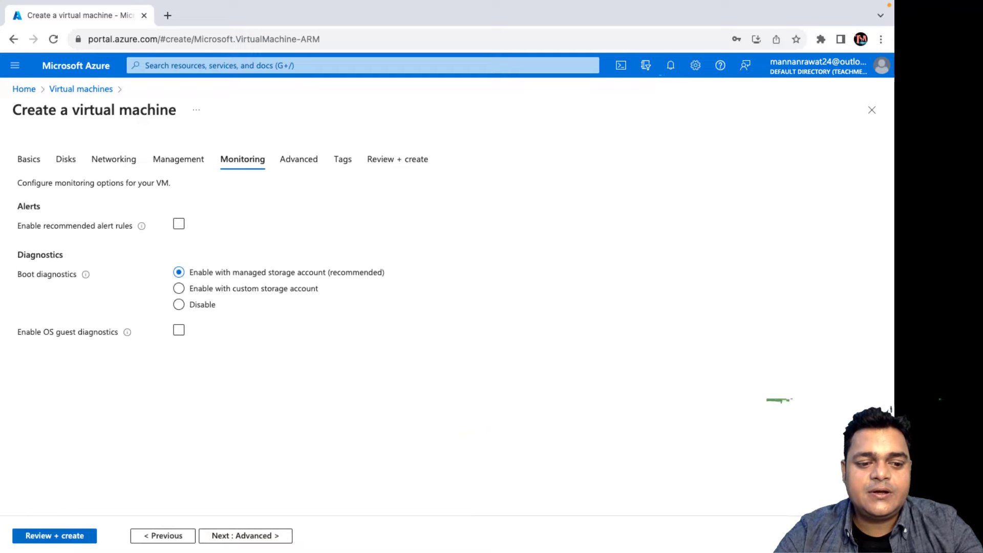
pyautogui.click(54, 536)
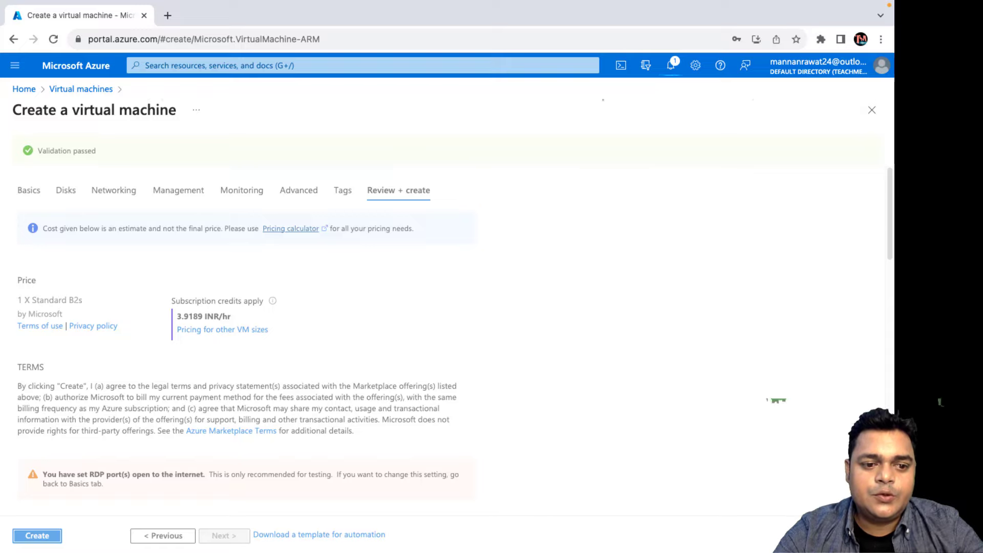
# - Open the newly deployed Domain VM and download its RDP connection file
pyautogui.hotkey('ctrl', 'Left')
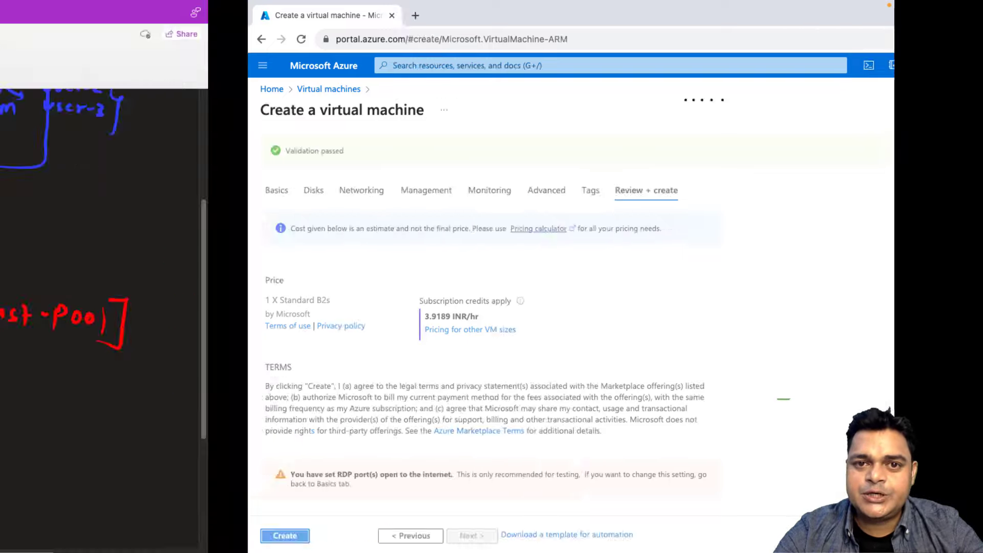
pyautogui.hotkey('ctrl', 'Left')
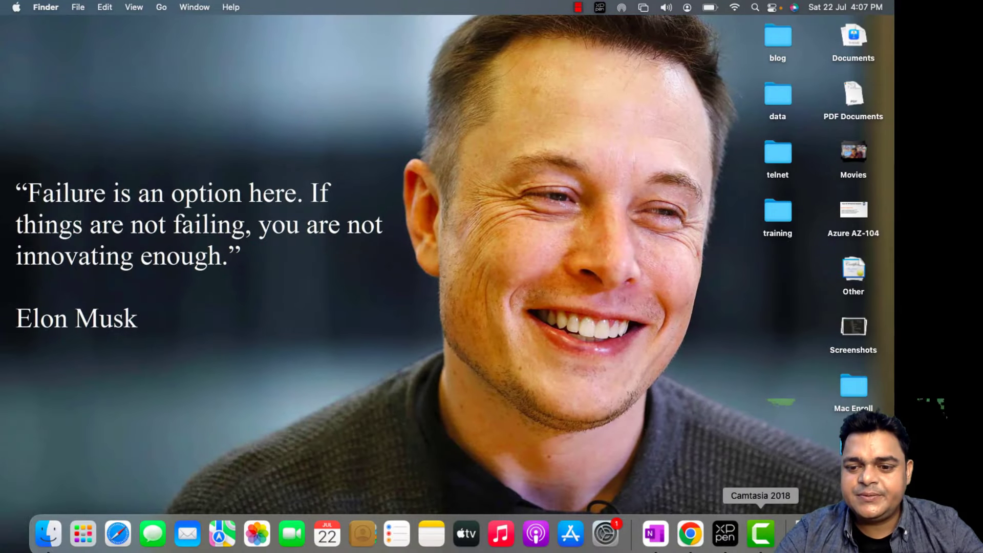
pyautogui.rightClick(760, 533)
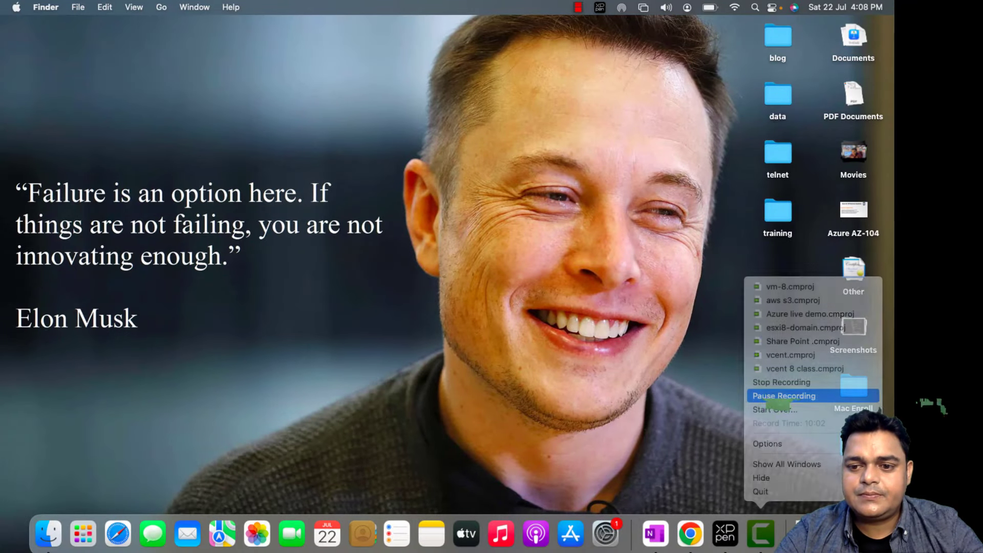
pyautogui.click(763, 396)
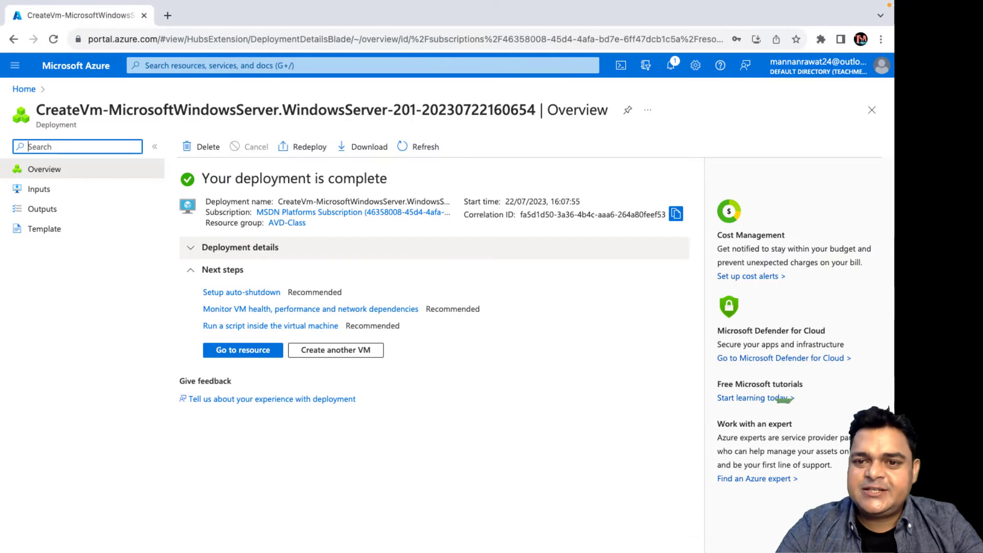
pyautogui.press('Tab')
pyautogui.press('Tab')
pyautogui.press('Tab')
pyautogui.press('Tab')
pyautogui.press('Tab')
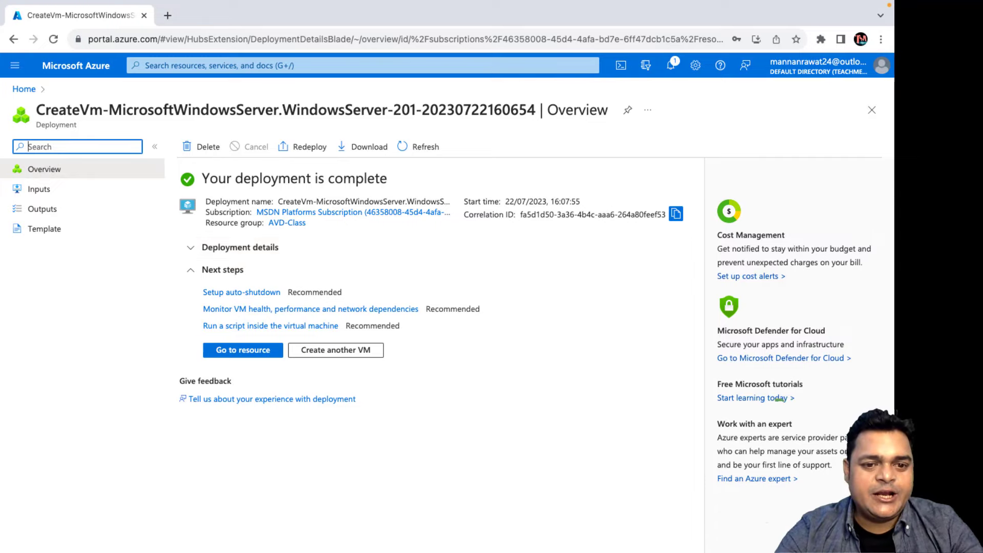
pyautogui.press('Return')
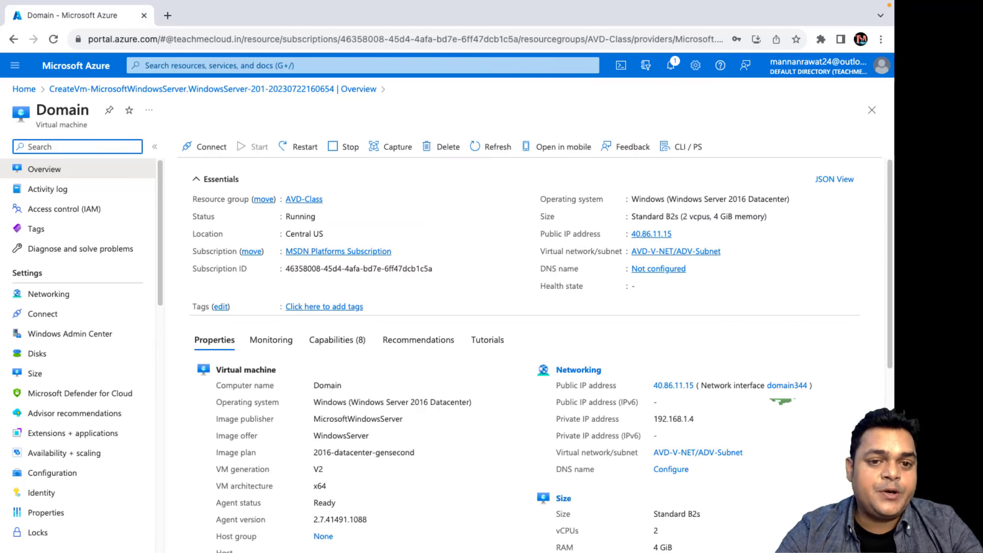
pyautogui.click(205, 146)
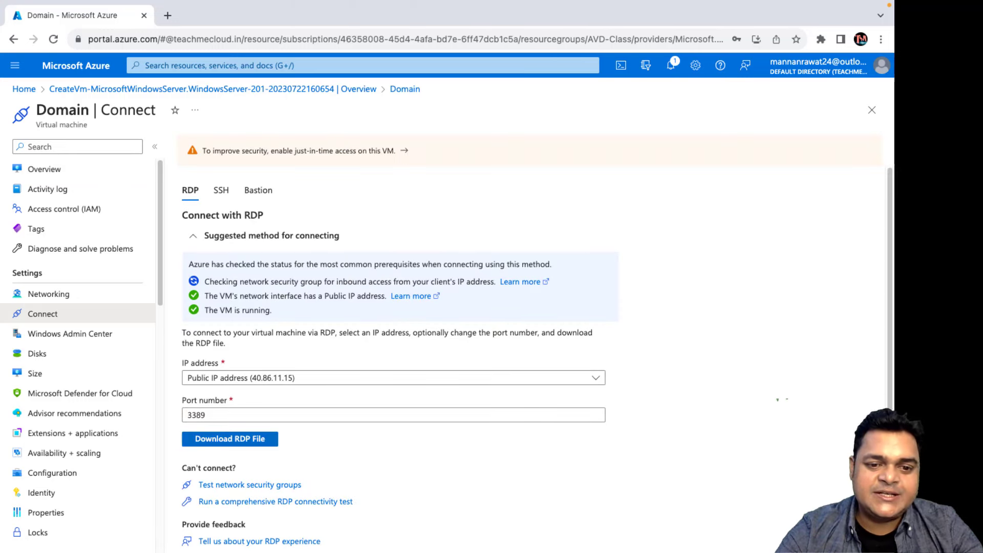
pyautogui.click(230, 439)
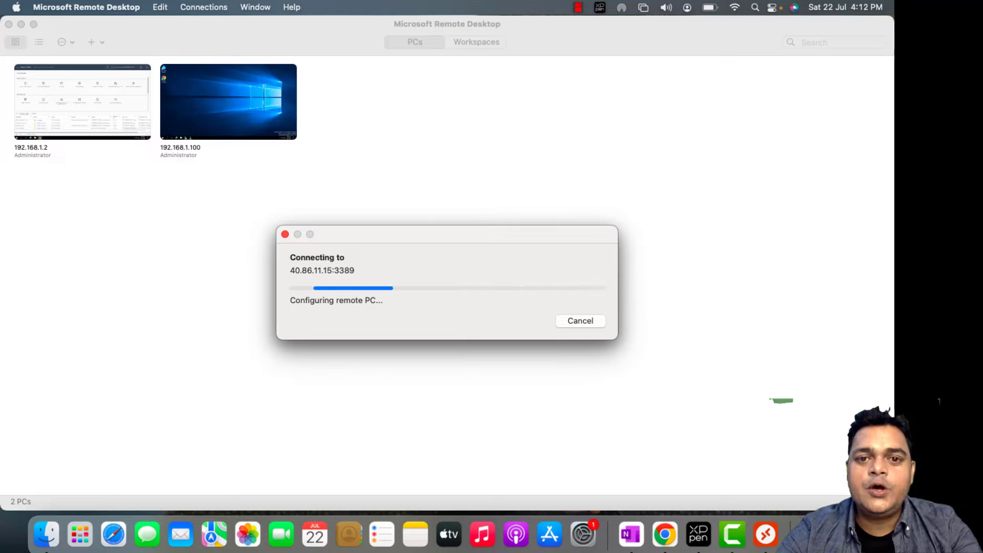
# - Log in to 40.86.11.15 with the VM's administrator username and password, accepting the certificate warning
pyautogui.write('web')
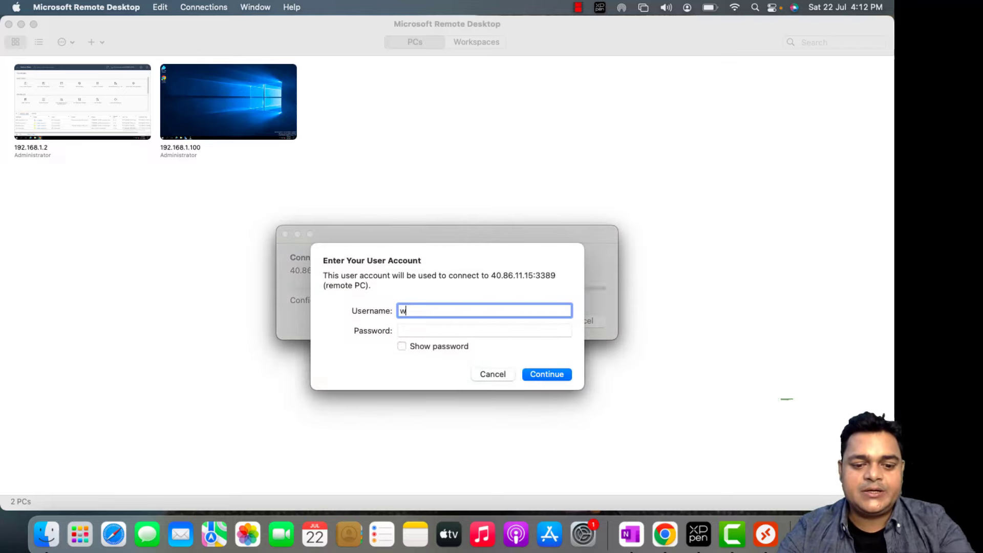
pyautogui.press('Tab')
pyautogui.write('*******')
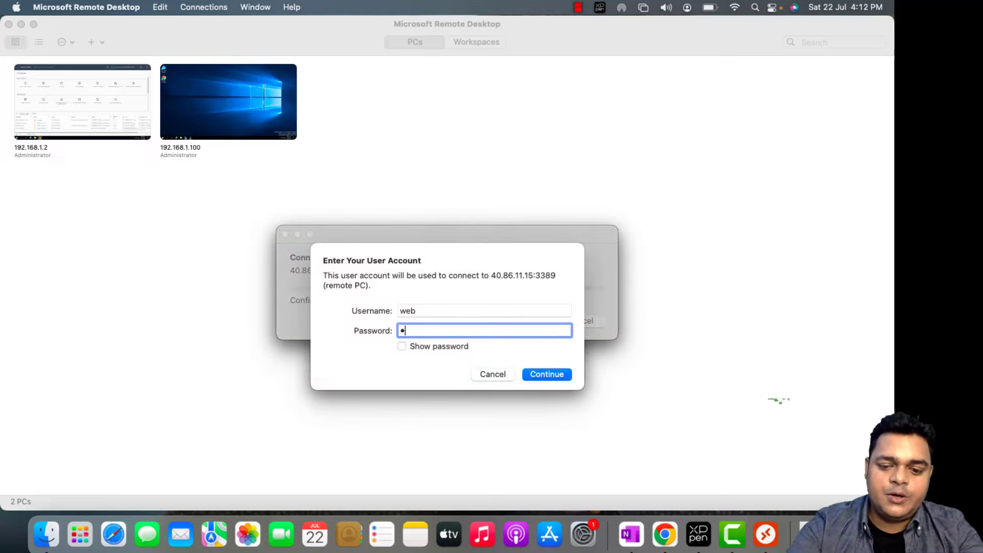
pyautogui.write('**')
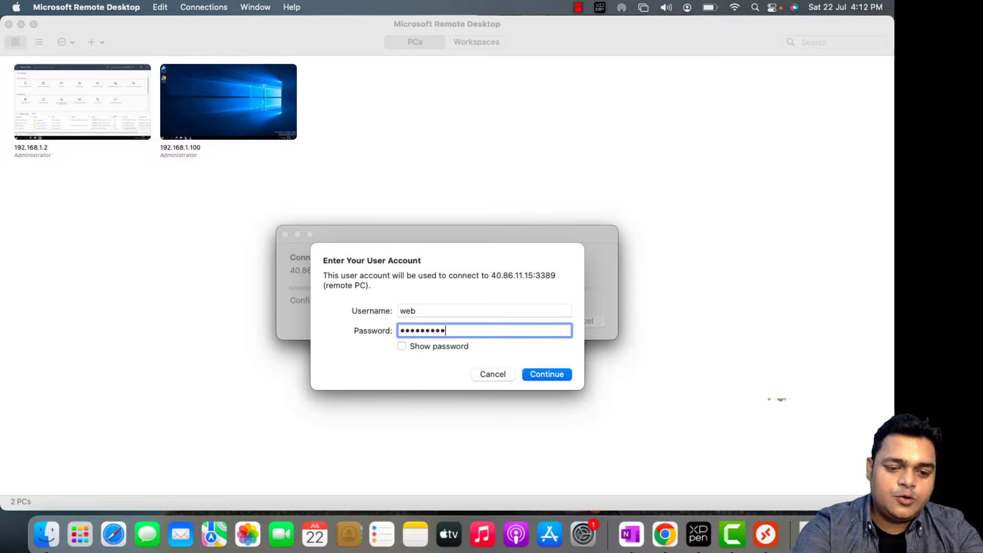
pyautogui.press('Return')
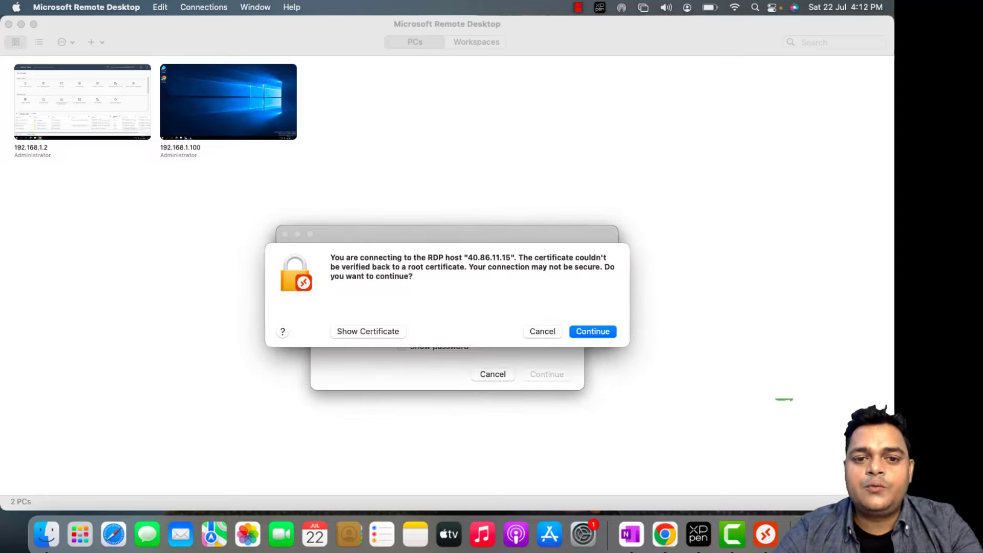
pyautogui.press('Return')
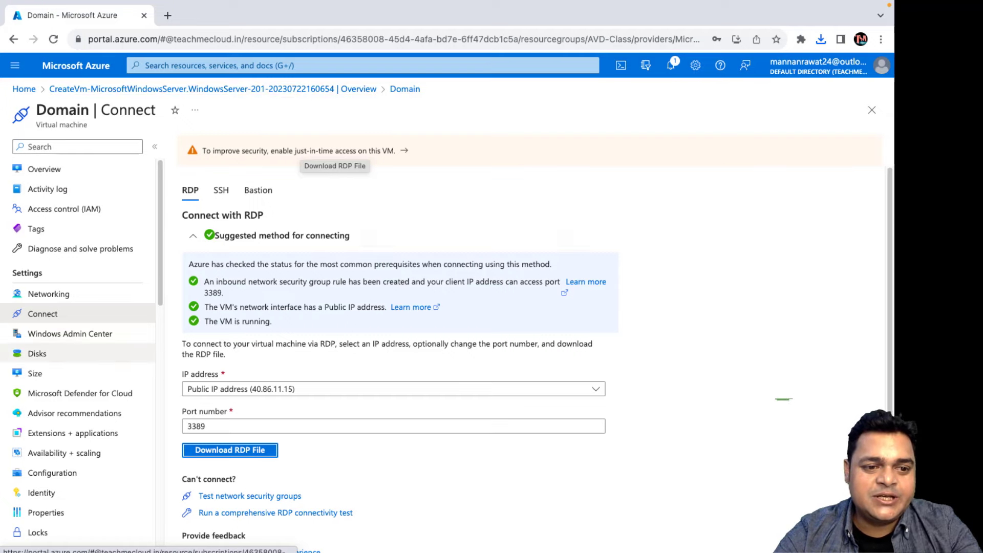
pyautogui.scroll(-2, 77, 356)
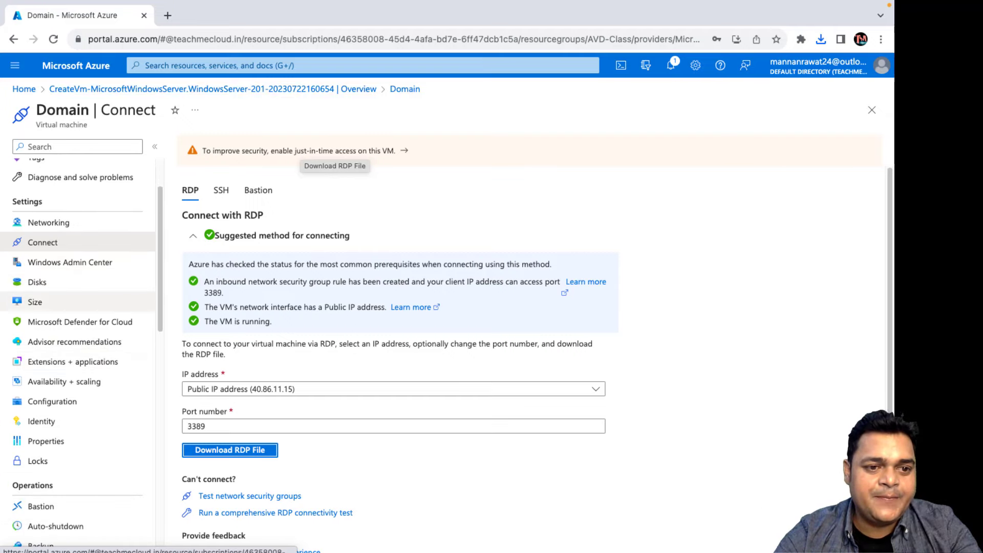
# - Go from the Domain VM's Networking to domain344's DNS servers and select Custom
pyautogui.scroll(2, 77, 297)
pyautogui.click(49, 290)
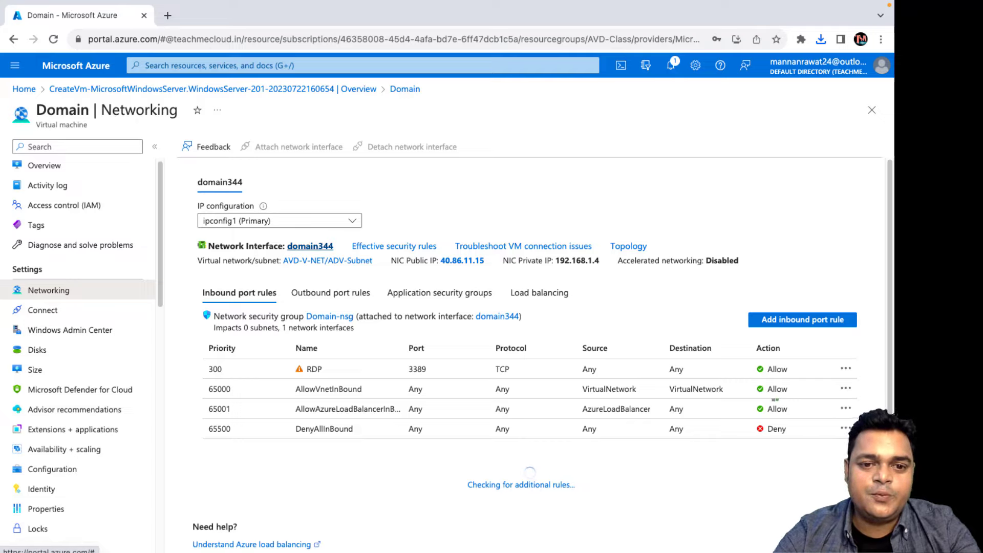
pyautogui.click(310, 247)
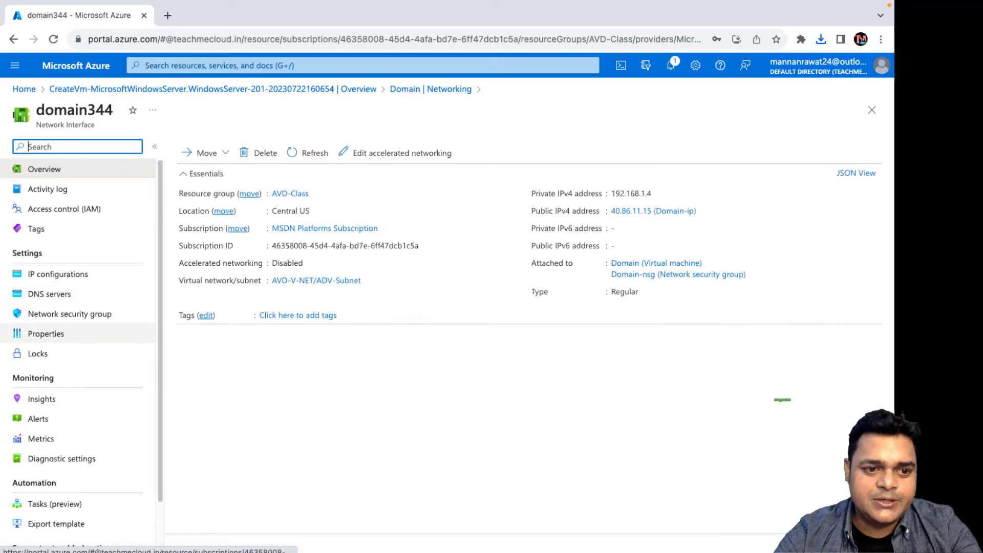
pyautogui.click(49, 294)
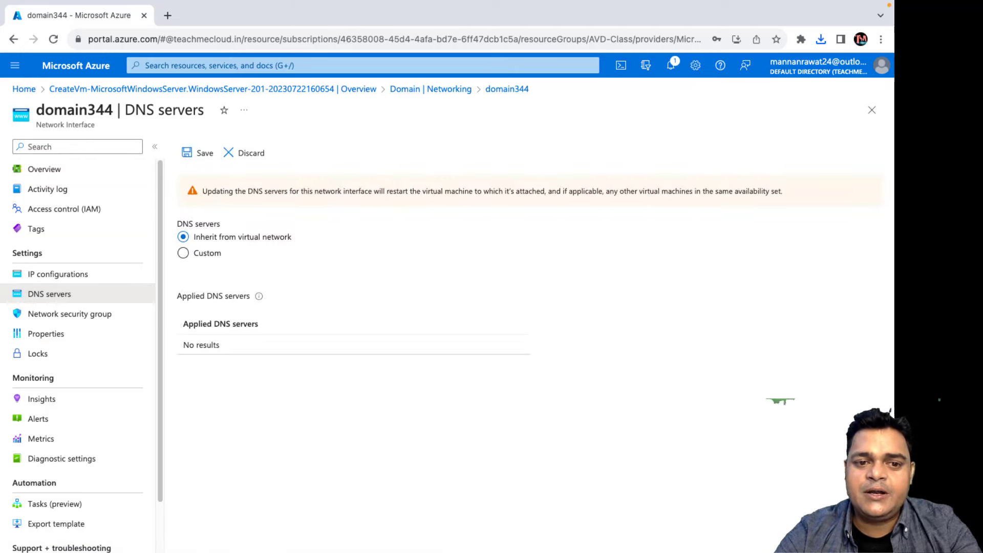
pyautogui.click(182, 253)
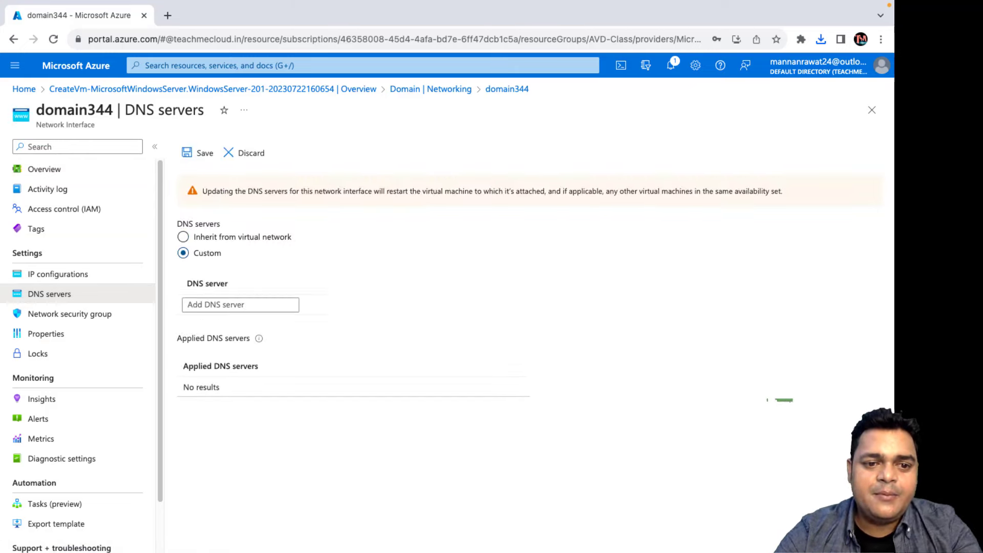
pyautogui.click(240, 305)
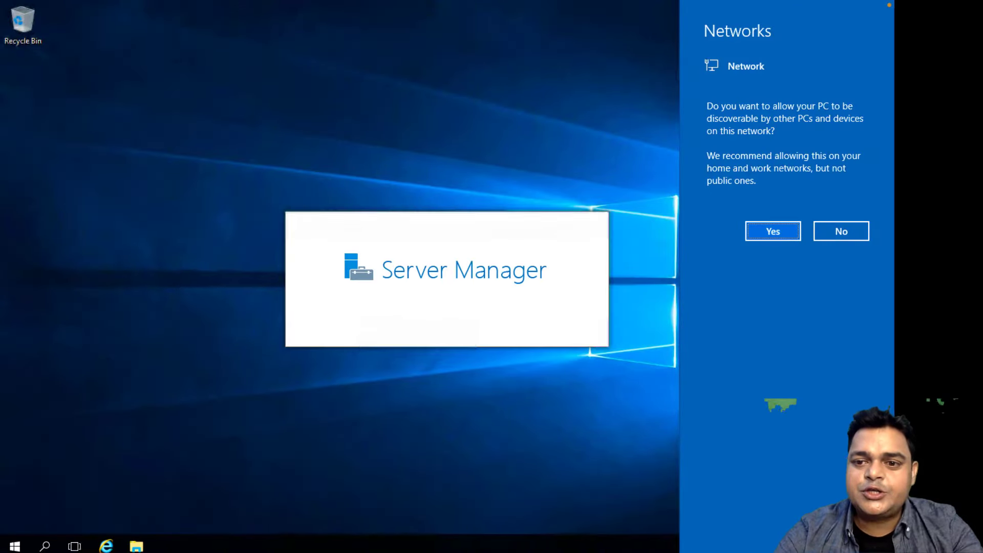
# - Allow network discovery, then run ipconfig in cmd to read the server's IPv4 address 192.168.1.4
pyautogui.click(774, 231)
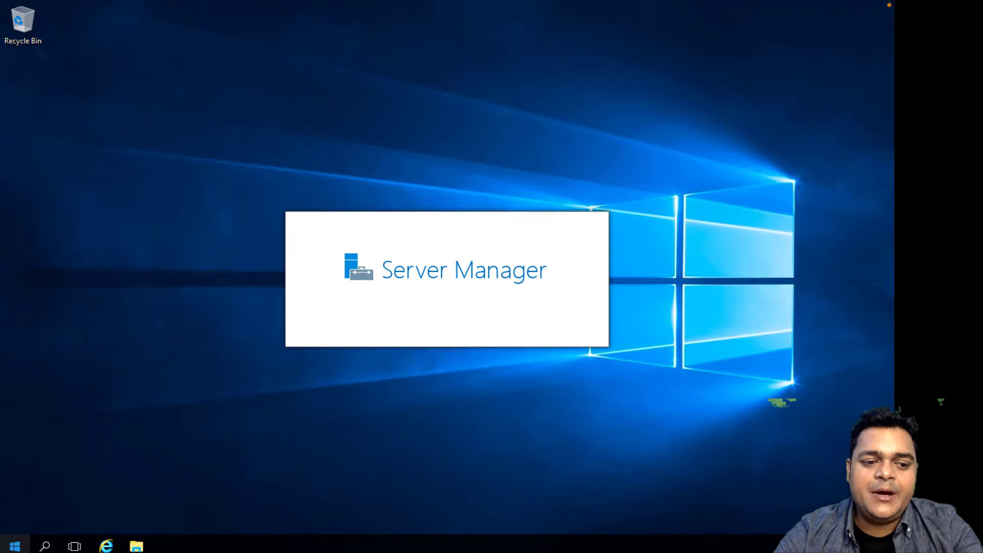
pyautogui.rightClick(14, 544)
pyautogui.click(43, 480)
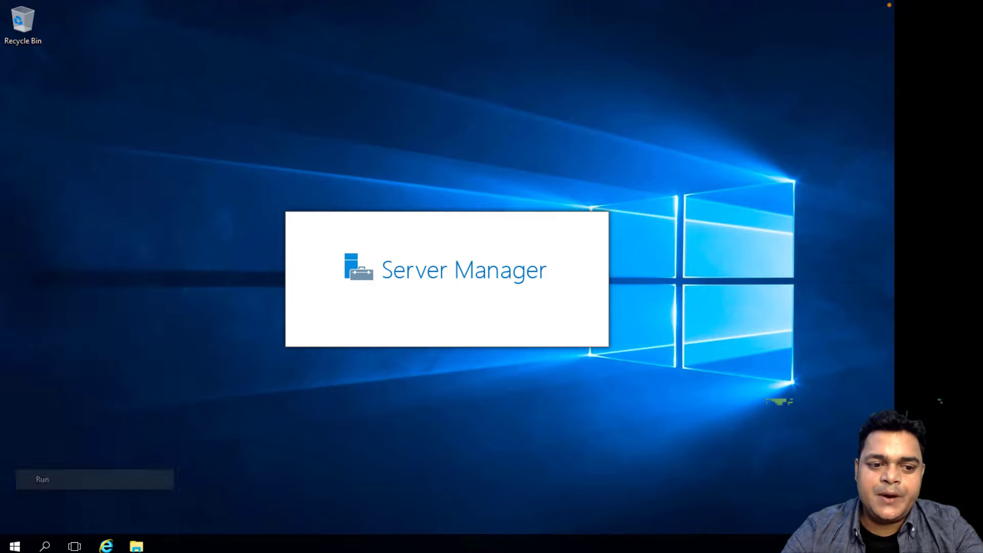
pyautogui.write('cmd')
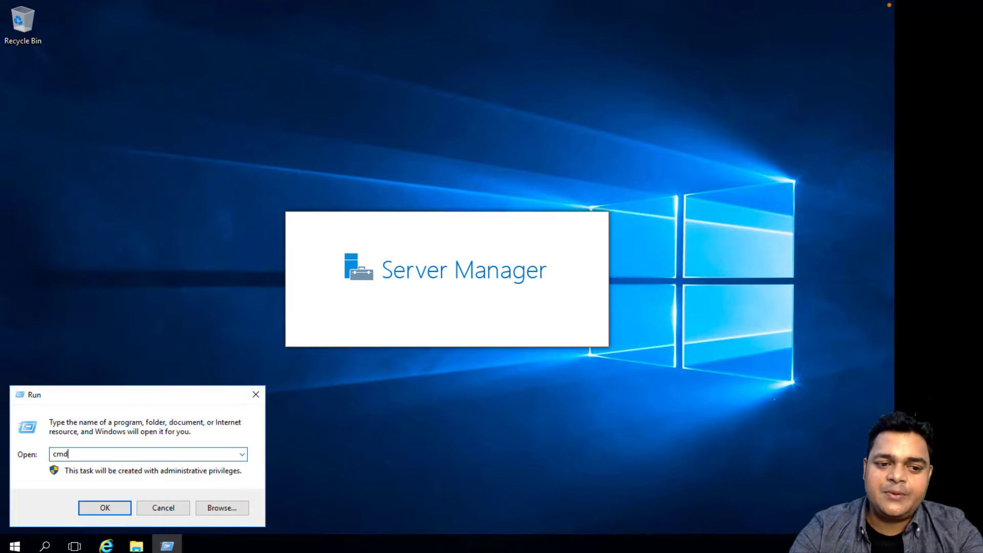
pyautogui.press('Return')
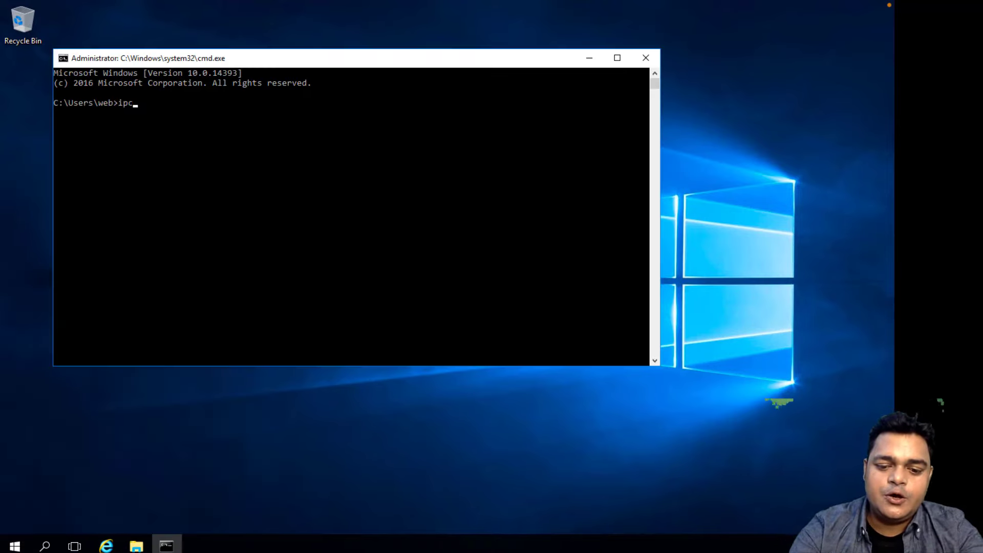
pyautogui.write('ipconfig')
pyautogui.press('Return')
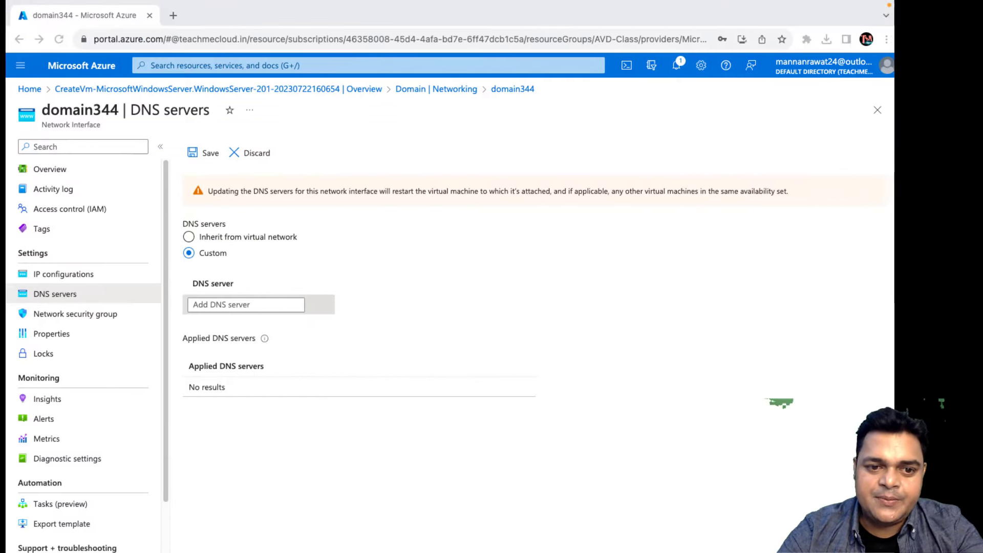
# - Save 192.168.1.4 and 8.8.8.8 as domain344's custom DNS servers
pyautogui.write('192')
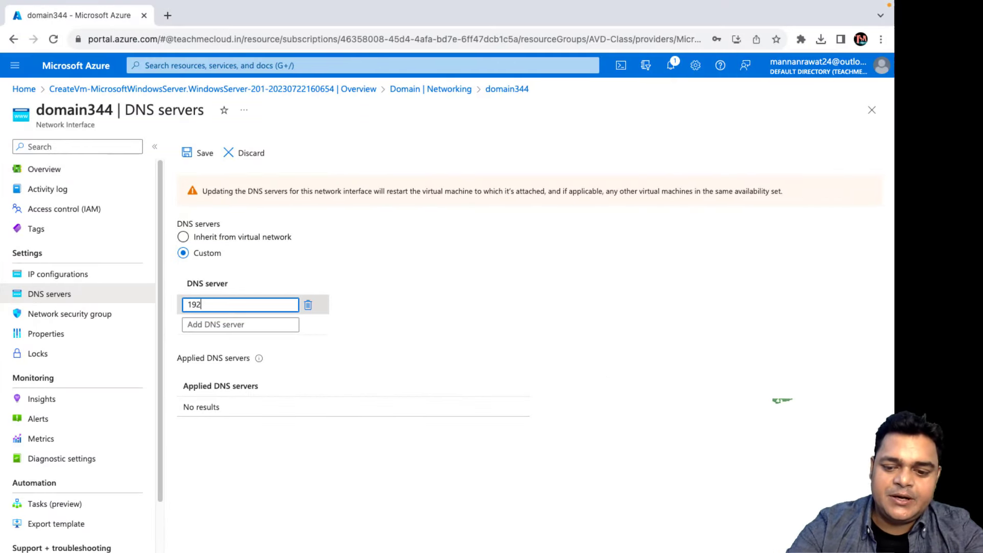
pyautogui.write('.168.1.4')
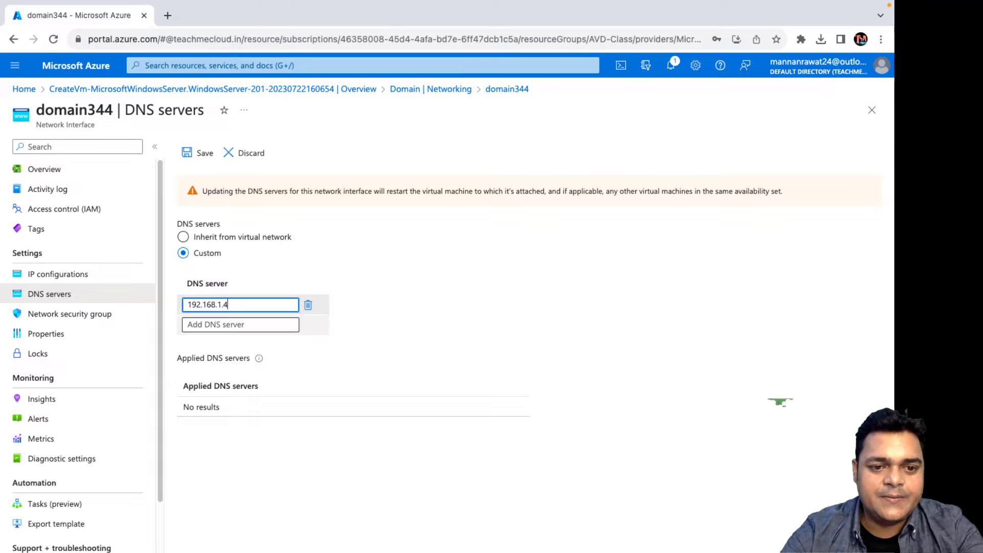
pyautogui.click(240, 325)
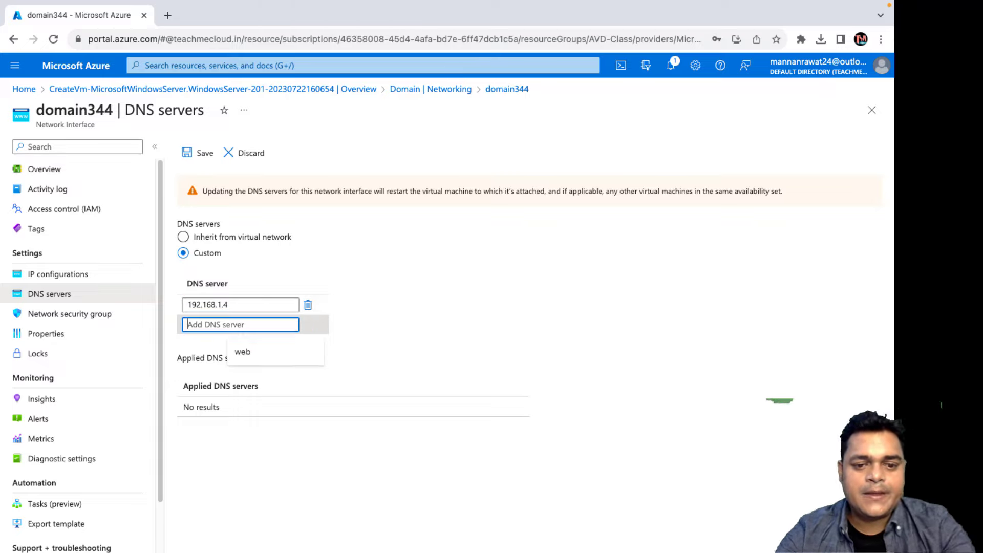
pyautogui.write('8.8.8.8')
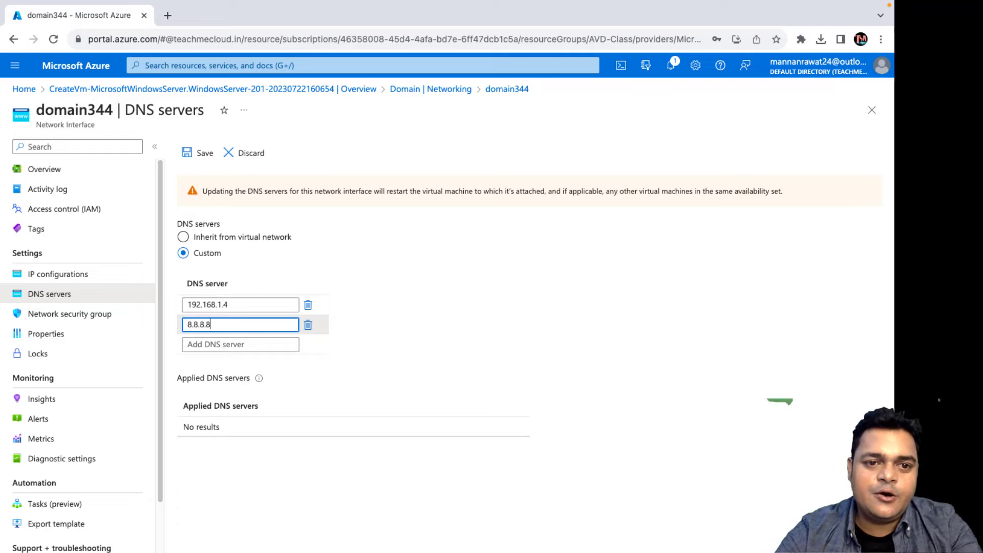
pyautogui.click(198, 153)
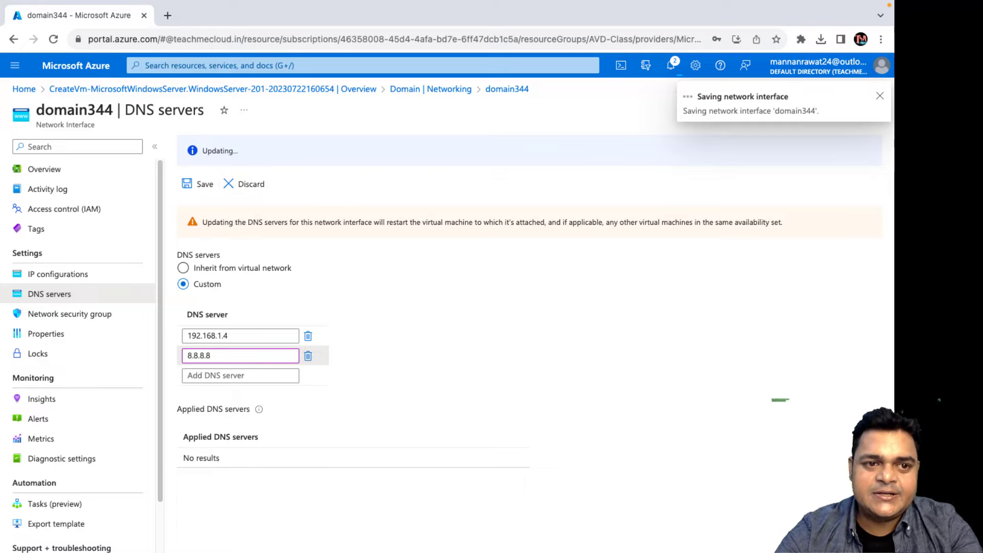
pyautogui.rightClick(74, 64)
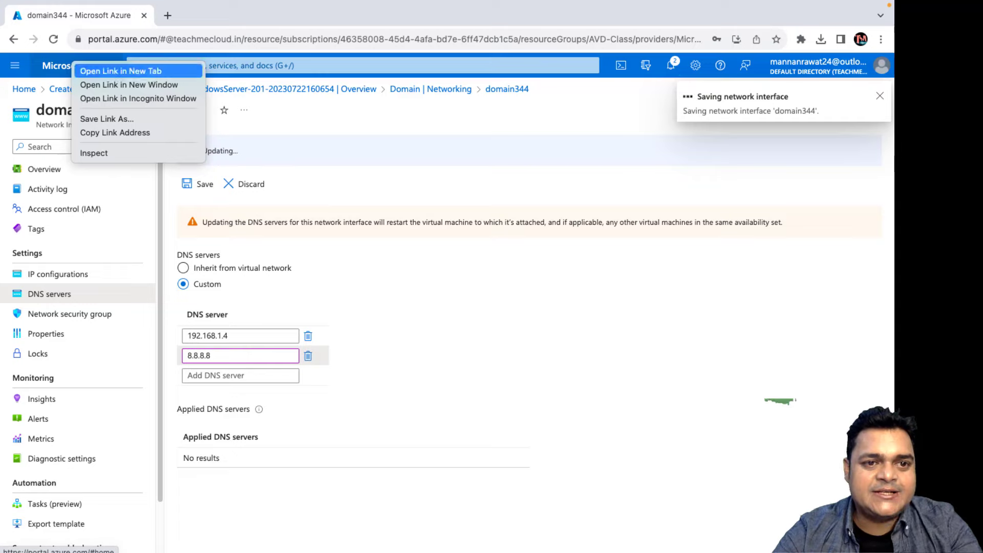
# - Open the portal home in a new tab, sign in, and go to the AVD-V-NET virtual network
pyautogui.click(120, 71)
pyautogui.click(222, 15)
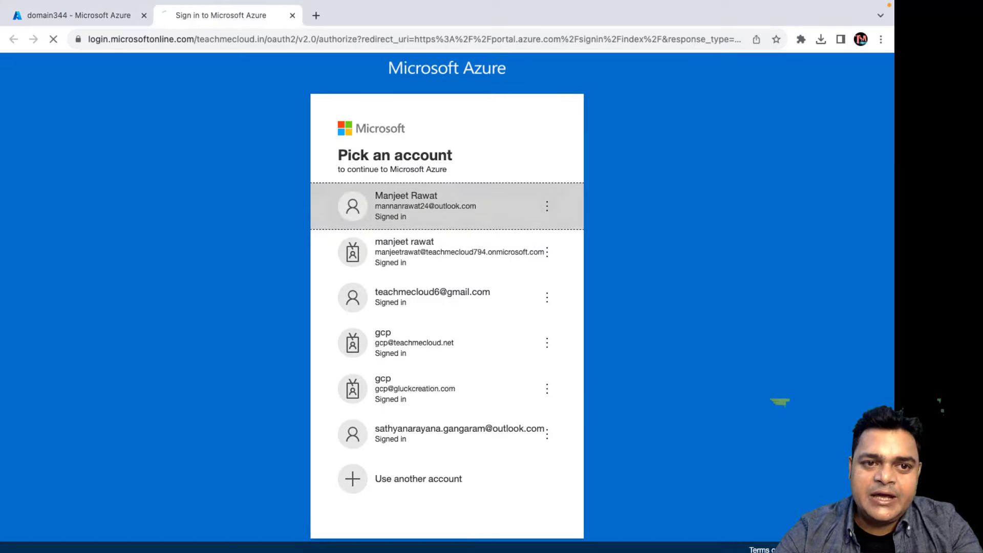
pyautogui.click(447, 206)
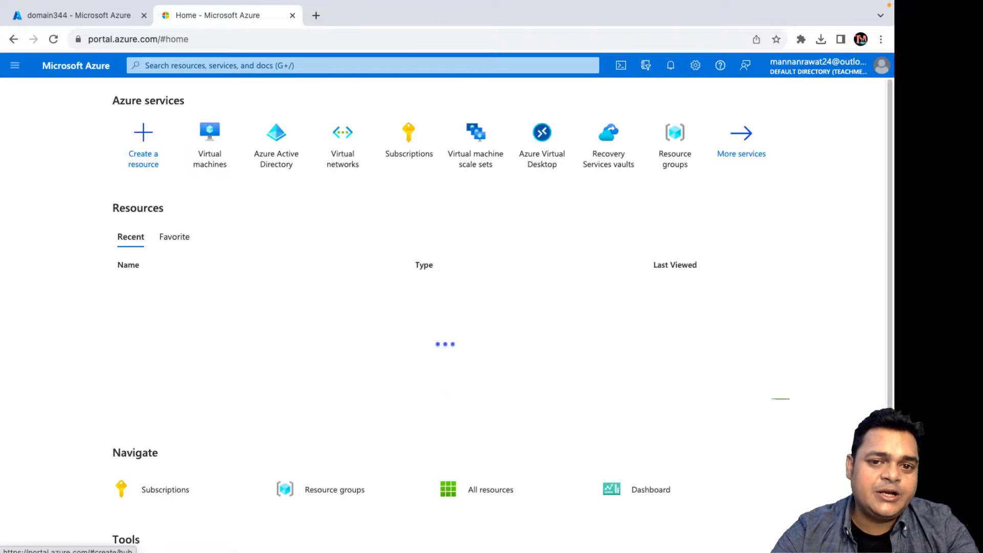
pyautogui.moveTo(342, 141); pyautogui.dragTo(472, 141)
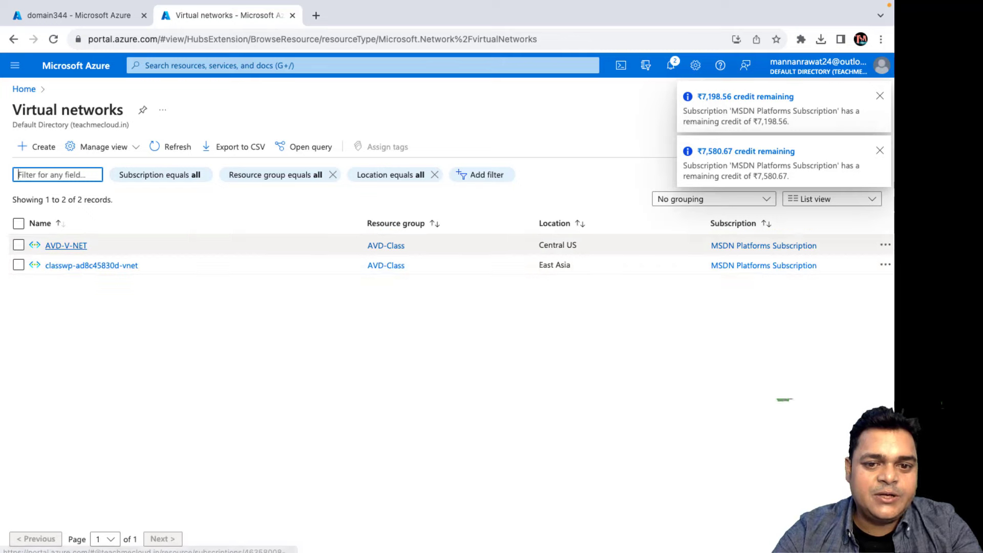
pyautogui.click(66, 246)
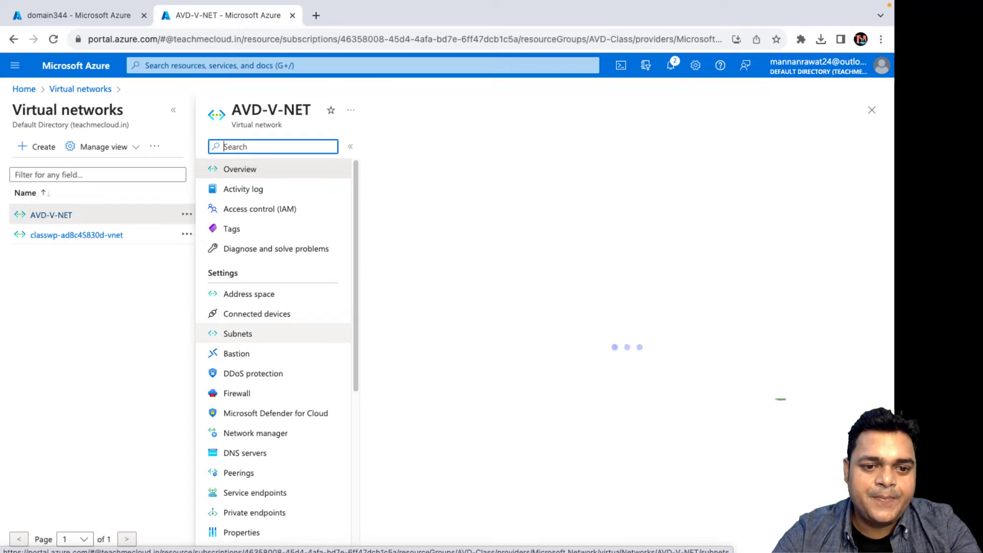
pyautogui.scroll(-3, 256, 313)
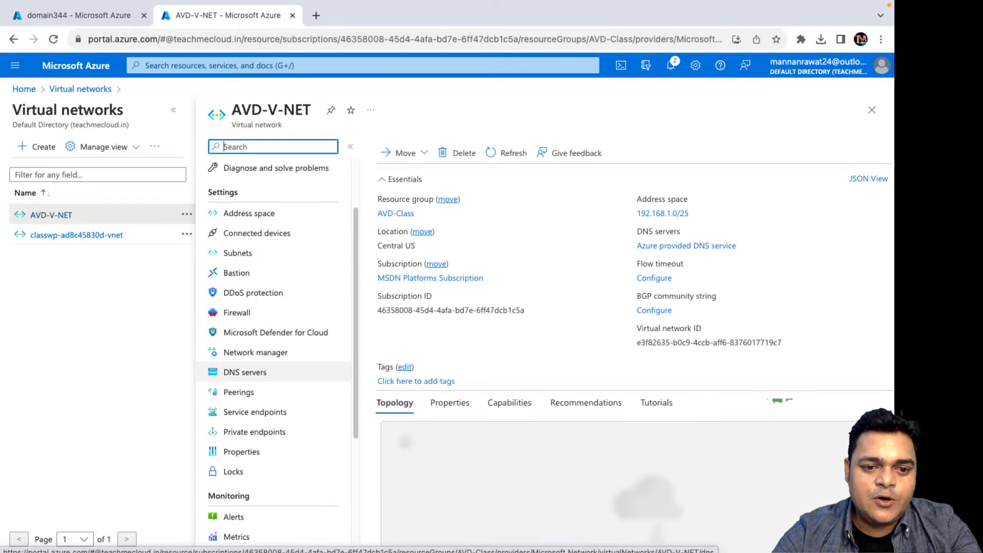
# - Save custom DNS servers 192.168.1.4 and 8.8.8.8 on AVD-V-NET, then close the blade
pyautogui.click(245, 373)
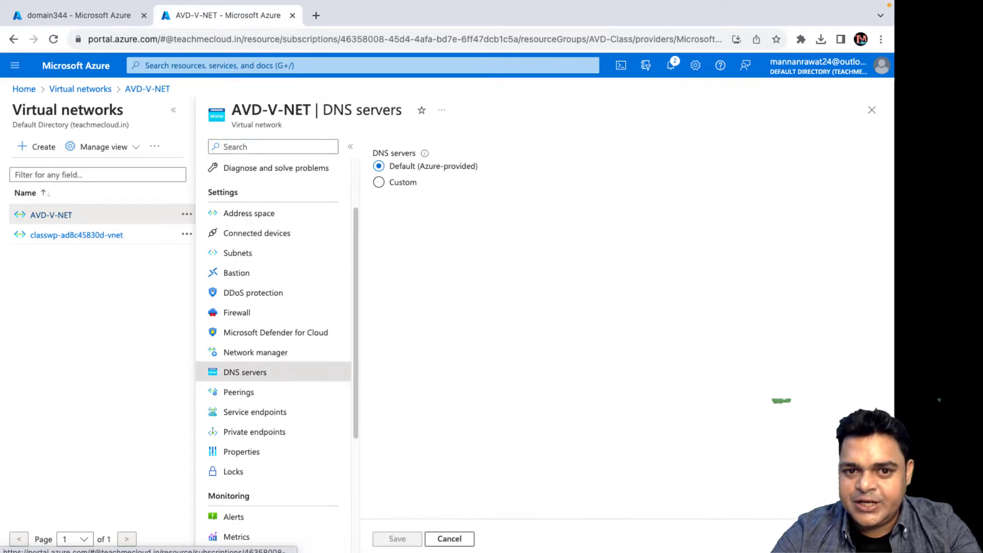
pyautogui.click(378, 183)
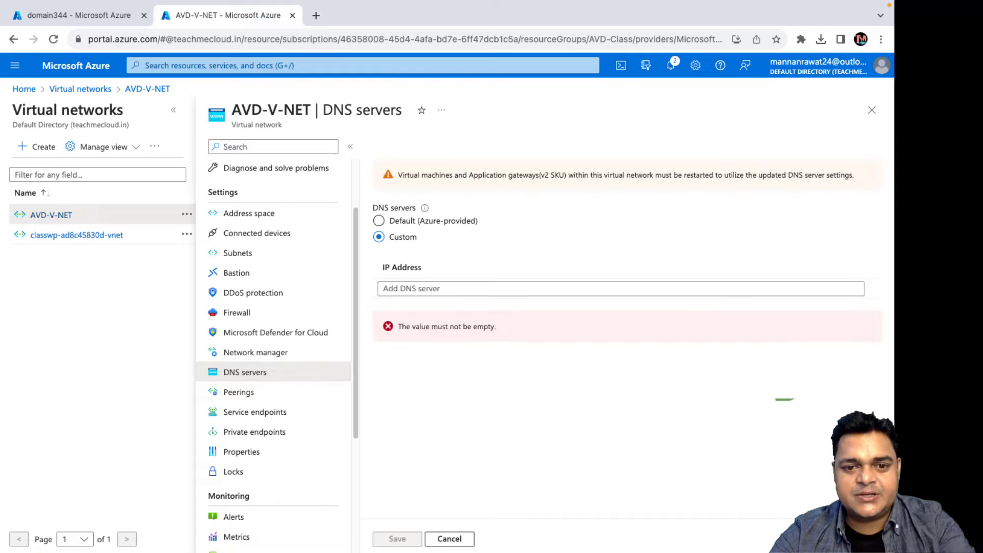
pyautogui.click(446, 288)
pyautogui.write('192')
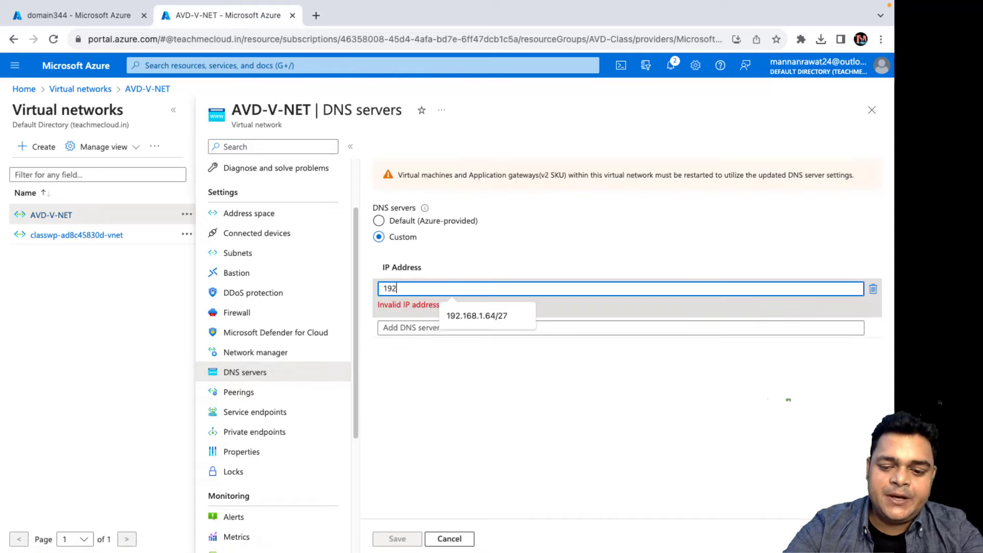
pyautogui.write('.168.1.')
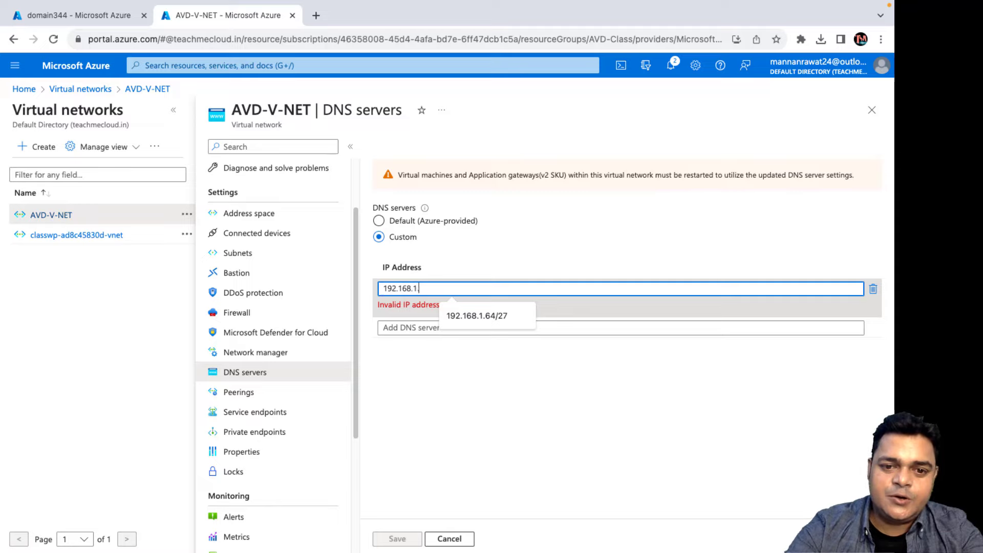
pyautogui.write('4')
pyautogui.click(410, 308)
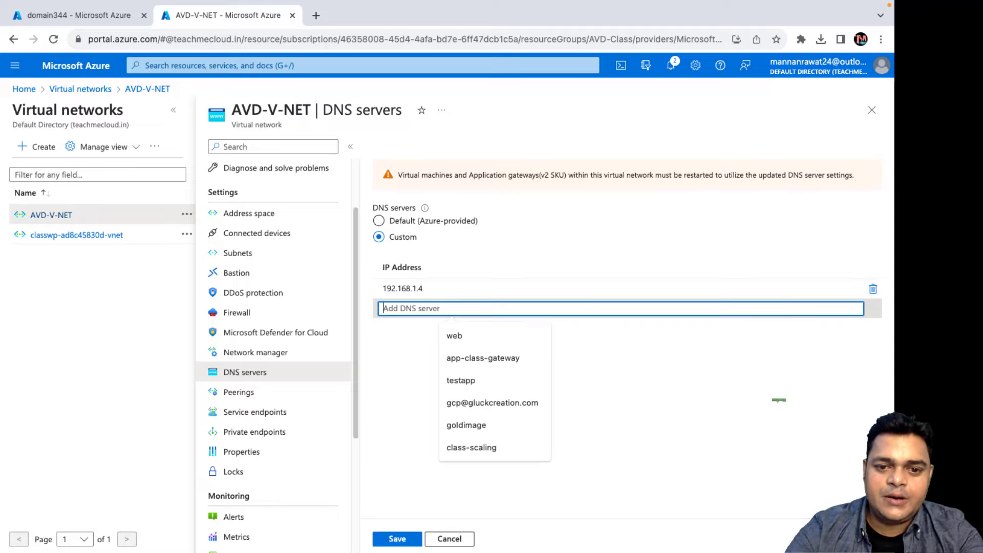
pyautogui.write('8.8.8.8')
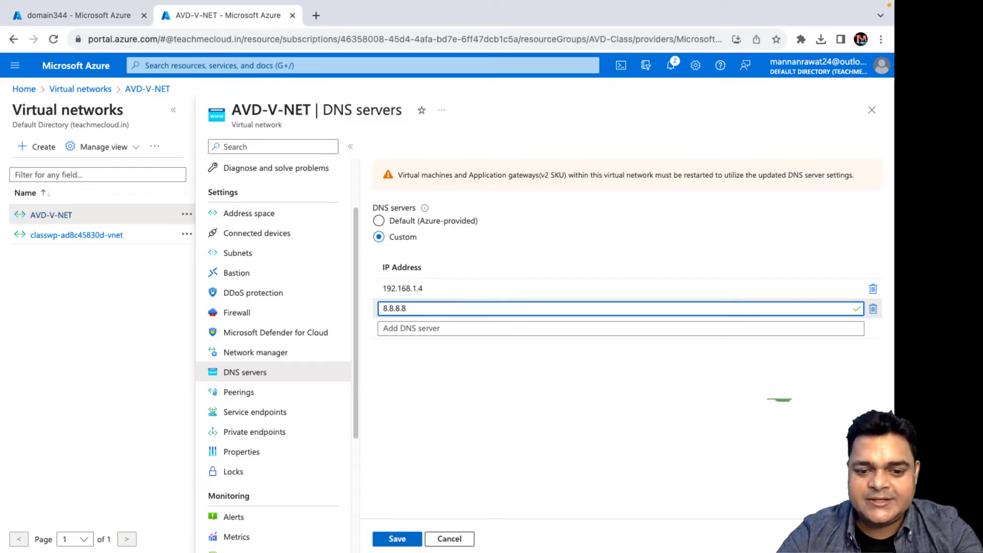
pyautogui.press('Return')
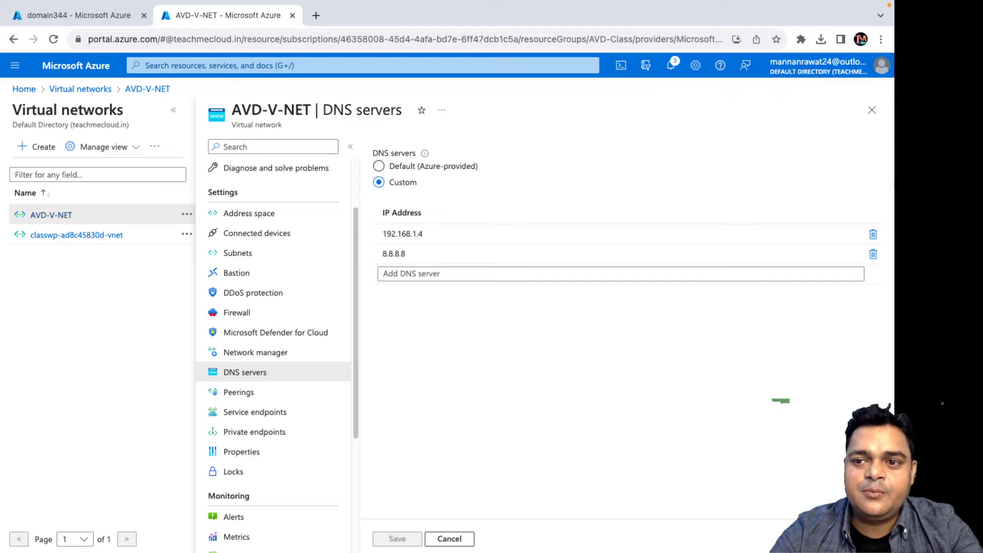
pyautogui.click(872, 110)
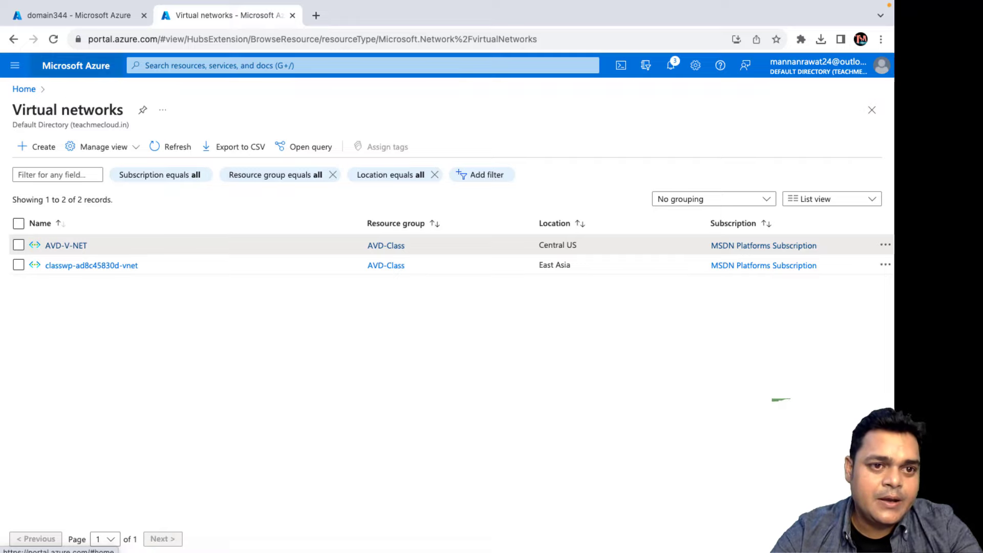
# - In a new portal tab, reach the Default Directory's Custom domain names page listing teachmecloud.in
pyautogui.rightClick(77, 66)
pyautogui.click(102, 73)
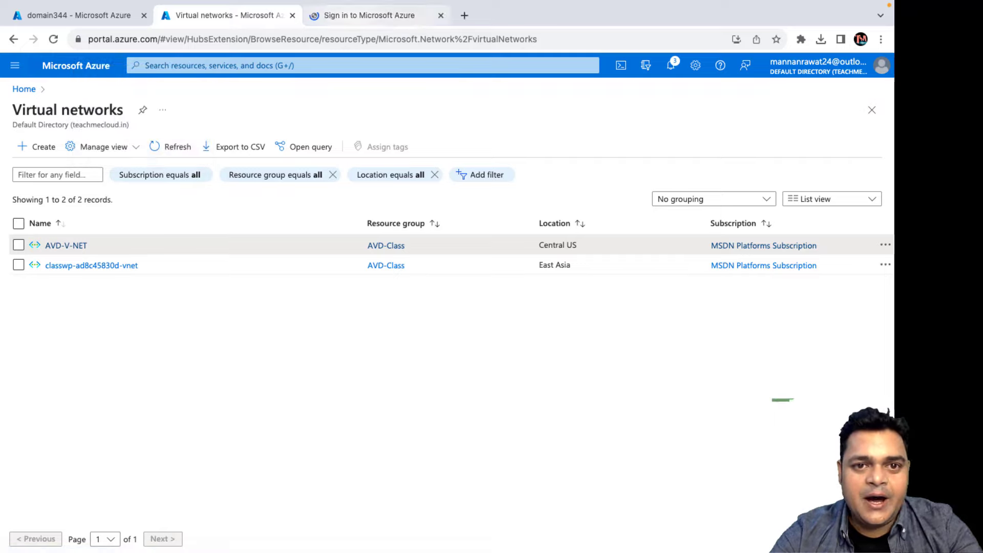
pyautogui.hotkey('ctrl', 'Tab')
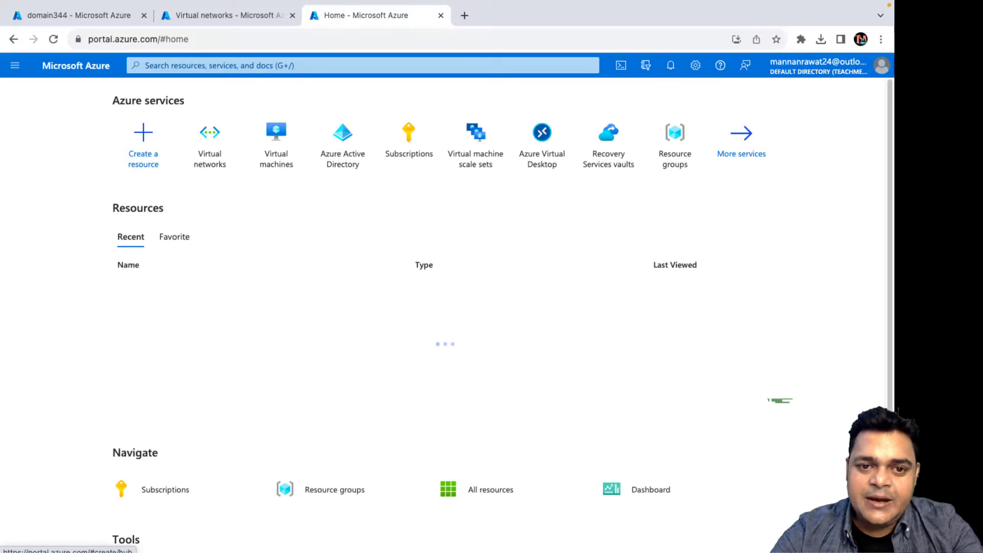
pyautogui.click(409, 143)
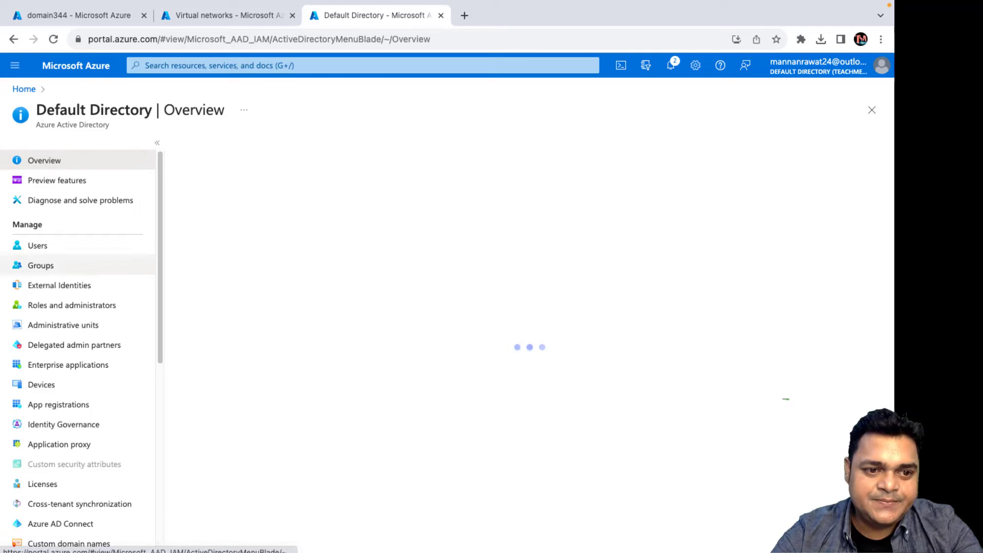
pyautogui.scroll(-3, 76, 345)
pyautogui.scroll(-2, 77, 349)
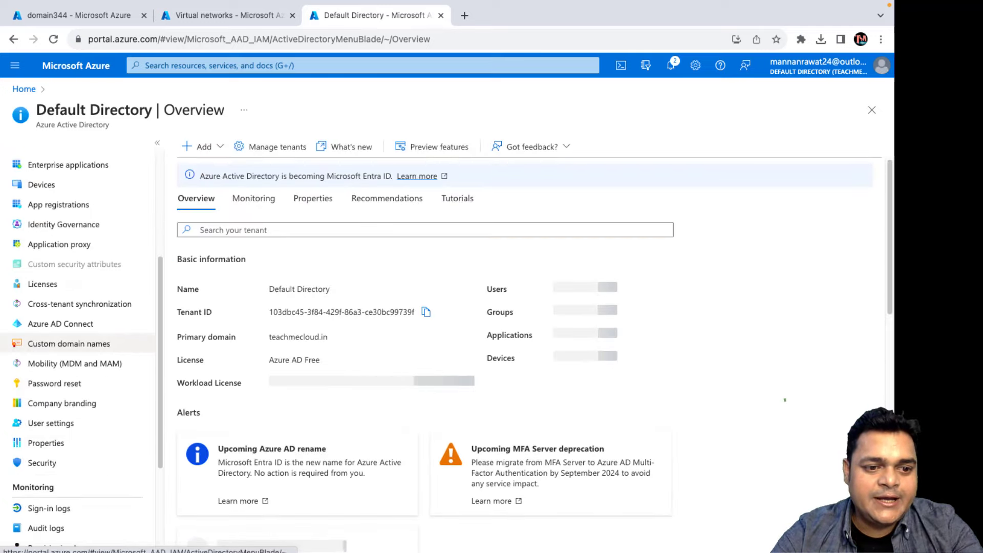
pyautogui.click(68, 343)
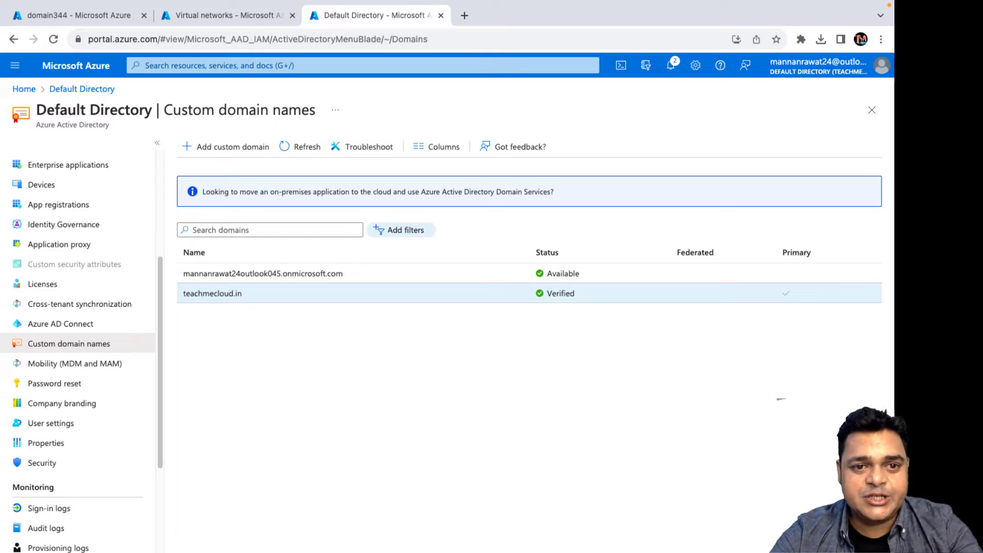
# - Add cloud.com as a custom domain, view its MX verification record, and return to the Unverified domain list
pyautogui.click(226, 147)
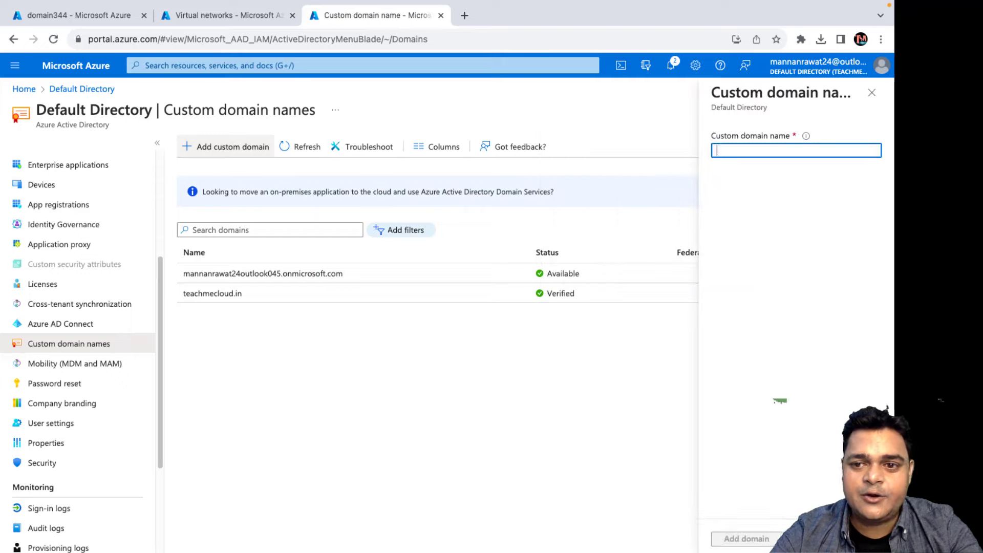
pyautogui.write('c')
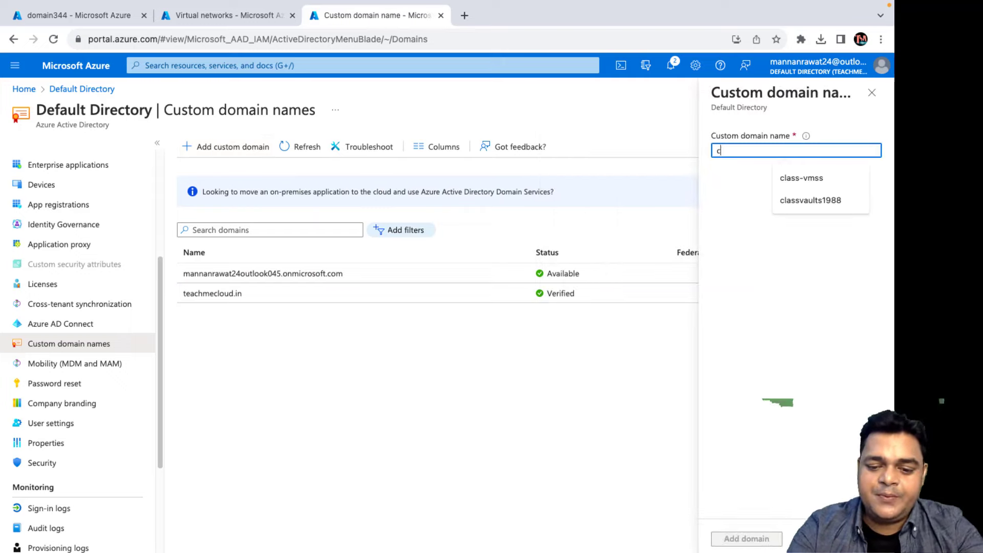
pyautogui.write('loud.com')
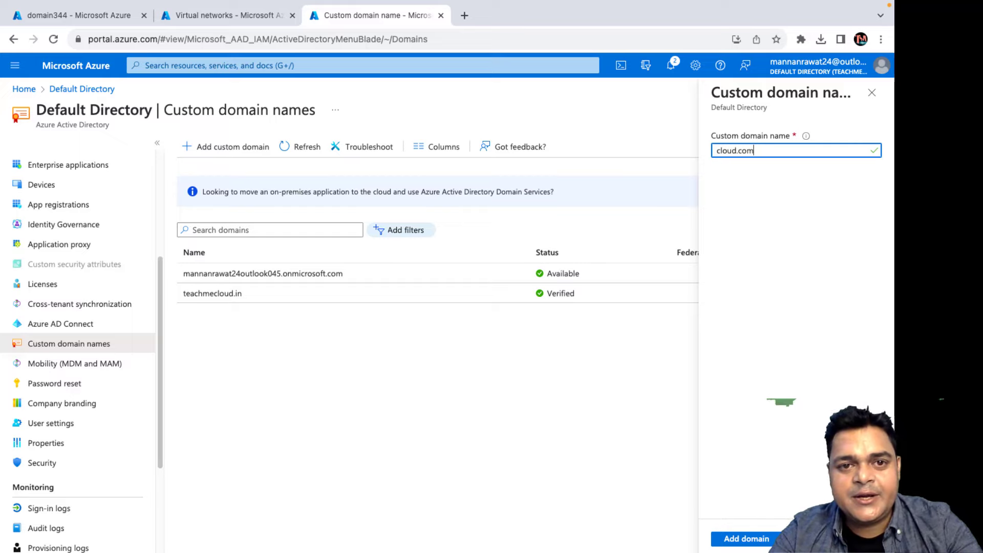
pyautogui.press('Return')
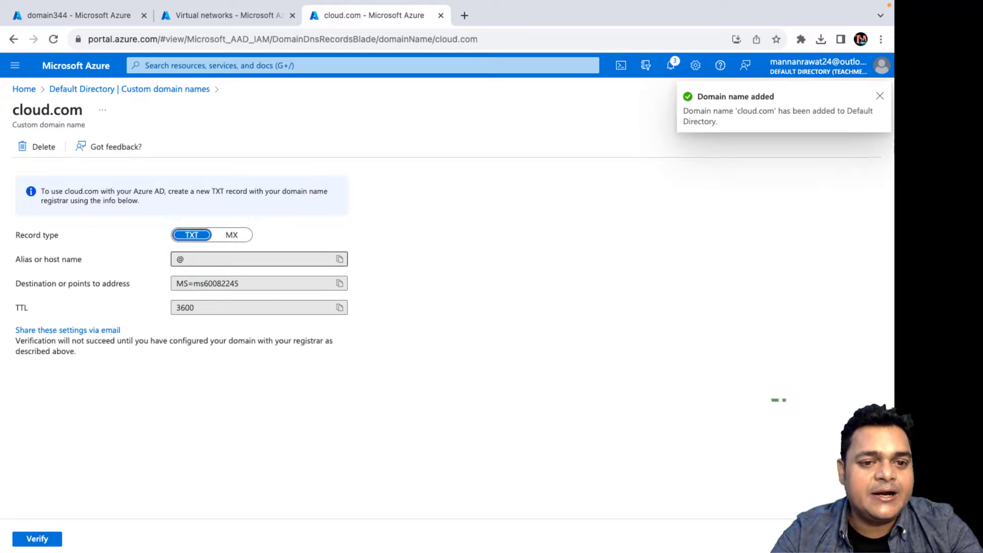
pyautogui.click(232, 234)
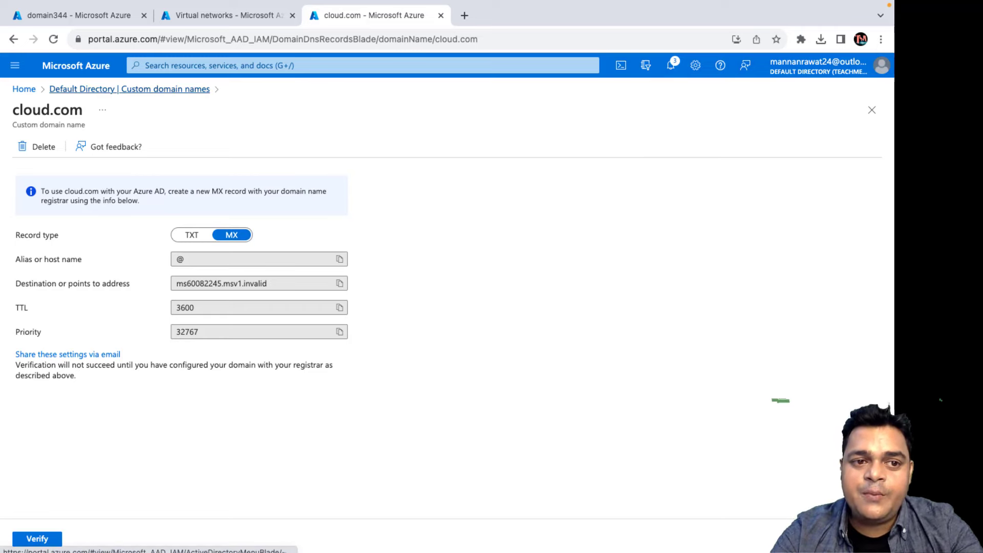
pyautogui.click(164, 89)
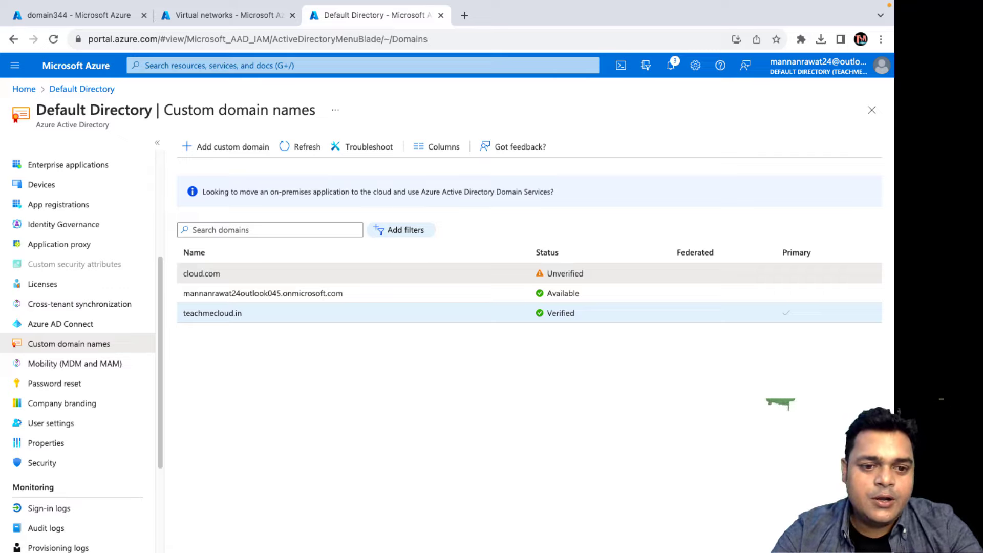
pyautogui.hotkey('ctrl', 'Left')
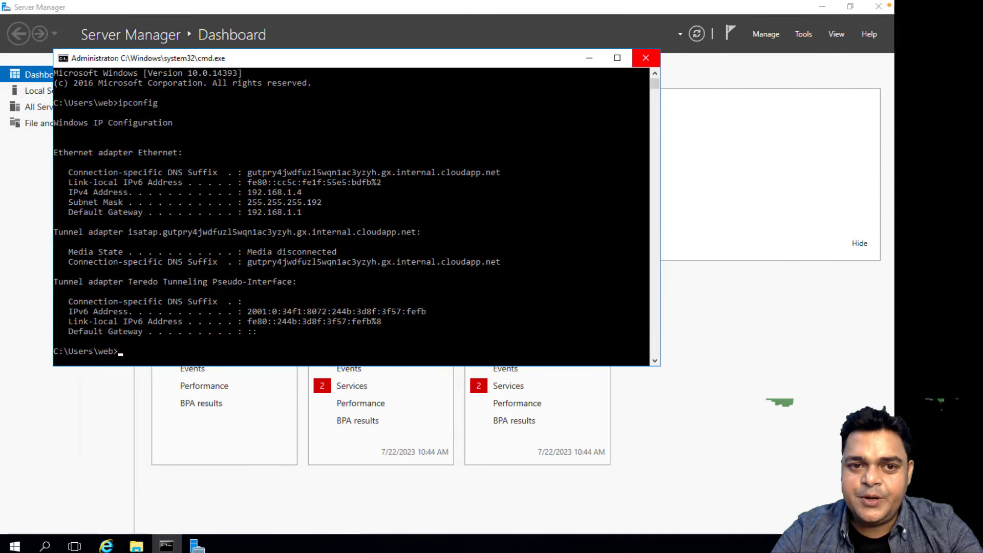
# - Close the command prompt and queue the Active Directory Domain Services role with its management tools on the Domain server
pyautogui.click(645, 58)
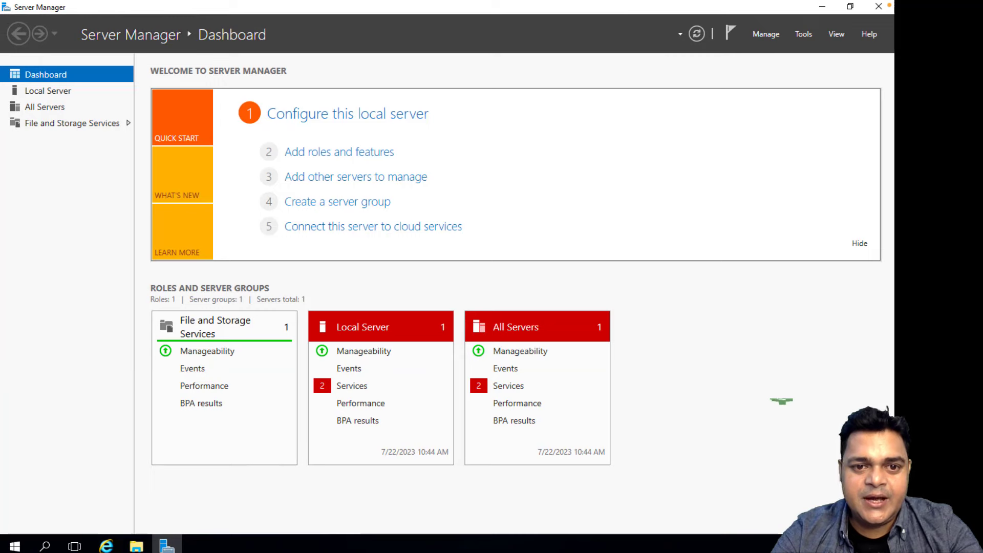
pyautogui.click(339, 152)
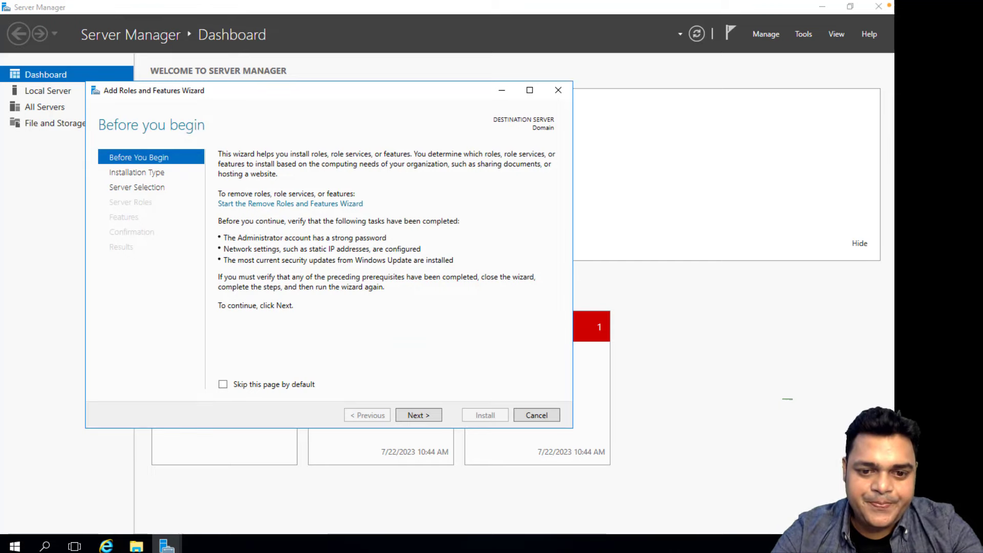
pyautogui.press('Return')
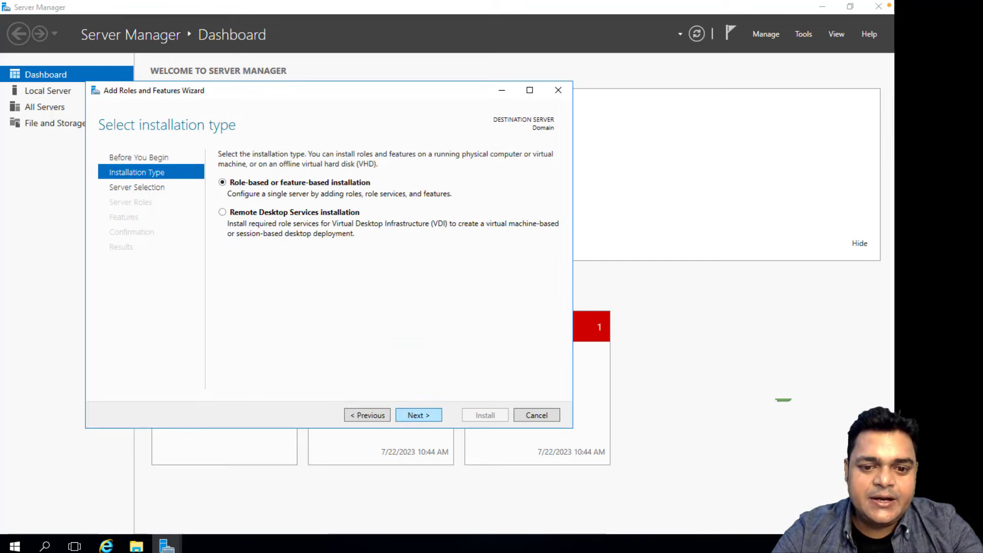
pyautogui.press('Return')
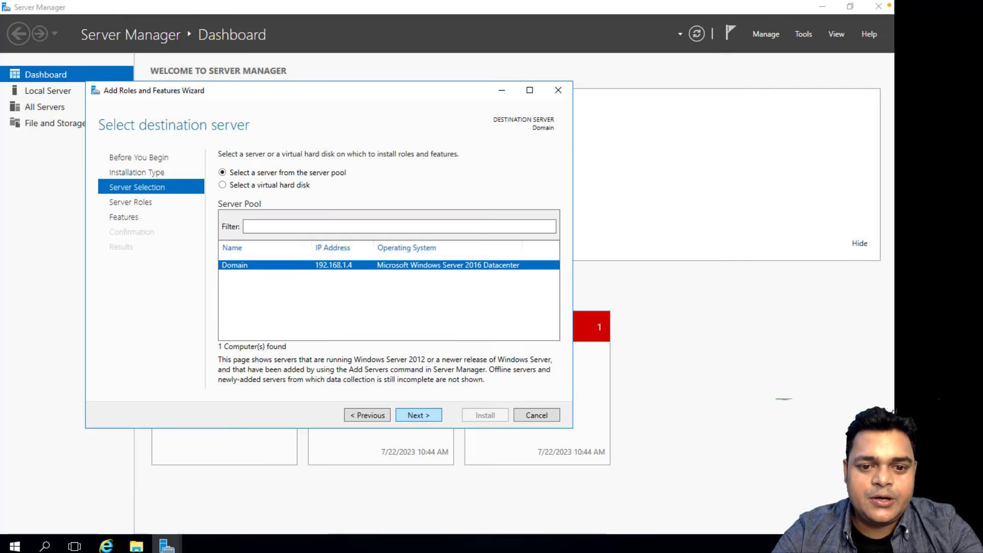
pyautogui.press('Return')
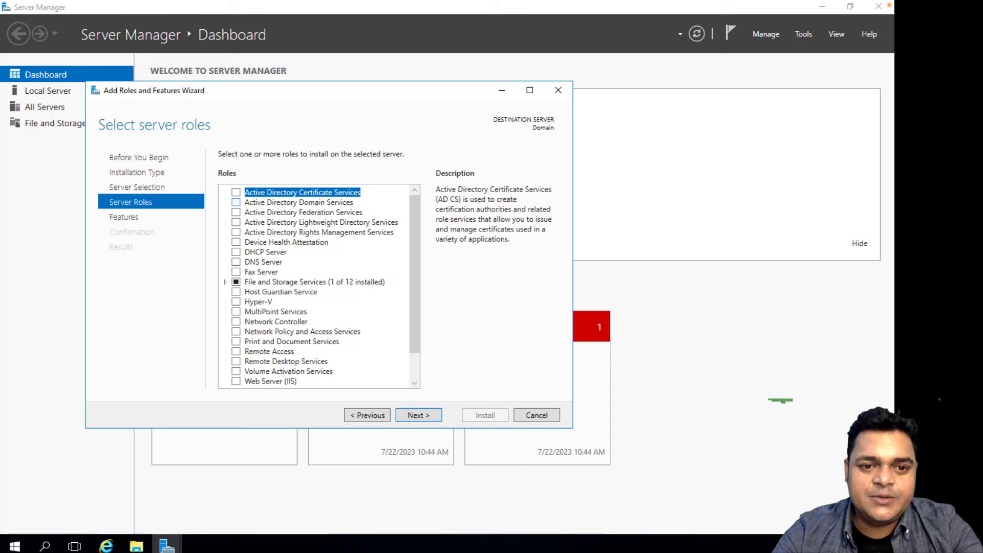
pyautogui.press('Down')
pyautogui.press('space')
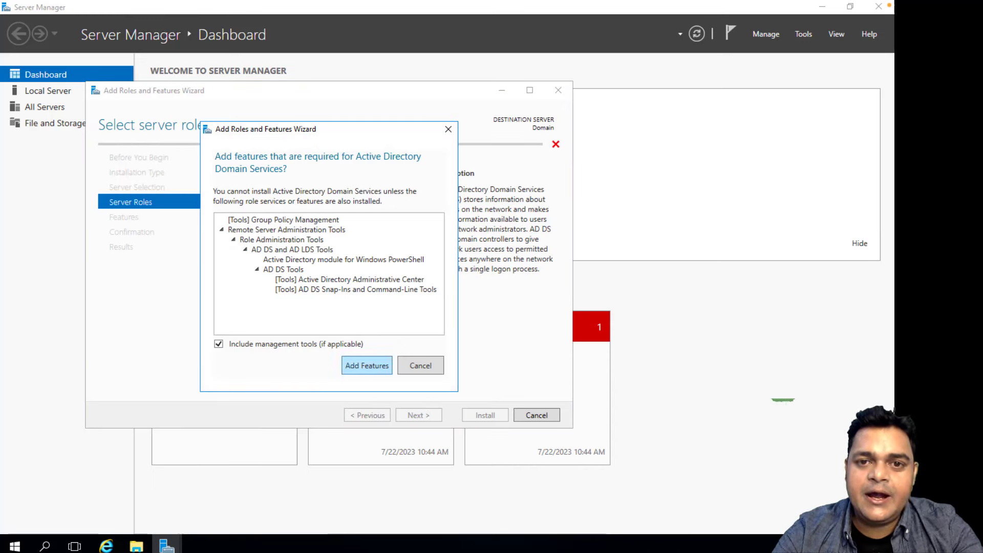
pyautogui.press('Return')
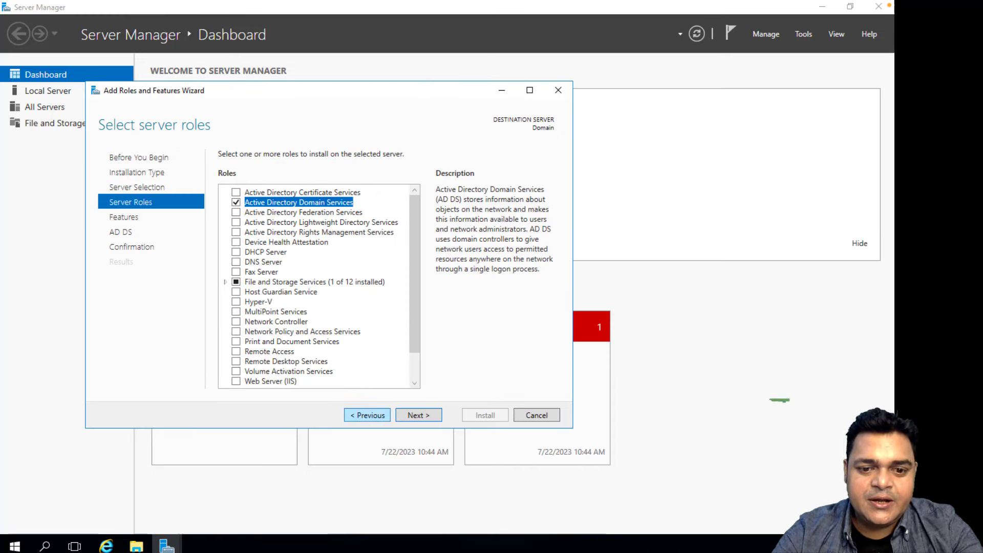
pyautogui.press('Return')
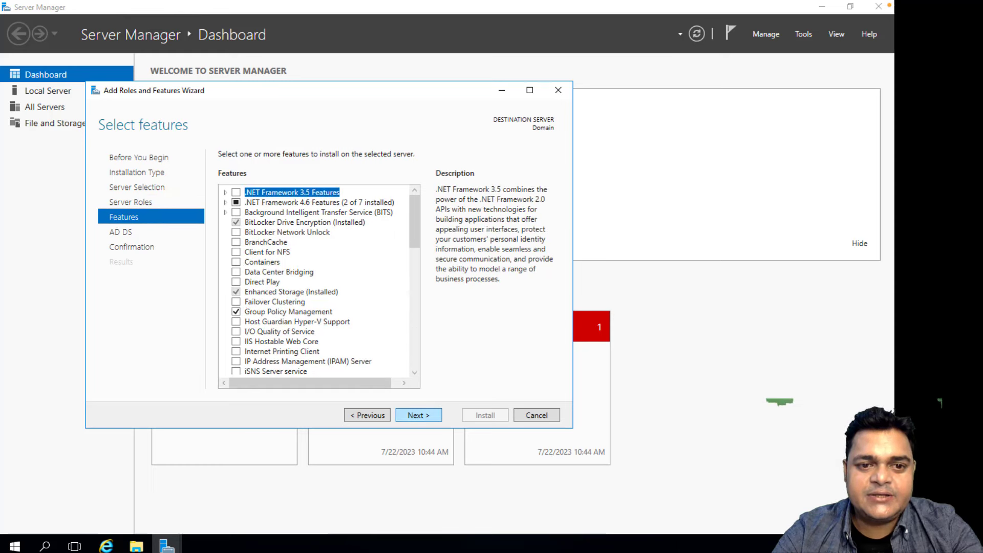
pyautogui.press('Return')
pyautogui.press('Return')
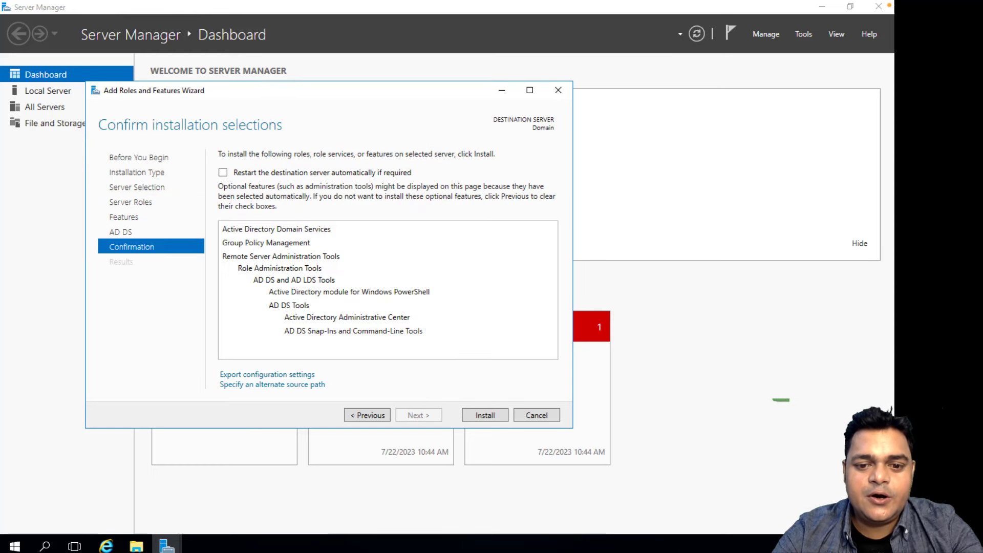
pyautogui.press('Return')
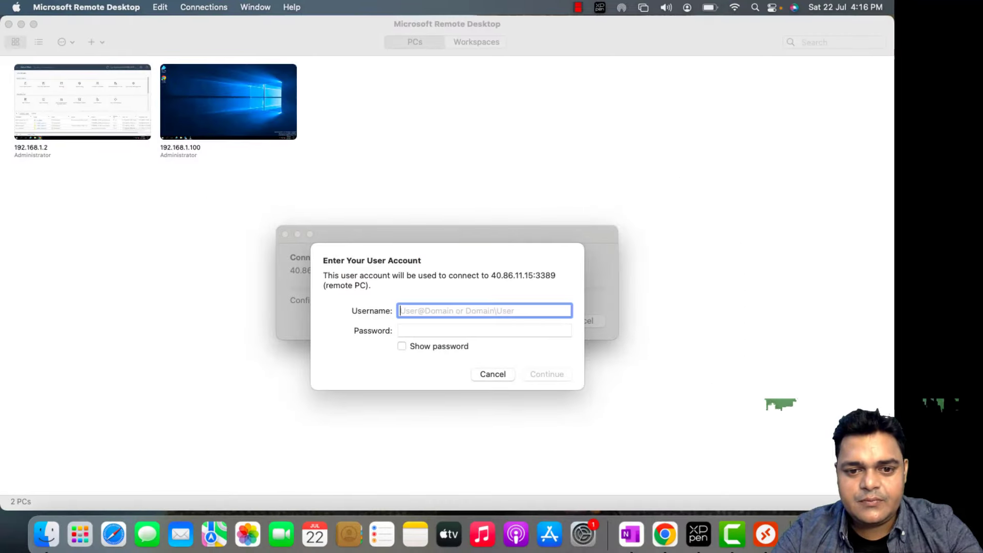
# - Cancel the remote PC sign-in prompt and hide the Microsoft Remote Desktop window
pyautogui.press('Escape')
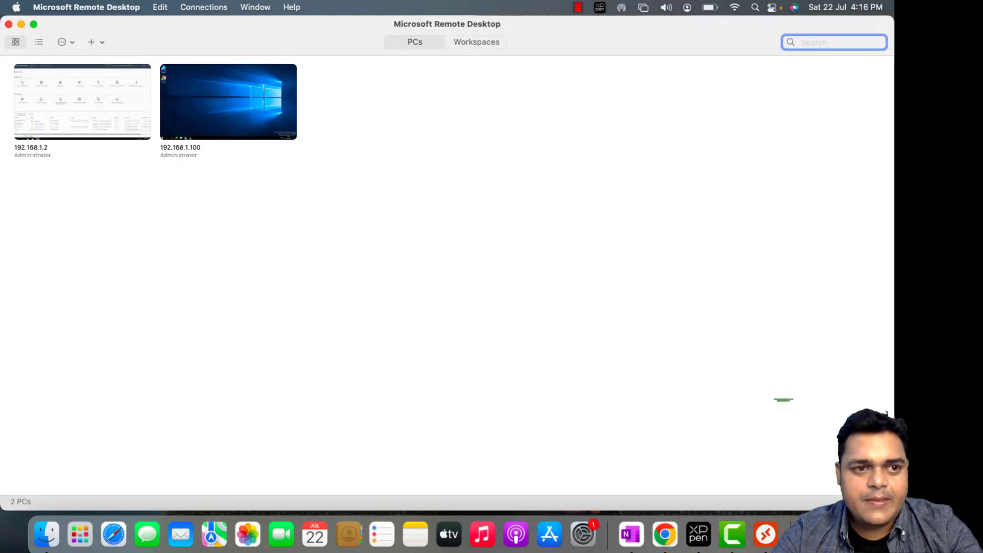
pyautogui.click(8, 24)
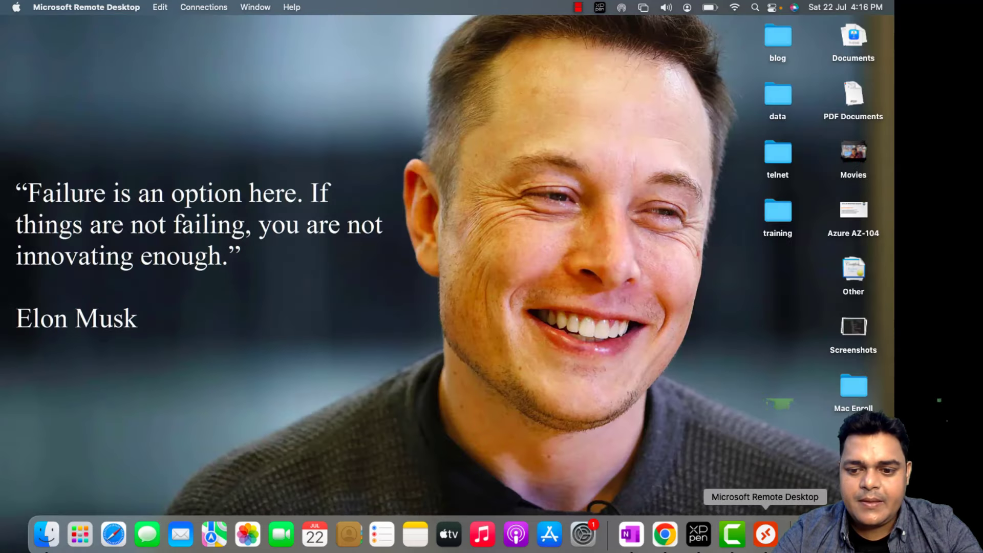
pyautogui.rightClick(733, 535)
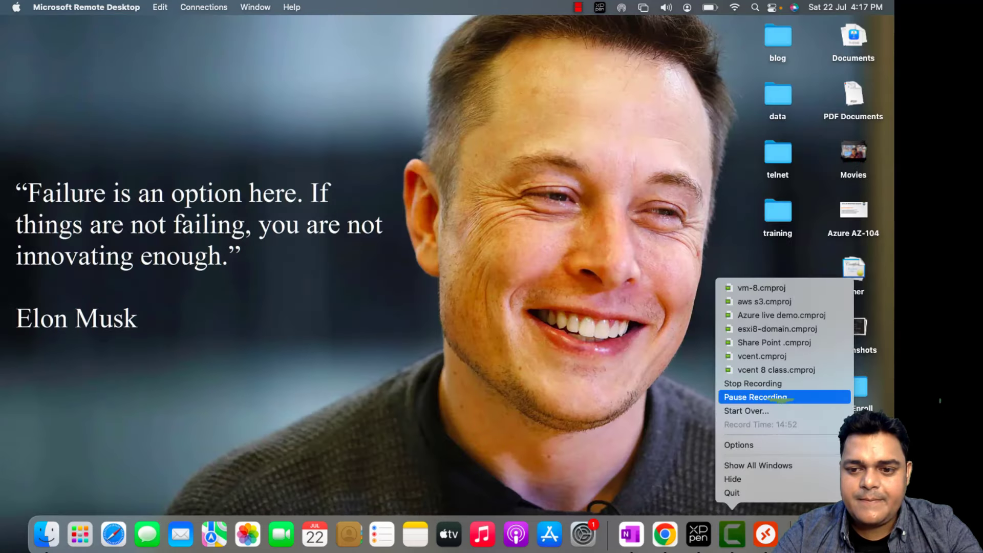
pyautogui.click(779, 398)
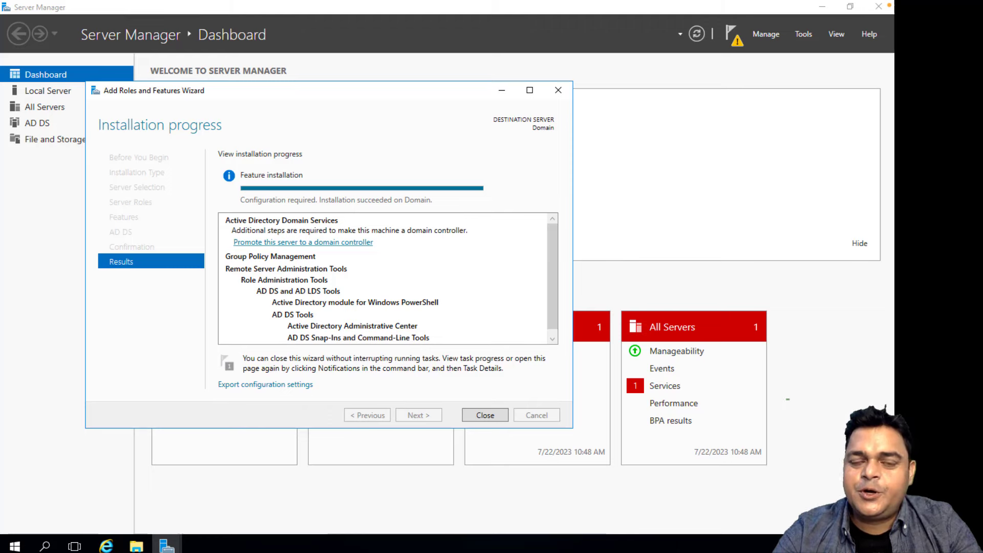
# - Promote the server to a domain controller of a new forest with root domain teachmecloud.in
pyautogui.click(303, 242)
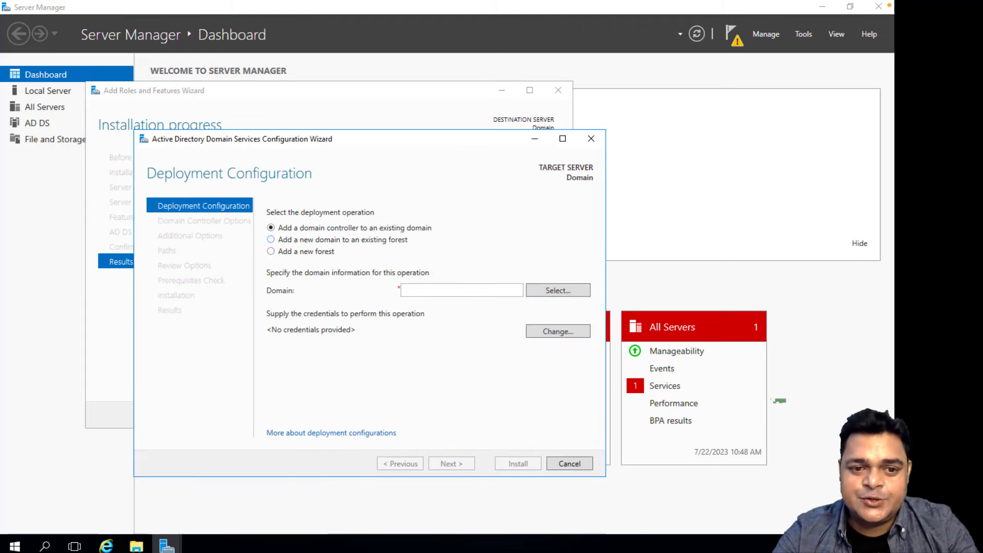
pyautogui.click(297, 251)
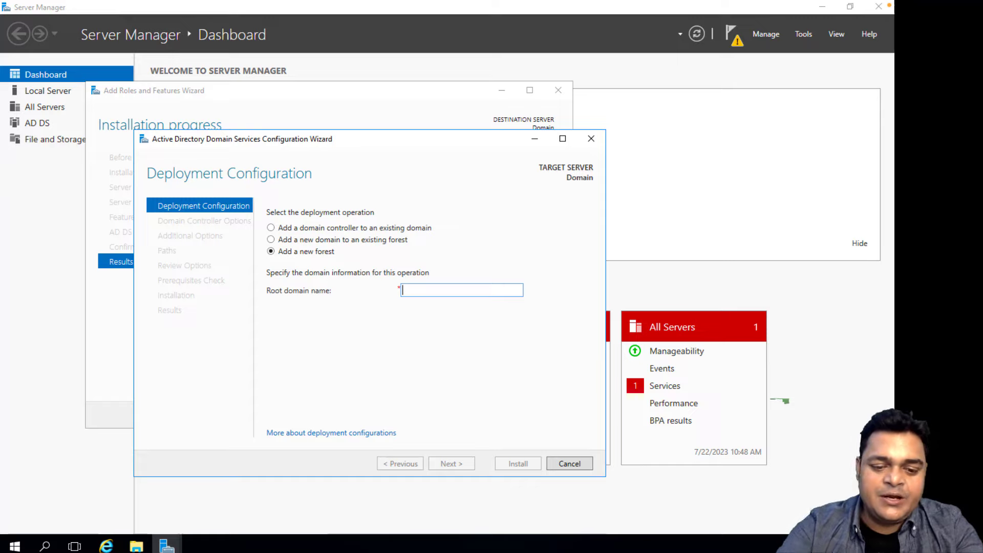
pyautogui.write('teachme')
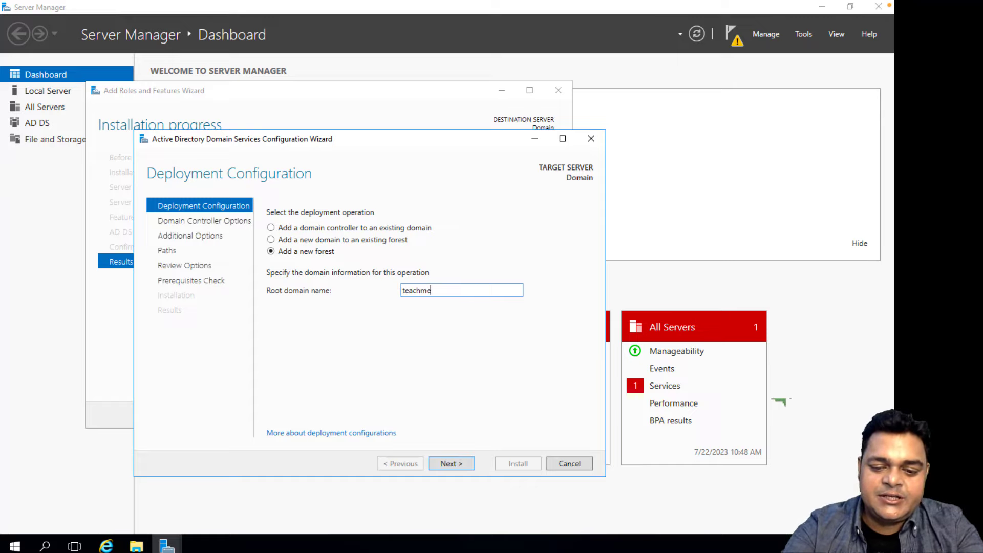
pyautogui.write('cloud.in')
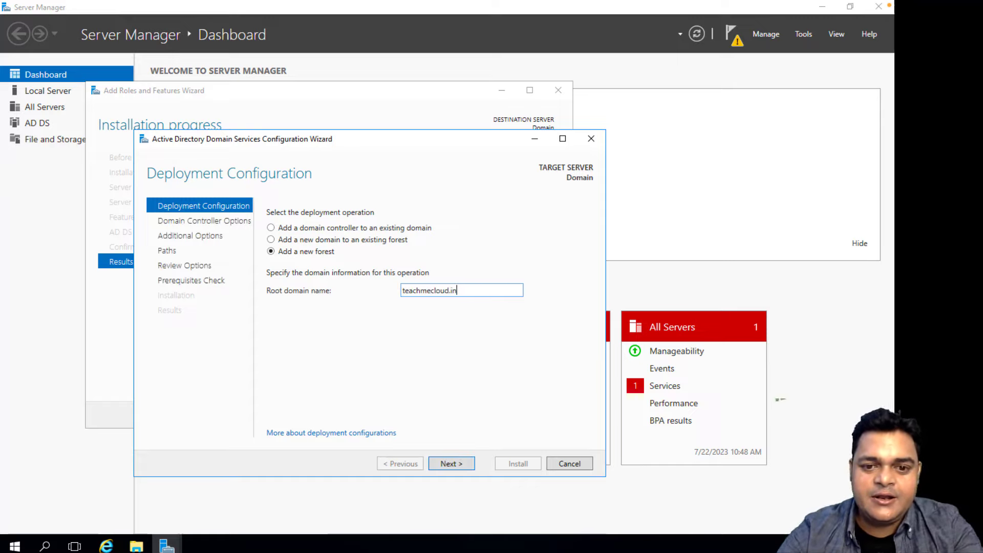
pyautogui.press('Return')
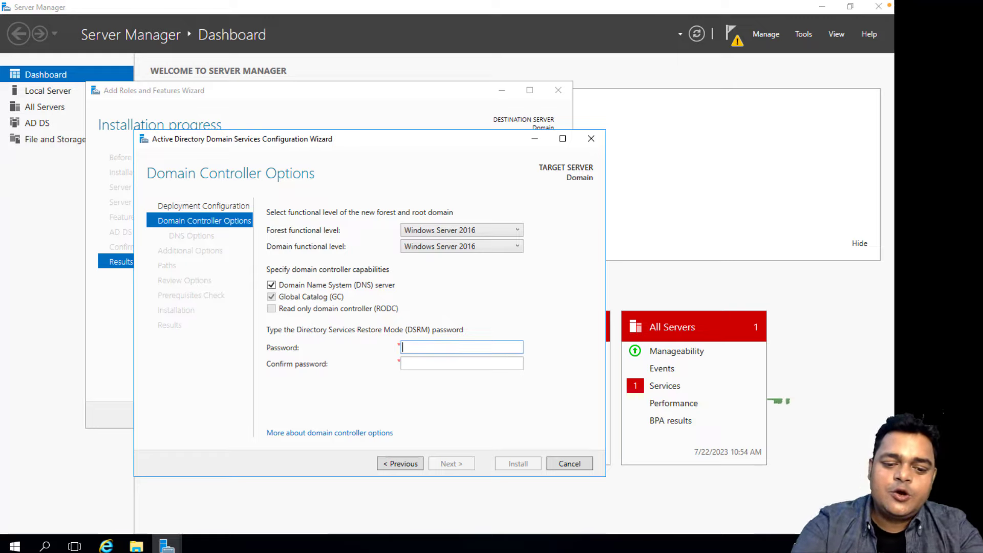
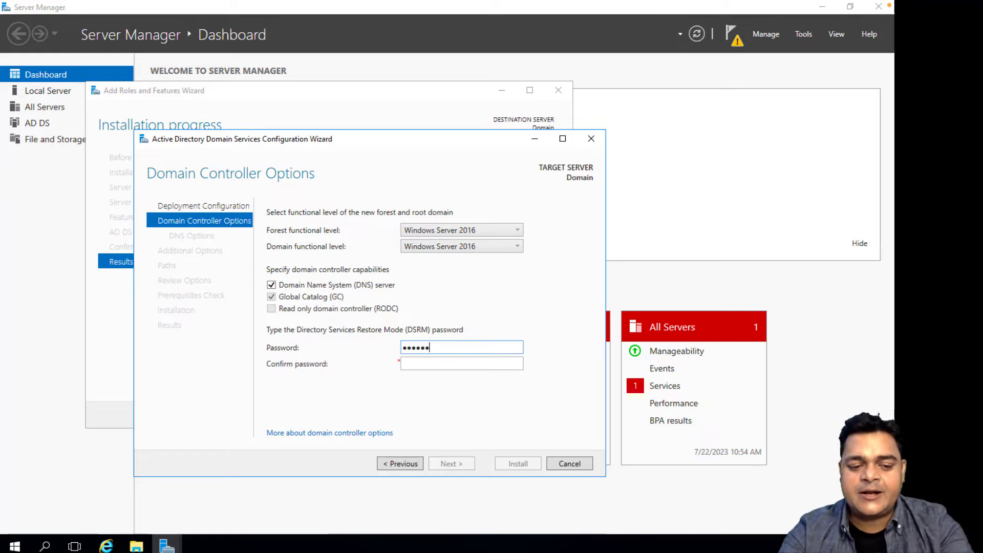
# - Enter and confirm the Directory Services Restore Mode password
pyautogui.click(403, 363)
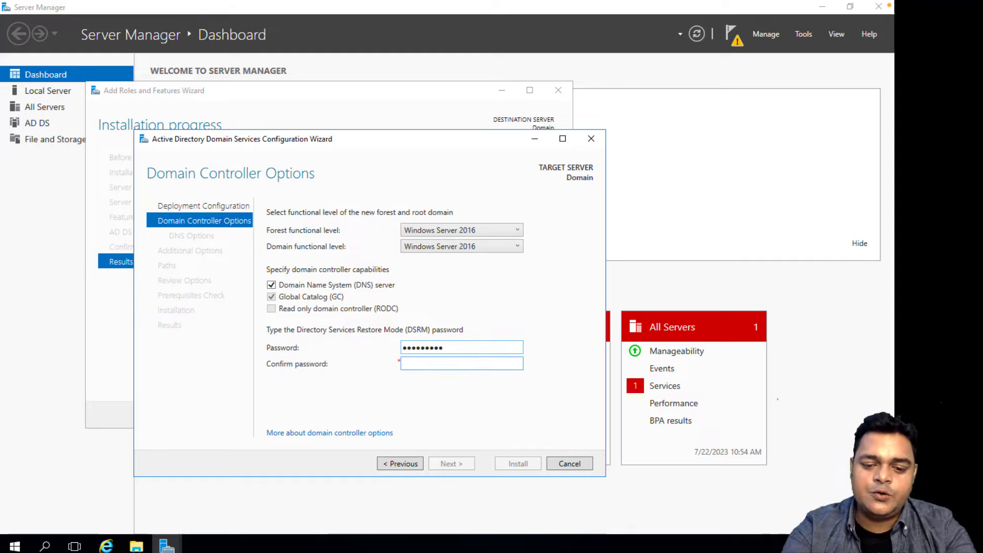
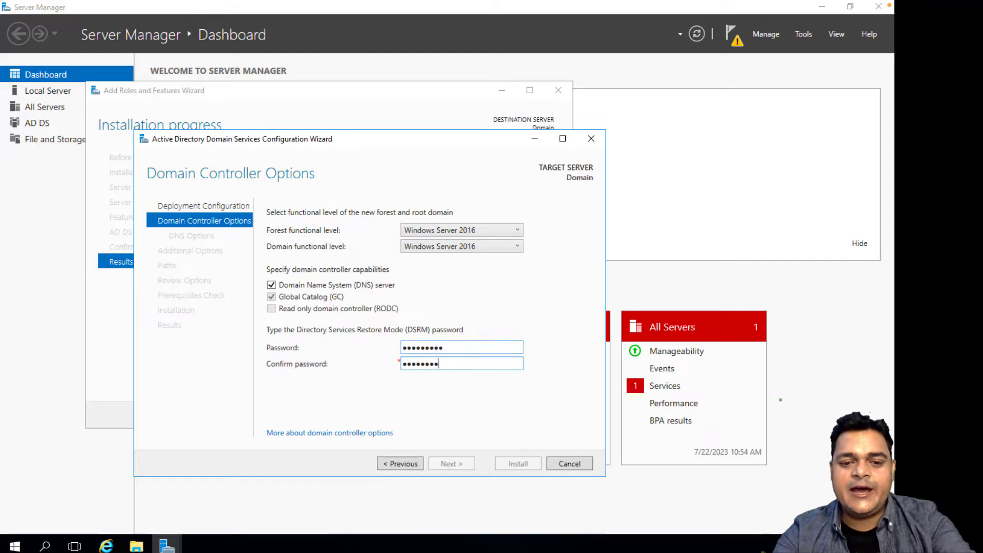
pyautogui.press('Return')
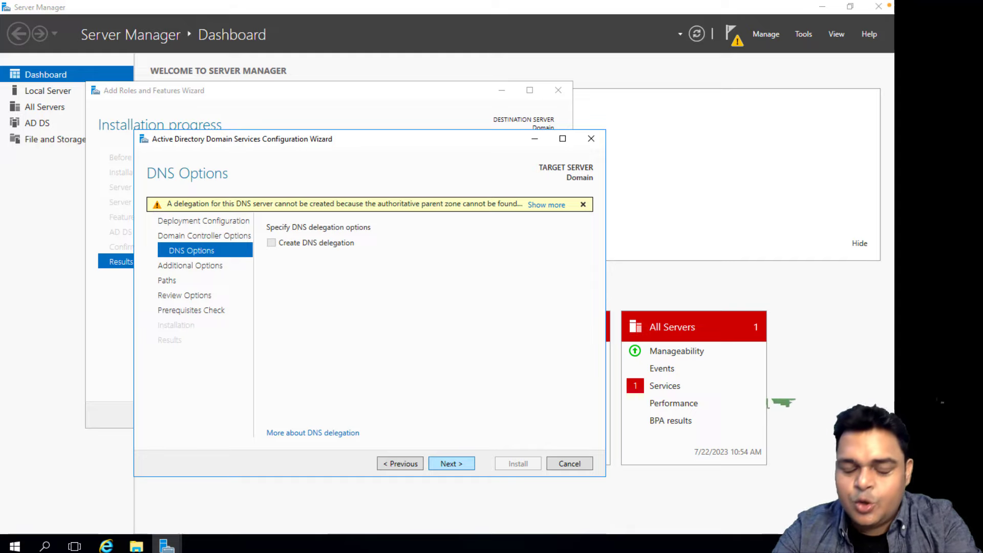
# - Accept the DNS options, the TEACHMECLOUD NetBIOS name, the default paths and the review, reaching the prerequisites check
pyautogui.press('Return')
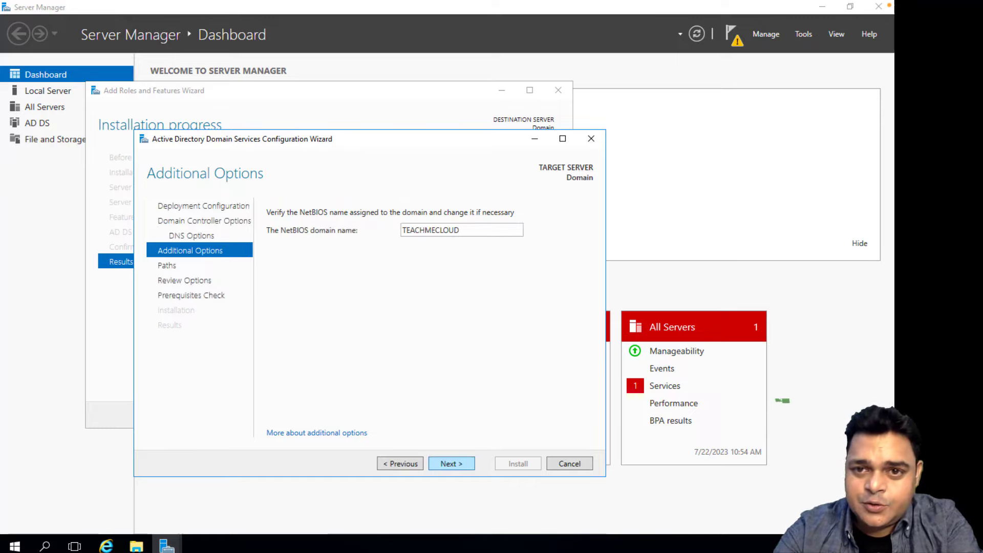
pyautogui.press('Return')
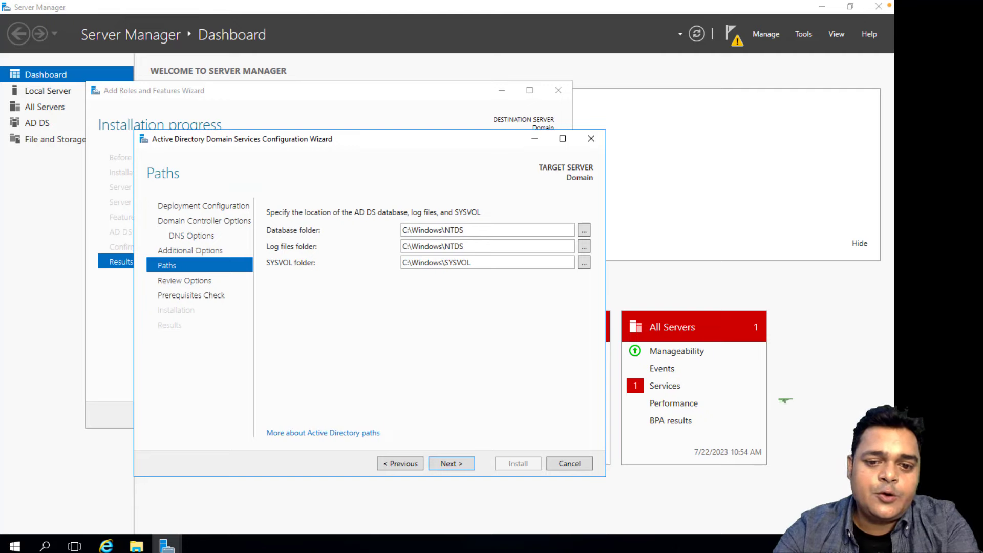
pyautogui.press('Return')
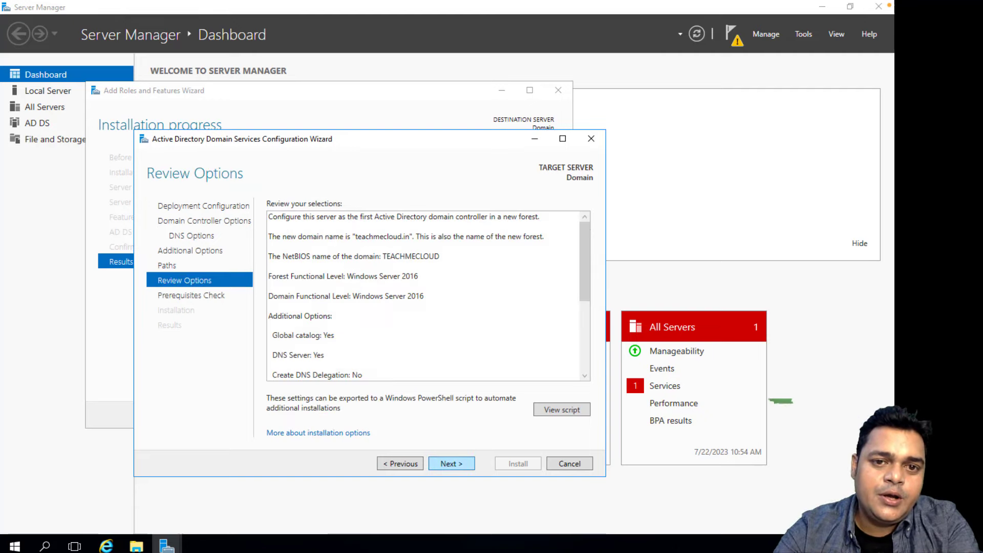
pyautogui.press('Return')
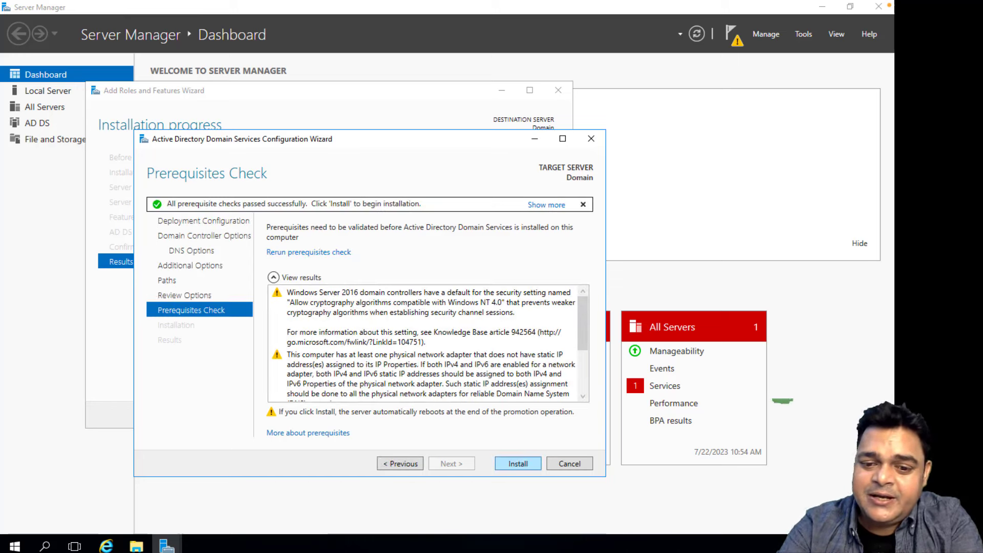
# - Start the AD DS installation and switch from the remote session to the Mac desktop
pyautogui.press('Return')
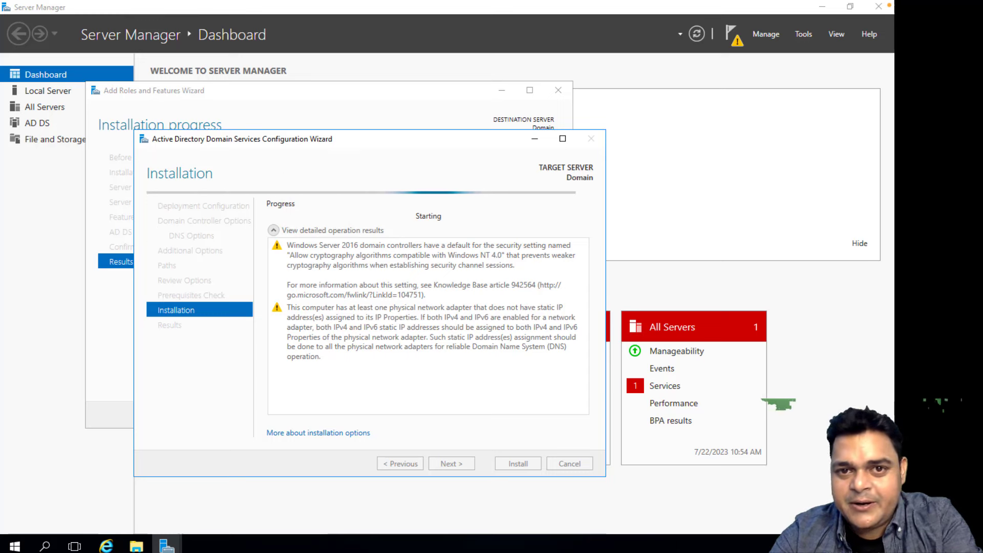
pyautogui.hotkey('ctrl', 'Left')
pyautogui.hotkey('ctrl', 'Left')
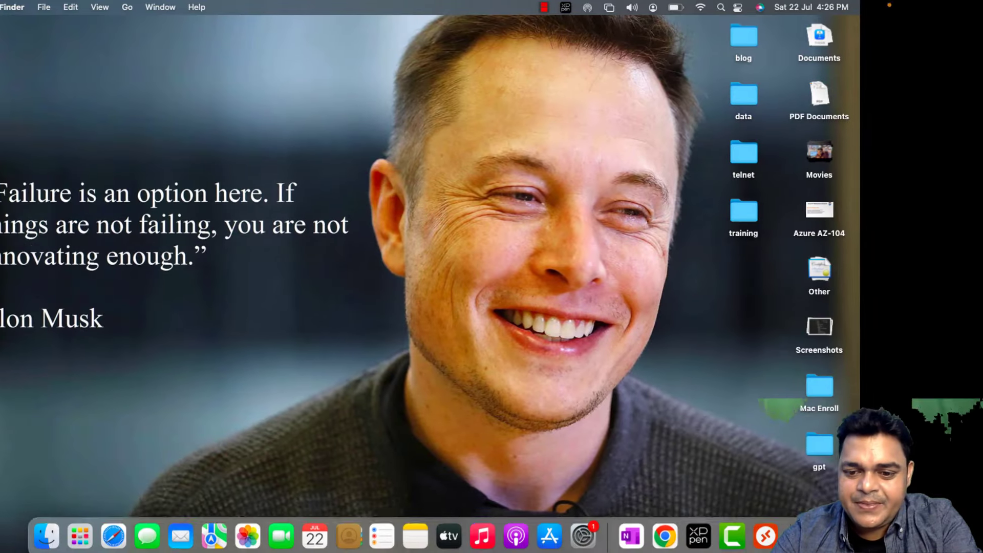
# - Switch back to the Windows server session showing the Server Manager dashboard with AD DS, DNS and File and Storage Services
pyautogui.rightClick(733, 535)
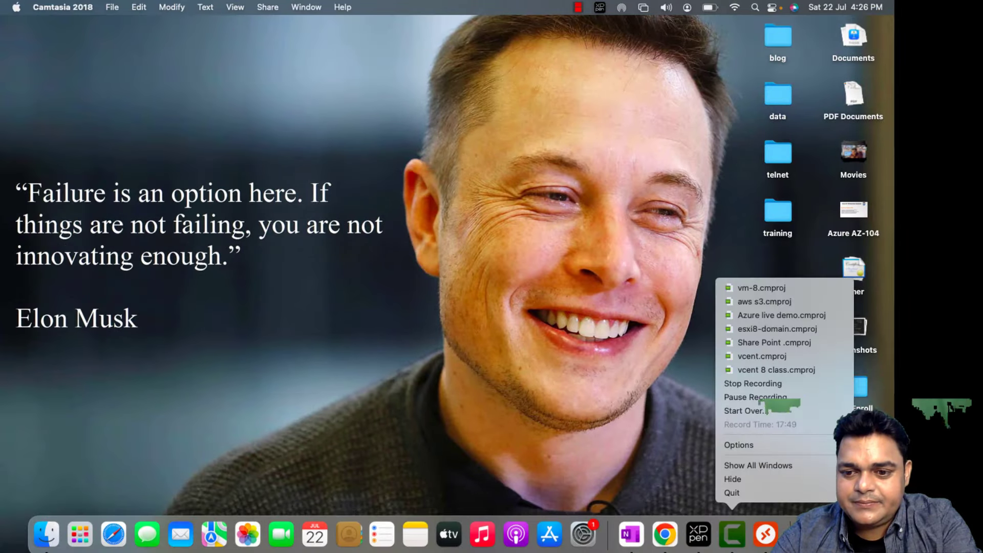
pyautogui.click(756, 397)
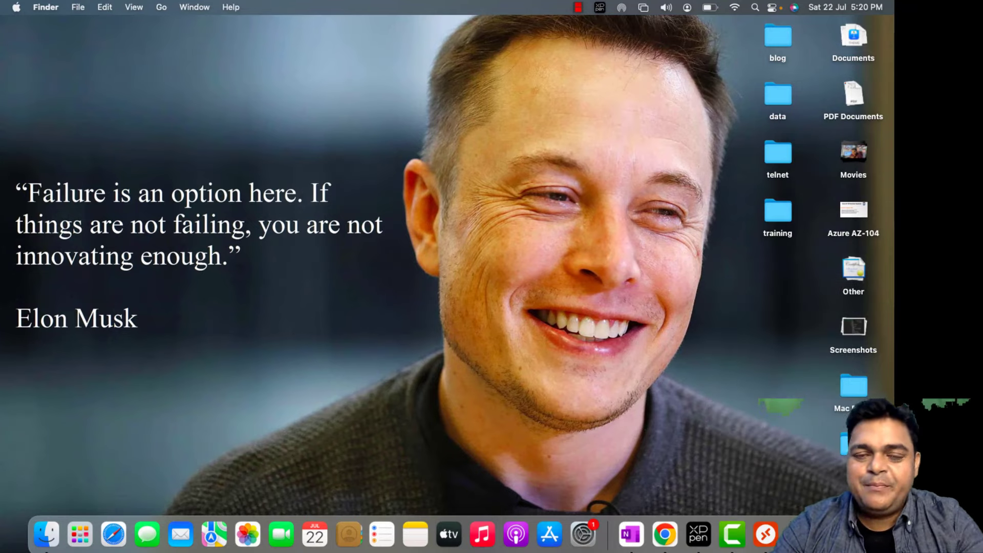
pyautogui.hotkey('ctrl', 'Right')
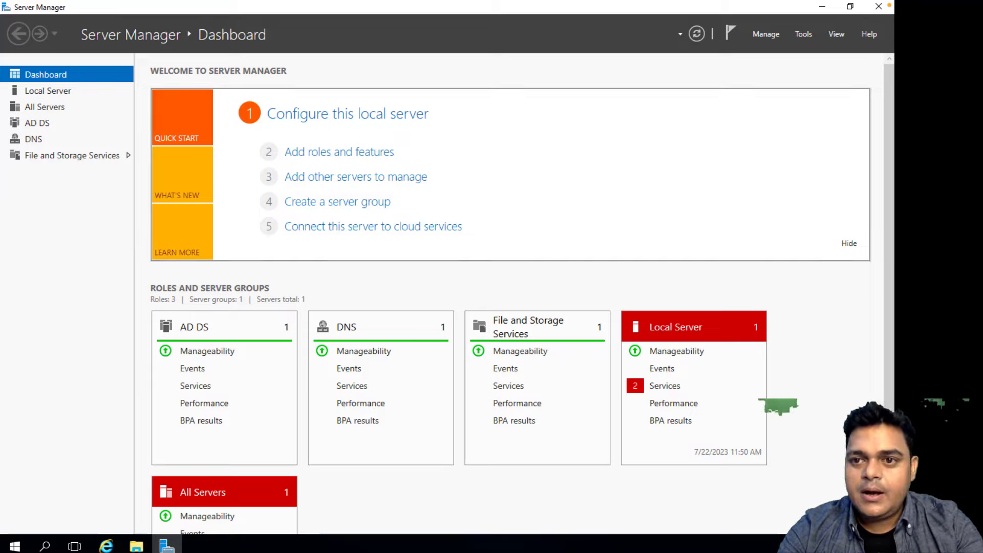
# - Launch Active Directory Users and Computers full screen and browse to the teachmecloud.in Users container
pyautogui.click(804, 34)
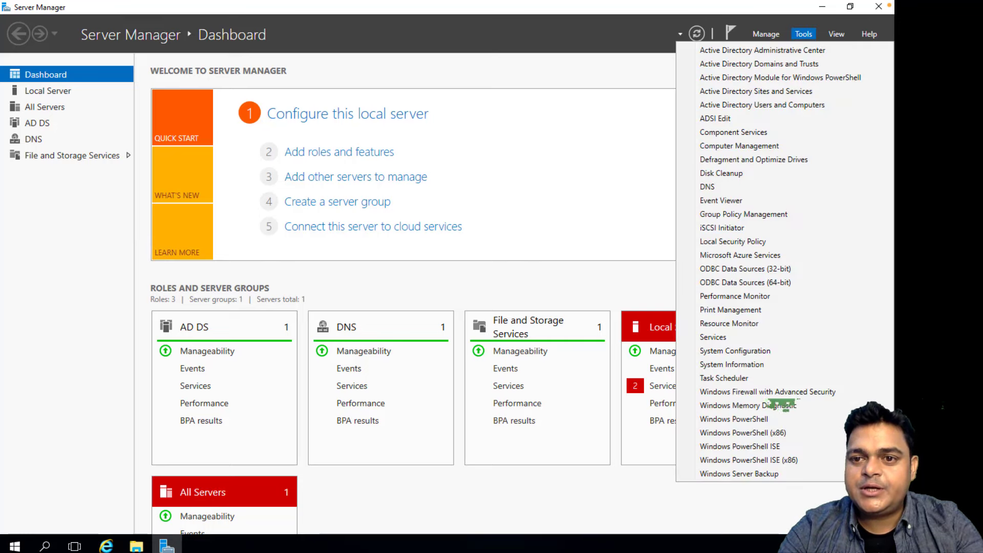
pyautogui.click(762, 104)
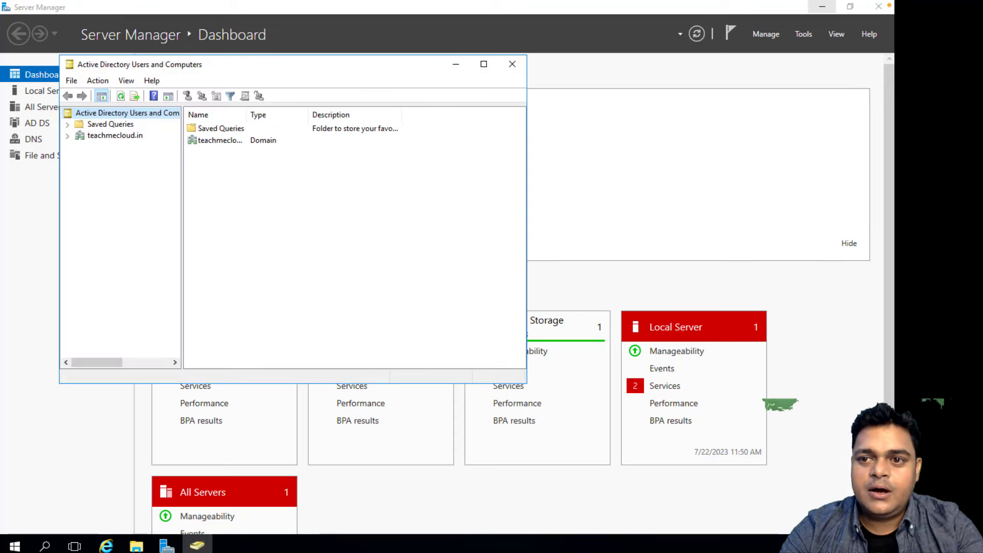
pyautogui.click(822, 7)
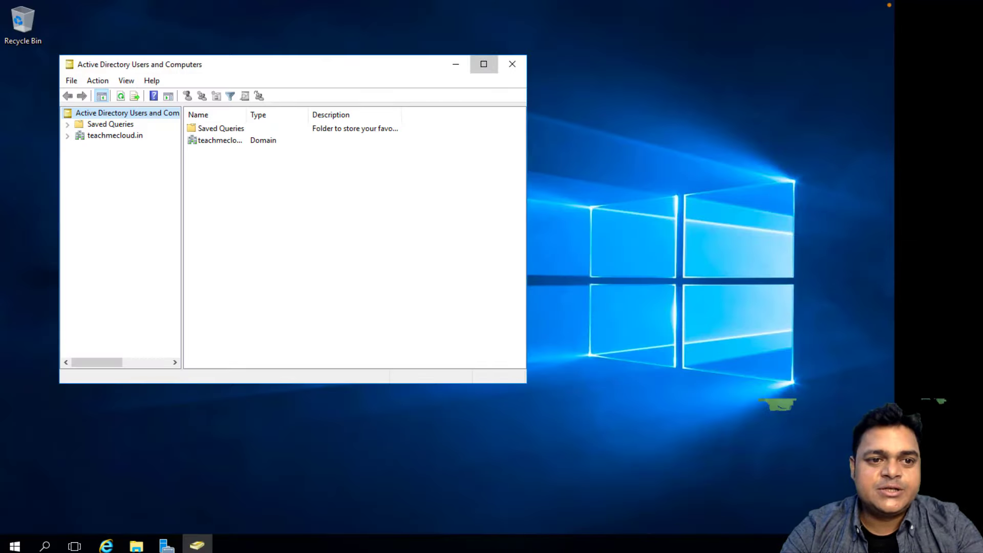
pyautogui.click(483, 64)
pyautogui.click(8, 75)
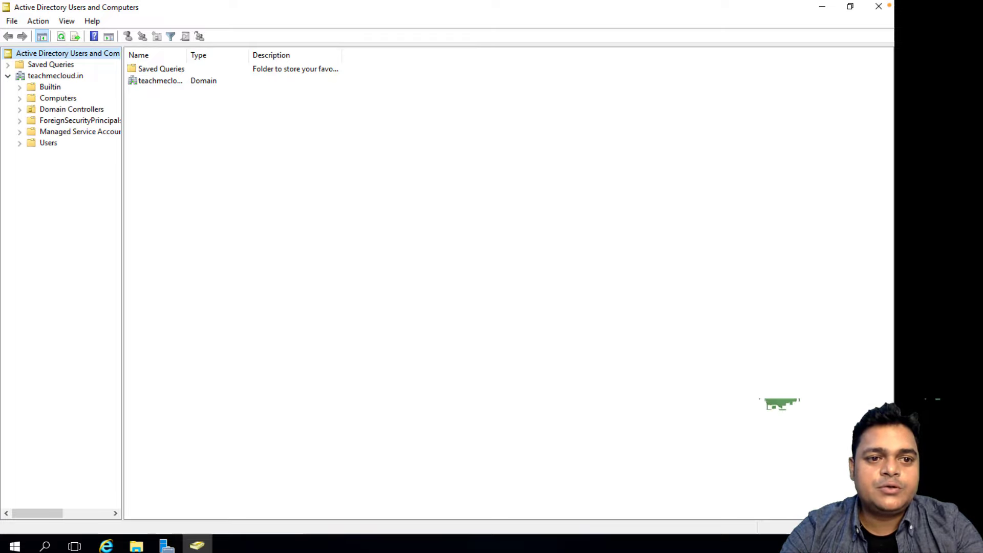
pyautogui.click(48, 143)
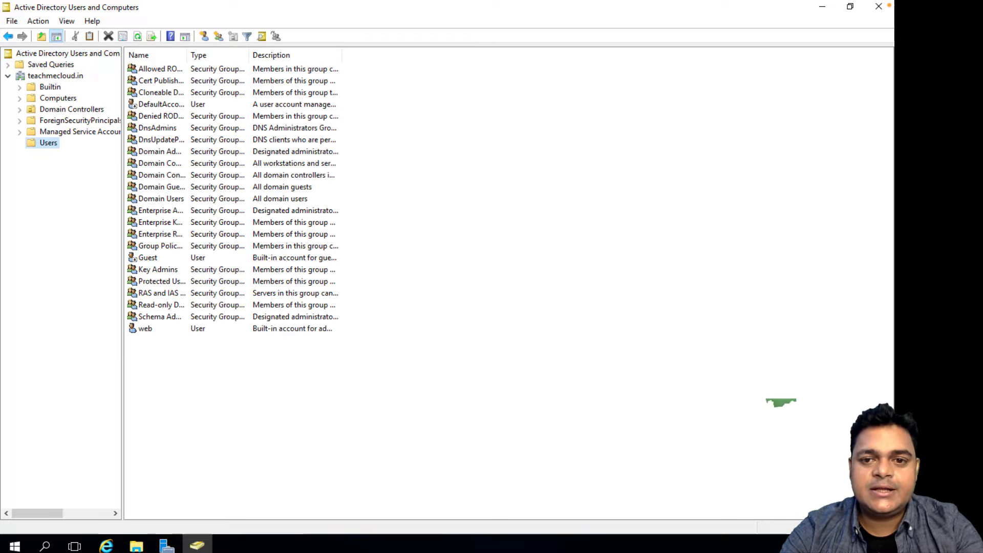
pyautogui.hotkey('ctrl', 'Right')
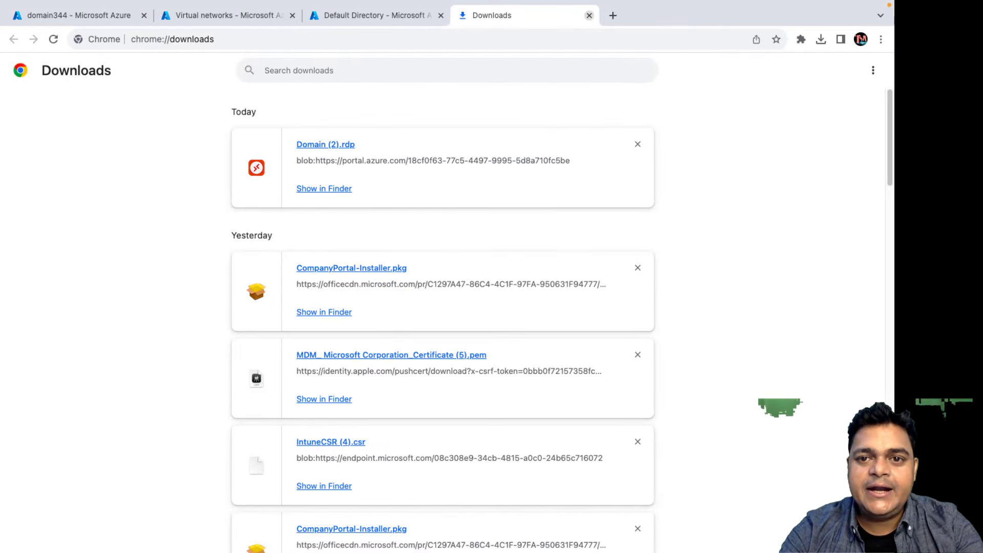
# - Delete the telnet, on-premises directory sync, gcp, azure and aws users from the Azure directory
pyautogui.click(589, 16)
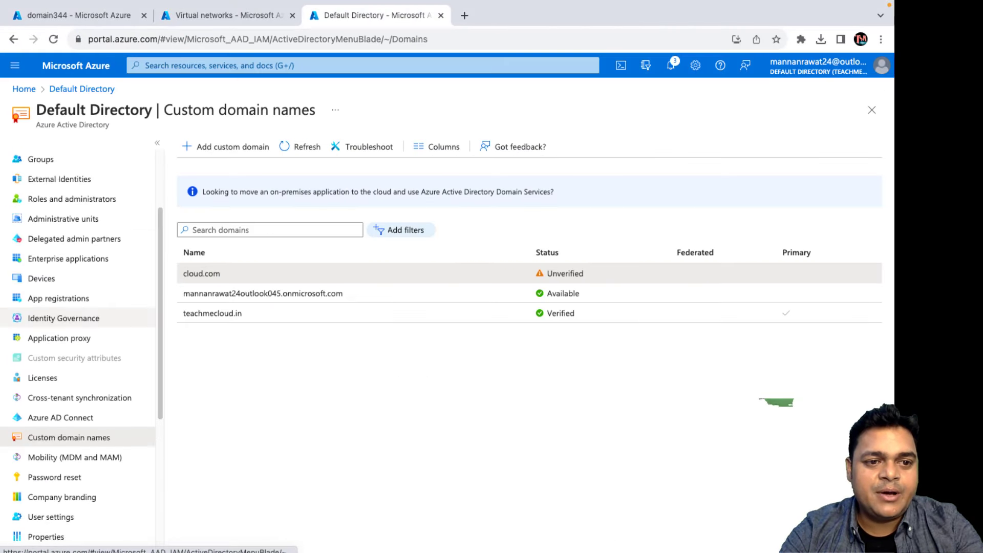
pyautogui.click(37, 246)
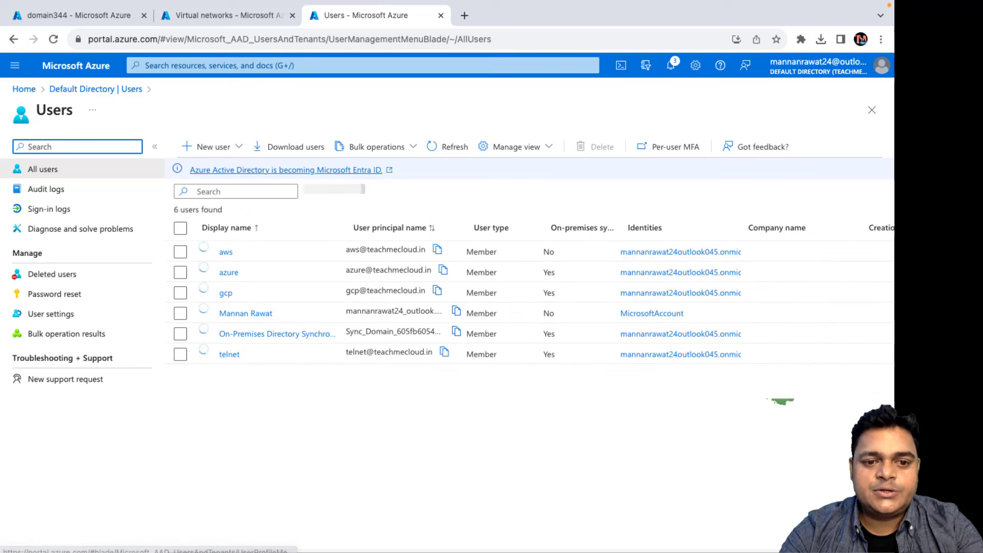
pyautogui.click(180, 354)
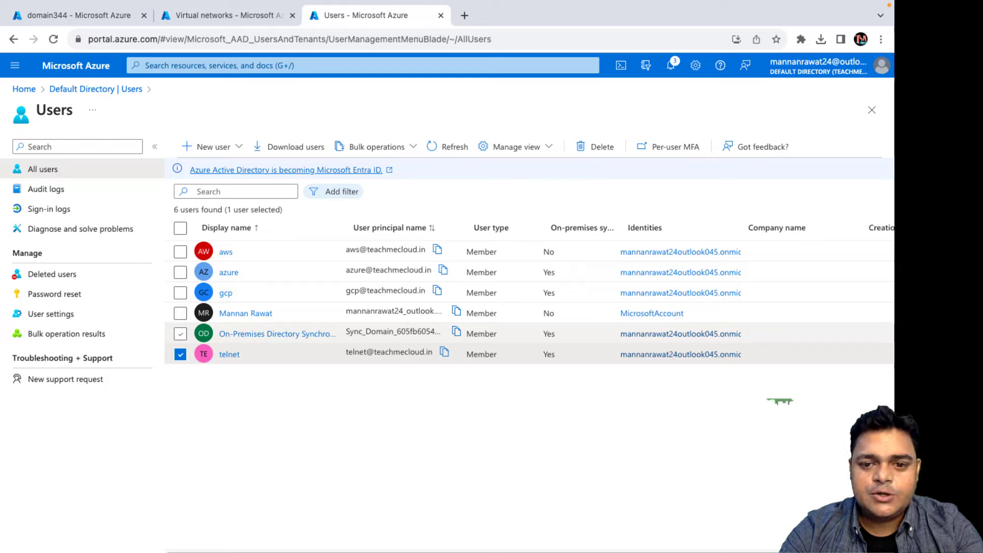
pyautogui.click(180, 334)
pyautogui.click(180, 293)
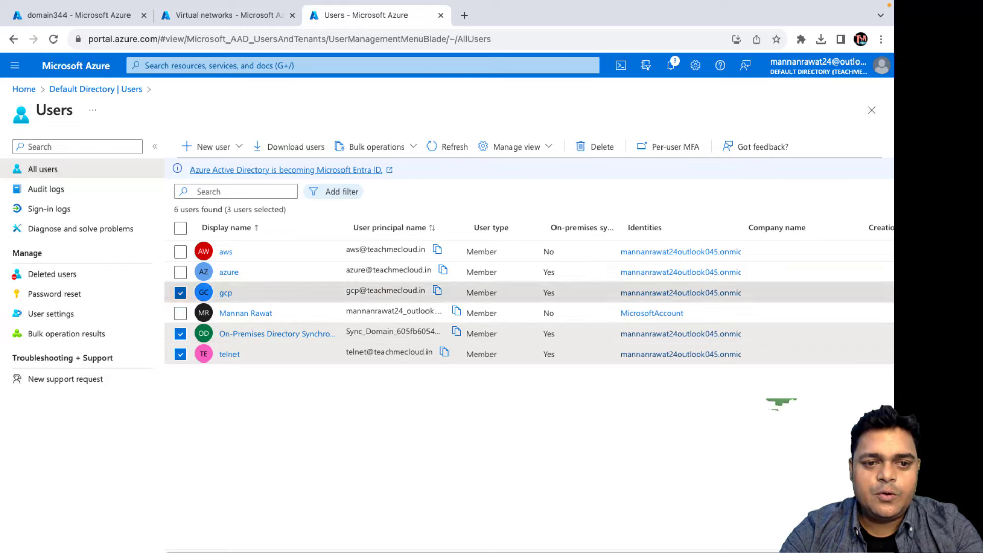
pyautogui.click(181, 272)
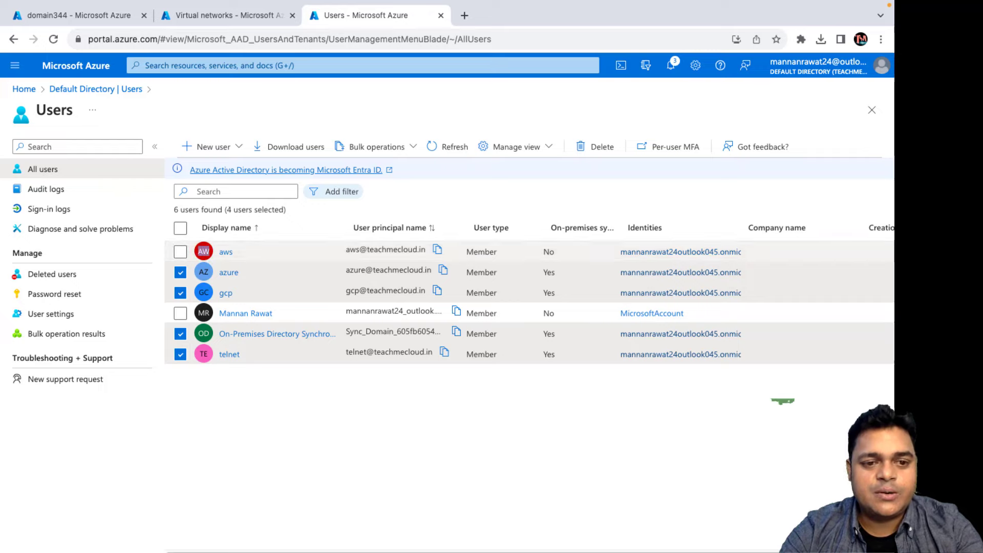
pyautogui.click(180, 251)
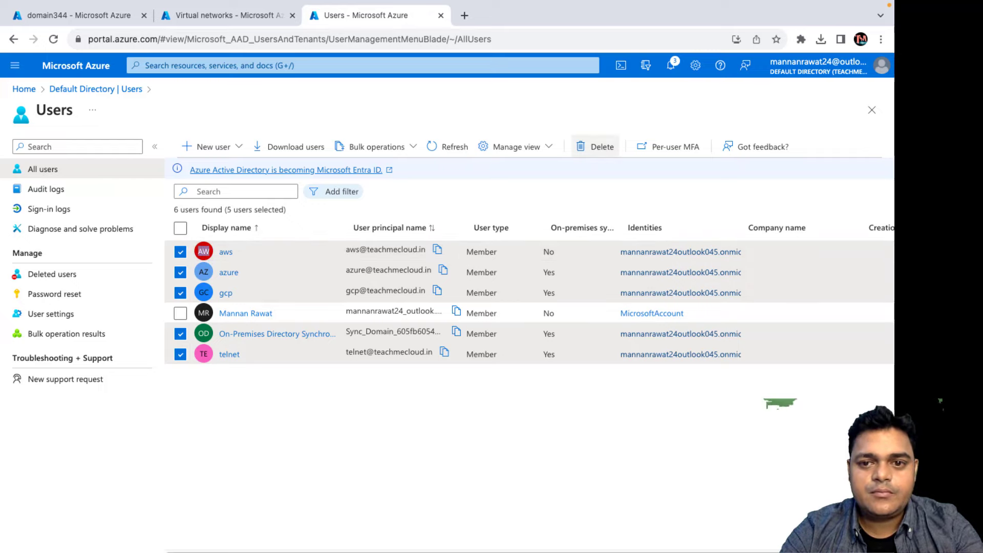
pyautogui.click(595, 146)
pyautogui.press('Return')
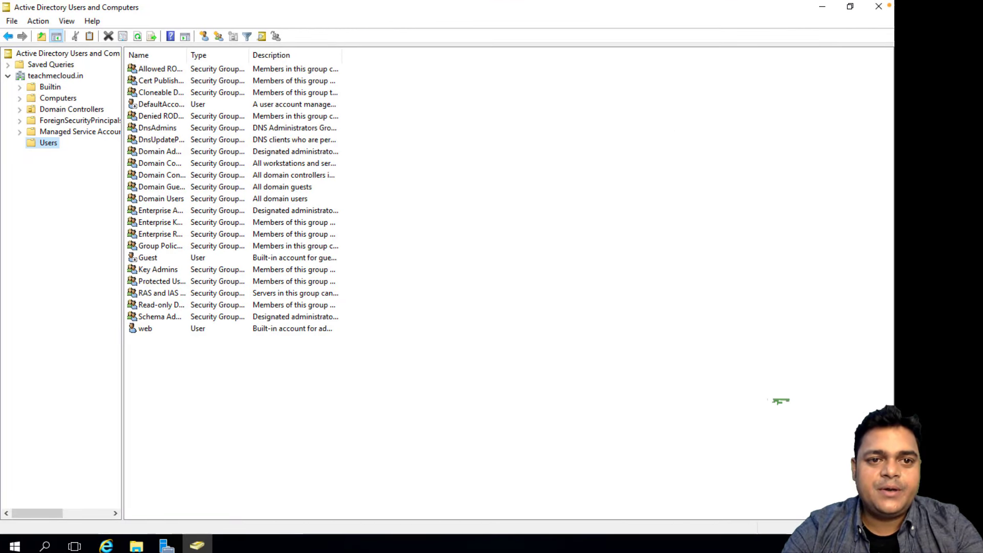
# - Create domain user gcp with logon name gcp, a password, and no forced password change
pyautogui.click(204, 36)
pyautogui.write('gcp')
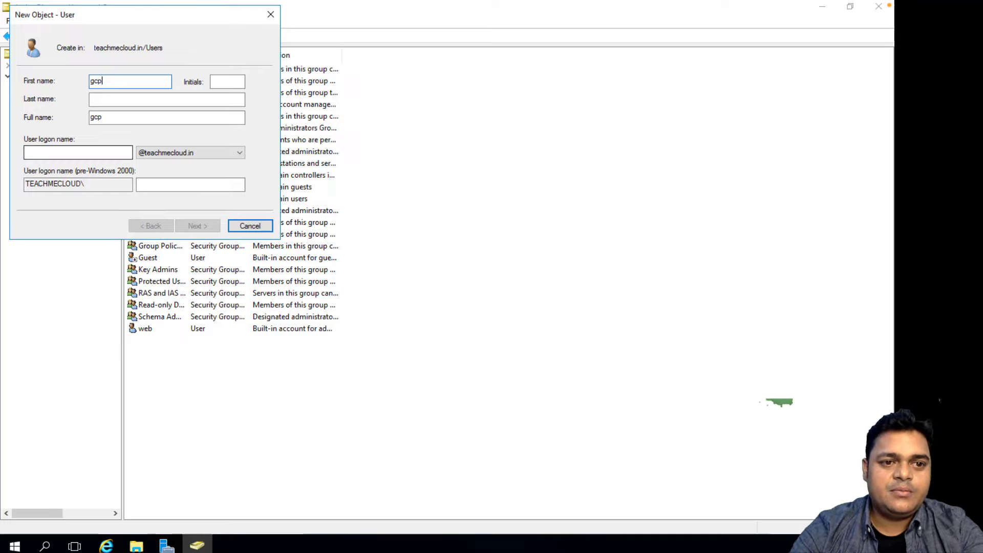
pyautogui.click(78, 152)
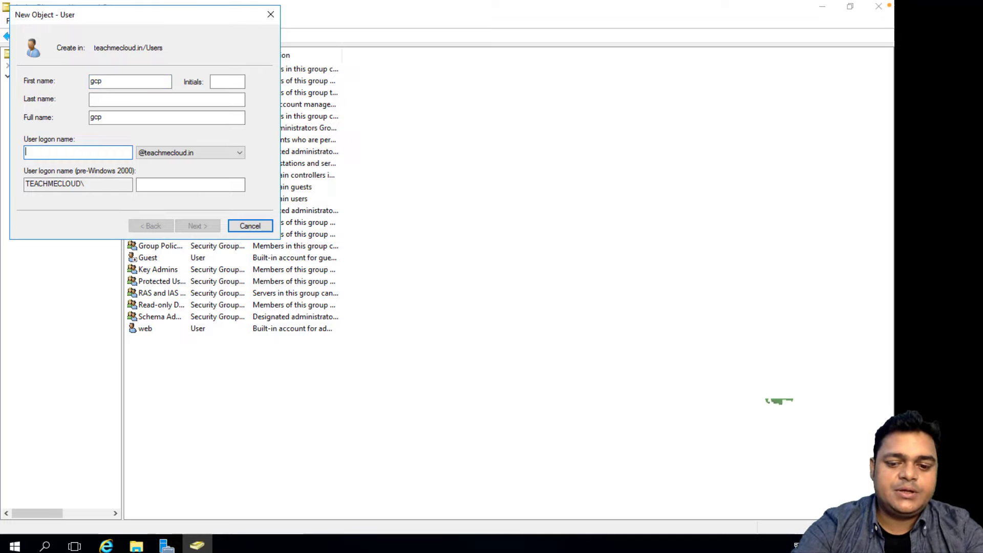
pyautogui.write('gcp')
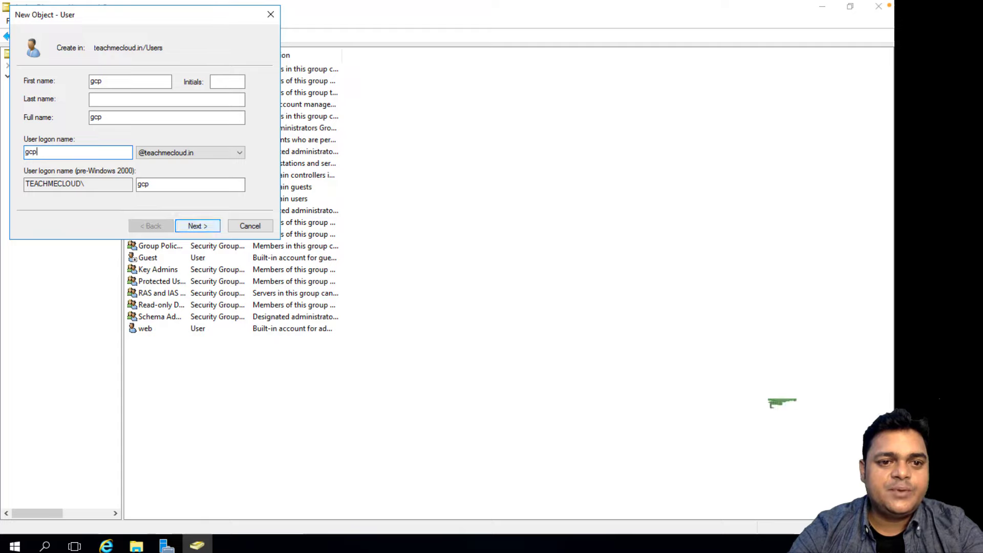
pyautogui.click(197, 226)
pyautogui.click(27, 121)
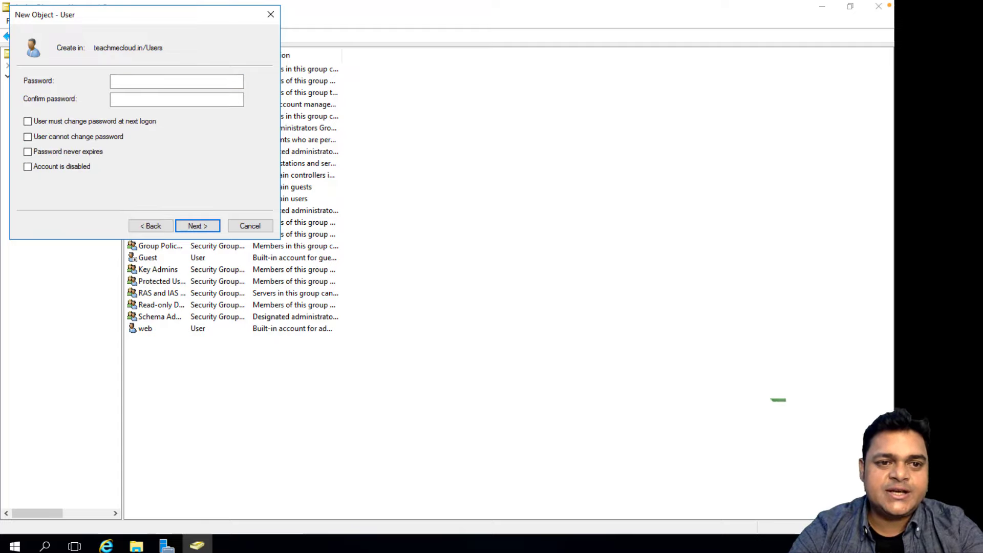
pyautogui.click(177, 82)
pyautogui.write('*****')
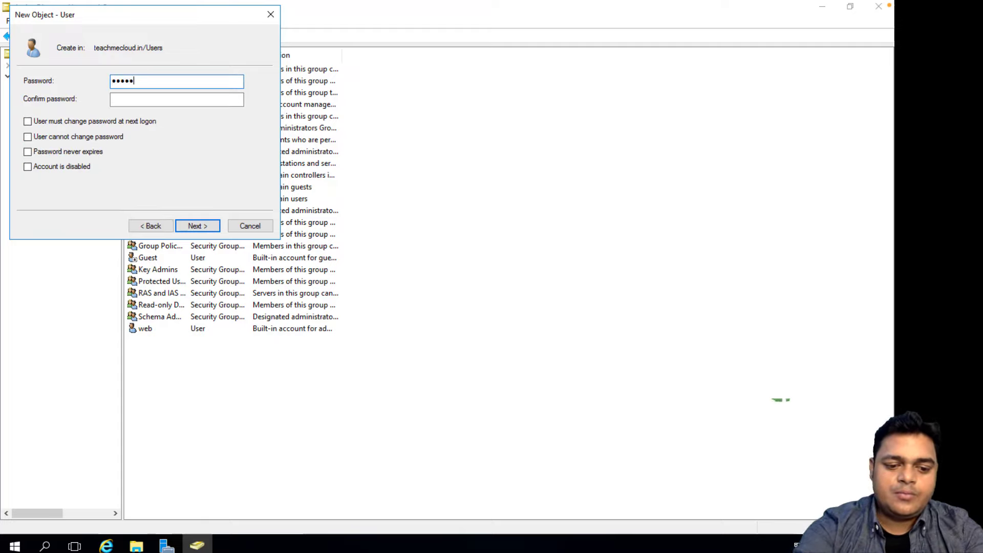
pyautogui.write('****')
pyautogui.press('Tab')
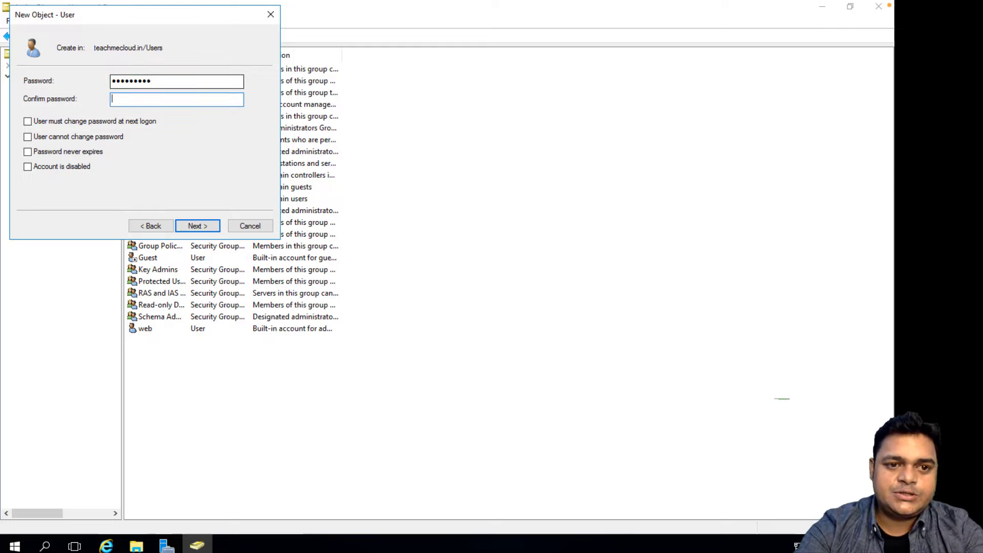
pyautogui.write('***')
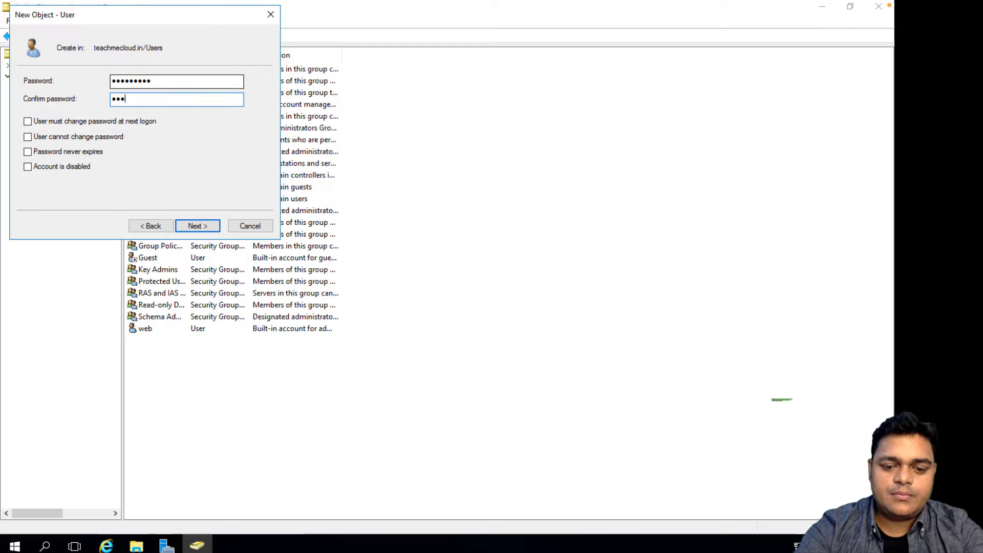
pyautogui.write('******')
pyautogui.press('Return')
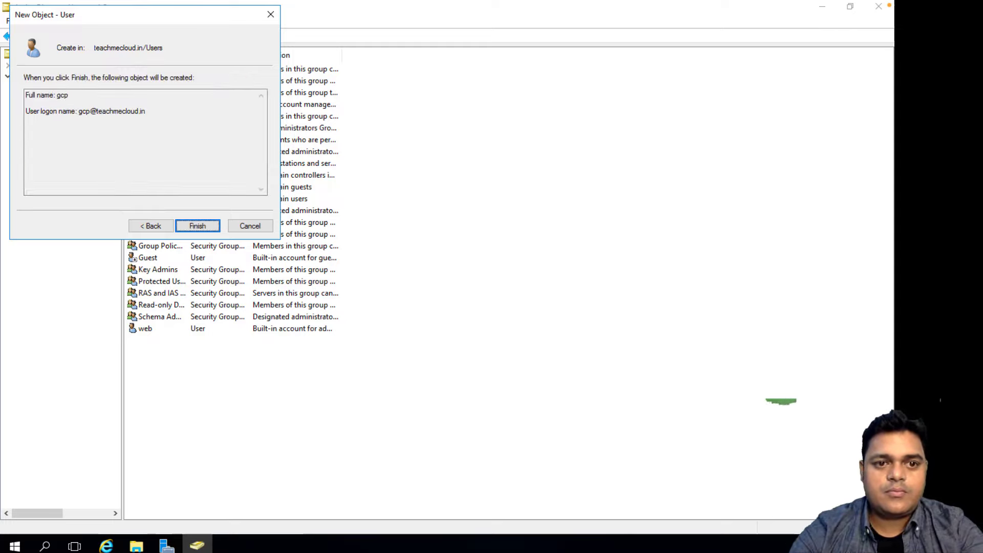
pyautogui.press('Return')
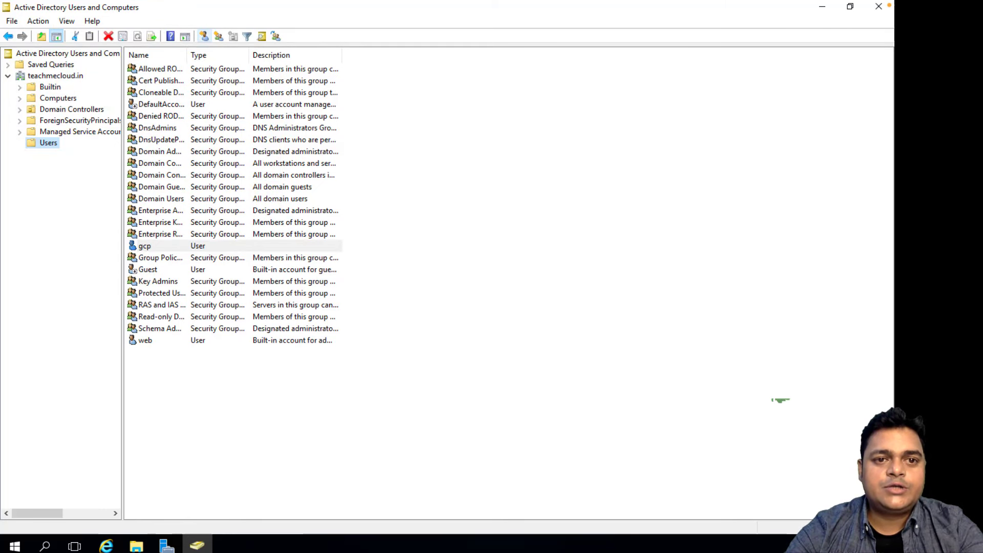
# - Create domain user azure with logon name azure, a password, and no forced password change
pyautogui.click(204, 36)
pyautogui.write('azure')
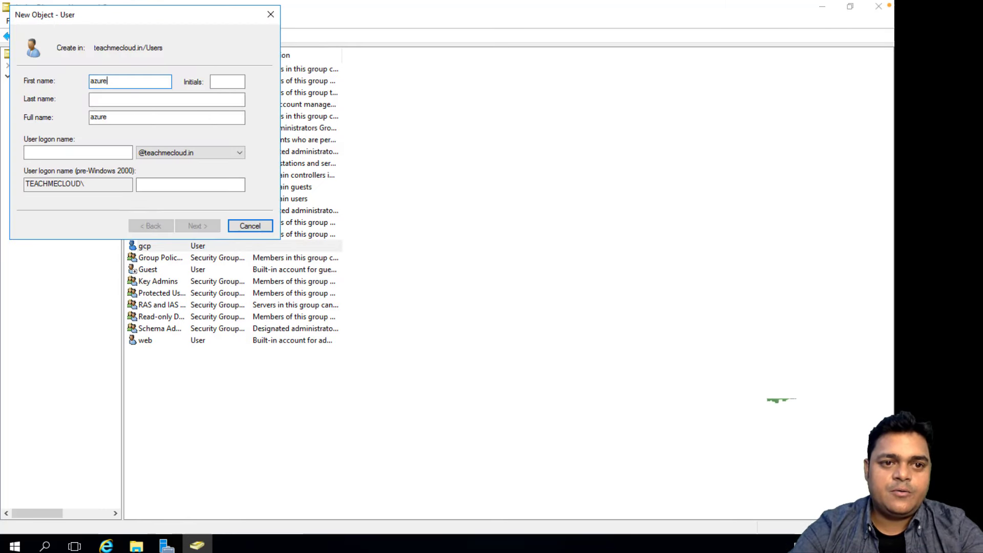
pyautogui.press('Tab')
pyautogui.press('Tab')
pyautogui.press('Tab')
pyautogui.press('Tab')
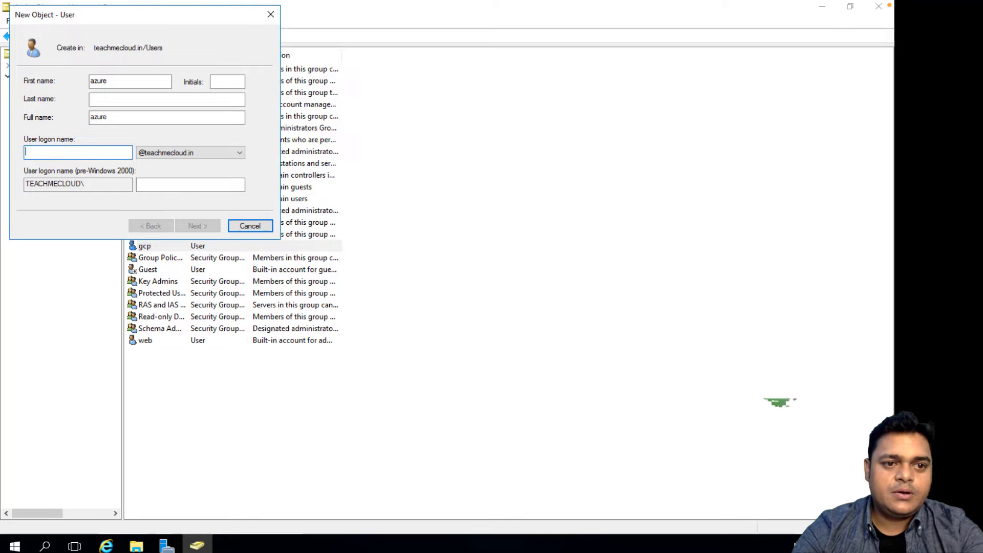
pyautogui.write('azure')
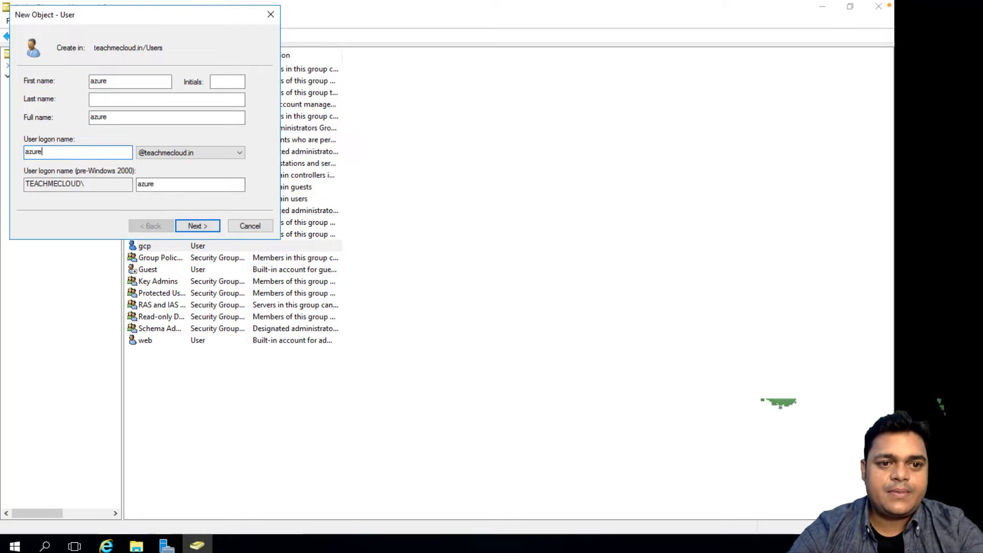
pyautogui.press('Return')
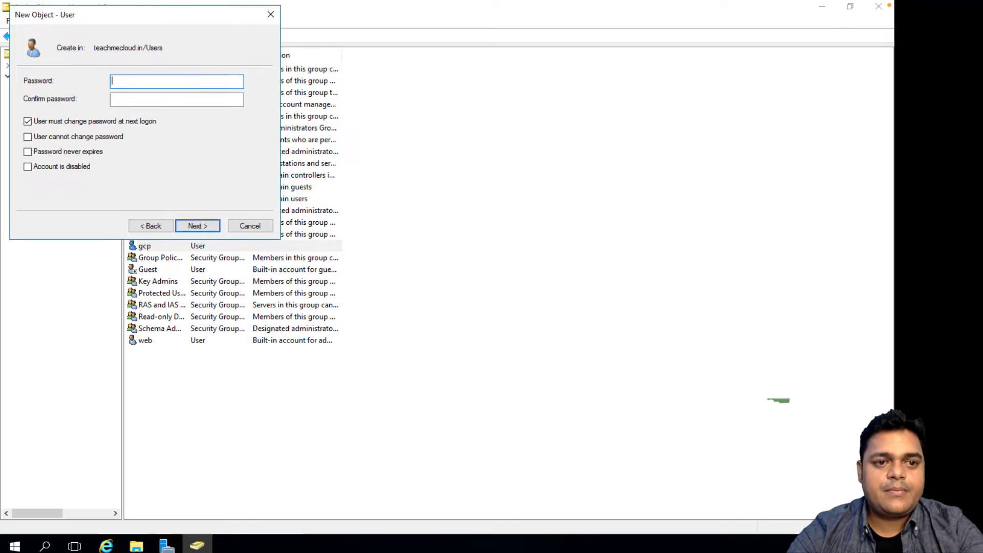
pyautogui.click(27, 121)
pyautogui.click(176, 81)
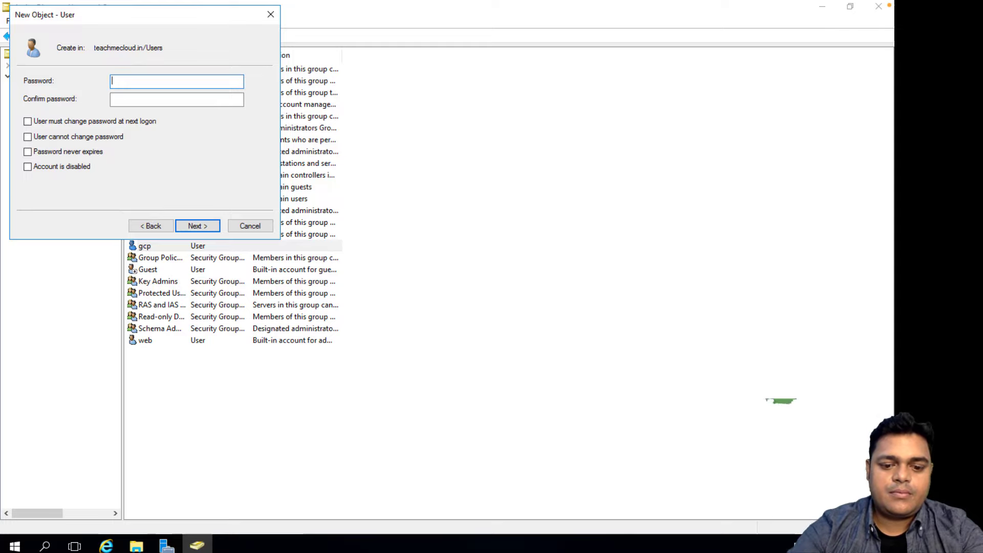
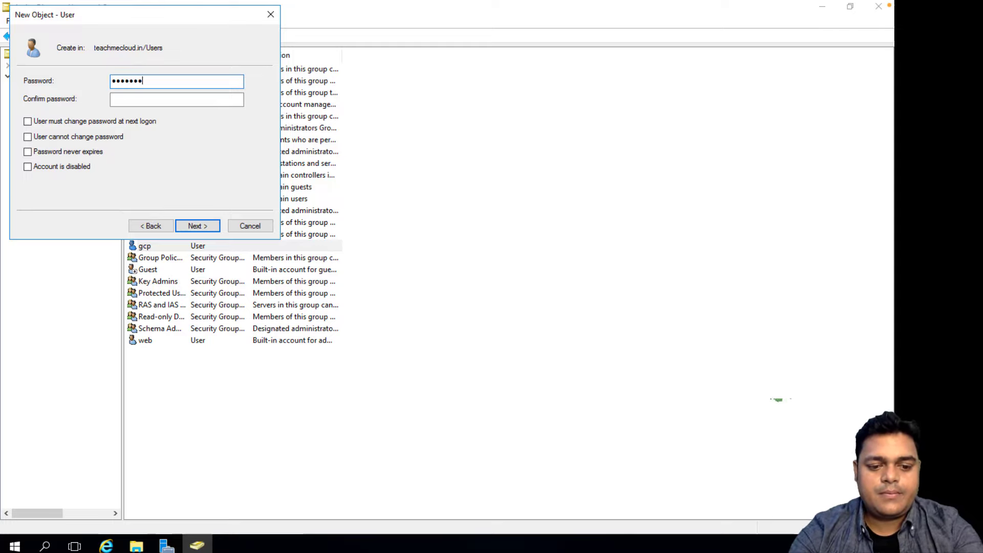
pyautogui.press('Tab')
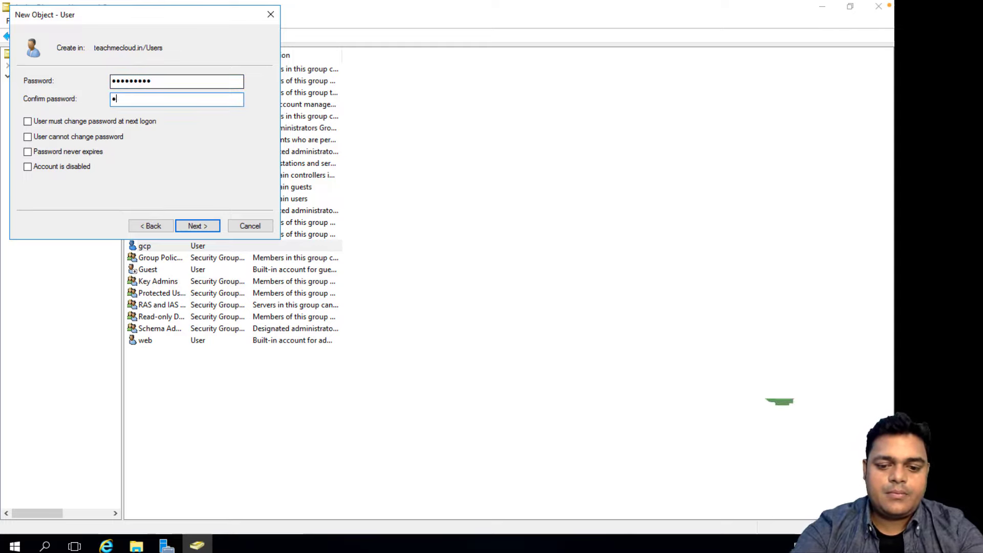
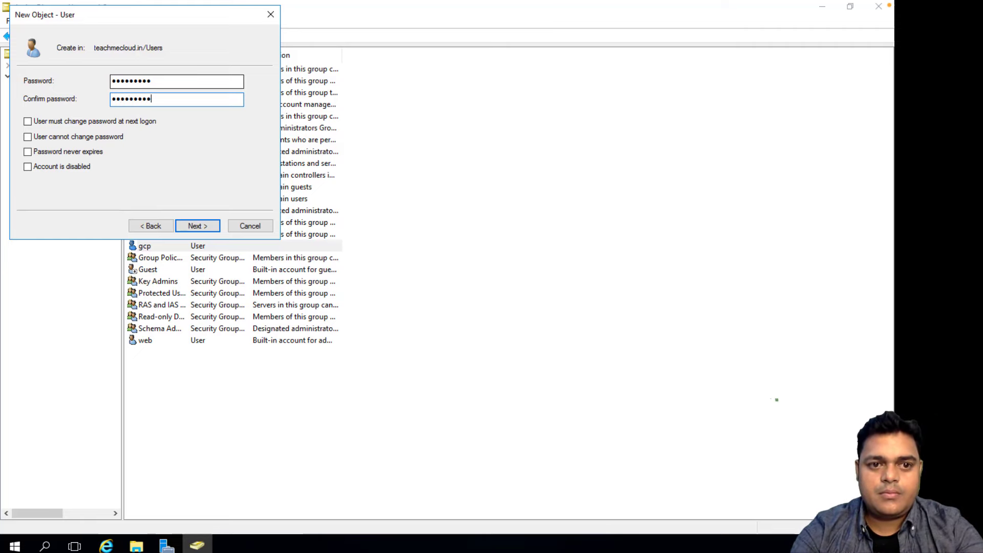
pyautogui.press('Return')
pyautogui.press('Return')
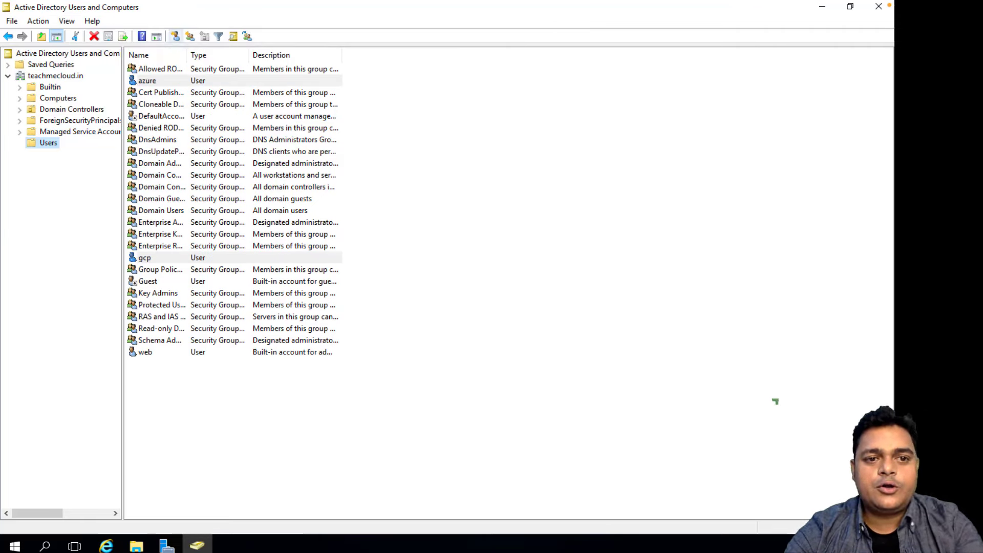
# - Create domain user aws with logon name aws, a password, and no forced password change
pyautogui.click(176, 36)
pyautogui.write('aws')
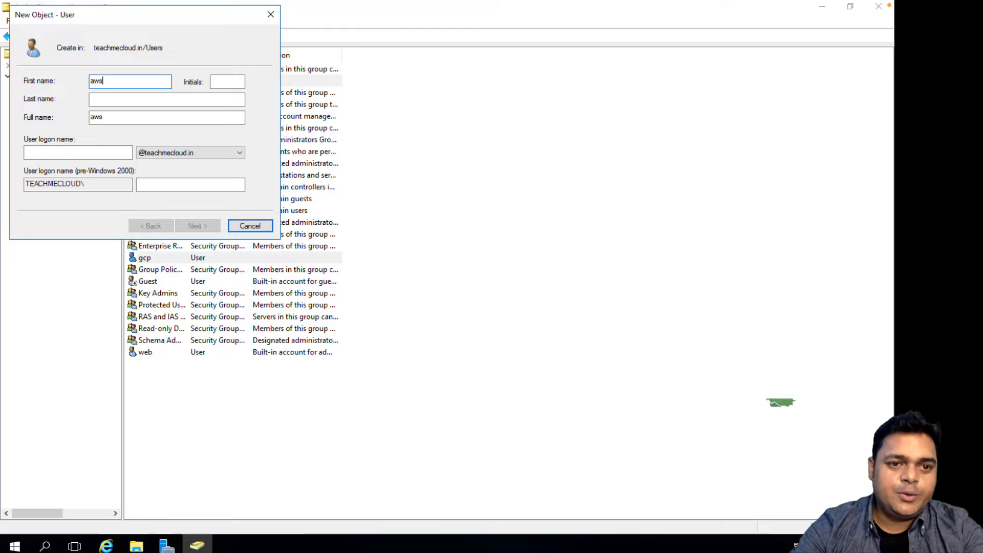
pyautogui.click(78, 152)
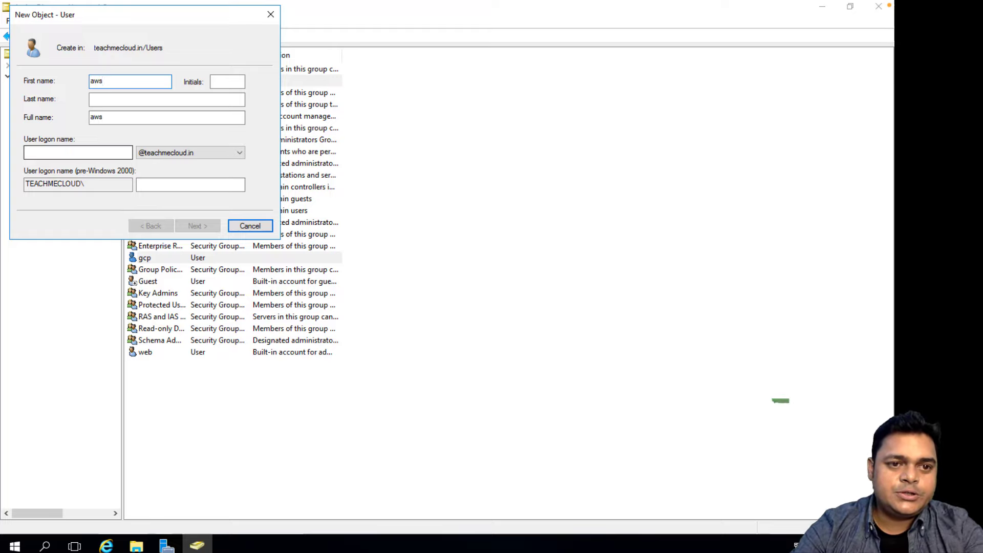
pyautogui.write('aws')
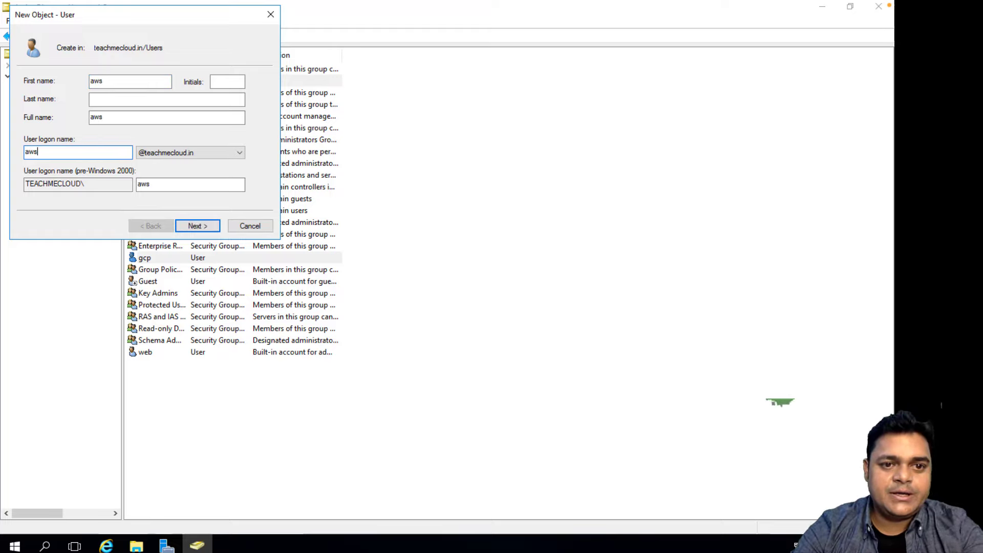
pyautogui.press('Return')
pyautogui.hotkey('alt', 'm')
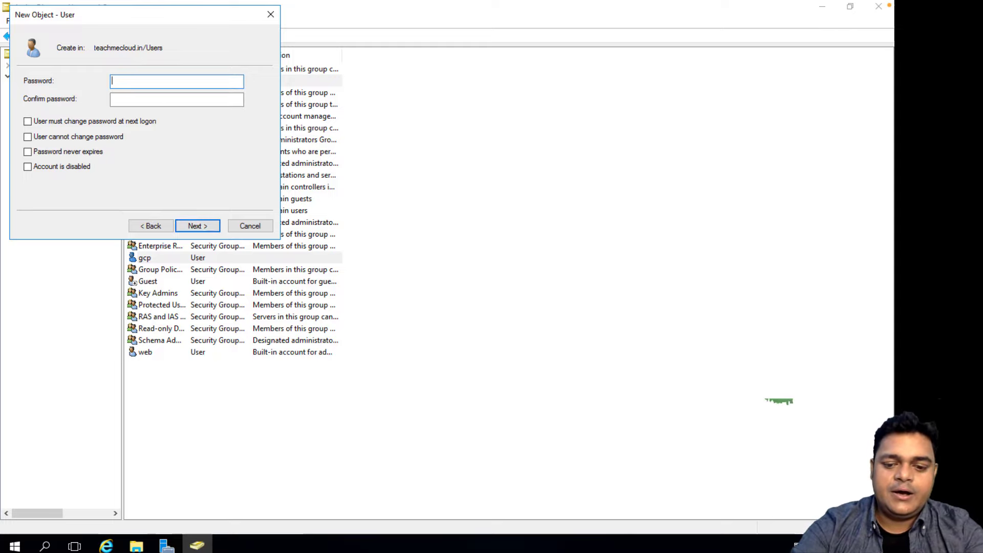
pyautogui.write('•••••••')
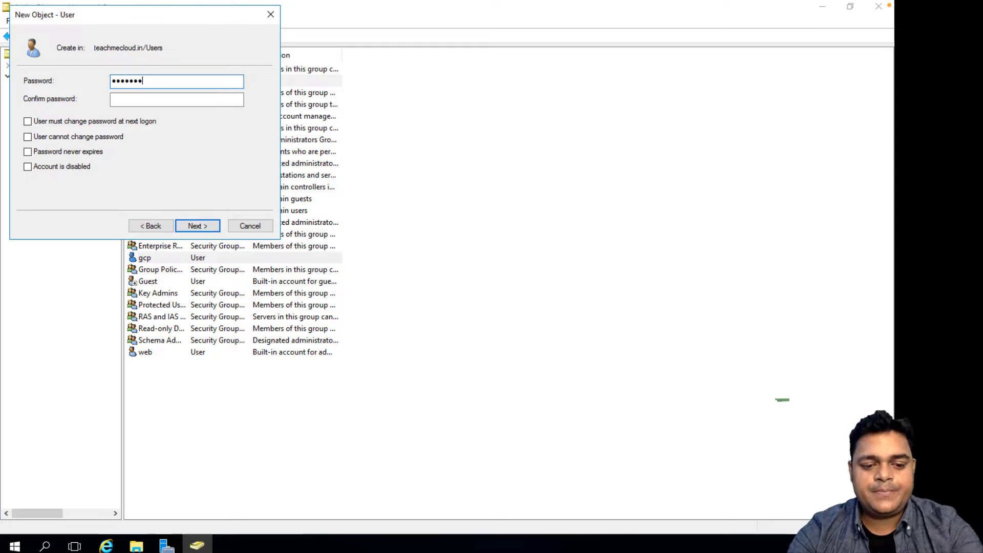
pyautogui.write('••')
pyautogui.press('Tab')
pyautogui.write('••••••••')
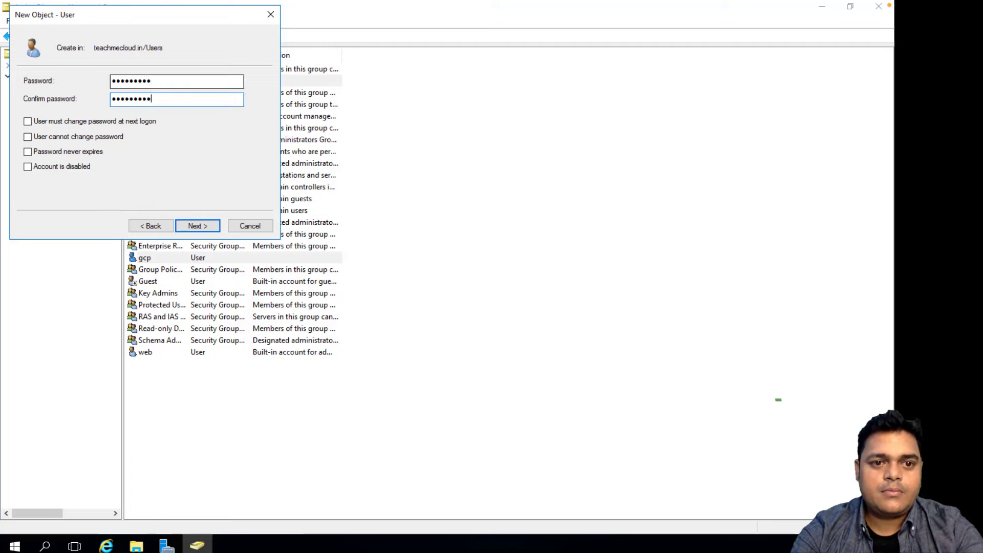
pyautogui.press('Return')
pyautogui.press('Return')
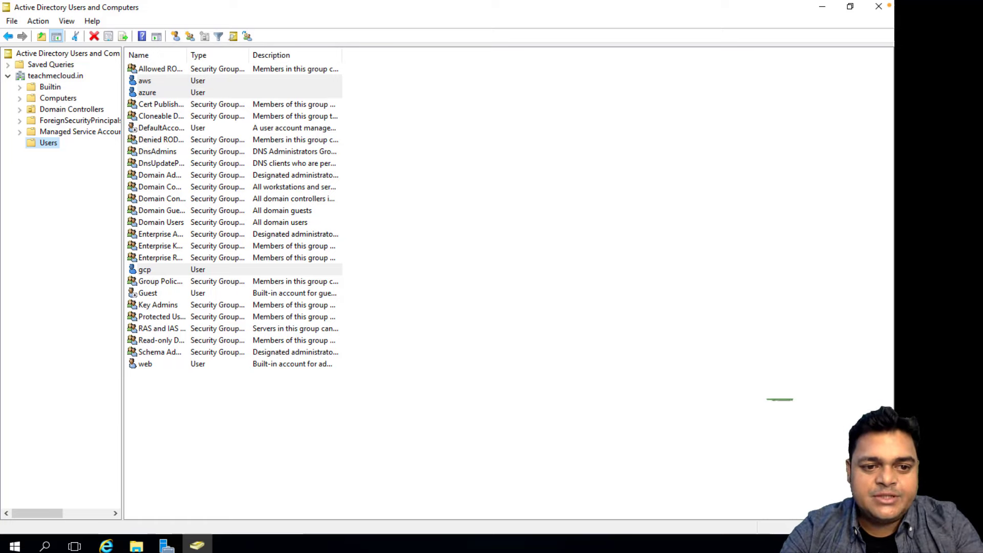
# - Add the gcp user to the Enterprise Admins group from its properties
pyautogui.doubleClick(144, 269)
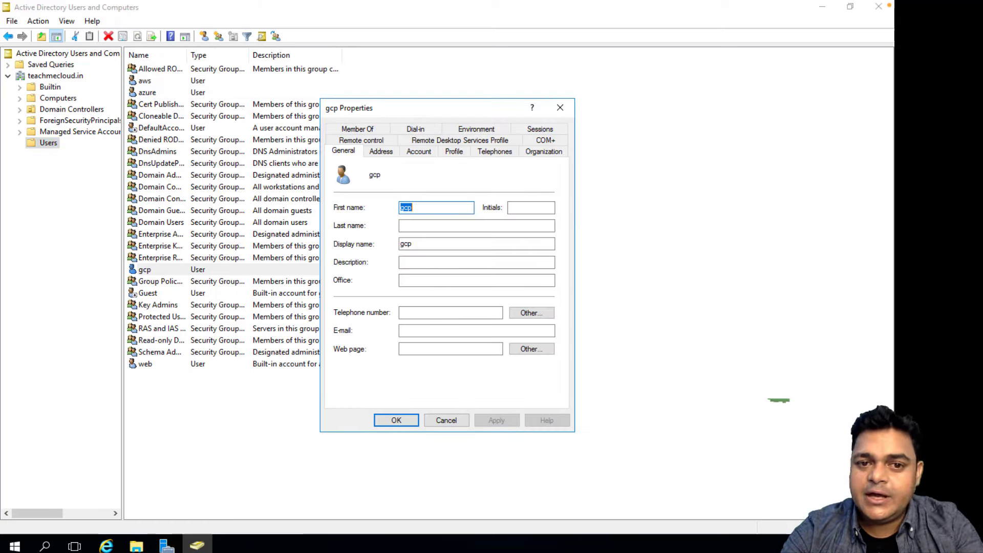
pyautogui.click(358, 128)
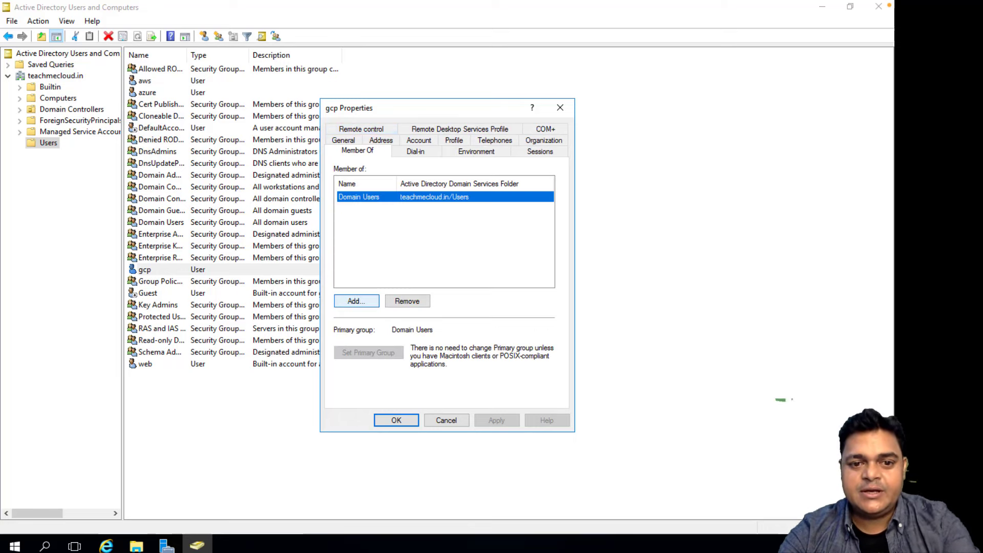
pyautogui.click(356, 301)
pyautogui.write('enter')
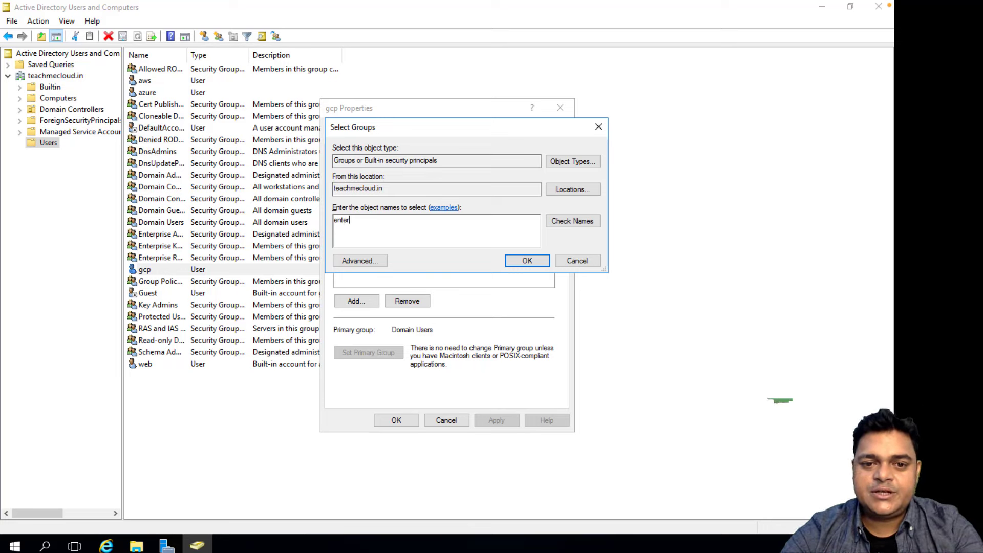
pyautogui.click(573, 221)
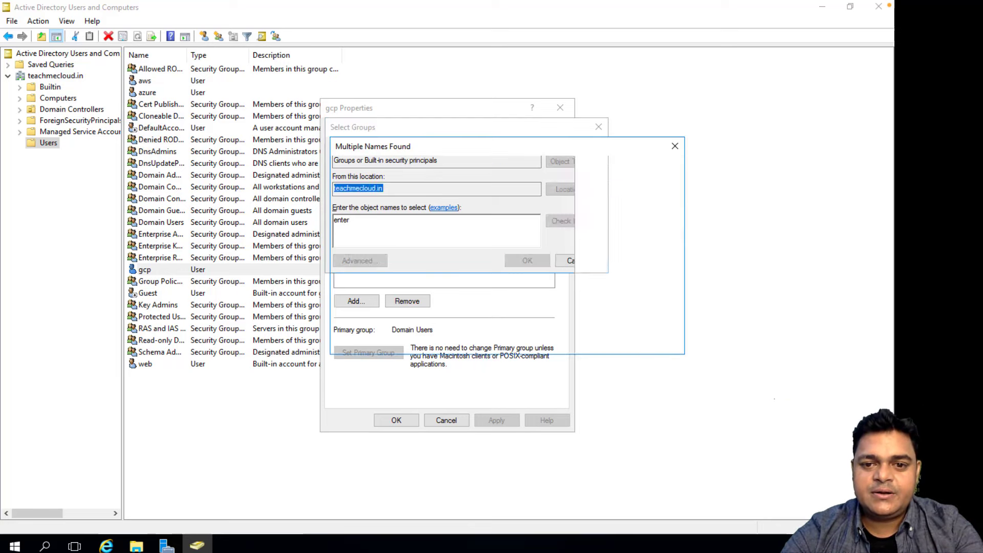
pyautogui.click(389, 226)
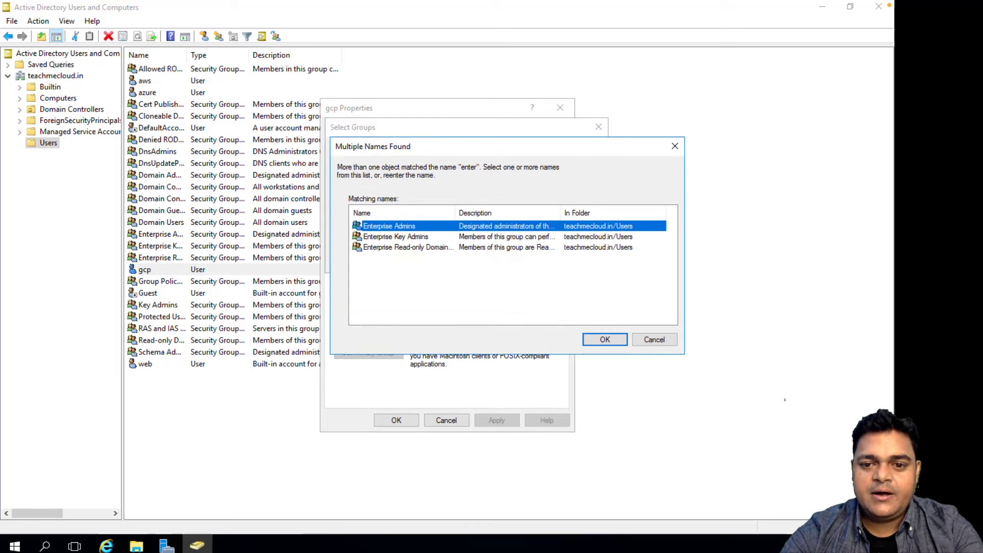
pyautogui.click(605, 340)
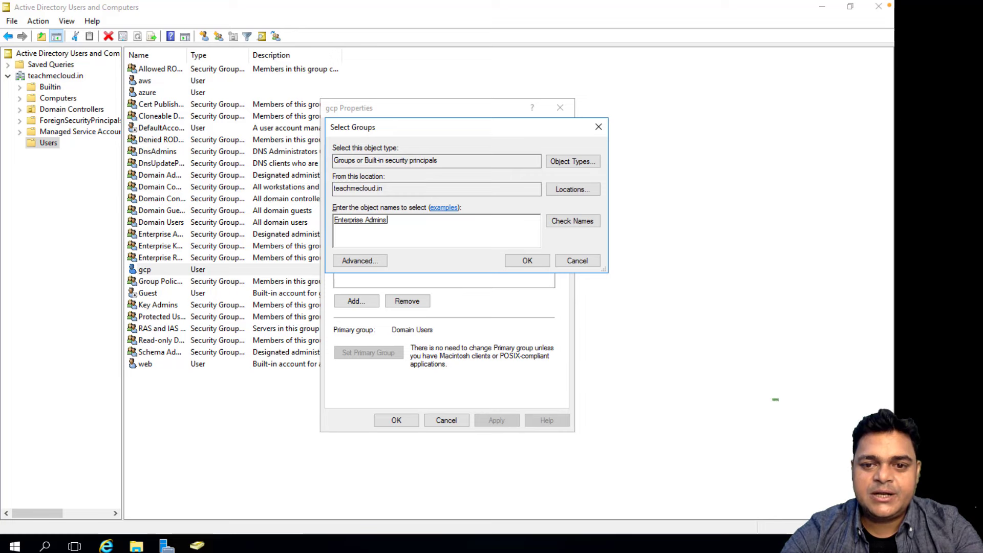
pyautogui.click(527, 260)
# - Add gcp to the Group Policy Creator Owners and Schema Admins groups
pyautogui.click(356, 301)
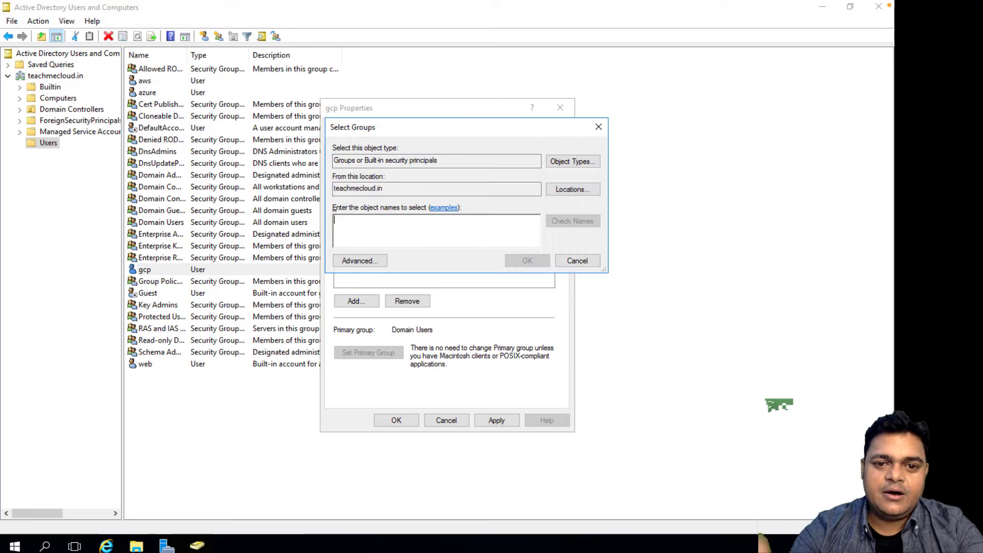
pyautogui.write('g')
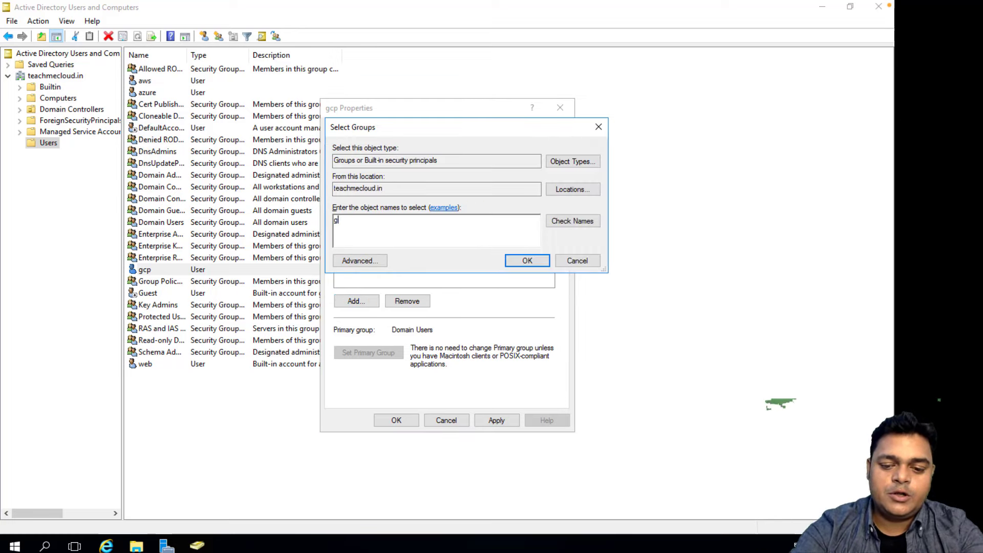
pyautogui.write('roup')
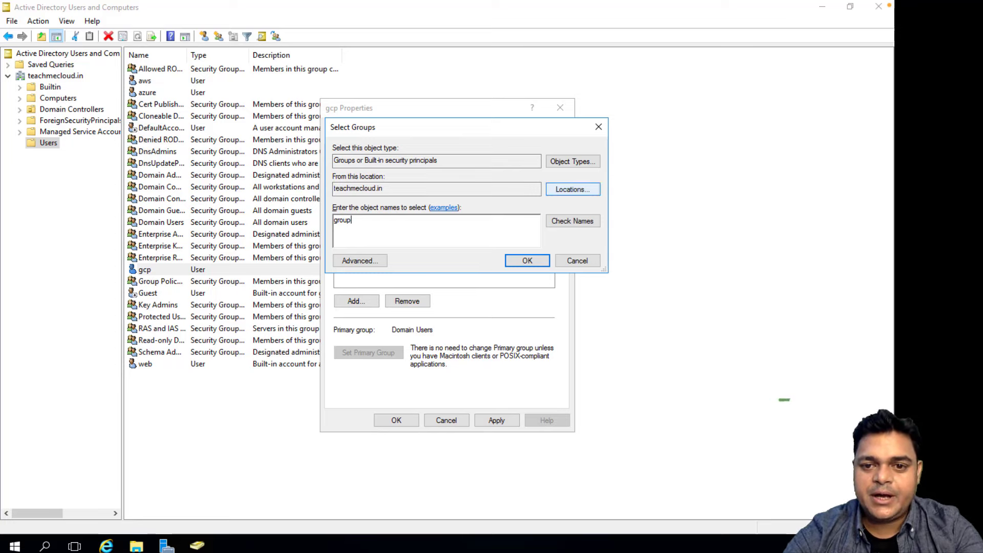
pyautogui.click(572, 221)
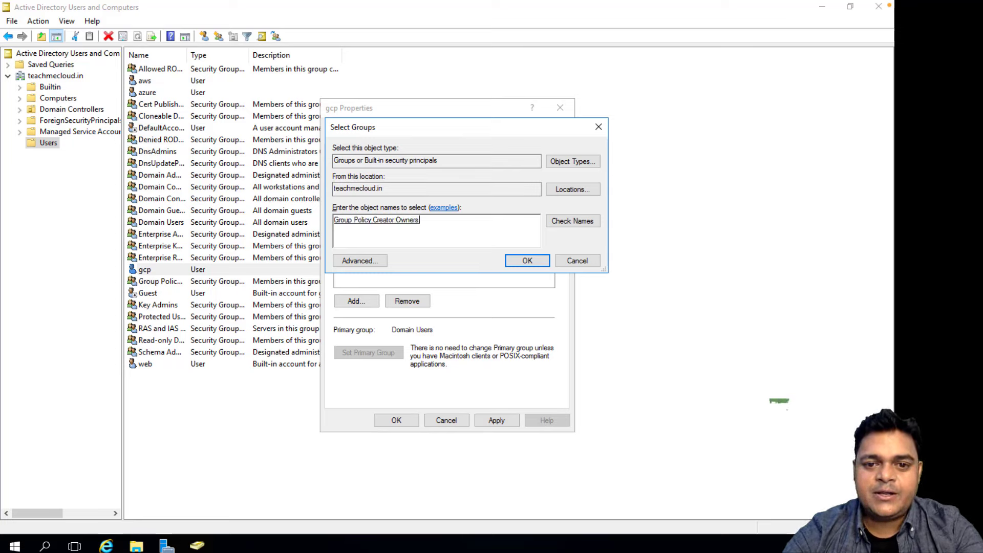
pyautogui.press('Return')
pyautogui.press('Return')
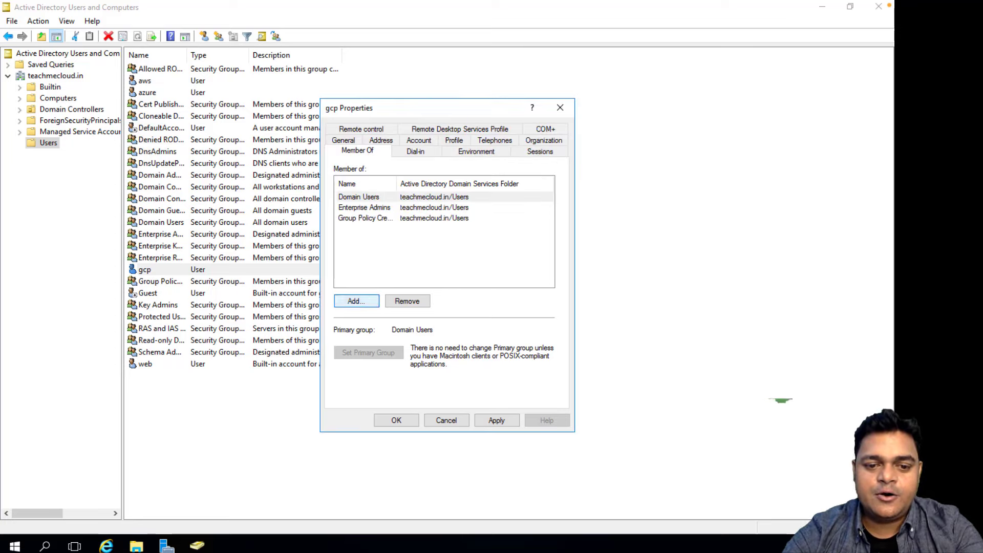
pyautogui.write('sche')
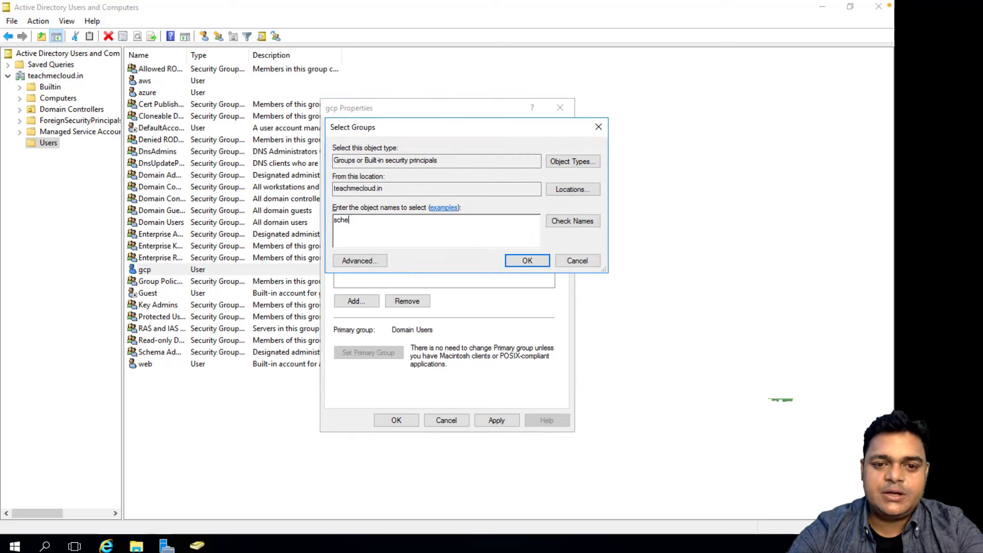
pyautogui.write('ma')
pyautogui.hotkey('alt', 'k')
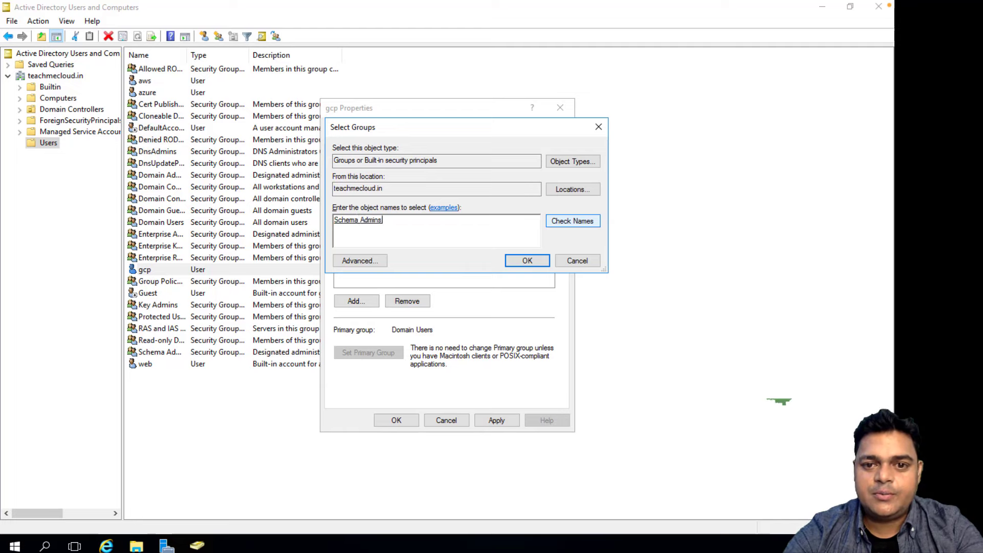
pyautogui.press('Return')
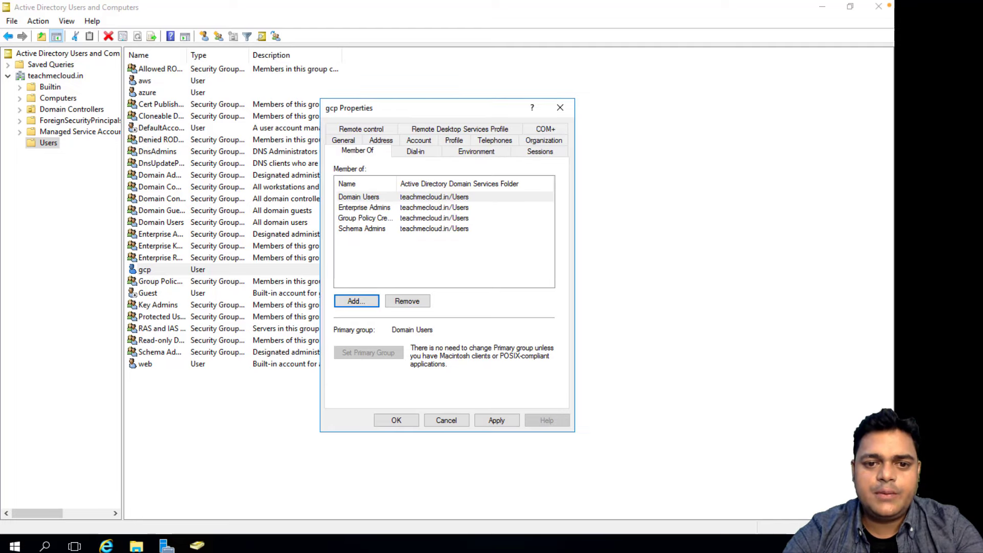
# - Add gcp to the Administrators group, then apply and close its properties
pyautogui.press('Return')
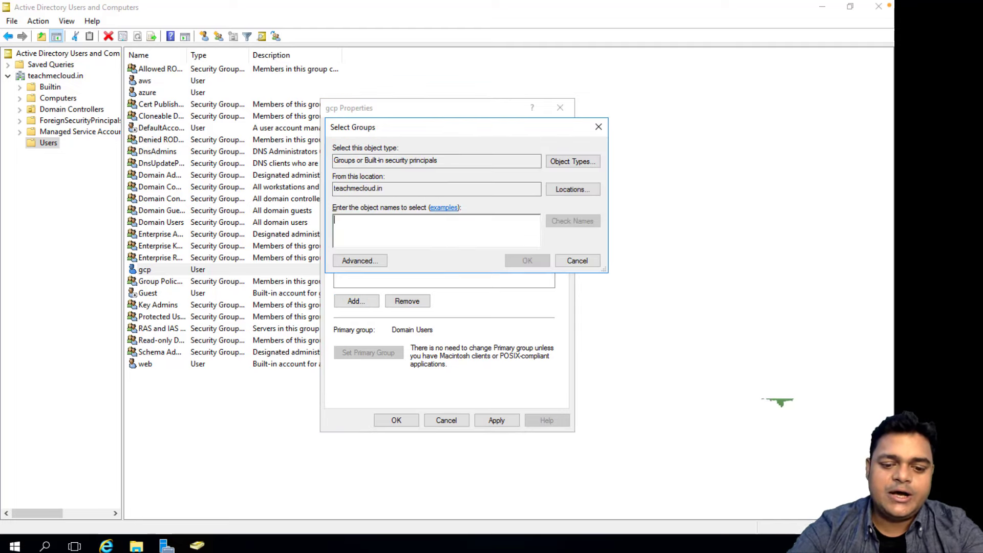
pyautogui.write('admin')
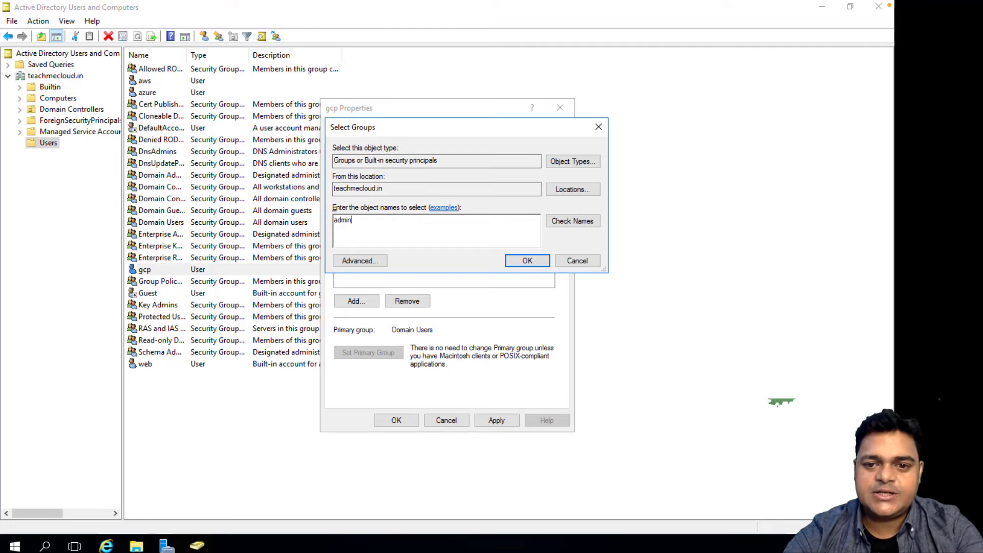
pyautogui.hotkey('alt', 'k')
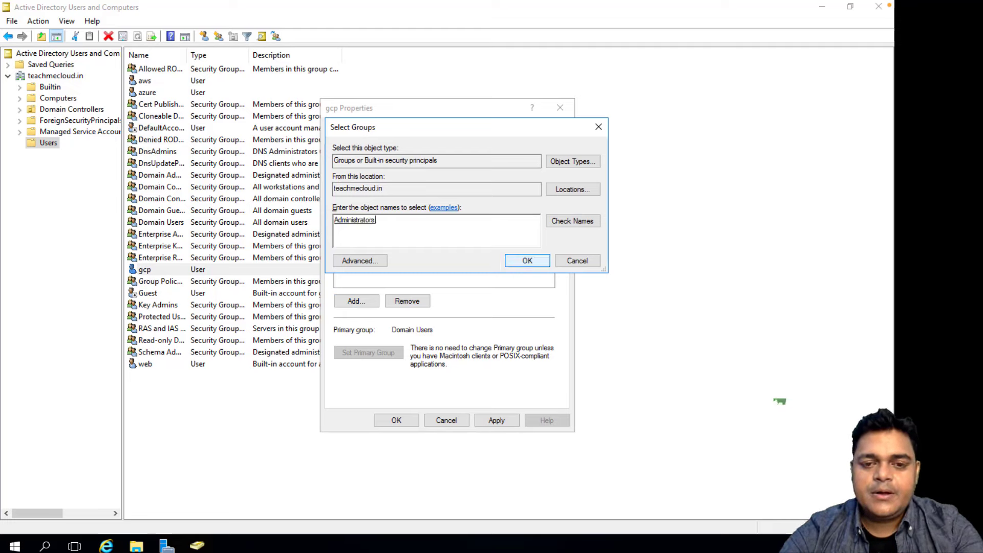
pyautogui.press('Return')
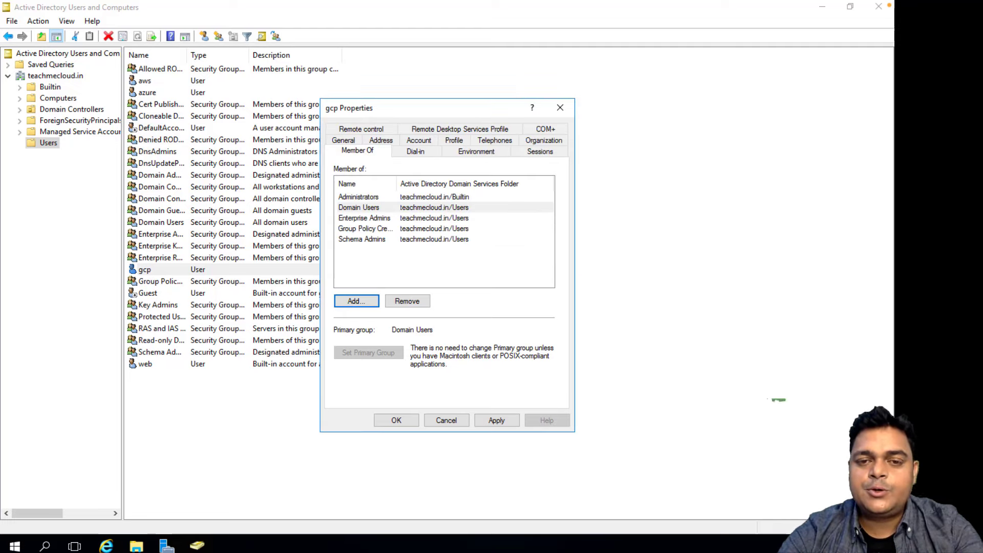
pyautogui.hotkey('alt', 'a')
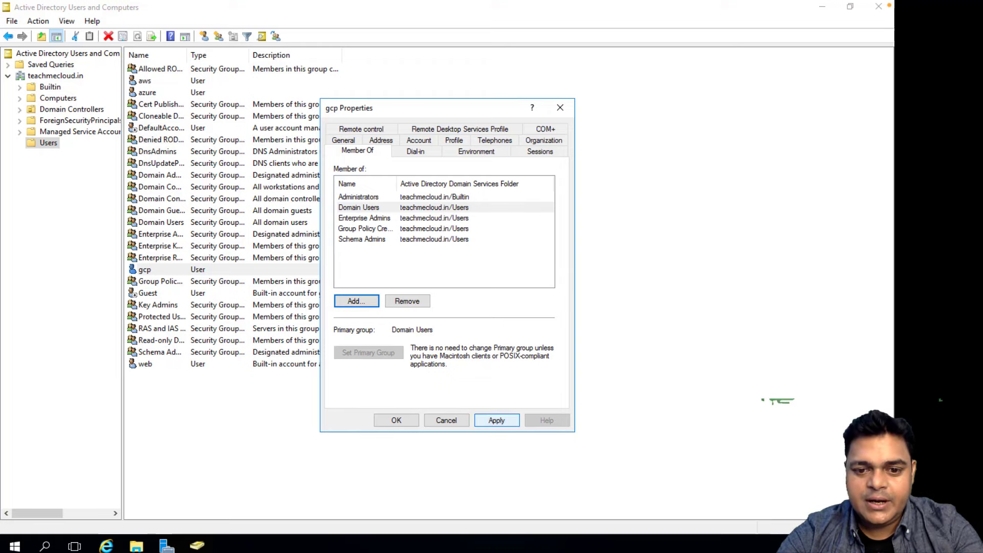
pyautogui.press('Return')
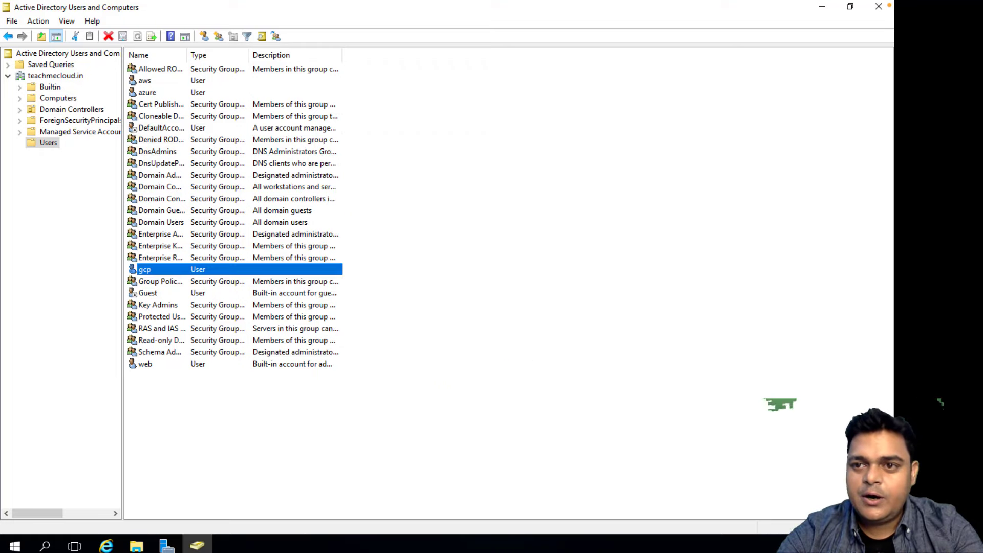
# - Close Active Directory Users and Computers and refresh the Azure portal Users list
pyautogui.hotkey('alt', 'F4')
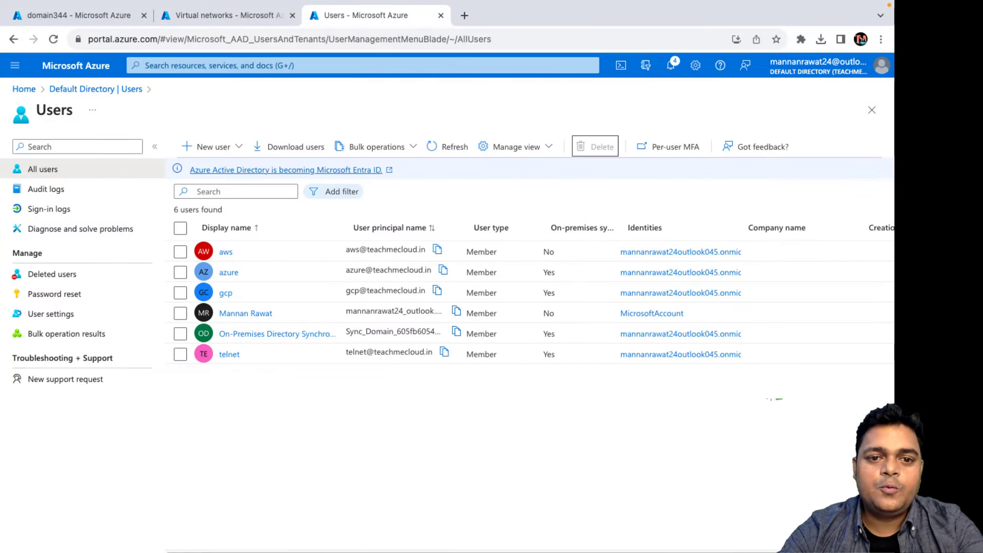
pyautogui.click(448, 146)
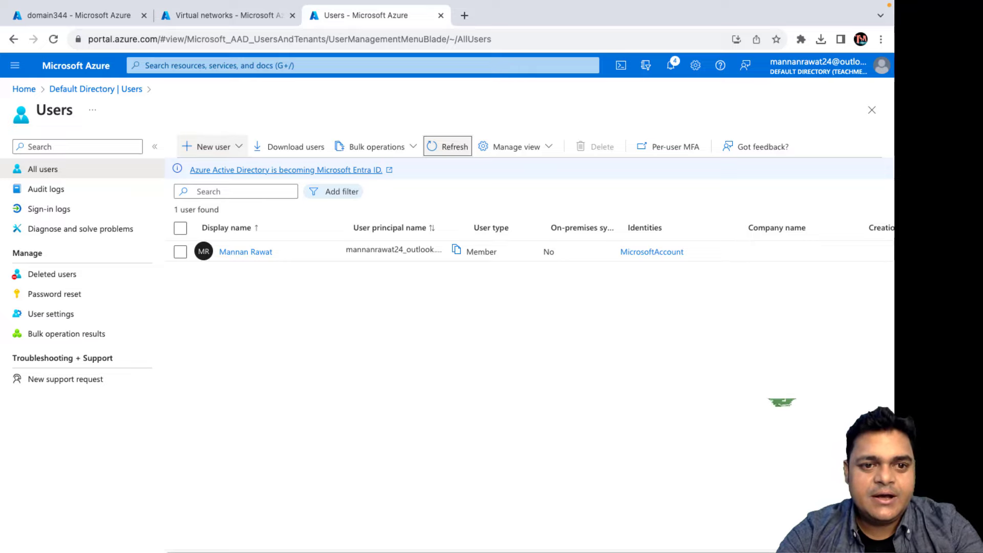
pyautogui.click(210, 146)
# - Start a new user with name telnet and display name 'telentnet', and set a custom password
pyautogui.click(214, 179)
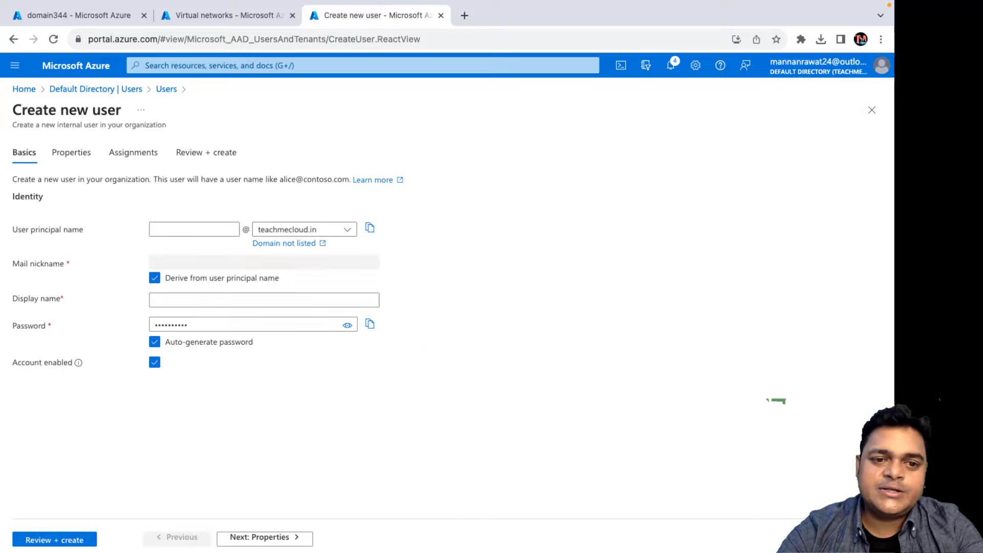
pyautogui.write('te')
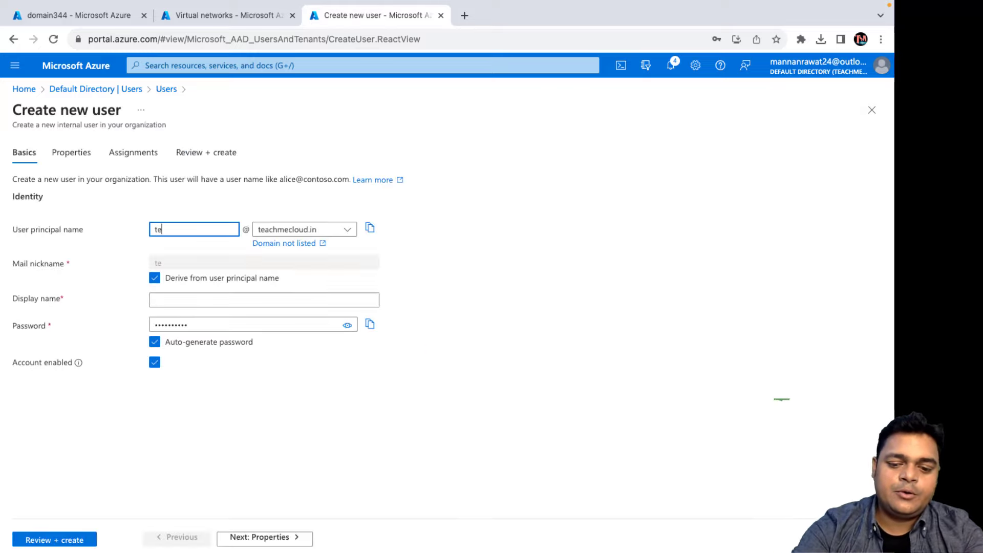
pyautogui.write('lnet')
pyautogui.click(264, 300)
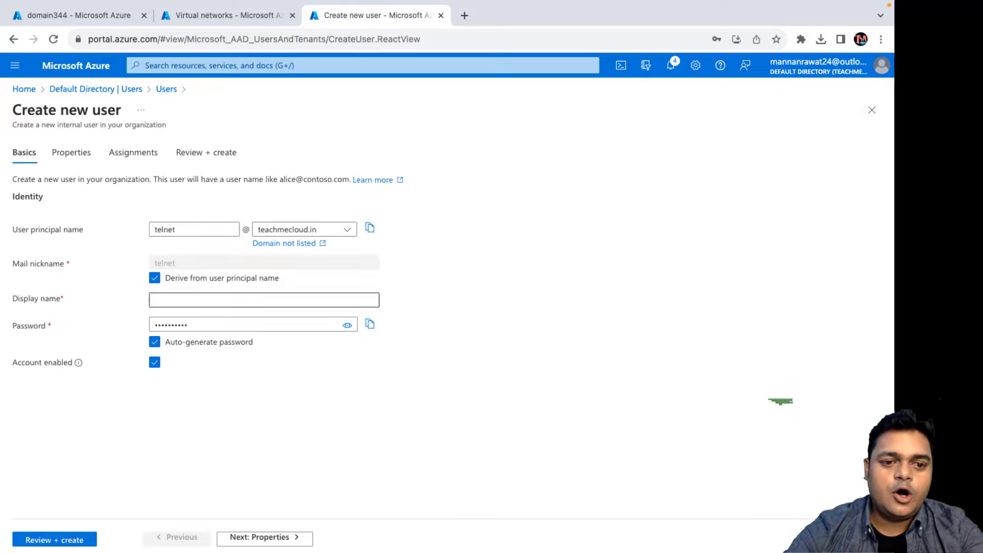
pyautogui.write('t')
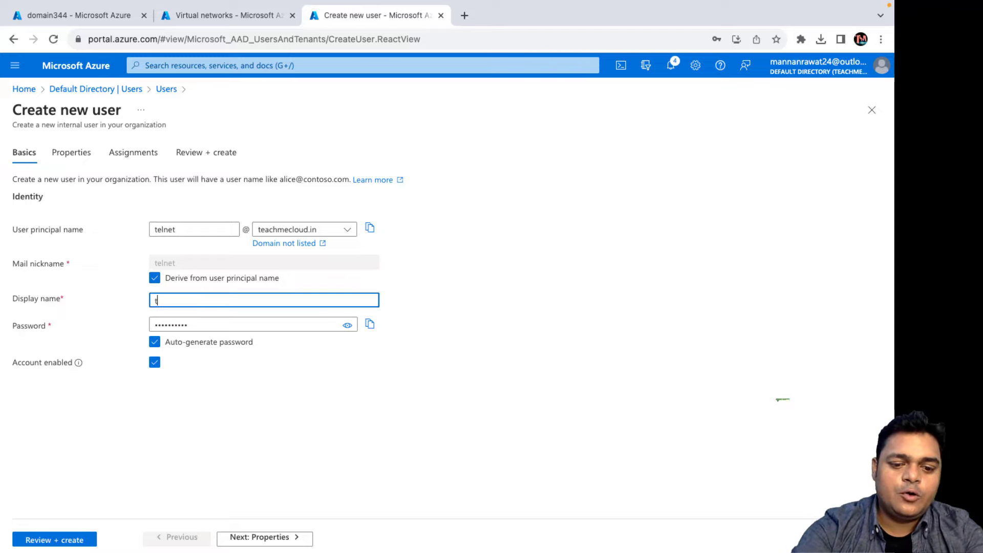
pyautogui.write('elent')
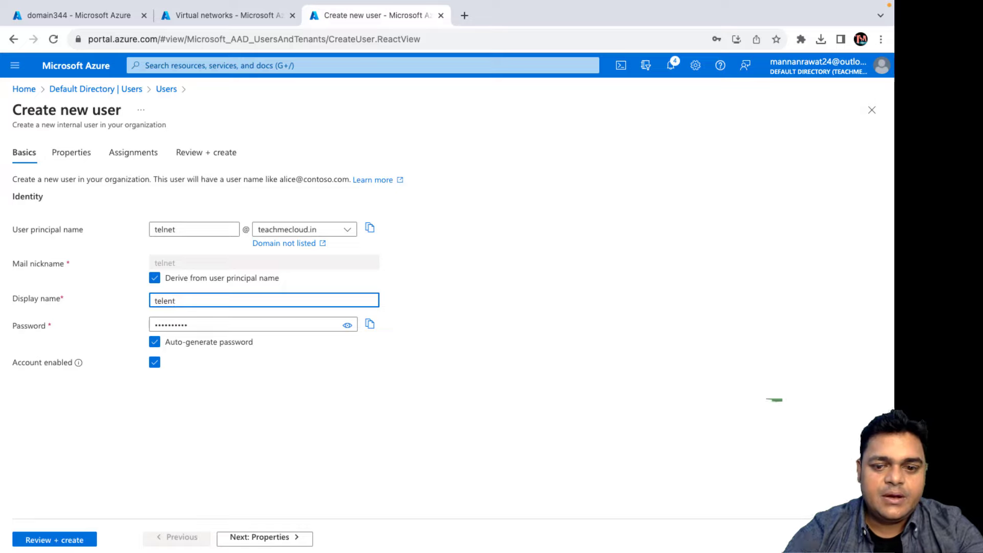
pyautogui.press('BackSpace')
pyautogui.press('BackSpace')
pyautogui.press('BackSpace')
pyautogui.write('net')
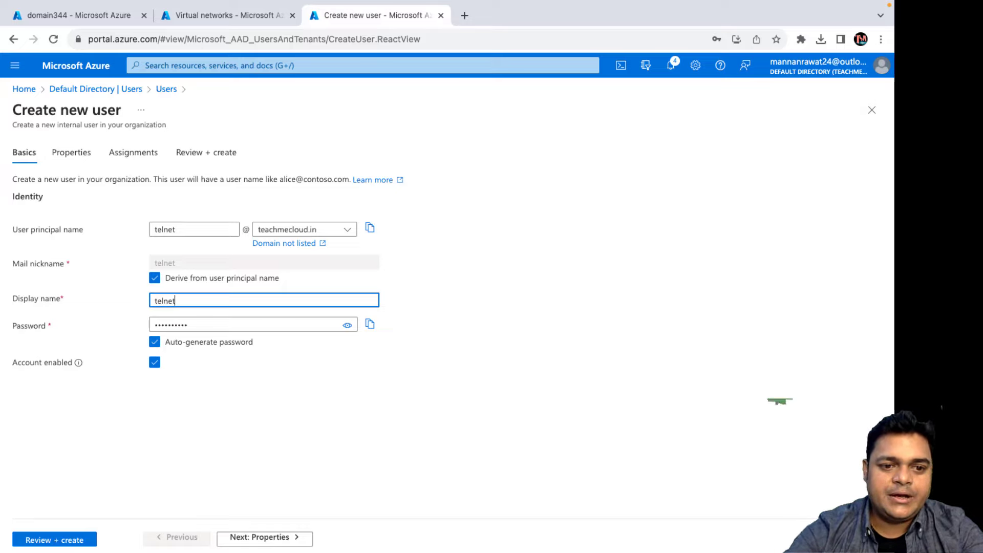
pyautogui.click(155, 342)
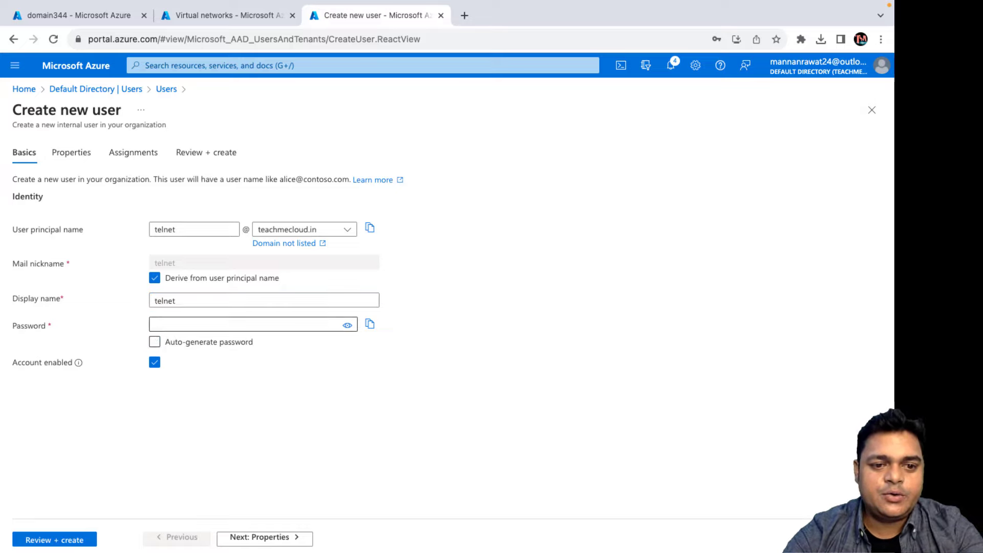
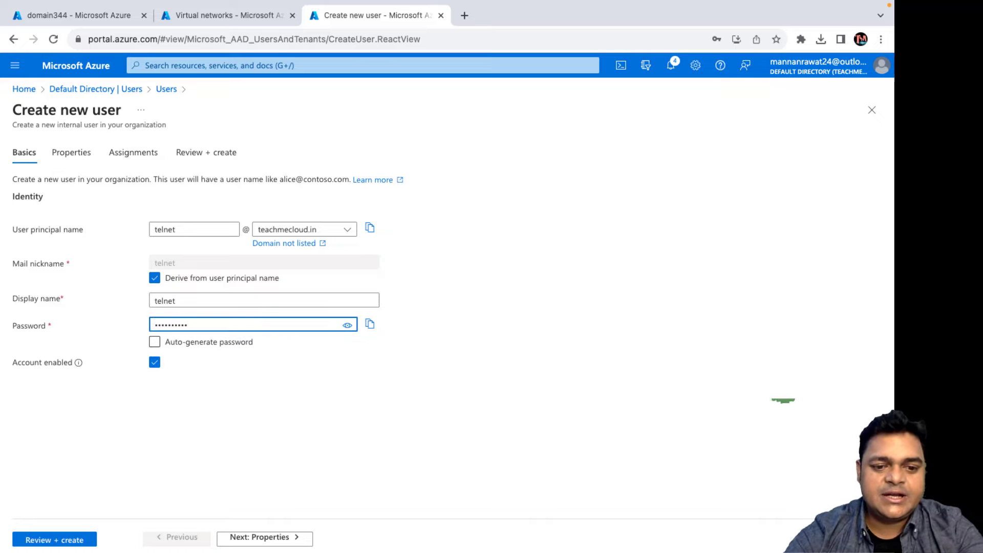
pyautogui.click(265, 538)
# - Assign the Global Administrator directory role to the new user
pyautogui.click(270, 537)
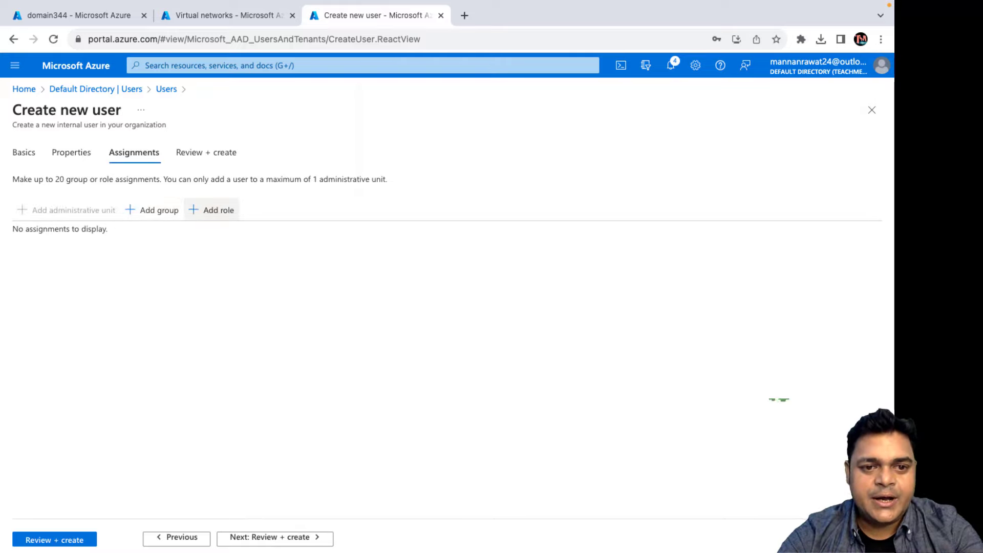
pyautogui.click(212, 210)
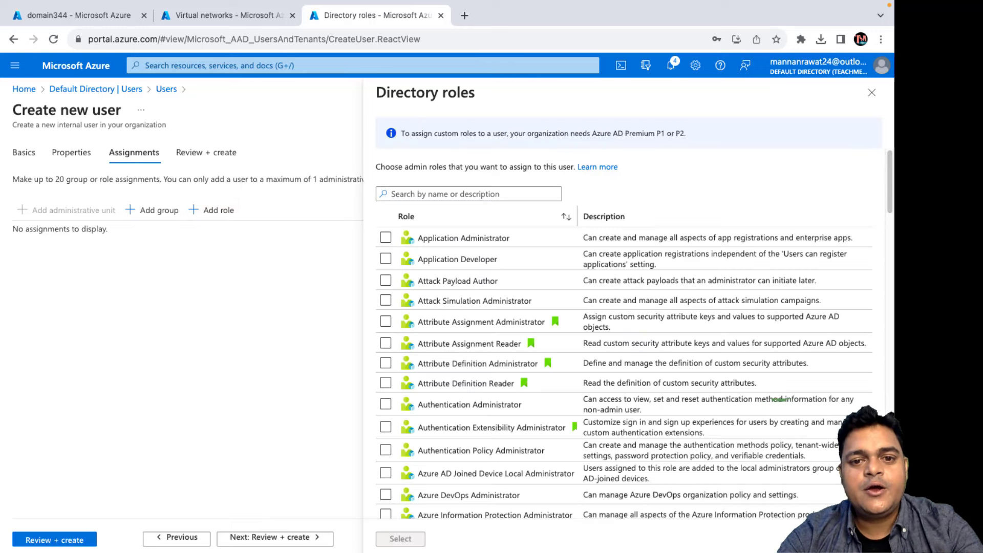
pyautogui.click(469, 194)
pyautogui.write('glo')
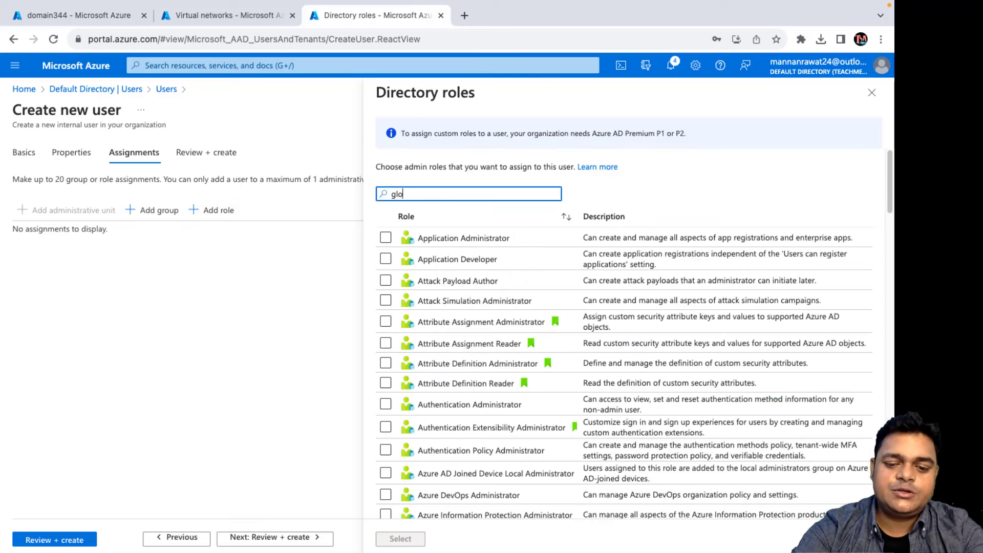
pyautogui.write('ba')
pyautogui.click(385, 239)
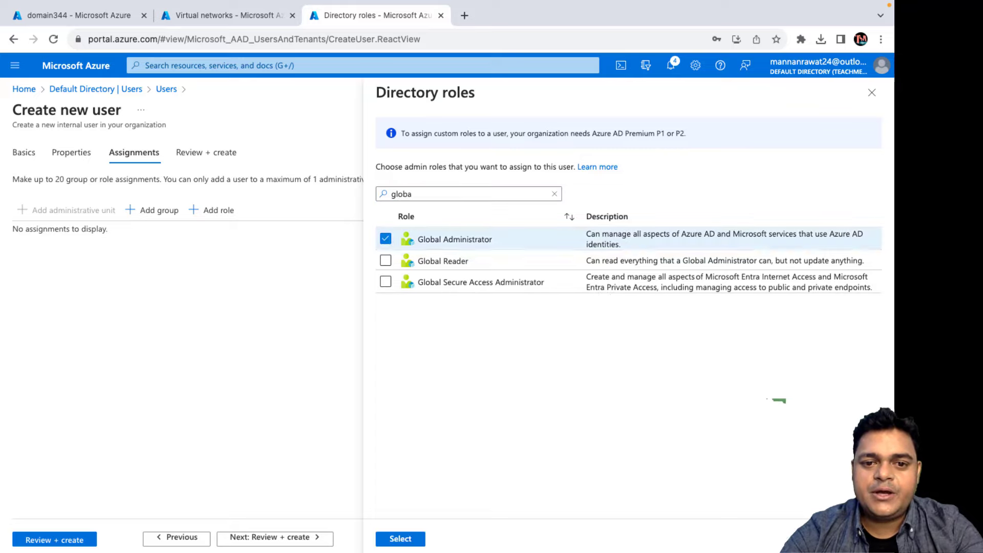
pyautogui.click(401, 539)
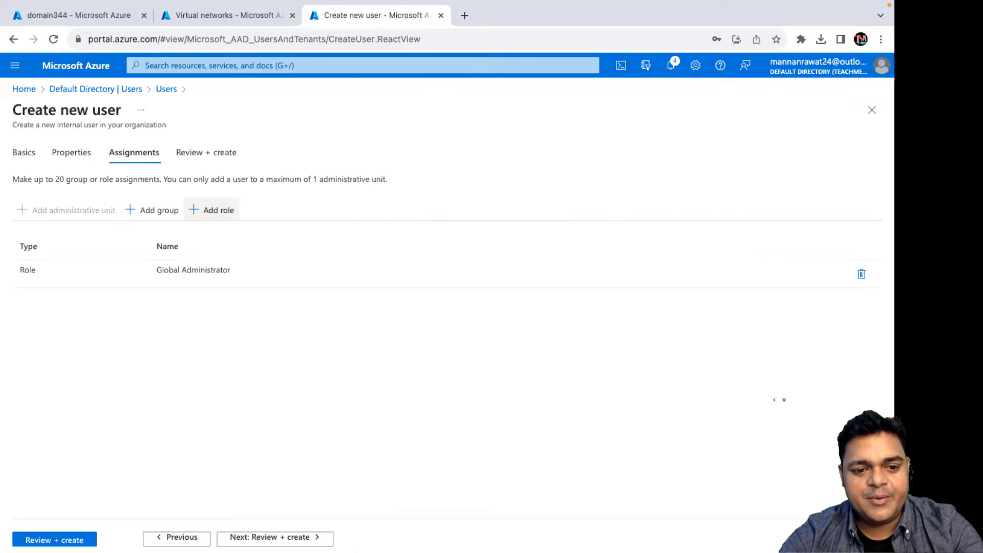
# - Review and create the user, then refresh the list to confirm telnet appears
pyautogui.click(275, 537)
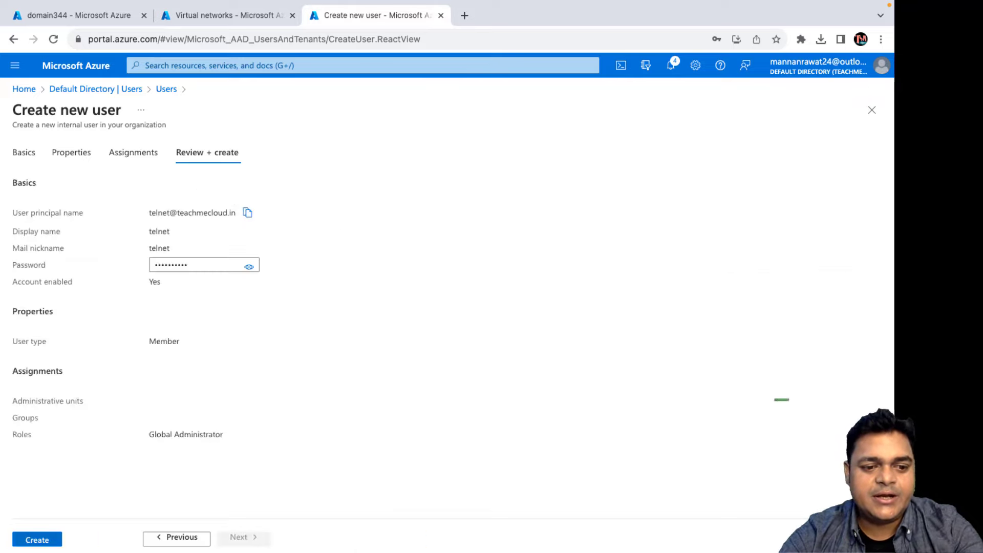
pyautogui.click(37, 540)
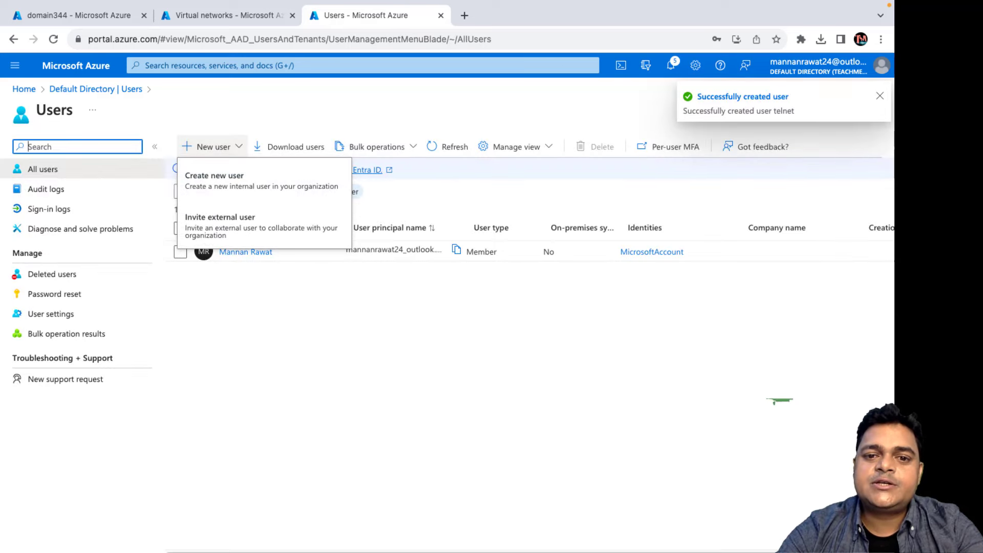
pyautogui.click(448, 146)
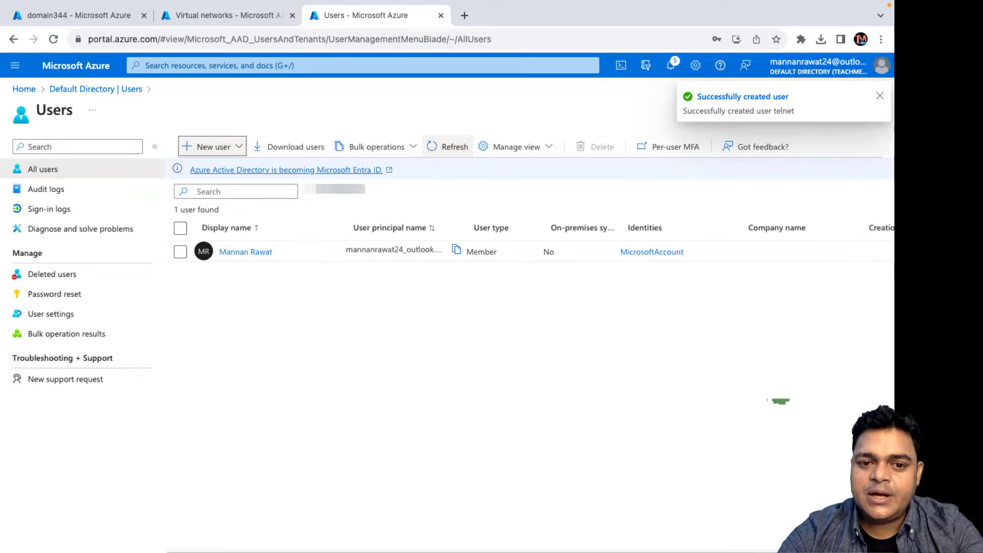
pyautogui.click(448, 146)
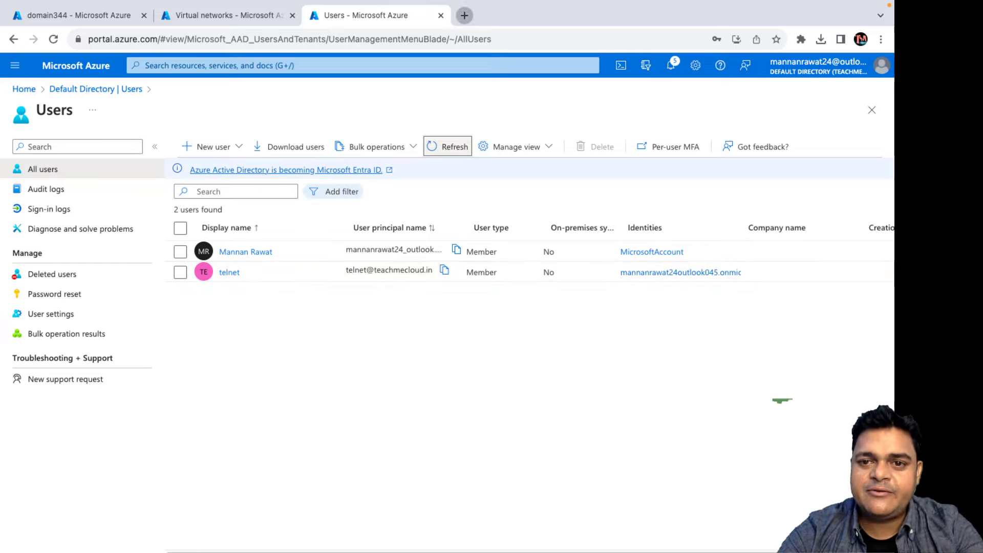
pyautogui.click(465, 16)
pyautogui.click(881, 39)
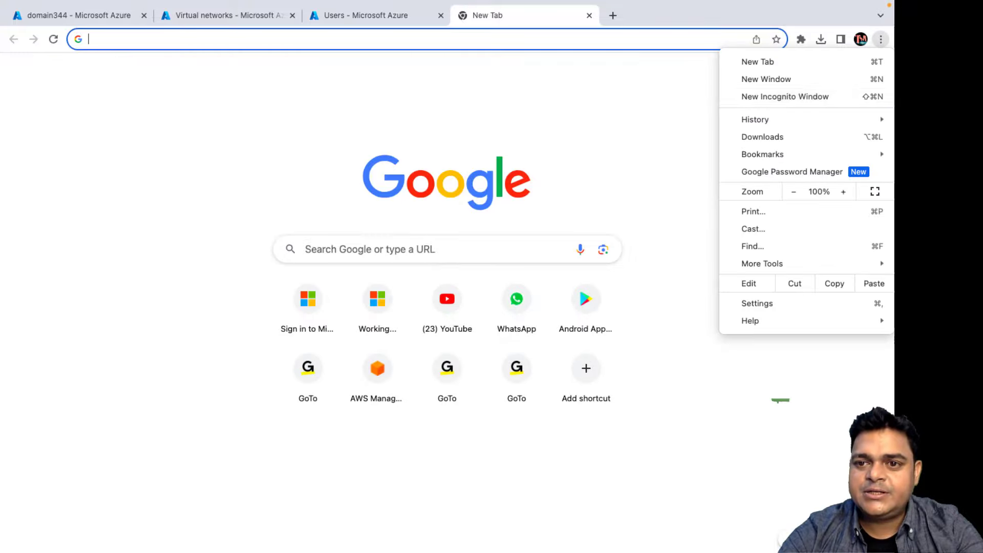
# - In a private window, sign in to the Azure portal as telnet with its temporary password
pyautogui.click(785, 96)
pyautogui.write('portal.azure.com')
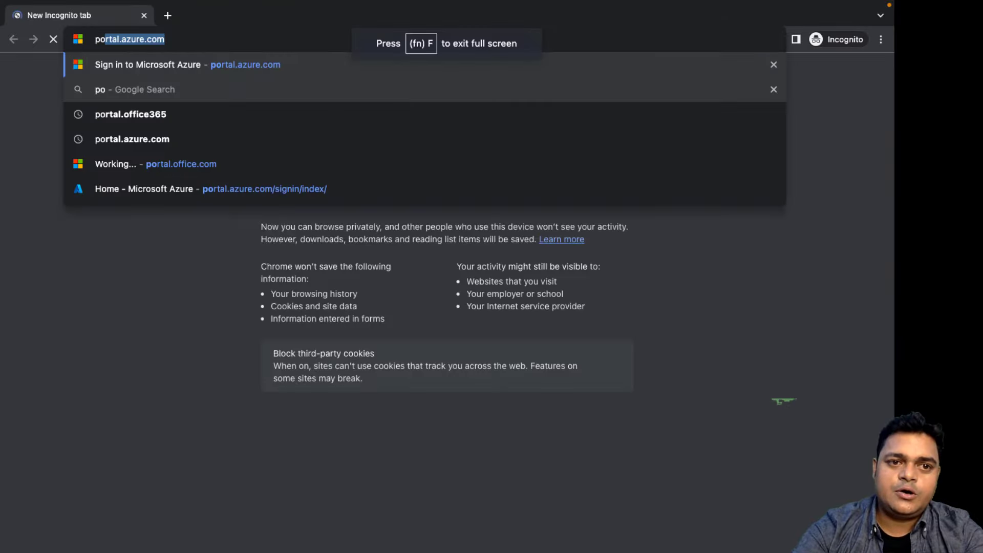
pyautogui.press('Return')
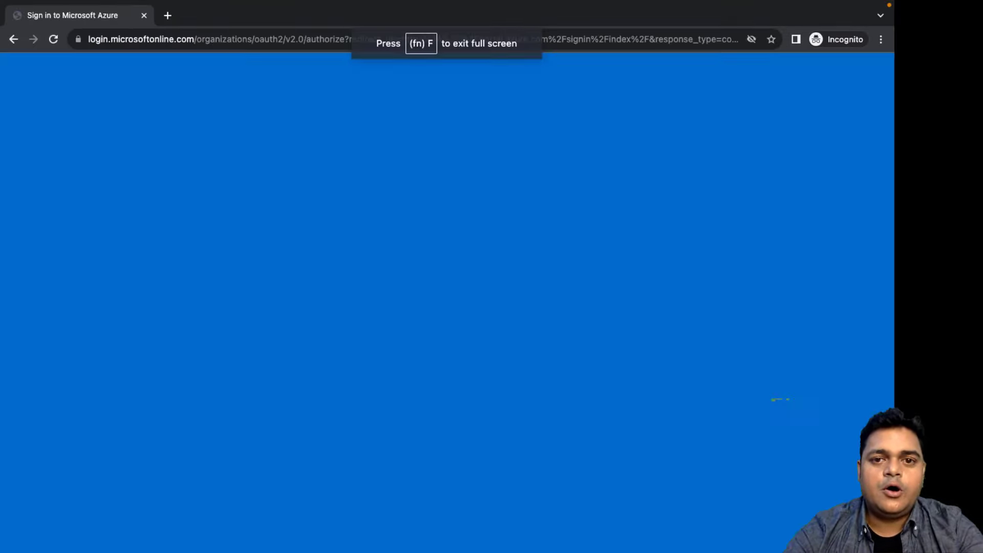
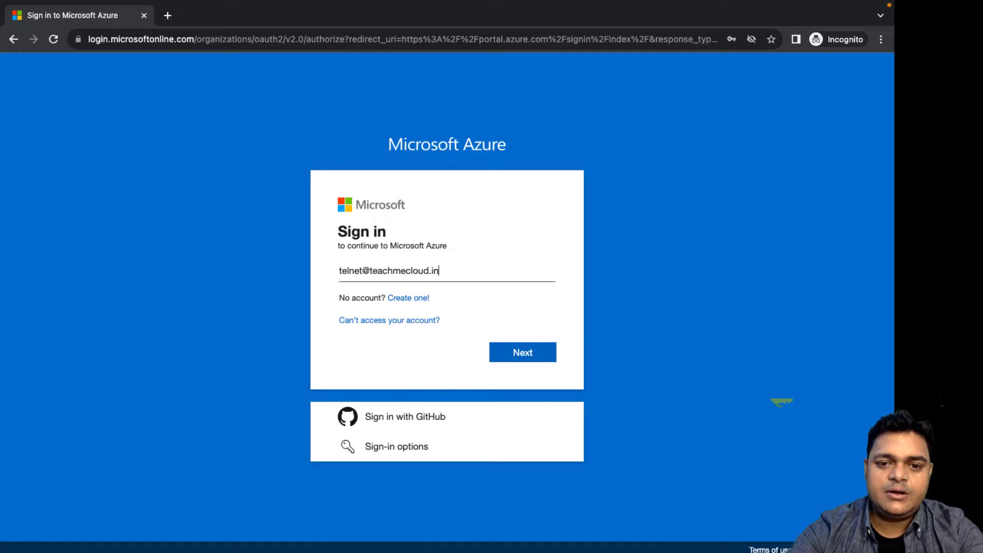
pyautogui.press('Return')
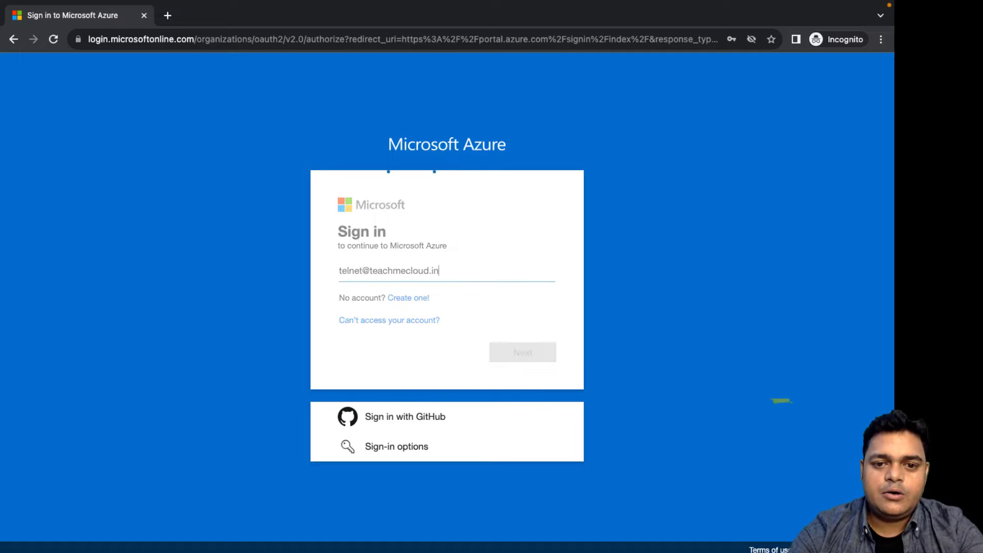
pyautogui.write('•••••••••')
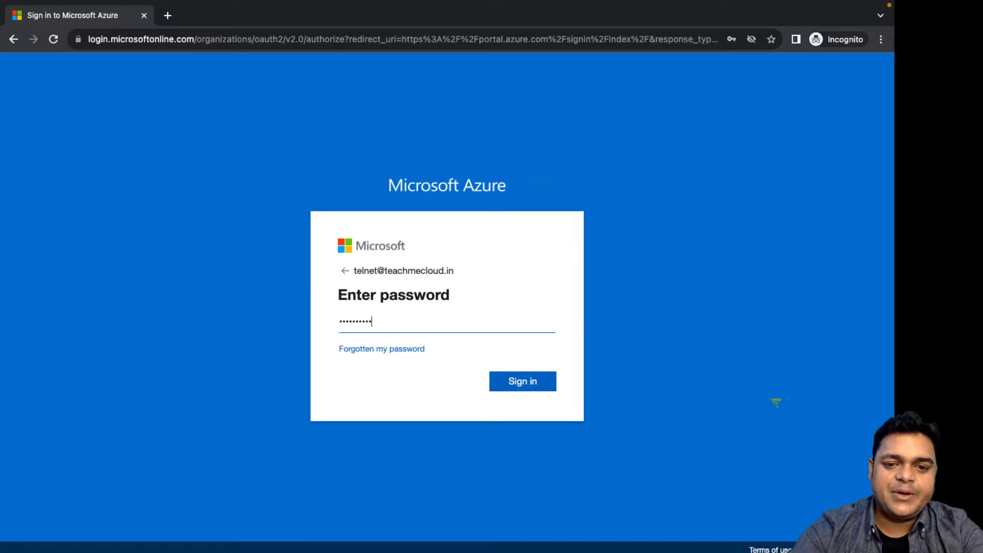
pyautogui.press('Return')
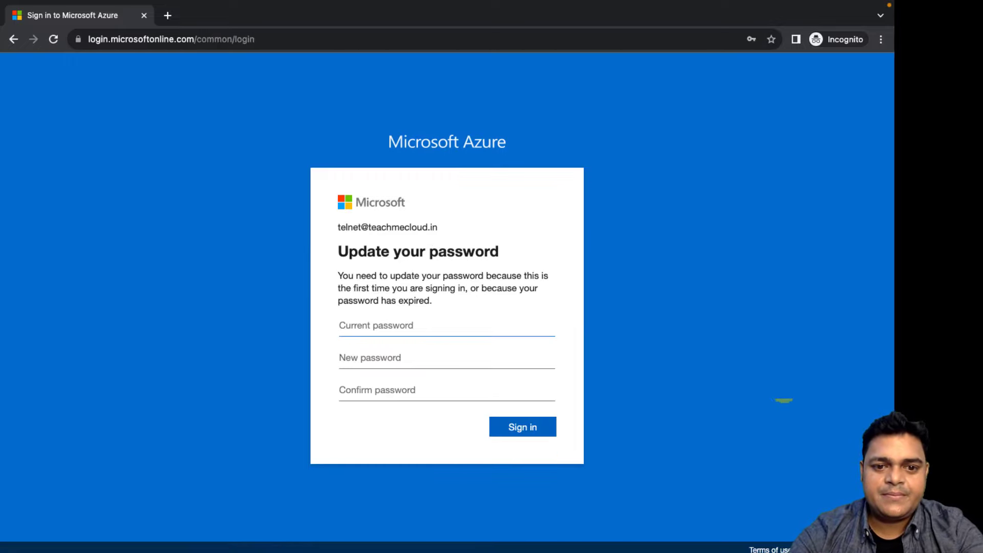
# - Replace the temporary password with a new one and decline staying signed in
pyautogui.write('••••••••••')
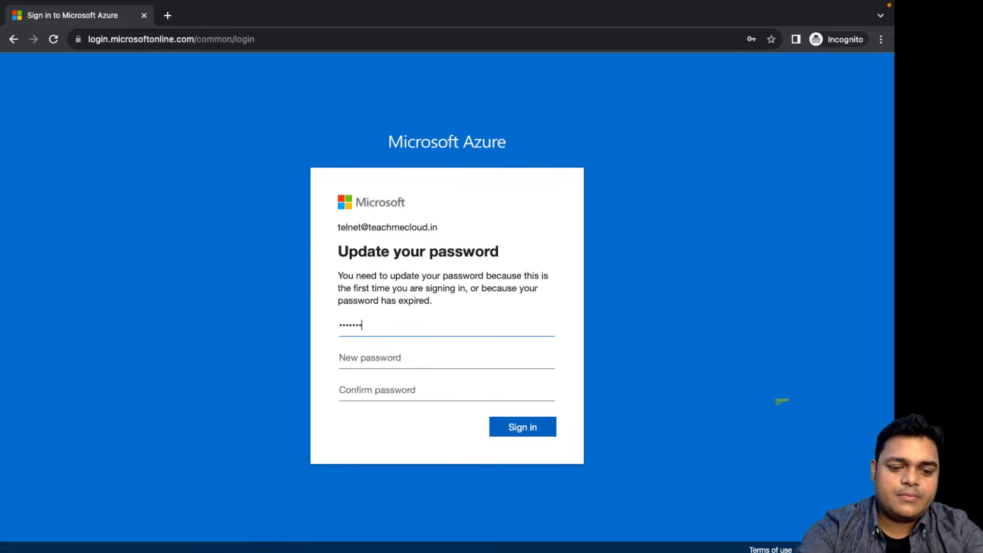
pyautogui.press('Tab')
pyautogui.write('•••••••••')
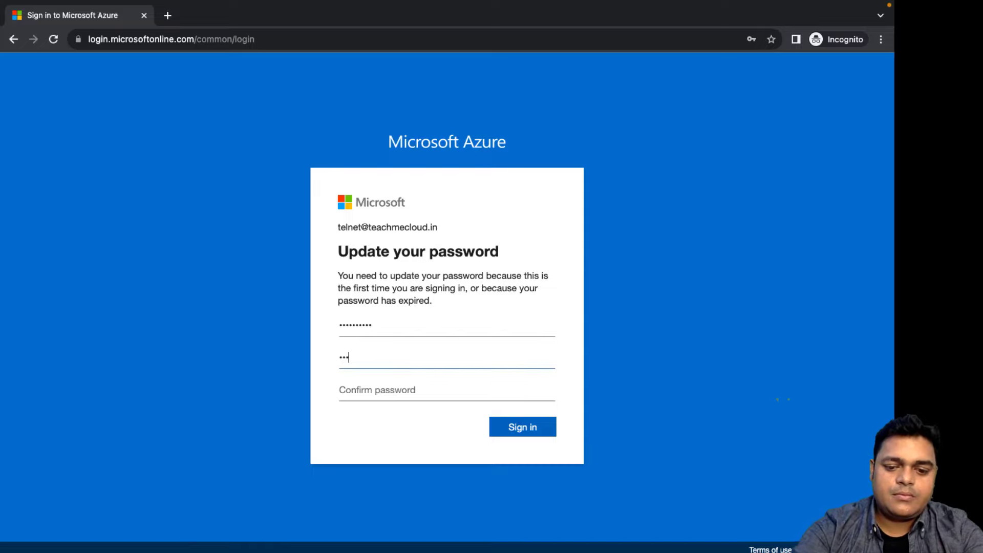
pyautogui.press('Tab')
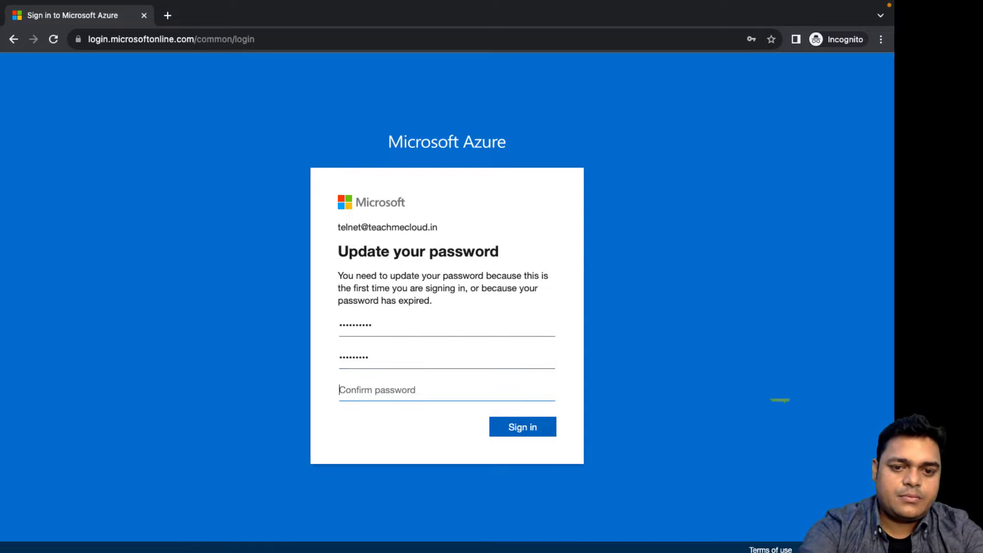
pyautogui.write('•••••••••')
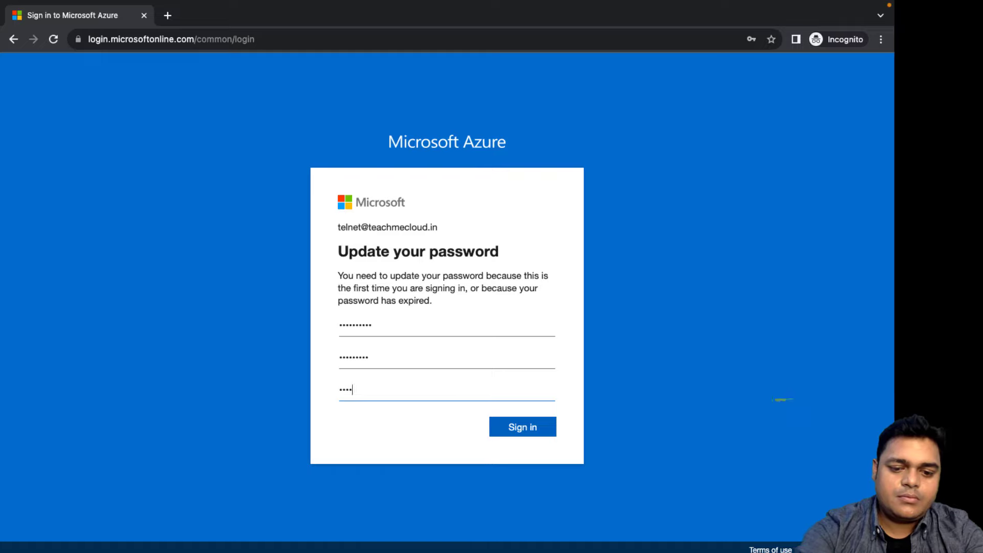
pyautogui.press('Return')
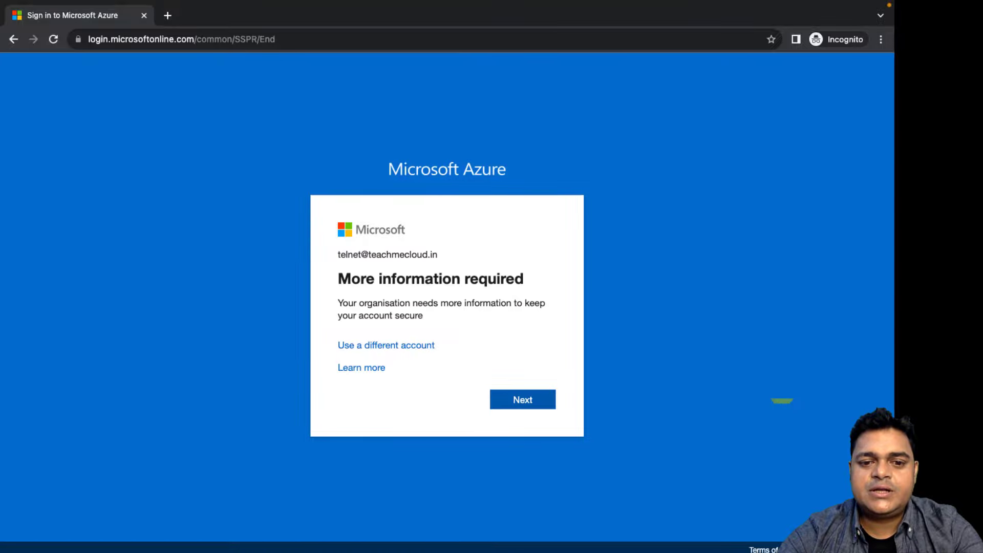
pyautogui.press('Return')
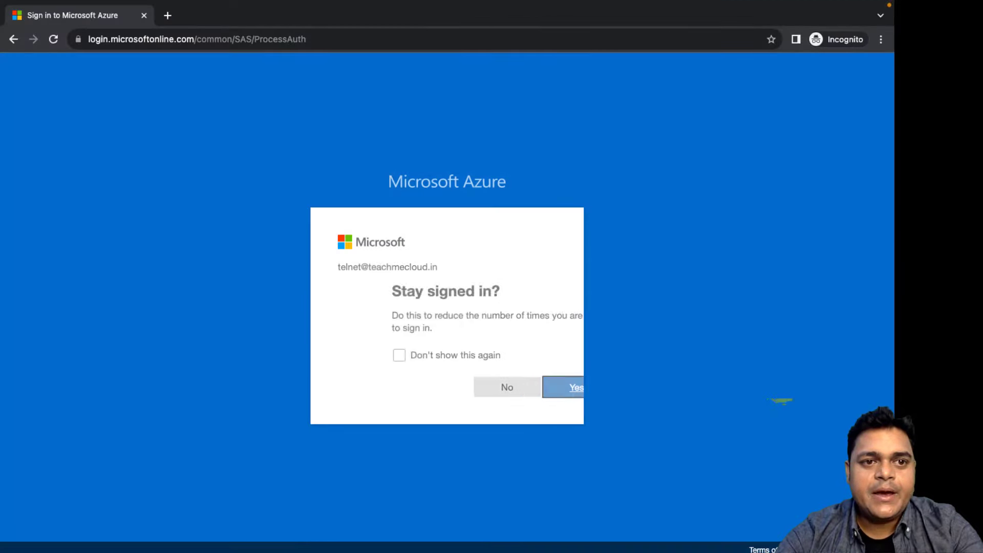
pyautogui.hotkey('shift', 'Tab')
pyautogui.press('Return')
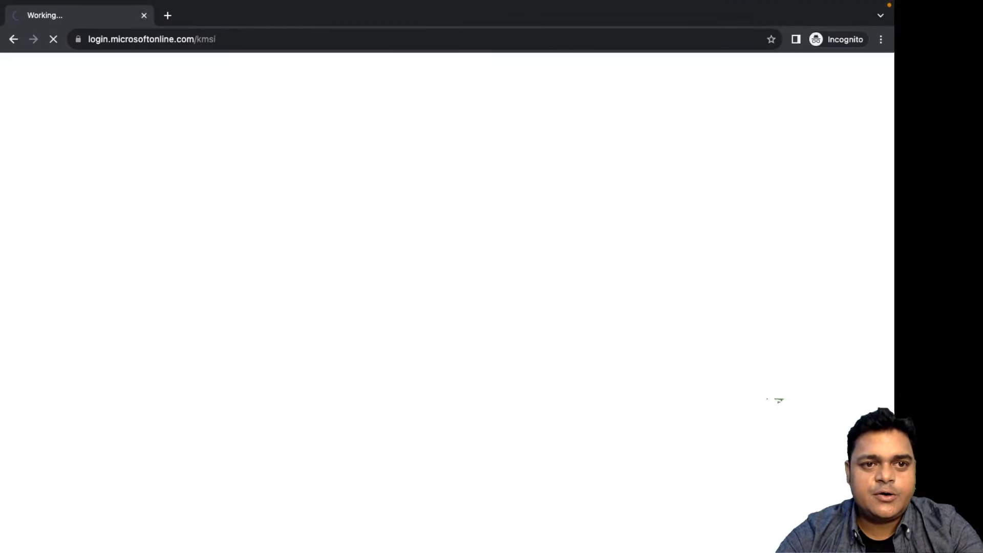
# - Close the private window and return to the Windows Server remote desktop
pyautogui.hotkey('ctrl', 'Left')
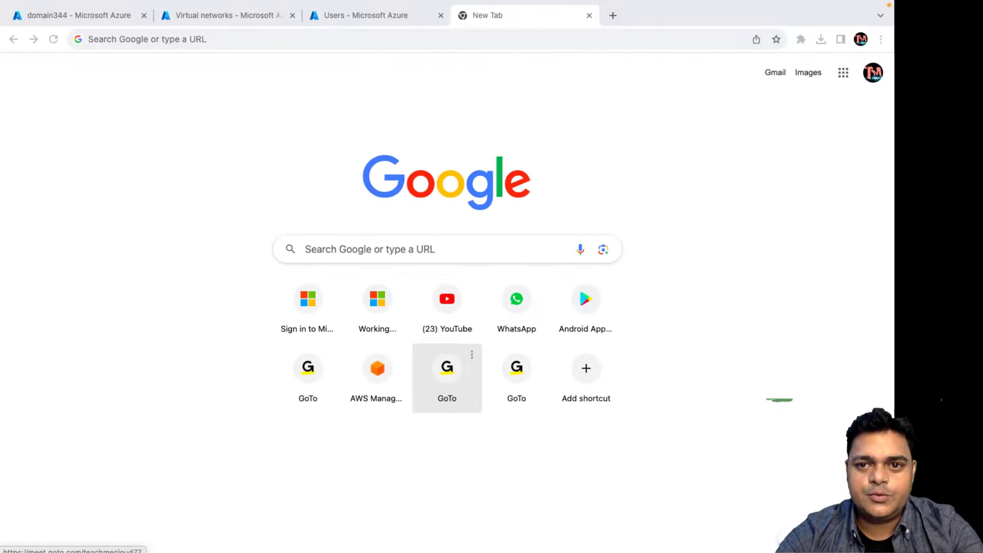
pyautogui.hotkey('ctrl', 'w')
pyautogui.hotkey('ctrl', 'Right')
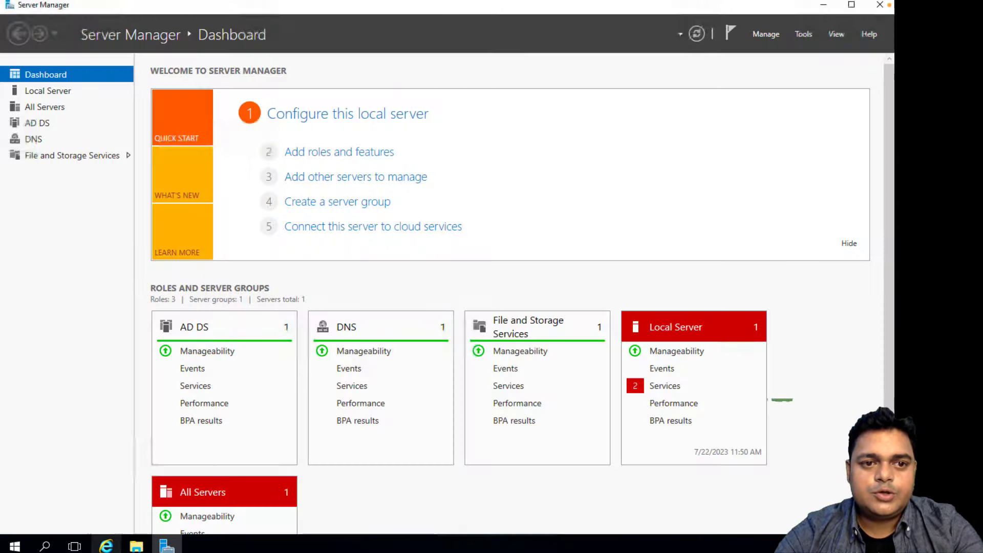
# - Refresh the server desktop and show the Local Server properties in Server Manager
pyautogui.press('super+d')
pyautogui.rightClick(162, 141)
pyautogui.click(195, 177)
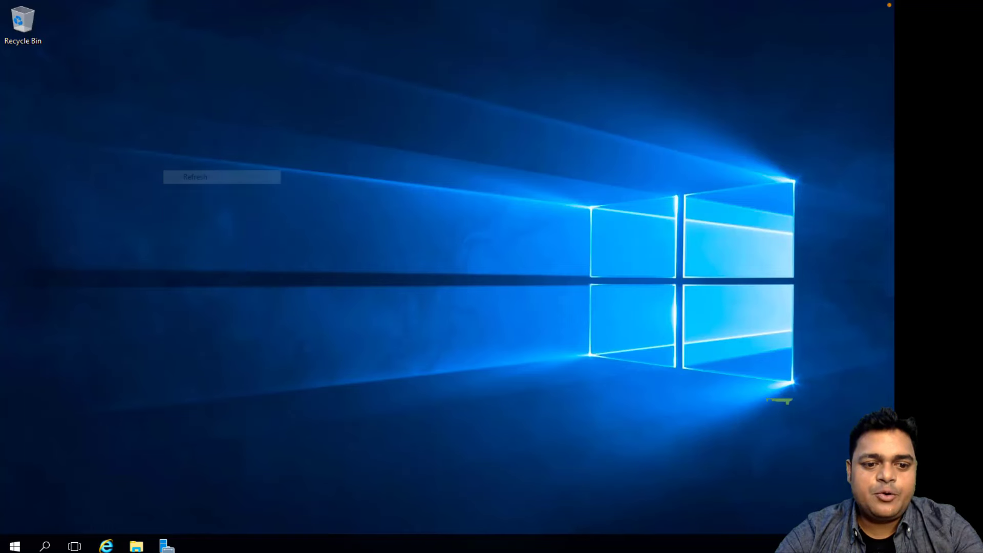
pyautogui.click(167, 545)
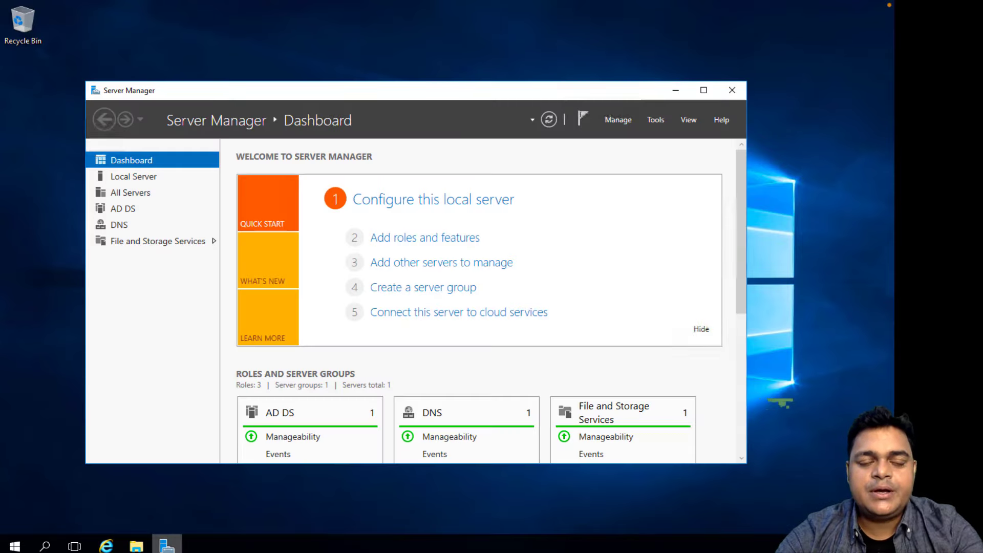
pyautogui.click(130, 192)
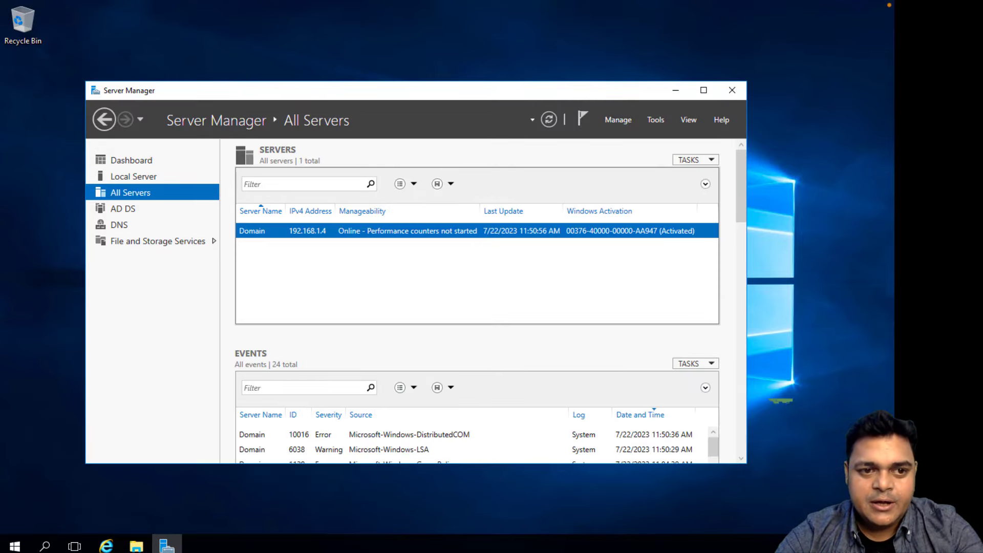
pyautogui.click(133, 176)
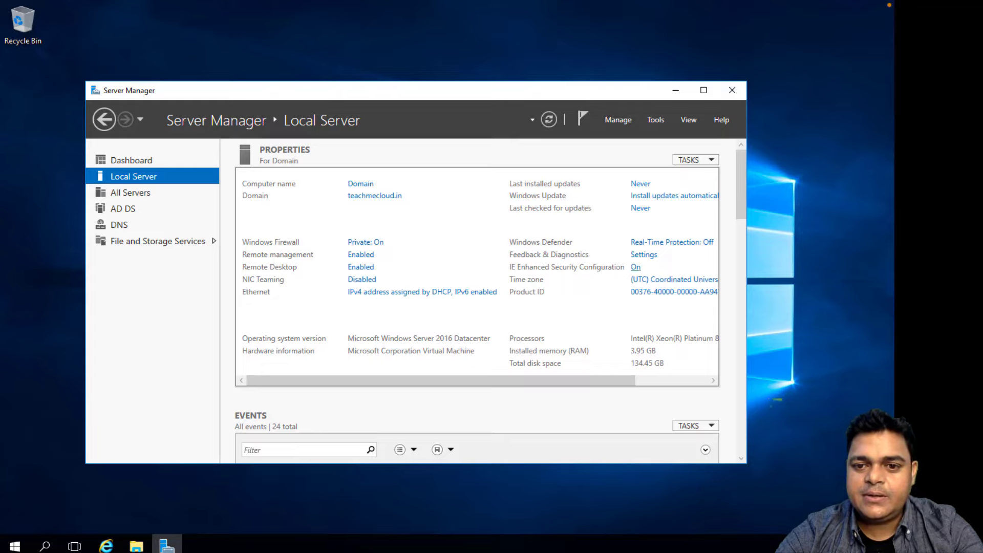
# - Set IE Enhanced Security Configuration to Off for Administrators and Users, then close Server Manager
pyautogui.click(636, 267)
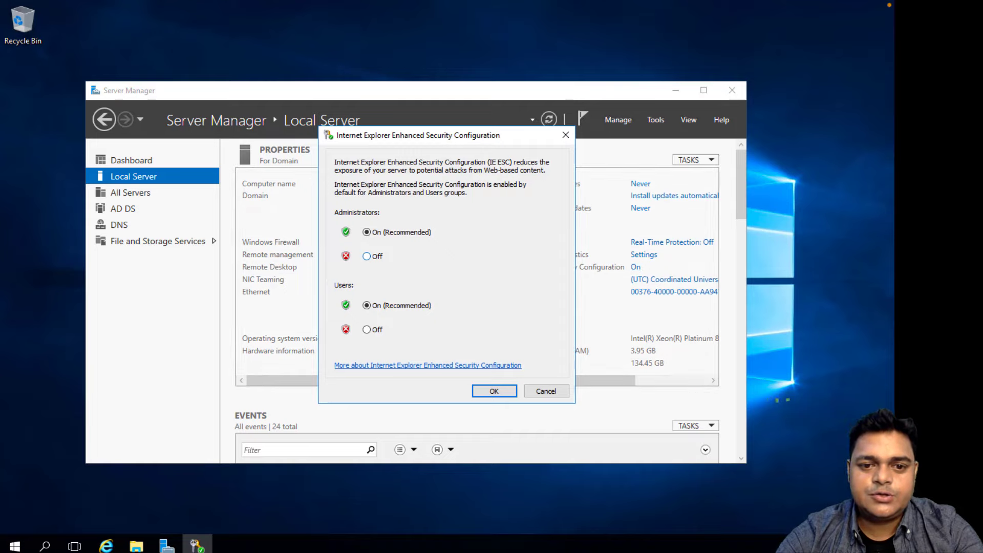
pyautogui.click(367, 256)
pyautogui.click(366, 329)
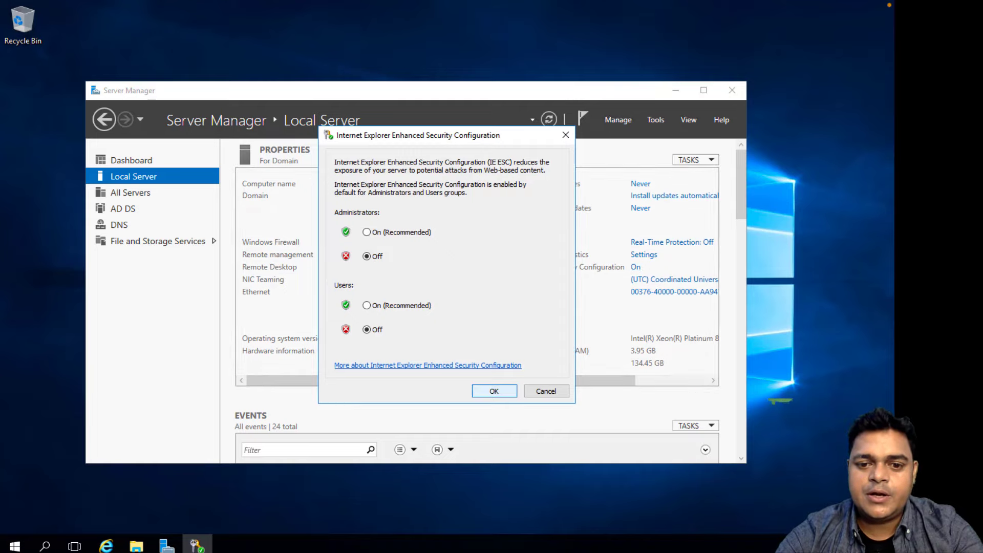
pyautogui.click(494, 391)
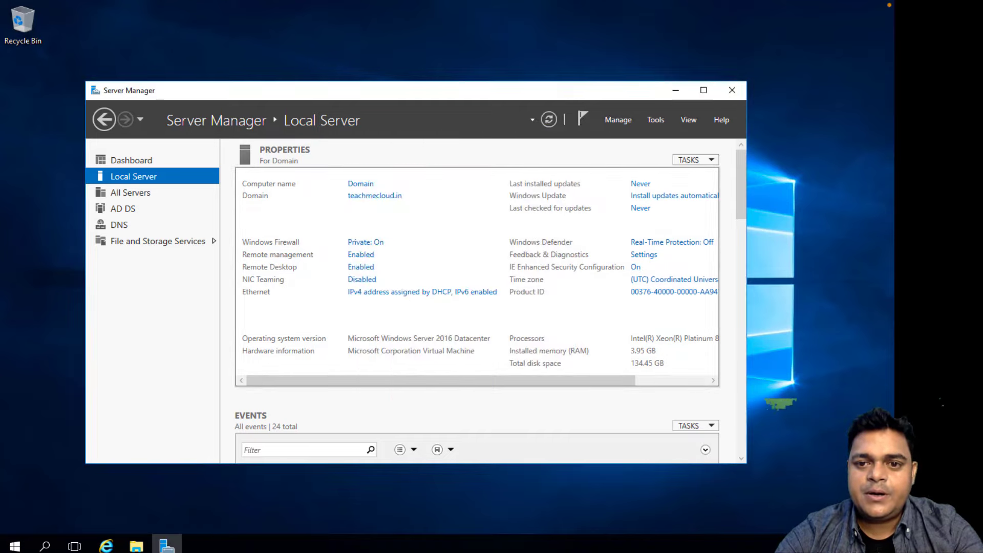
pyautogui.click(733, 90)
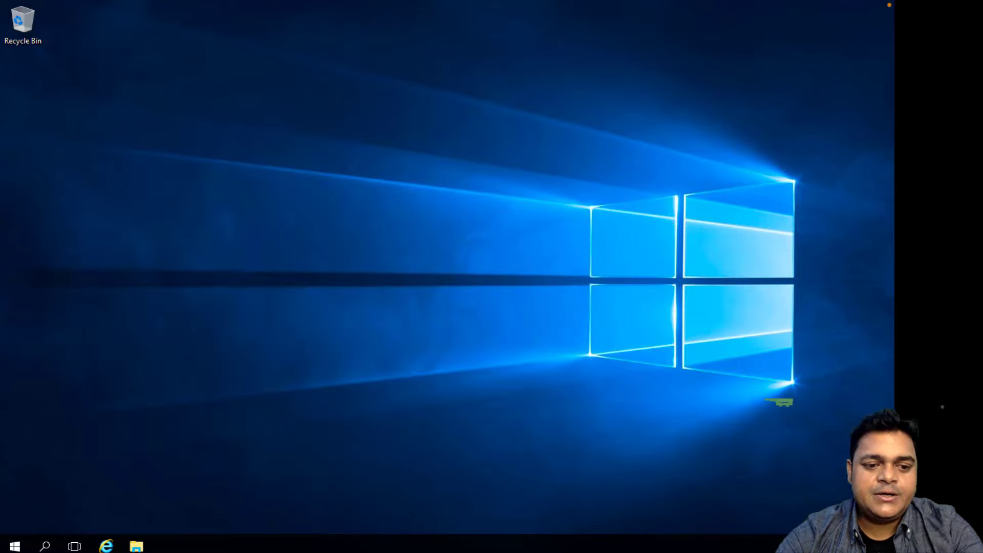
# - In Internet Explorer, search 'download azure ad connect' and open the Microsoft Download Center result
pyautogui.click(106, 546)
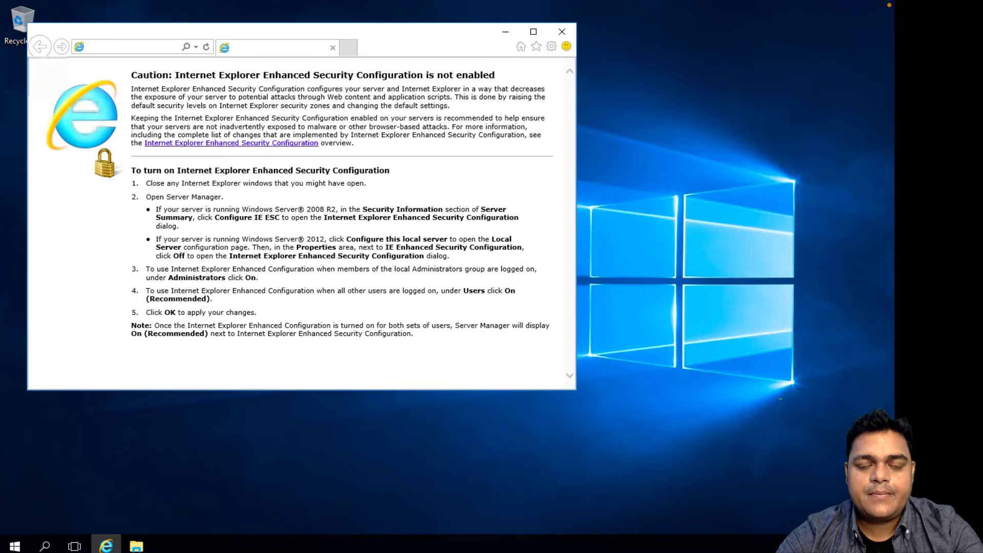
pyautogui.click(447, 308)
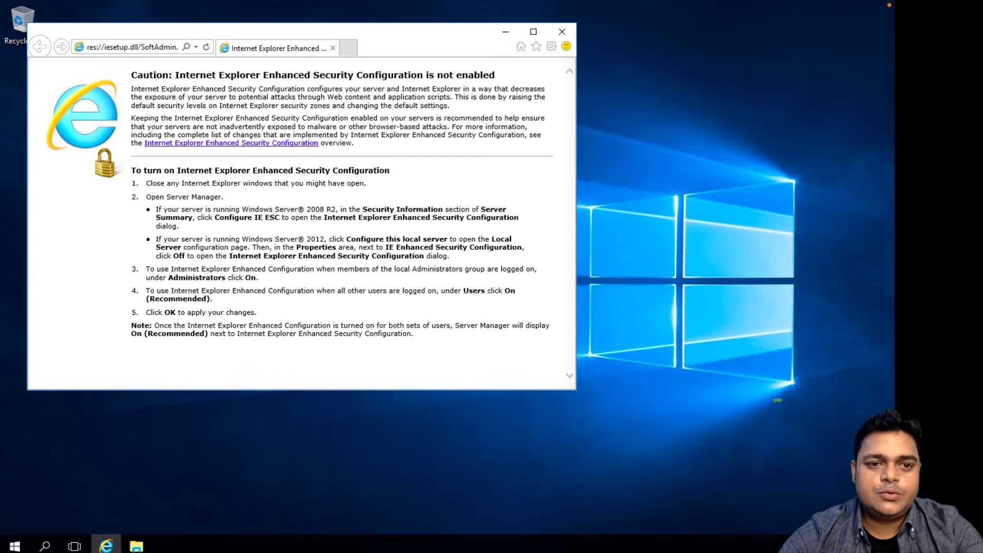
pyautogui.hotkey('alt', 'd')
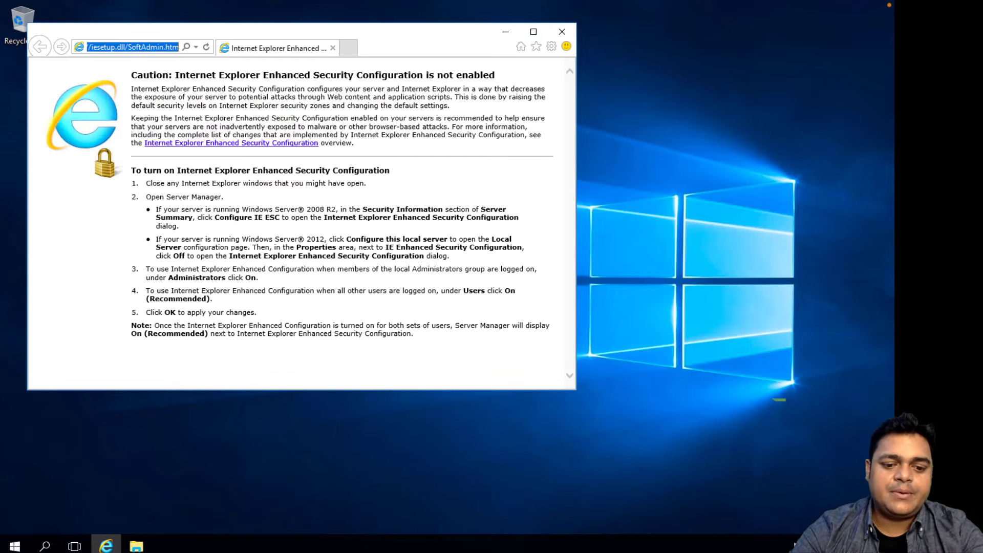
pyautogui.write('downloa')
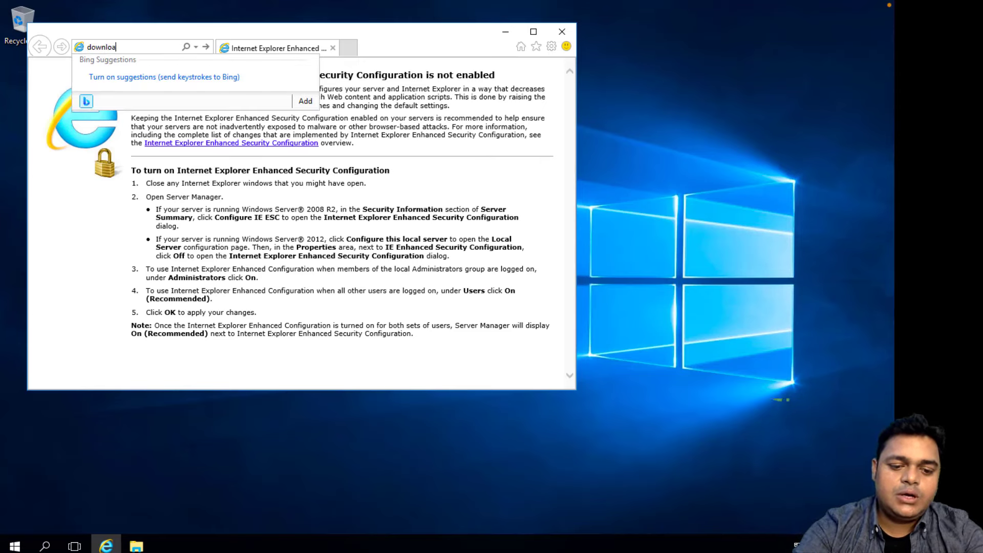
pyautogui.write('d azure ad connect')
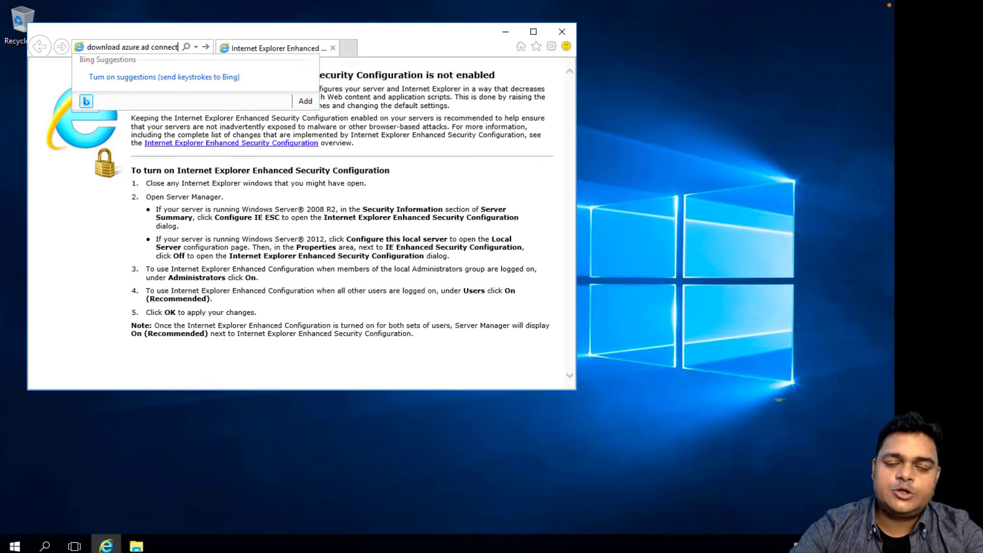
pyautogui.press('Return')
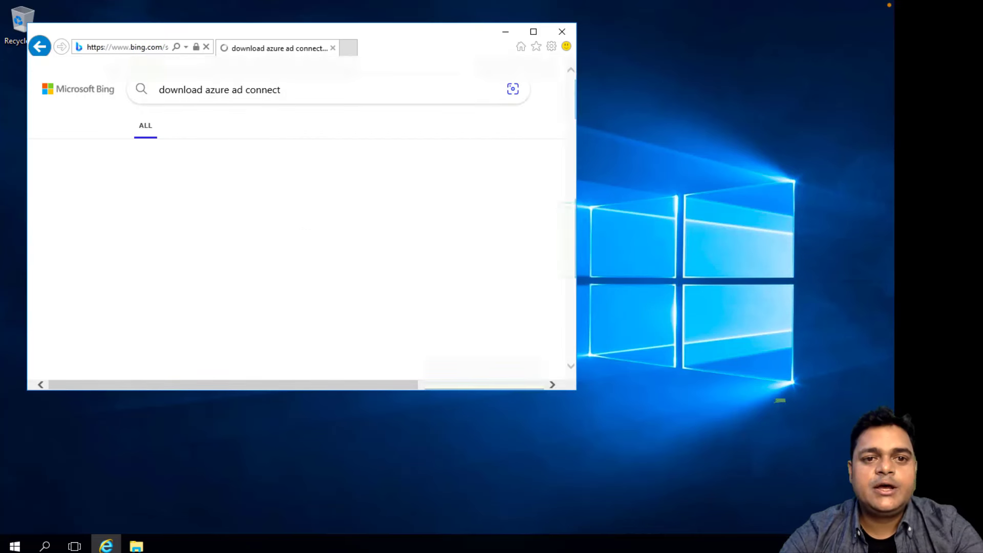
pyautogui.click(533, 32)
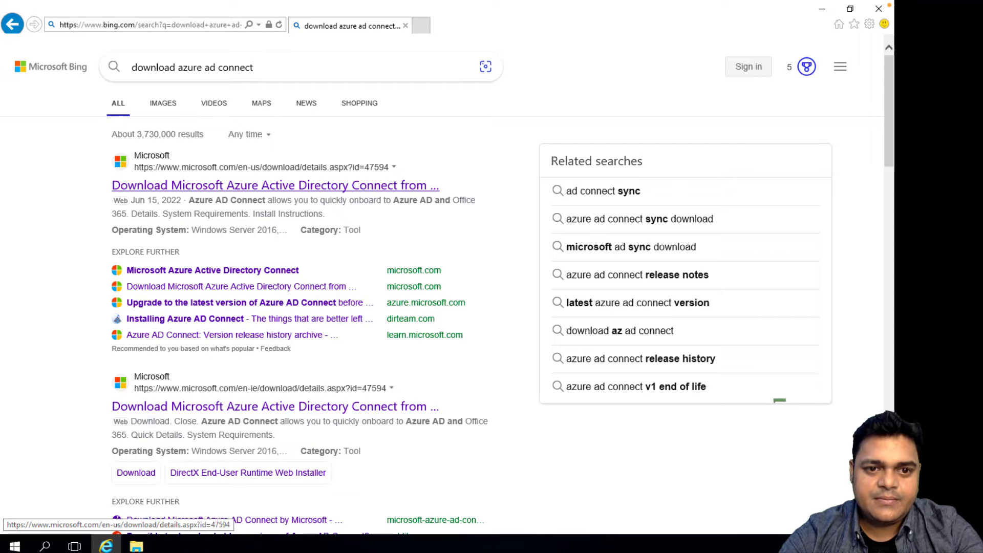
pyautogui.click(271, 186)
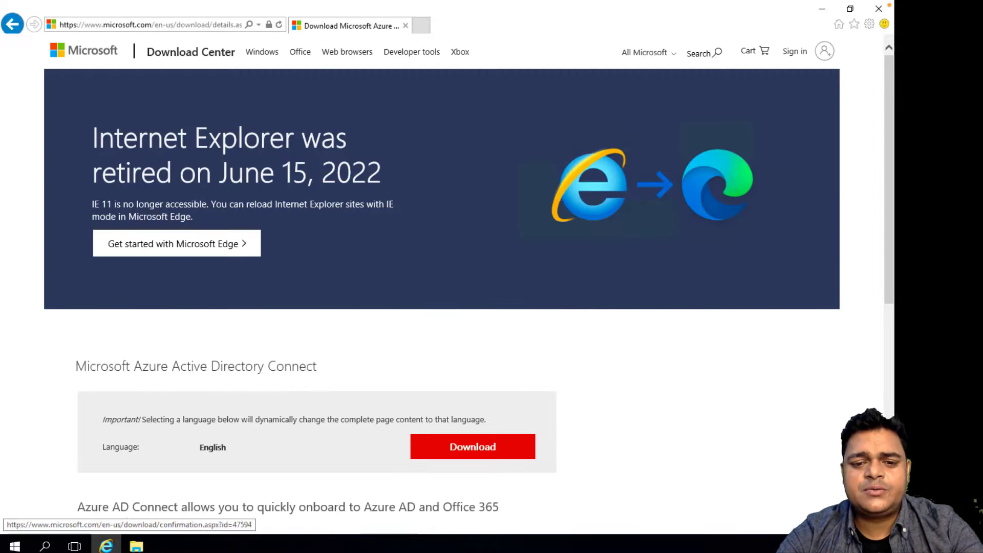
# - Download and save the 146 MB AzureADConnect.msi, then run it from the downloads list
pyautogui.click(416, 452)
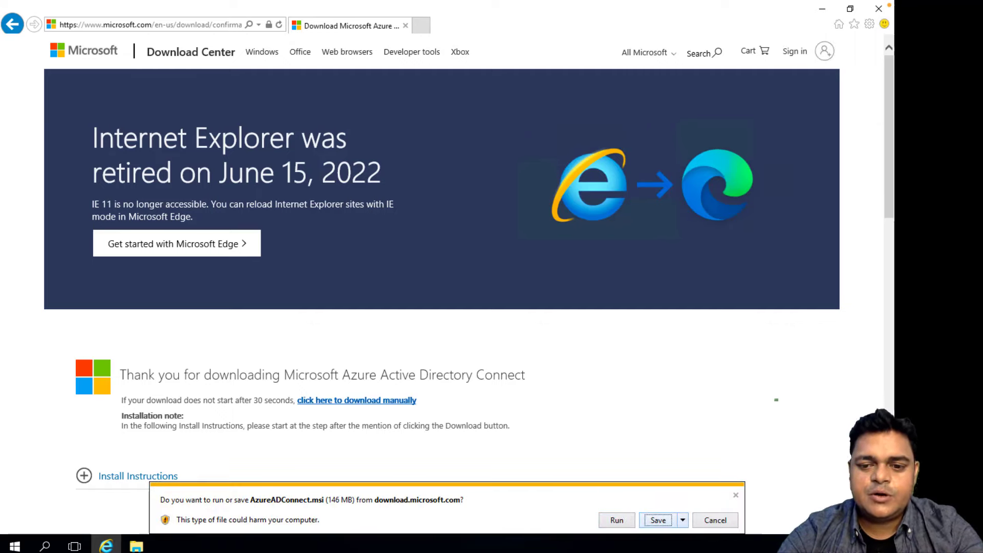
pyautogui.click(658, 520)
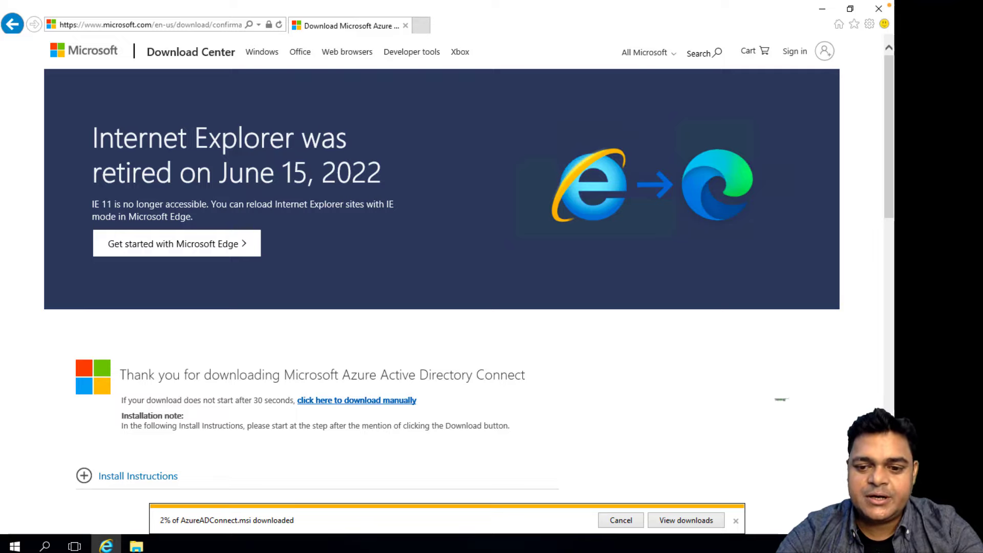
pyautogui.click(686, 521)
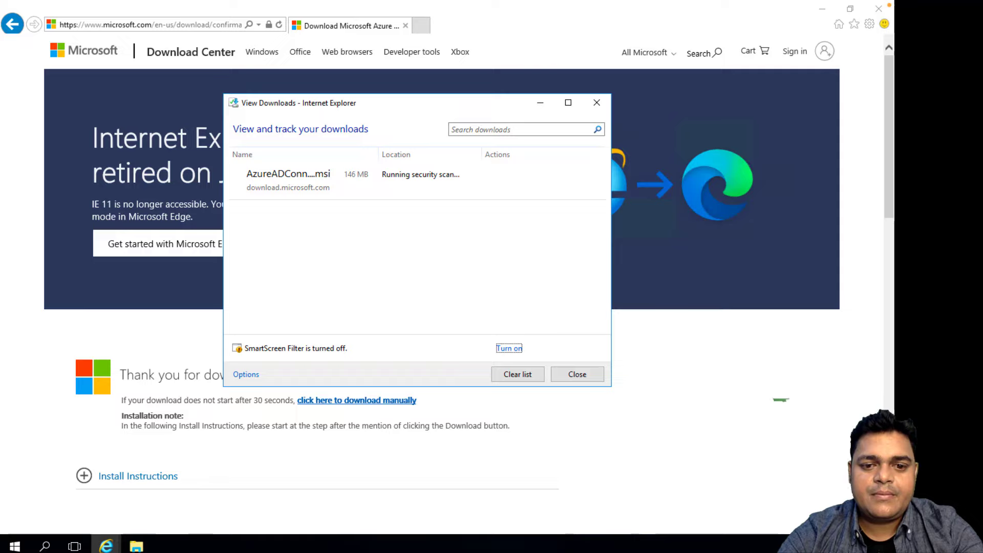
pyautogui.click(418, 181)
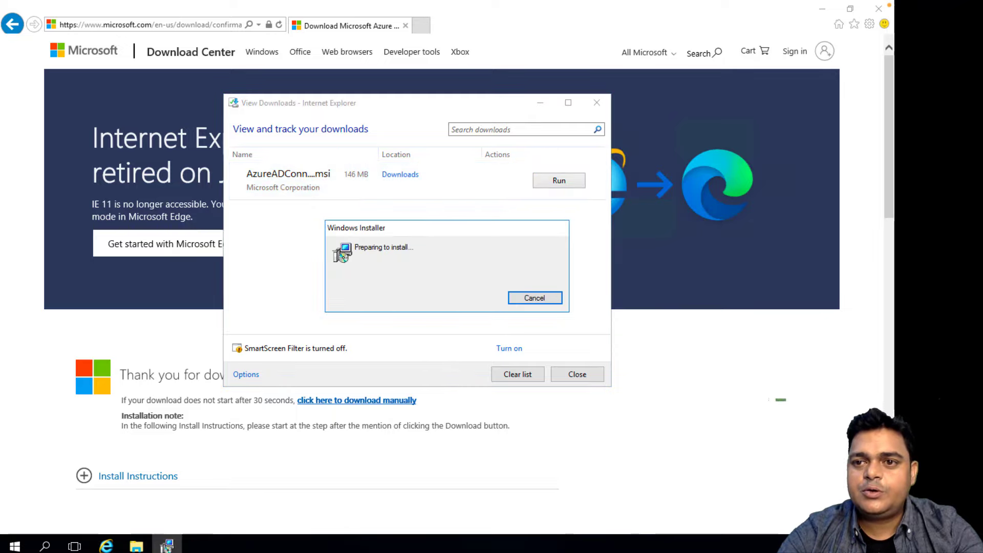
pyautogui.click(822, 9)
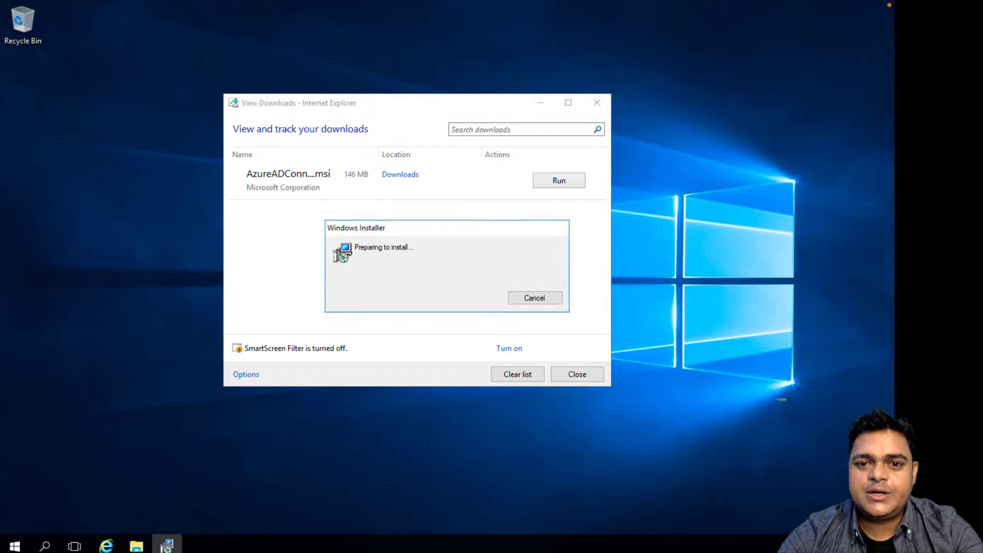
pyautogui.click(597, 103)
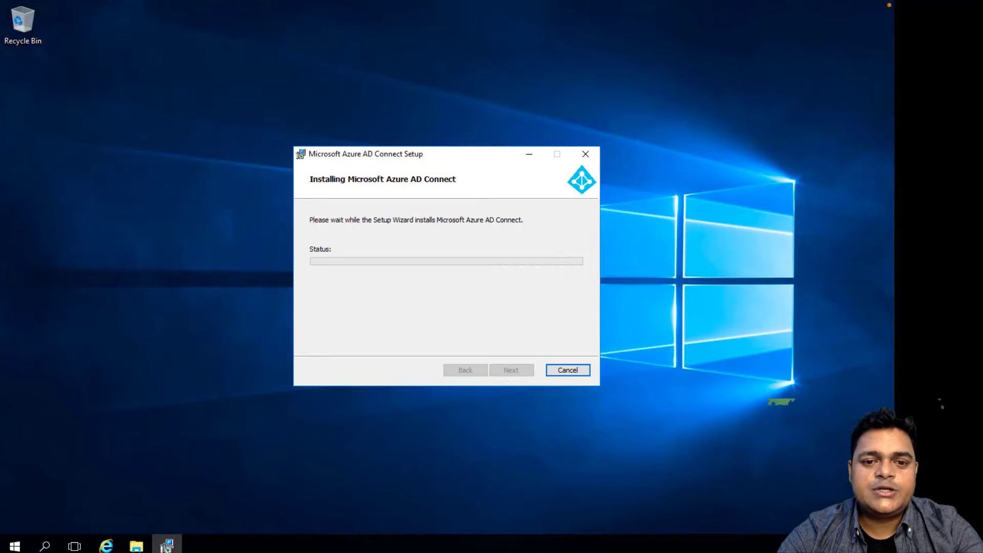
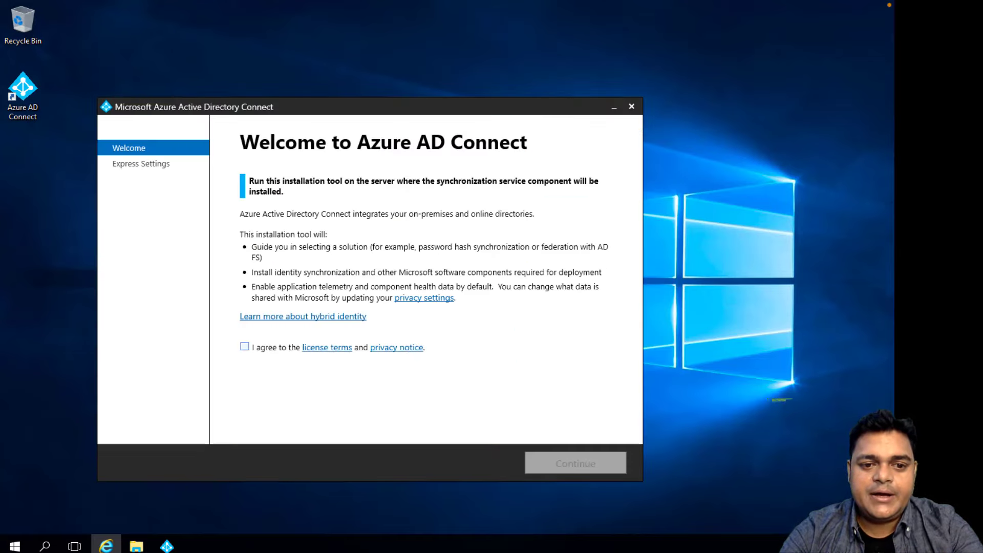
# - Accept the Azure AD Connect licence terms and choose express settings
pyautogui.click(245, 347)
pyautogui.click(576, 463)
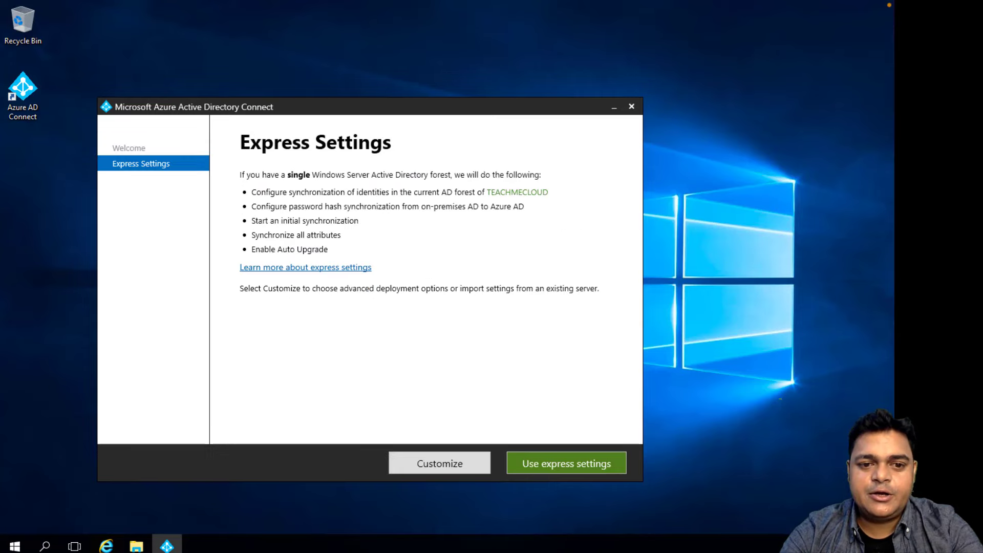
pyautogui.click(575, 463)
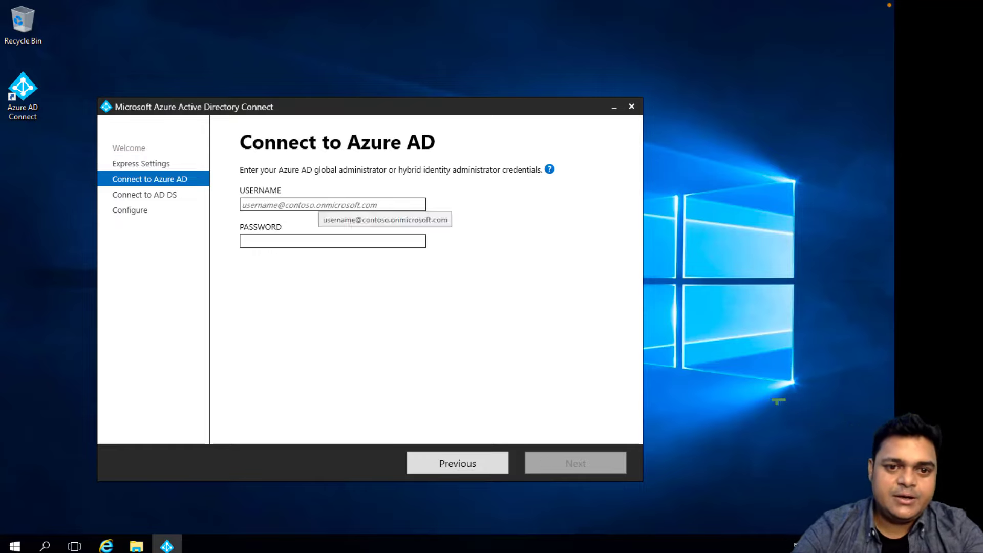
# - Sign in with the Azure AD global administrator's username and password
pyautogui.click(318, 205)
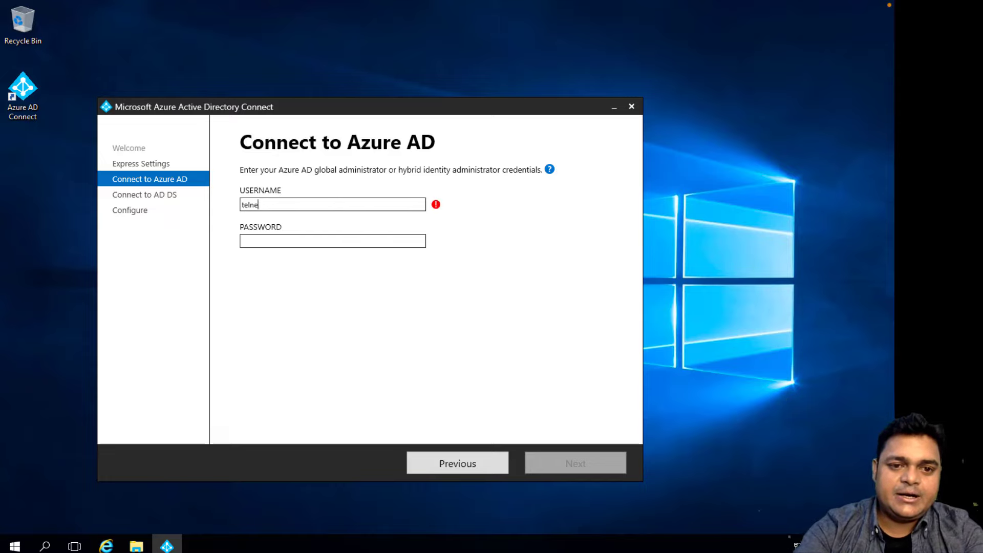
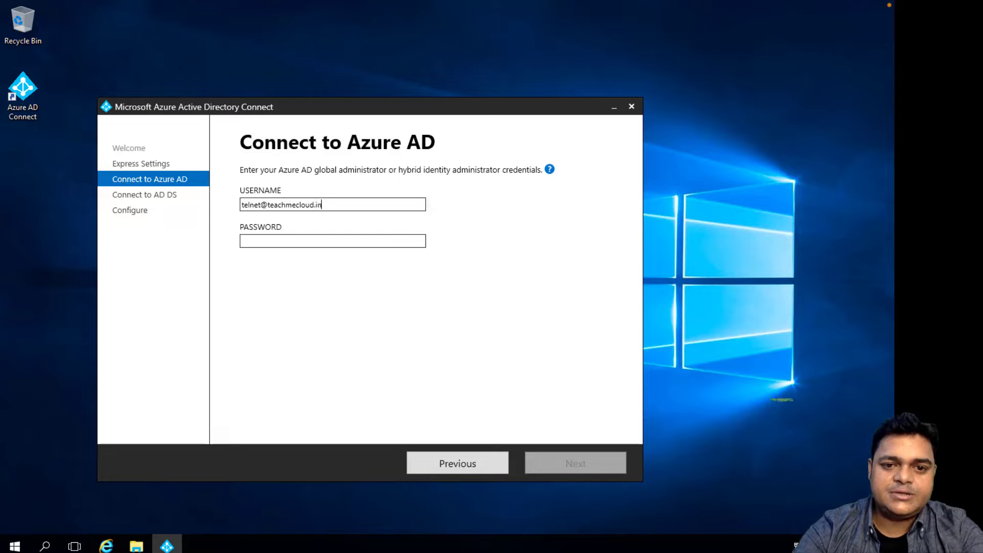
pyautogui.press('Tab')
pyautogui.write('******')
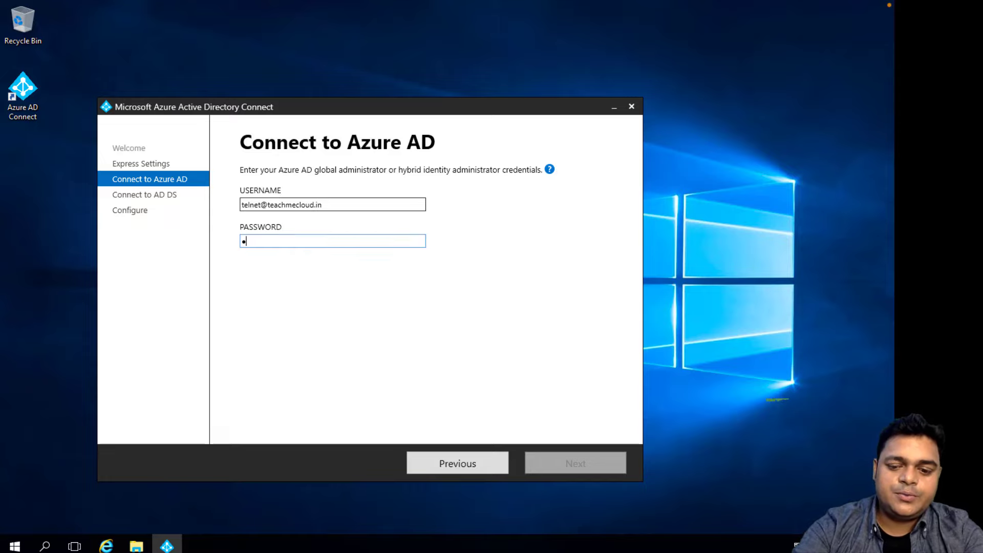
pyautogui.write('***')
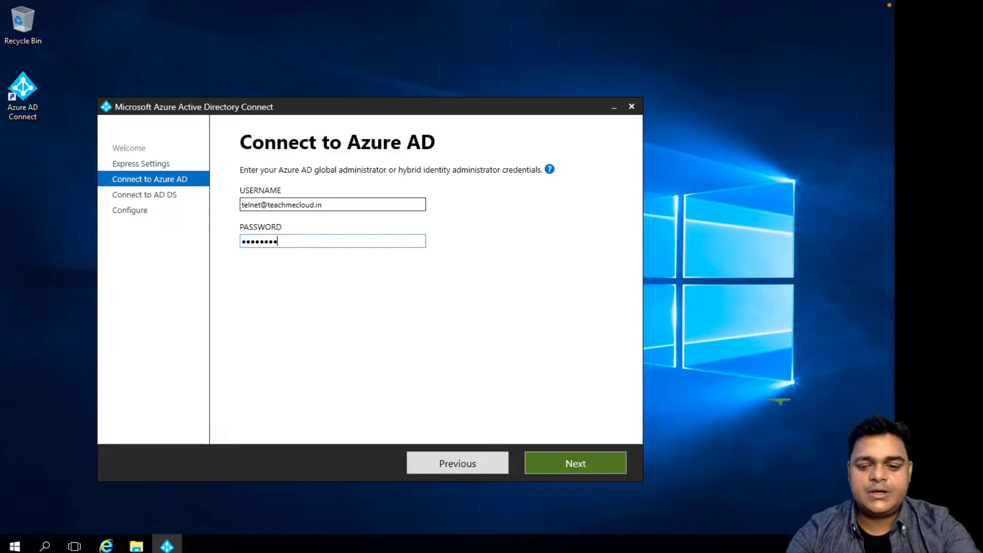
pyautogui.press('Return')
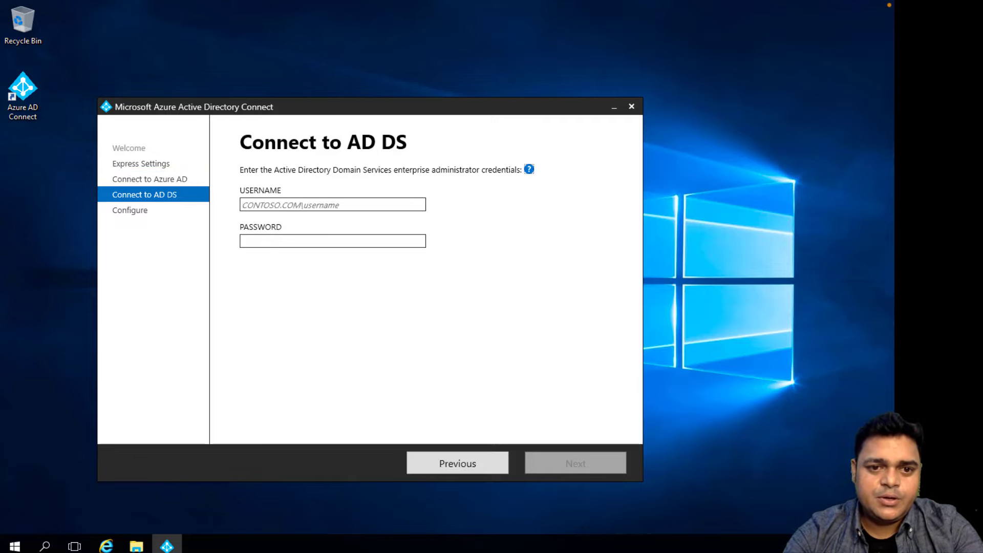
# - Enter the AD DS enterprise admin account and password, then start the synchronization install
pyautogui.write('teach')
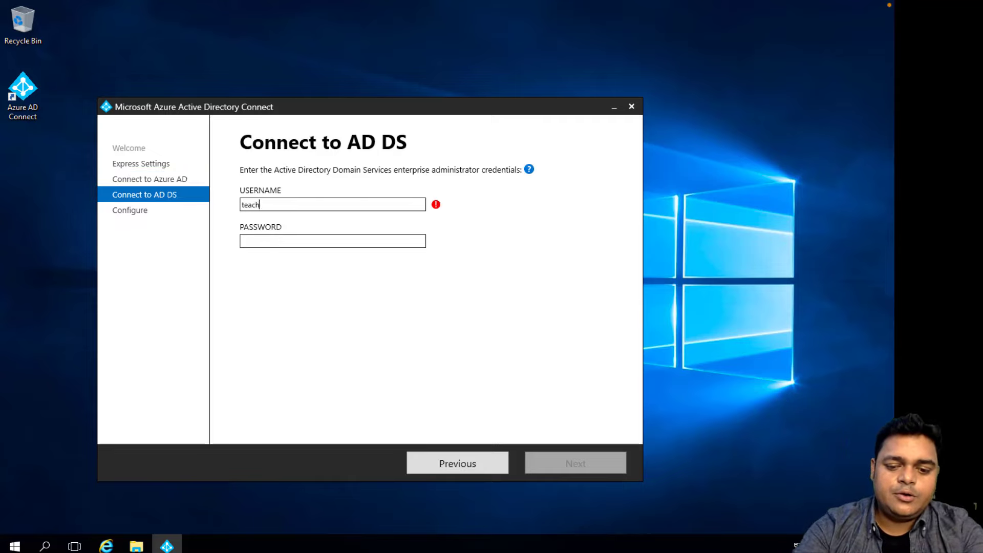
pyautogui.write('mecloud.i')
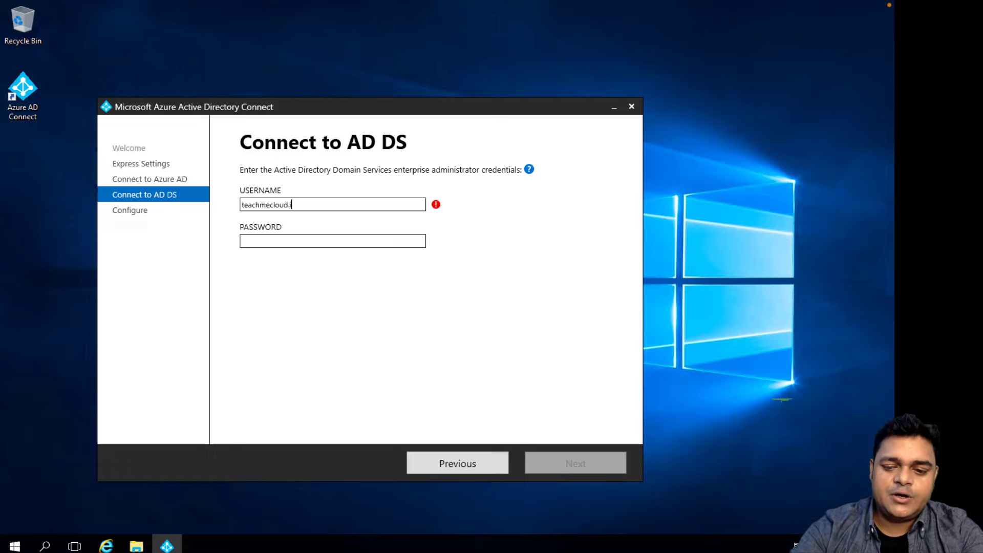
pyautogui.write('n\\web')
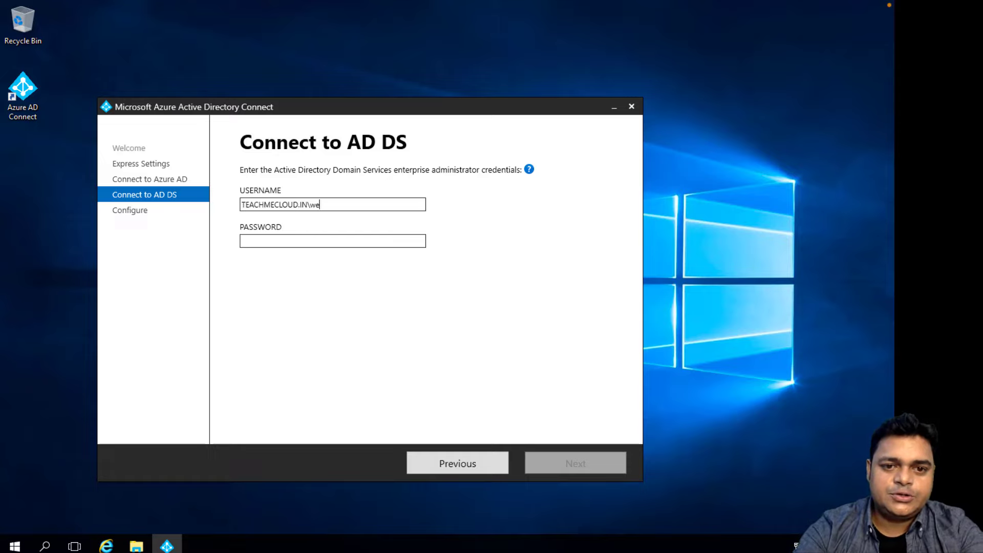
pyautogui.press('Tab')
pyautogui.write('*****')
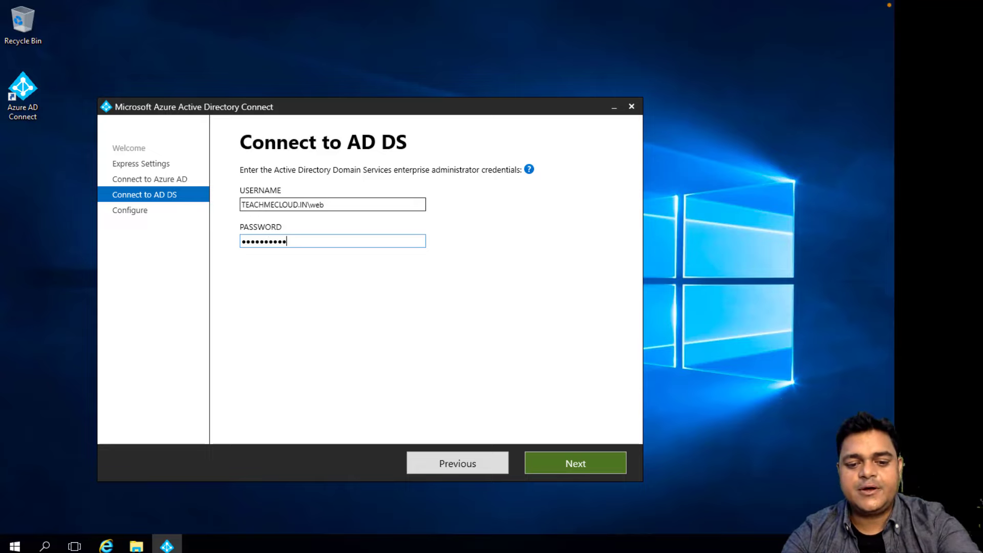
pyautogui.press('Return')
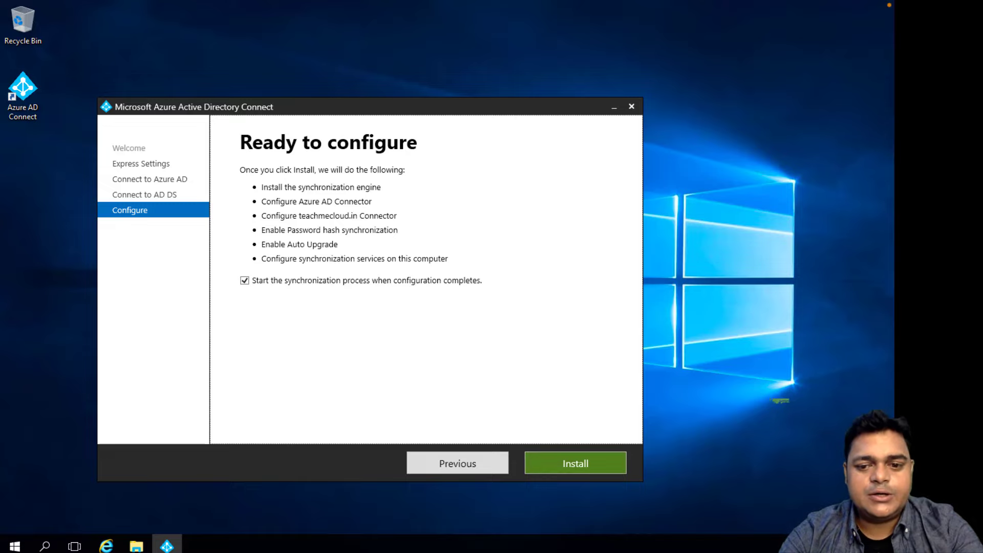
pyautogui.press('Return')
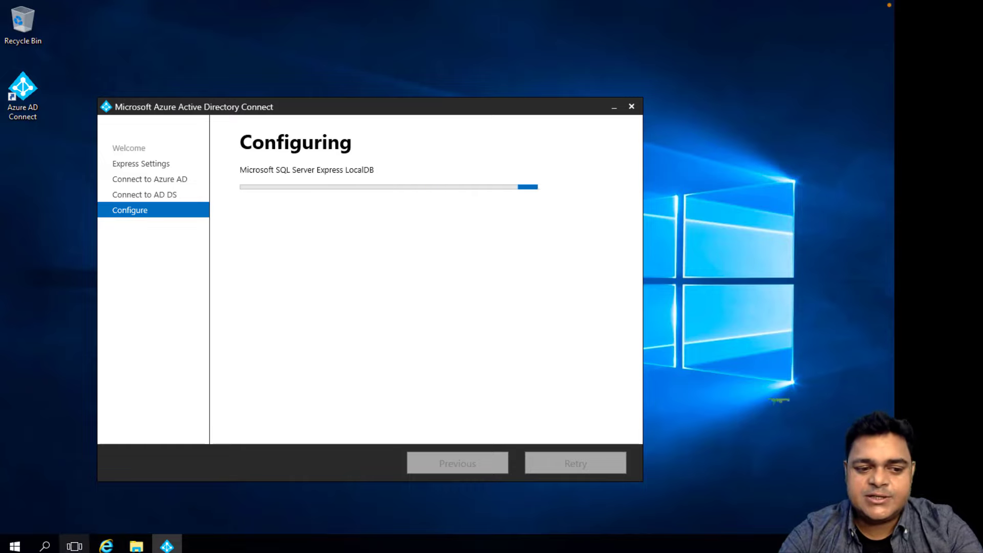
pyautogui.click(14, 546)
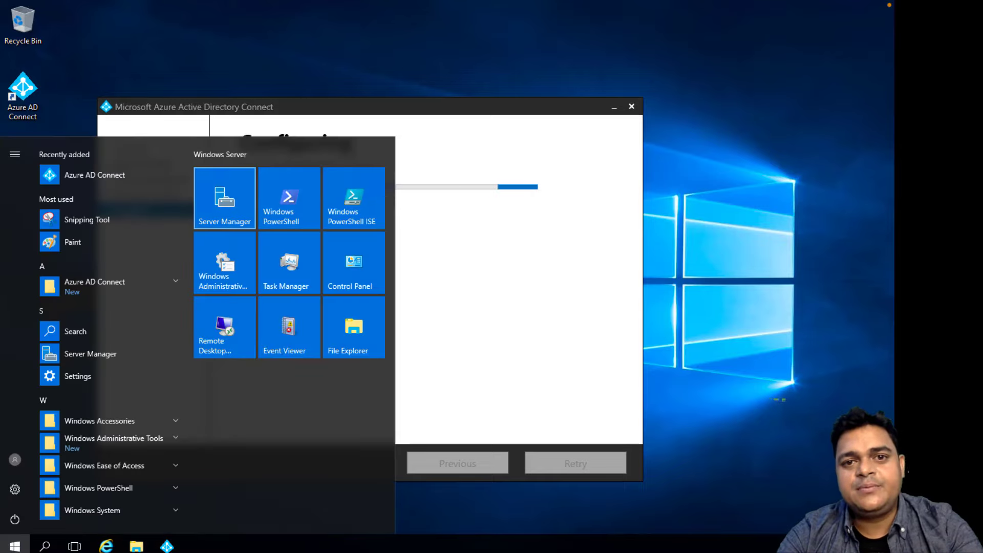
pyautogui.click(224, 199)
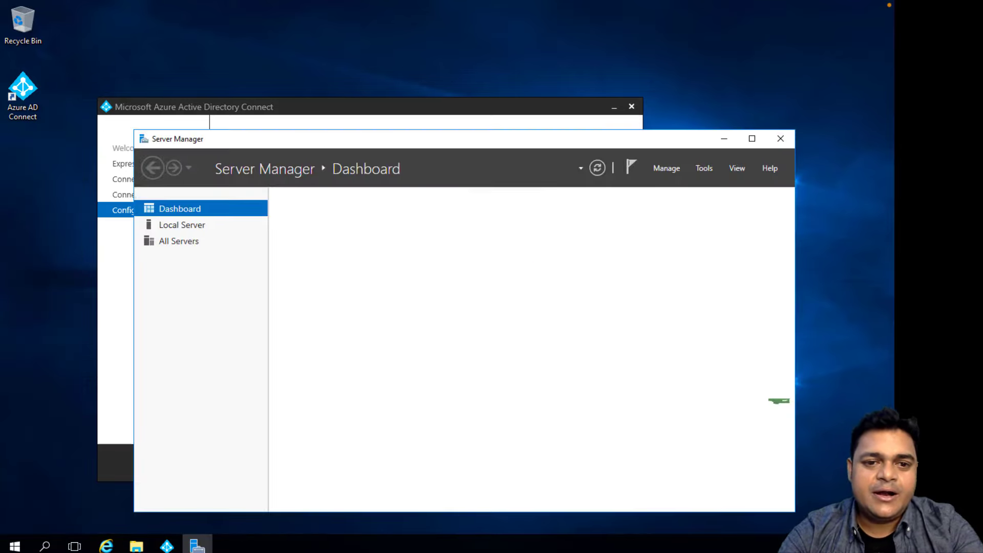
pyautogui.click(752, 139)
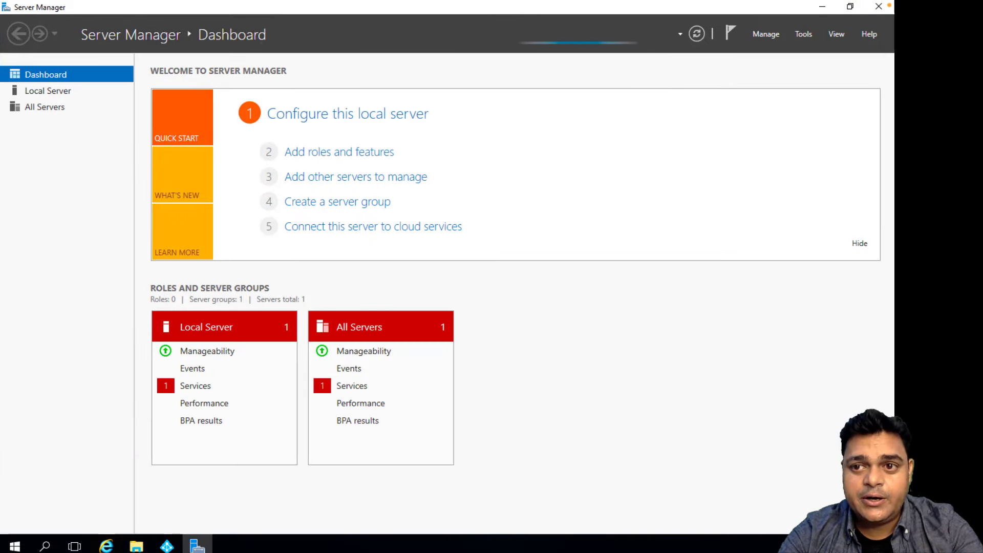
pyautogui.click(804, 34)
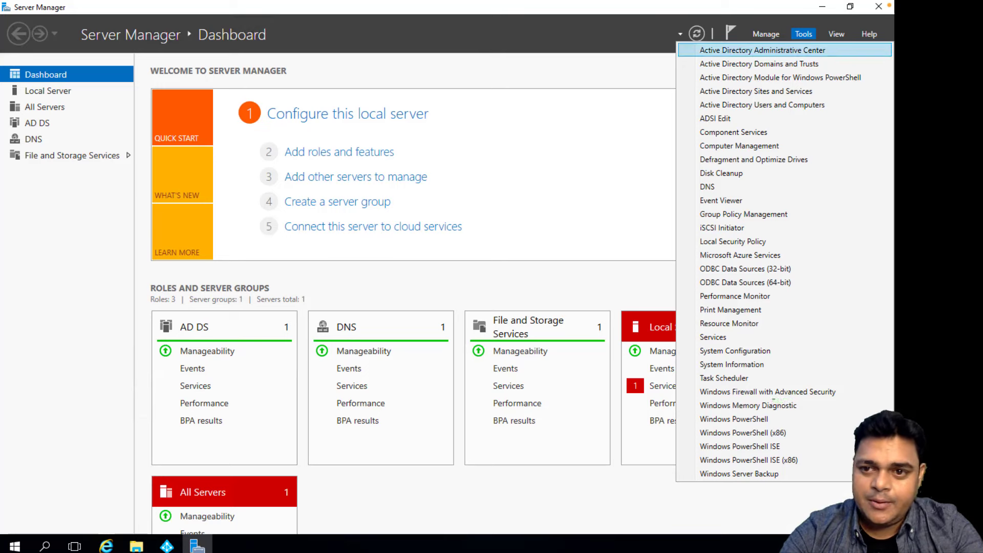
pyautogui.click(762, 105)
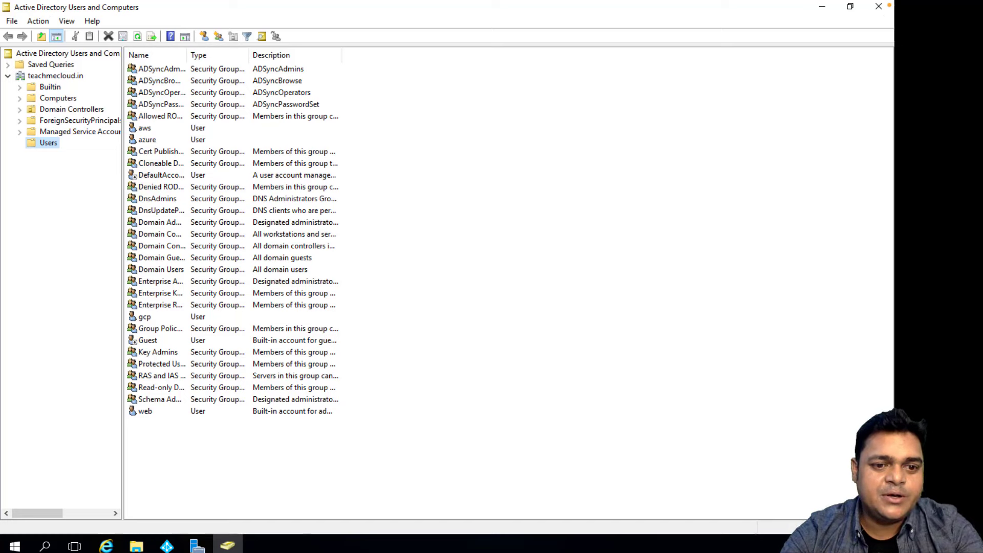
pyautogui.click(145, 317)
pyautogui.press('F2')
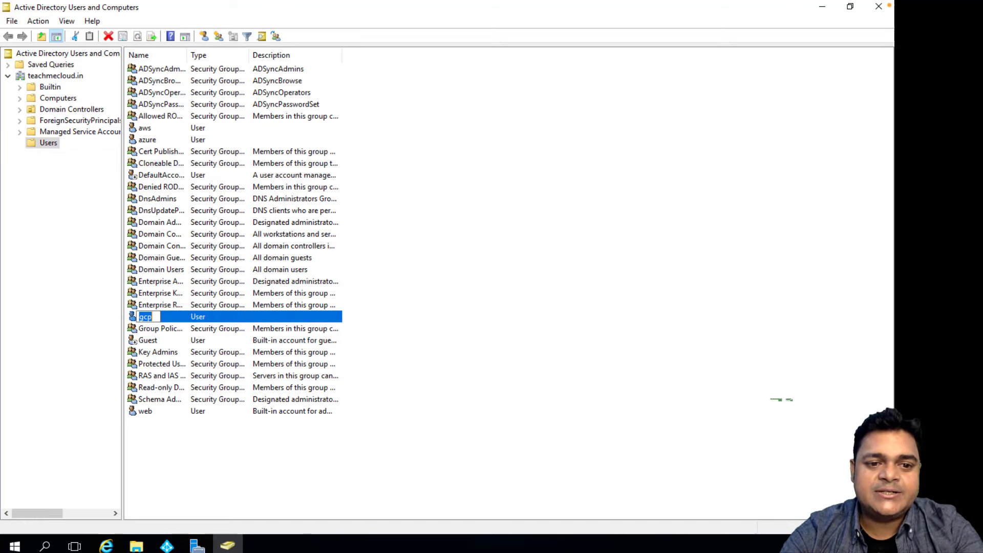
pyautogui.press('Escape')
pyautogui.press('Return')
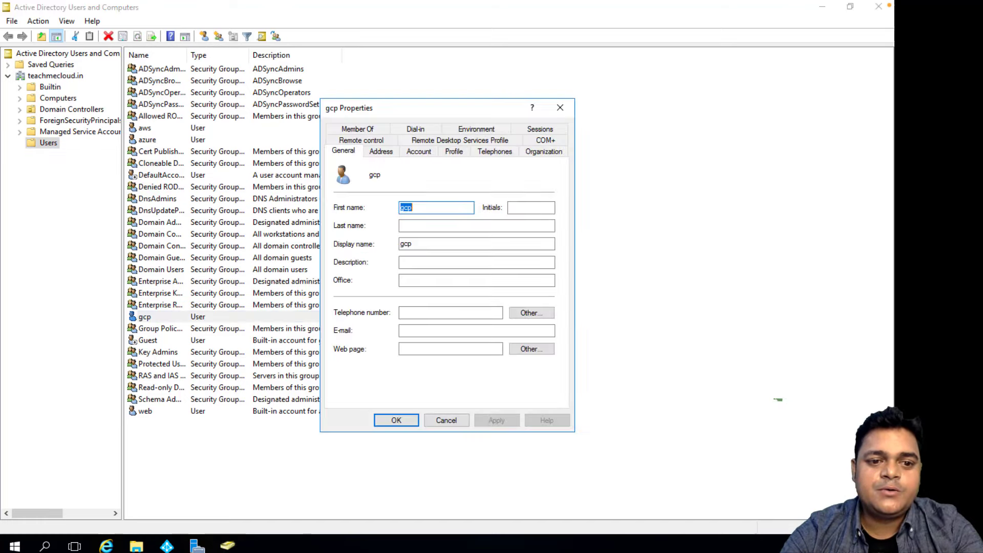
pyautogui.click(357, 128)
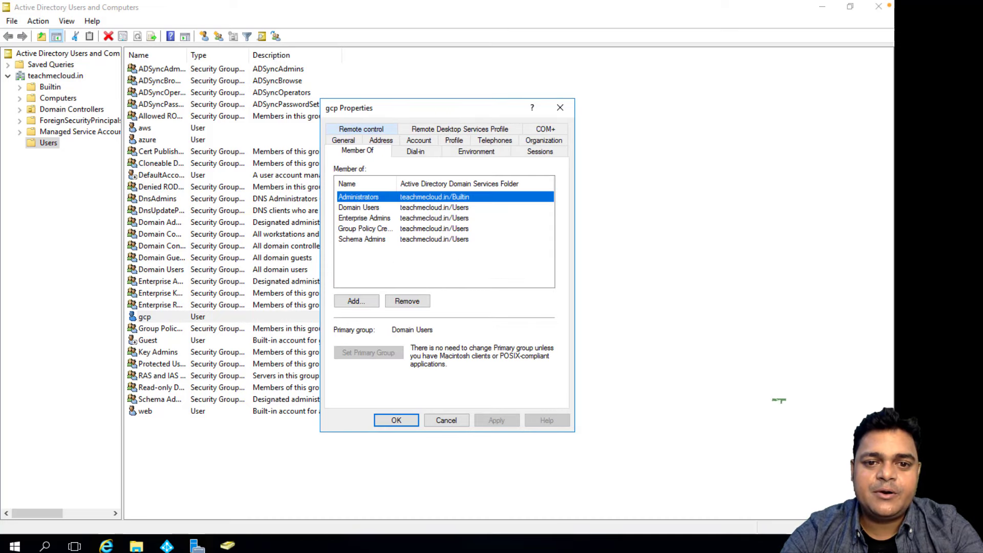
pyautogui.click(560, 107)
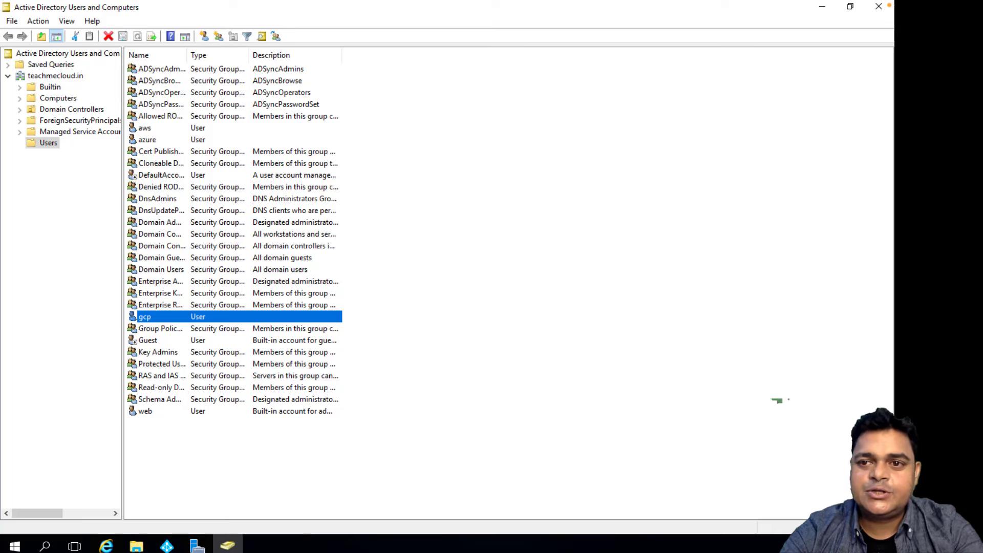
pyautogui.click(822, 6)
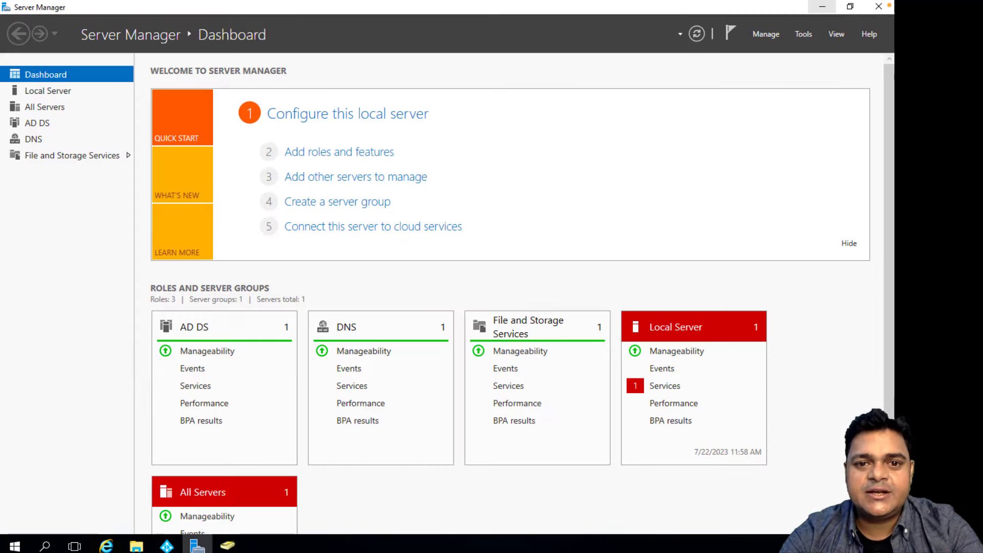
# - Leave the installer running and dismiss the reconnect prompt to reach the Default Directory overview
pyautogui.click(823, 6)
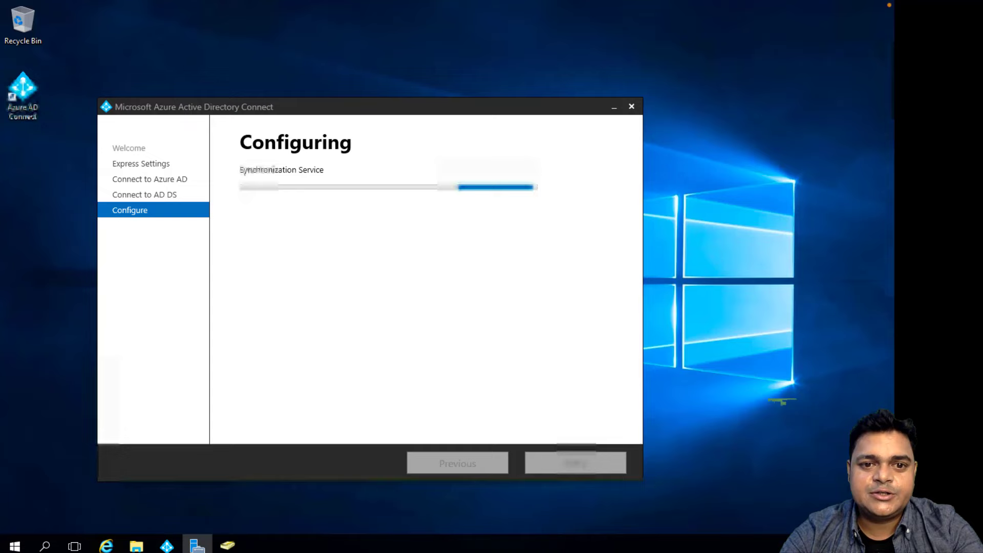
pyautogui.hotkey('ctrl', 'Left')
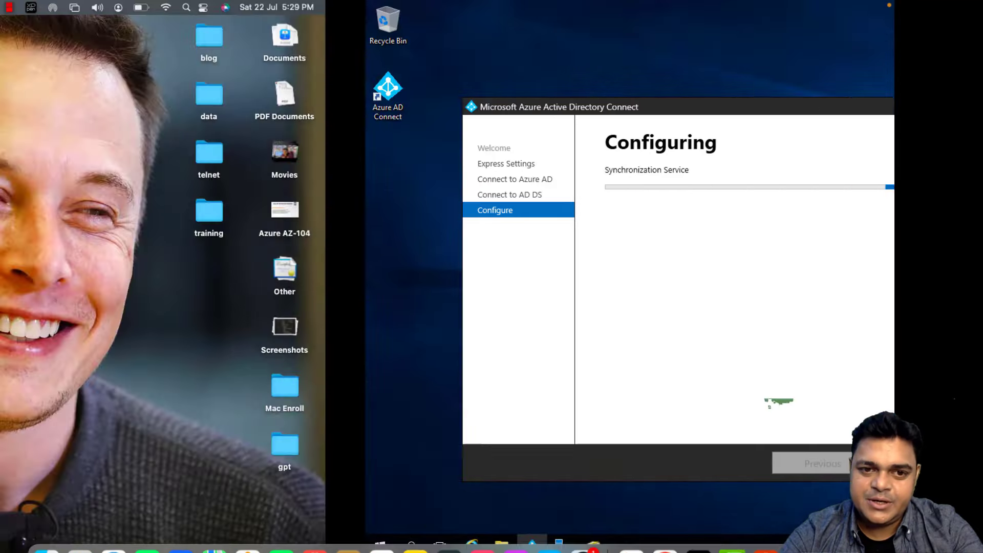
pyautogui.rightClick(732, 535)
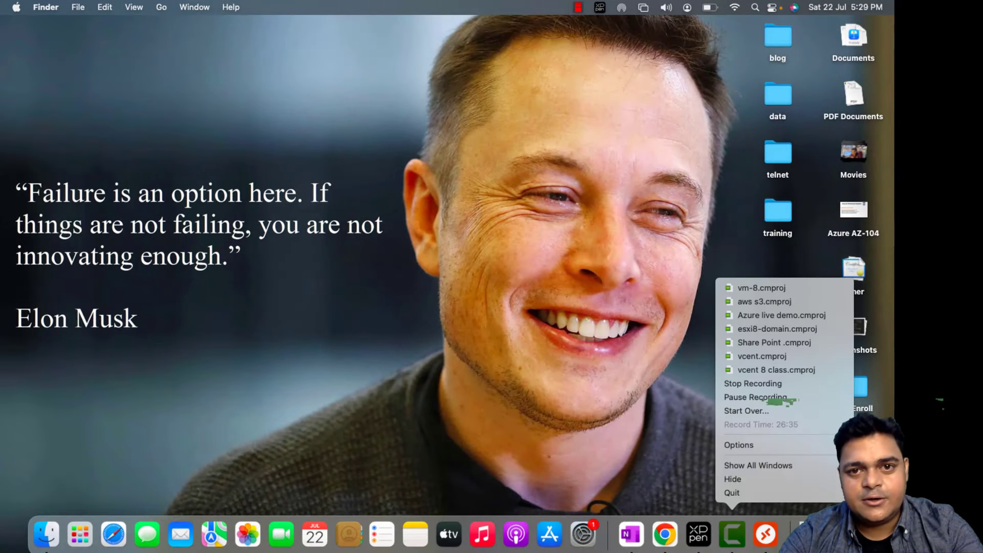
pyautogui.click(779, 398)
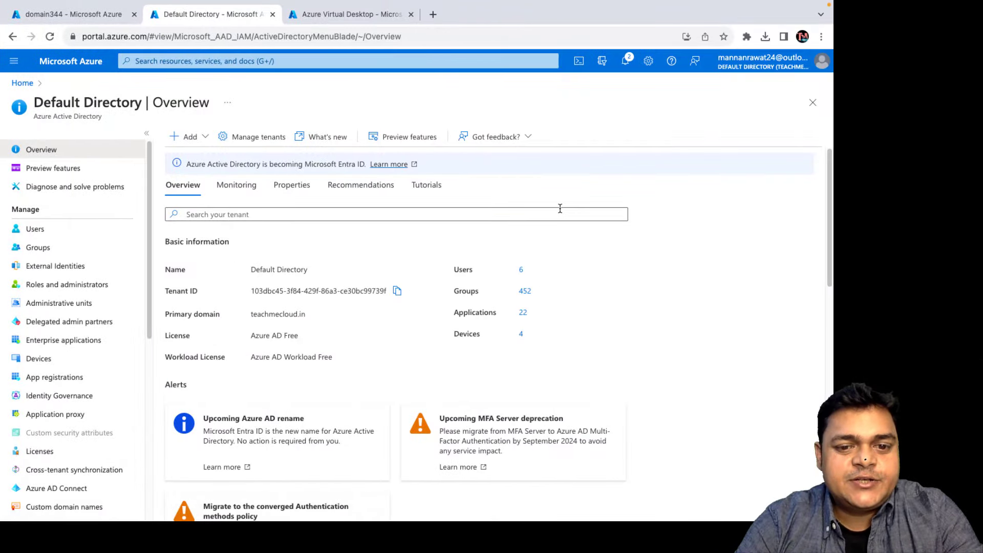
pyautogui.hotkey('ctrl', 'Right')
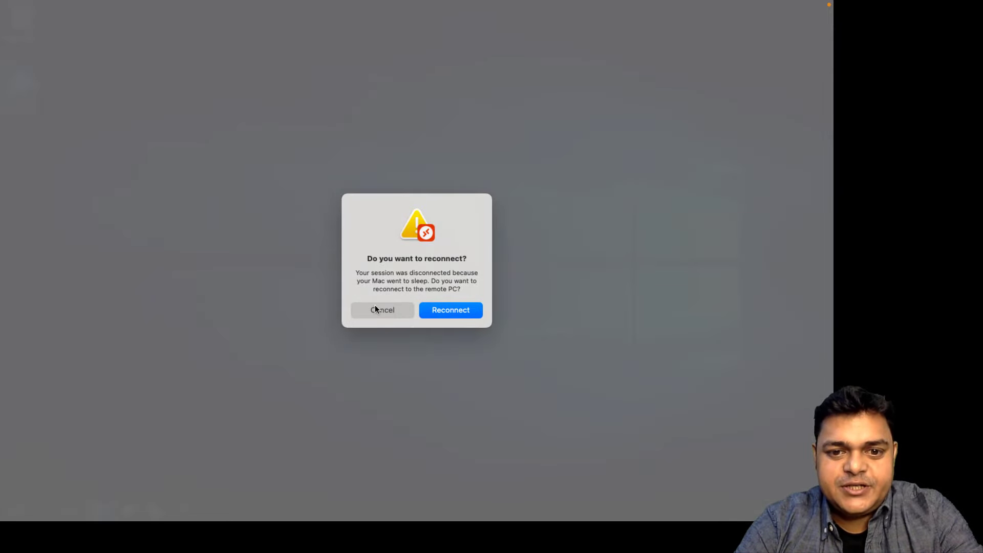
pyautogui.click(375, 307)
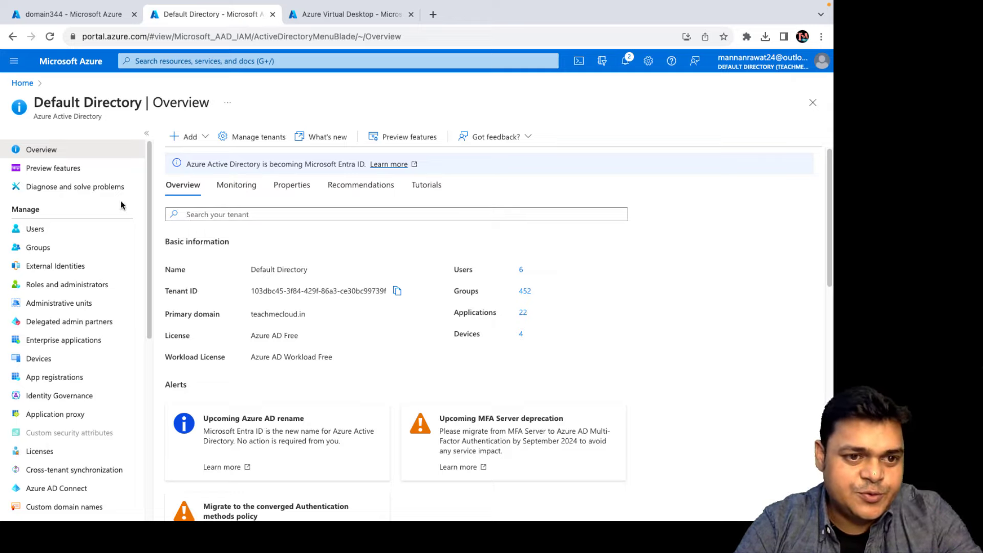
# - List All users, widen the On-premises sync column, and close the Azure Virtual Desktop tab
pyautogui.click(34, 230)
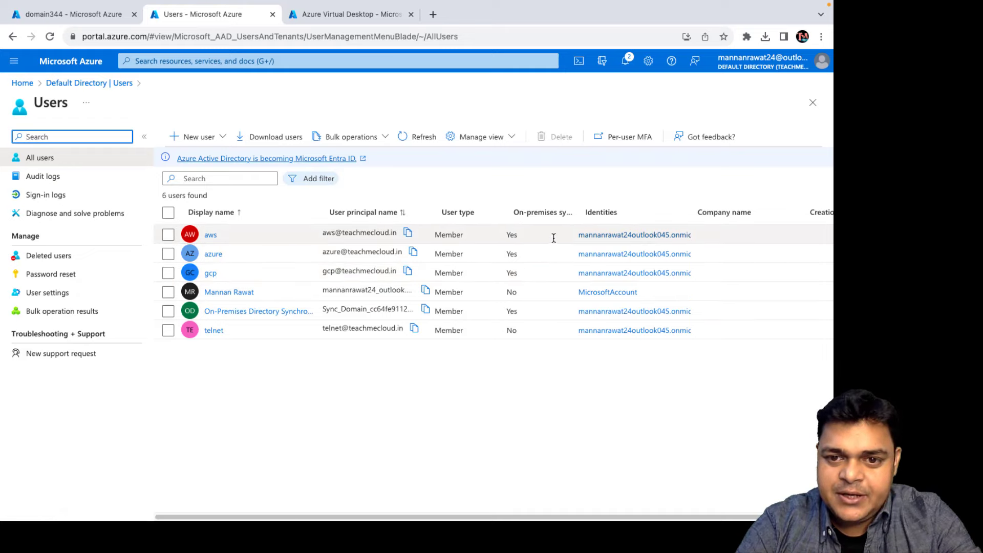
pyautogui.moveTo(583, 205); pyautogui.dragTo(637, 205)
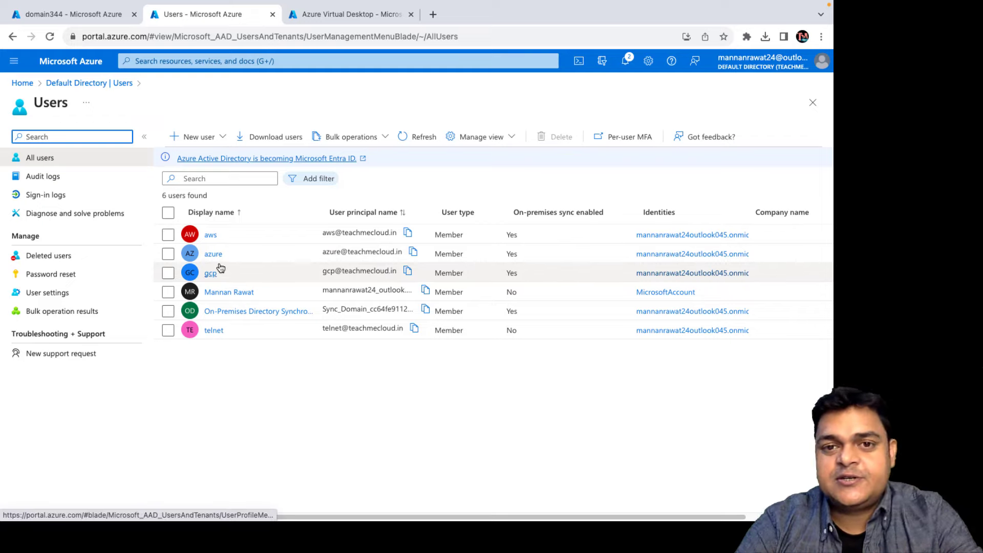
pyautogui.click(411, 14)
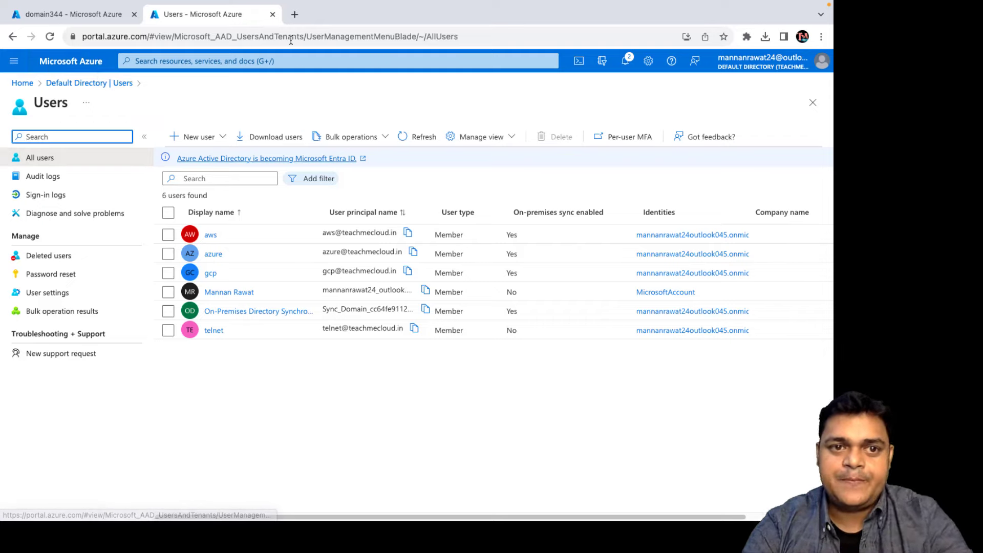
# - Open the Azure portal home page in a new tab and sign in with the existing account
pyautogui.rightClick(83, 66)
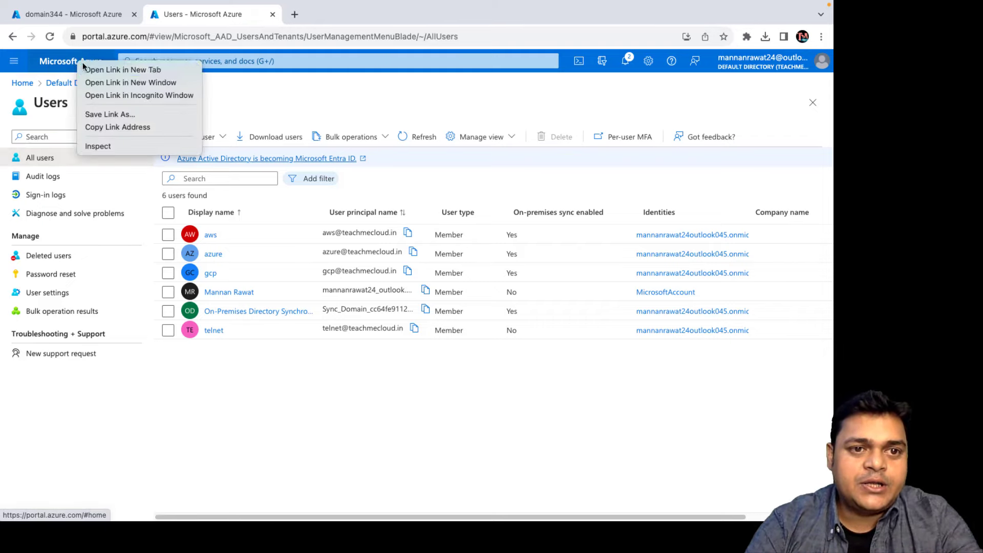
pyautogui.click(115, 69)
pyautogui.click(336, 15)
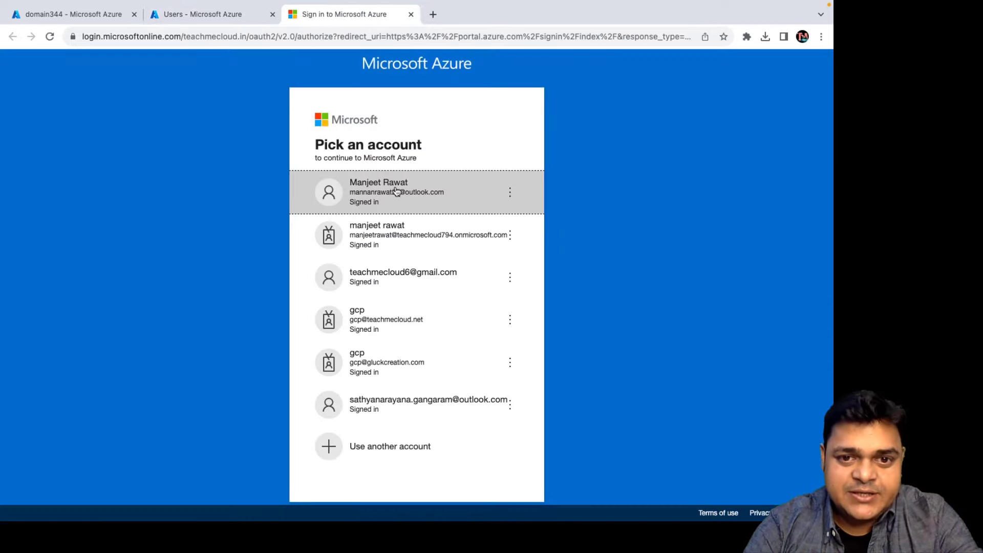
pyautogui.click(395, 190)
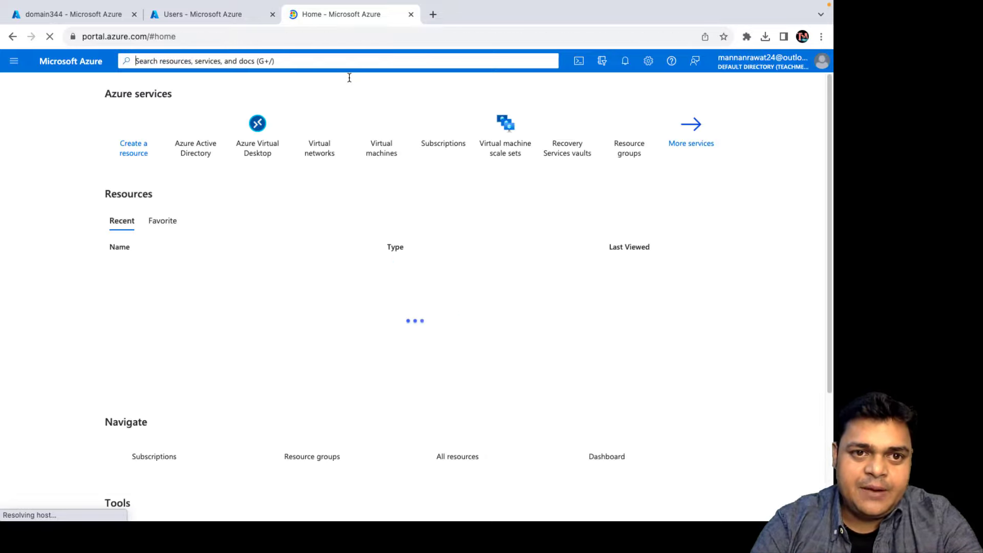
# - Search 'avd', open Azure Virtual Desktop, and dismiss the credit notifications
pyautogui.click(348, 61)
pyautogui.write('avd')
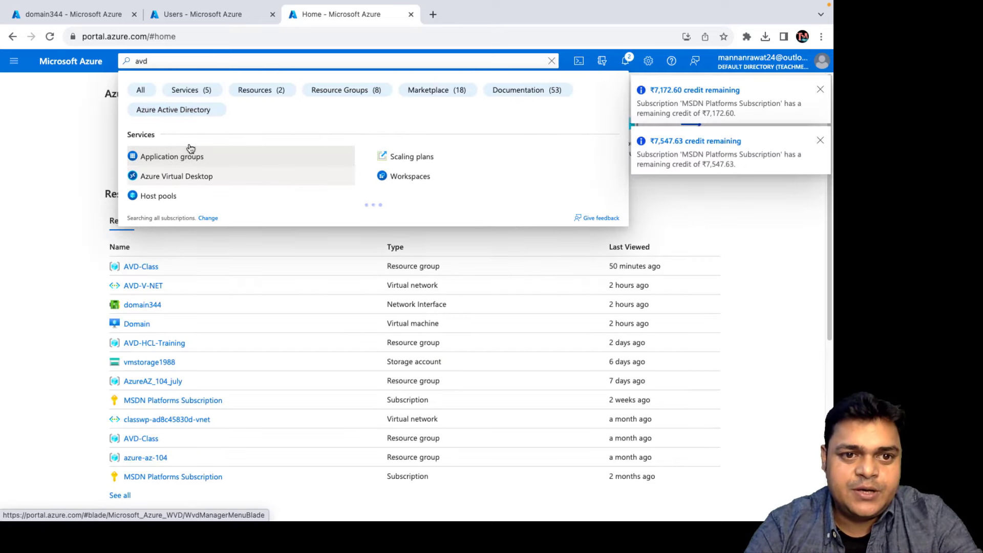
pyautogui.click(169, 177)
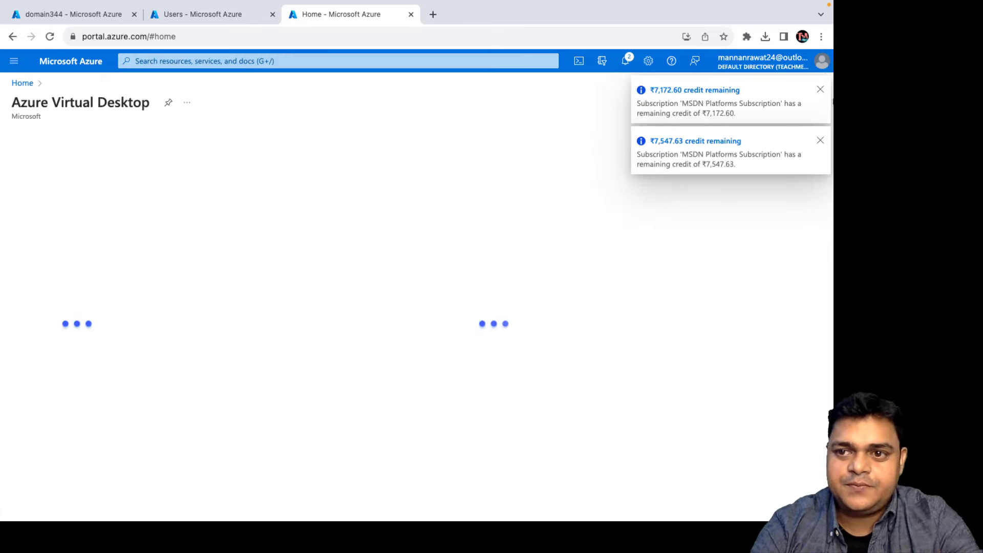
pyautogui.click(820, 90)
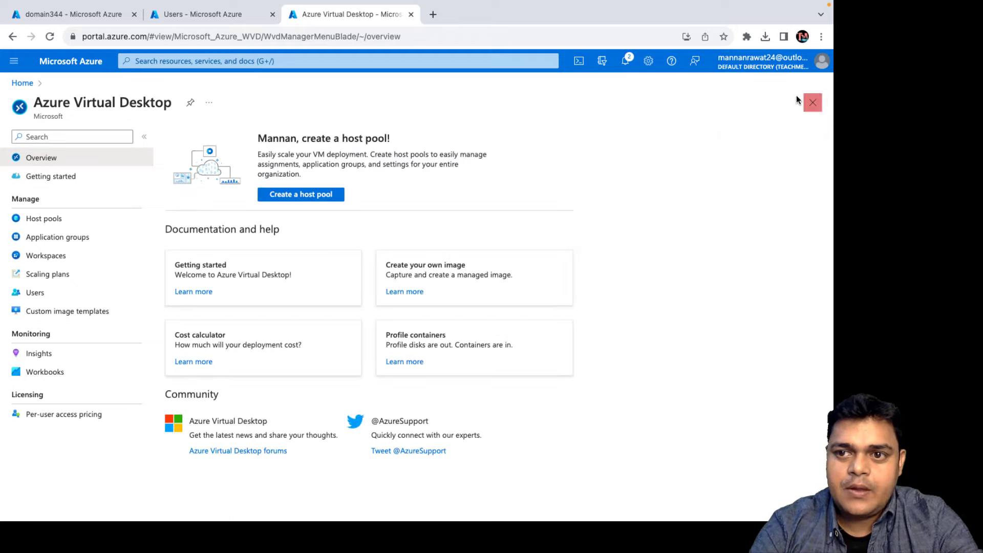
# - Start a new host pool named training-pool1 in resource group AVD-Class, location Central US
pyautogui.click(319, 193)
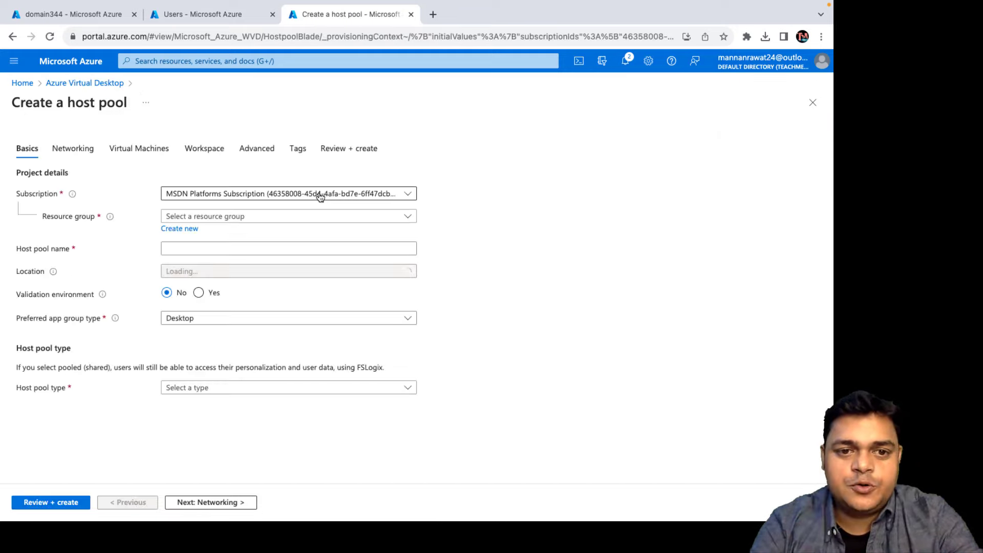
pyautogui.click(268, 216)
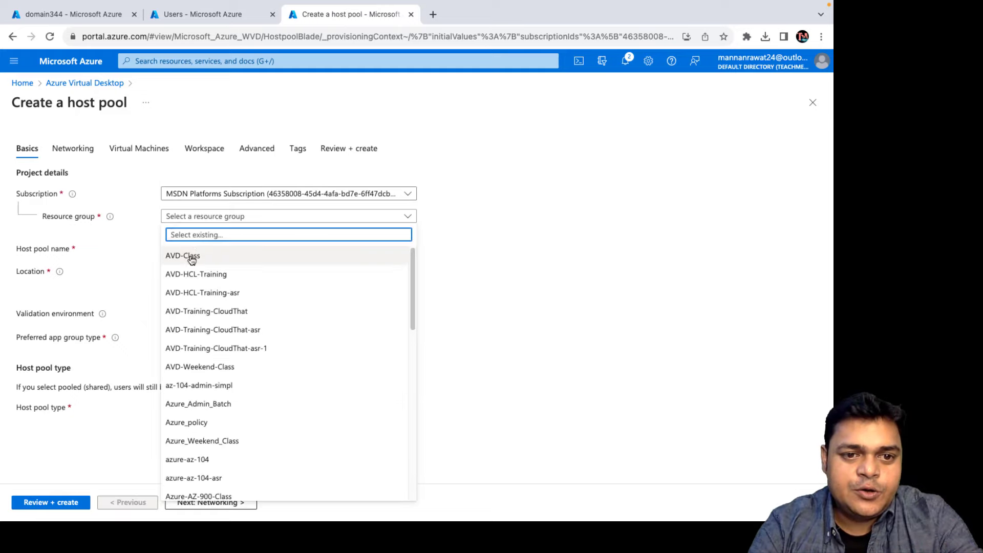
pyautogui.click(191, 256)
pyautogui.click(191, 249)
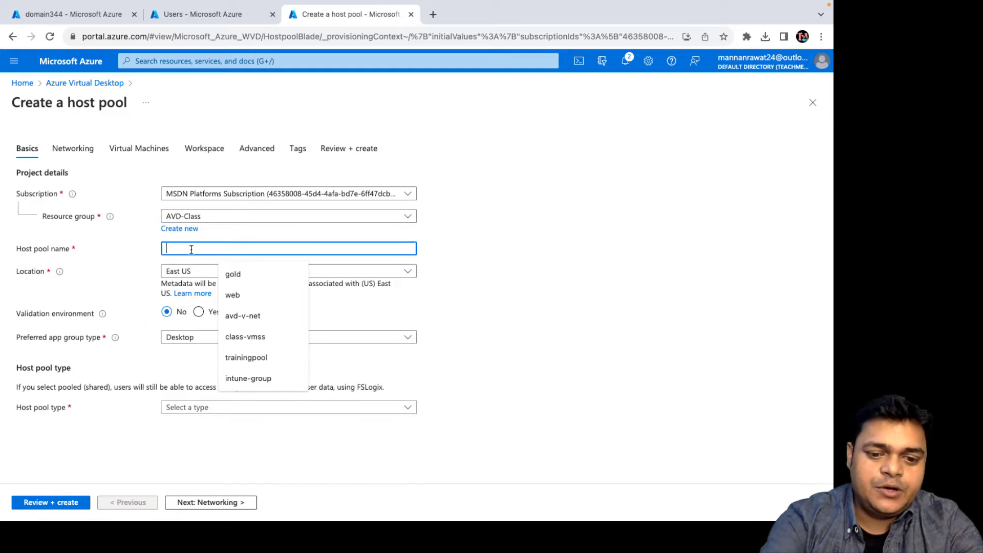
pyautogui.write('training-pool')
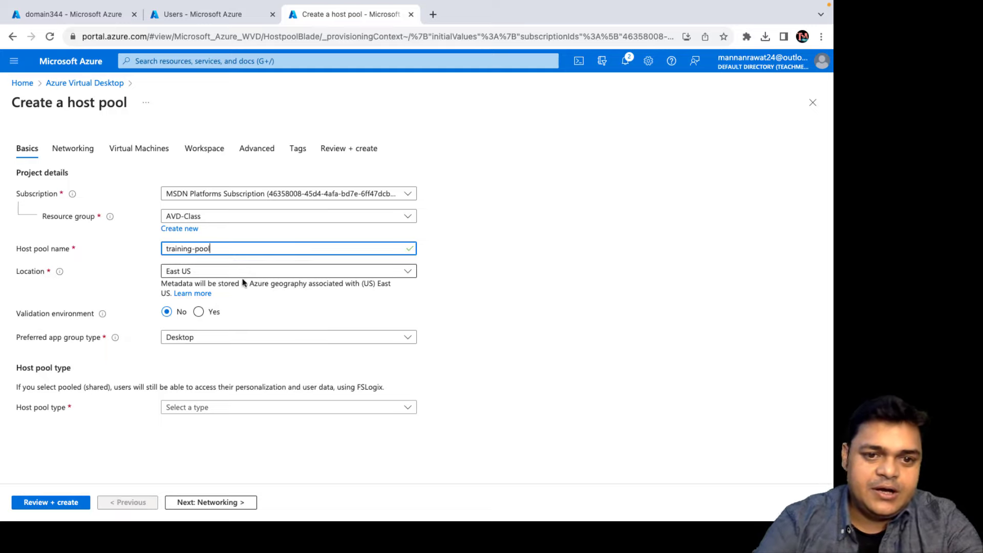
pyautogui.click(249, 271)
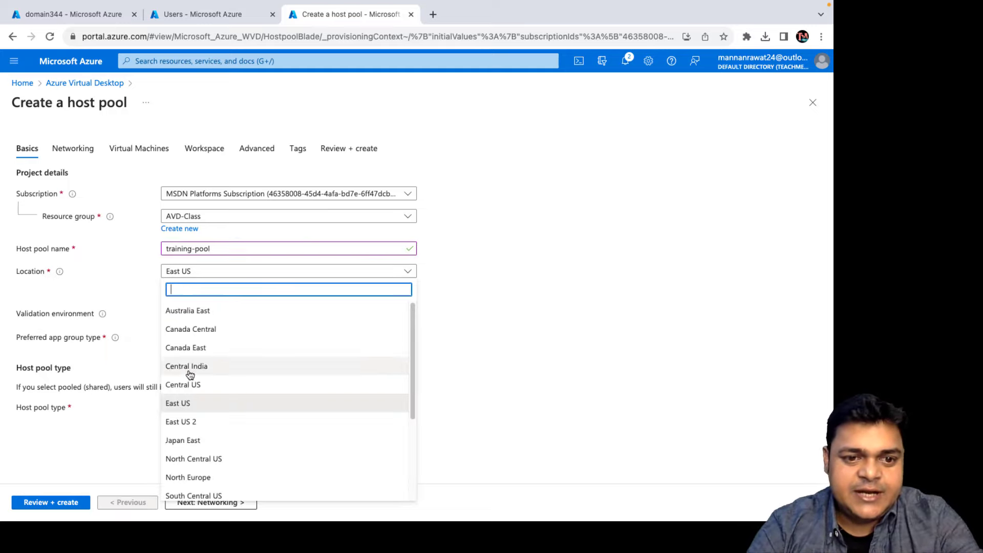
pyautogui.click(189, 386)
pyautogui.click(223, 250)
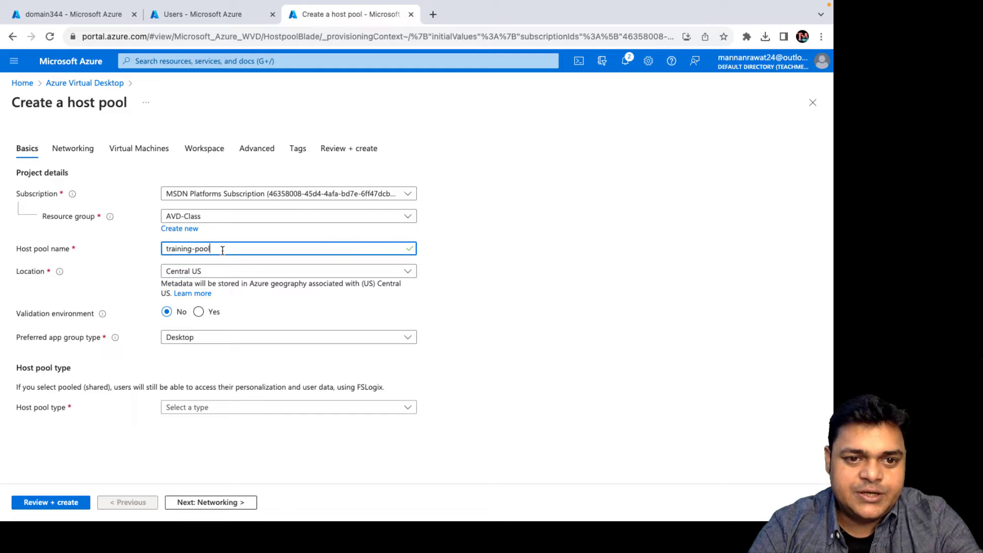
pyautogui.write('1')
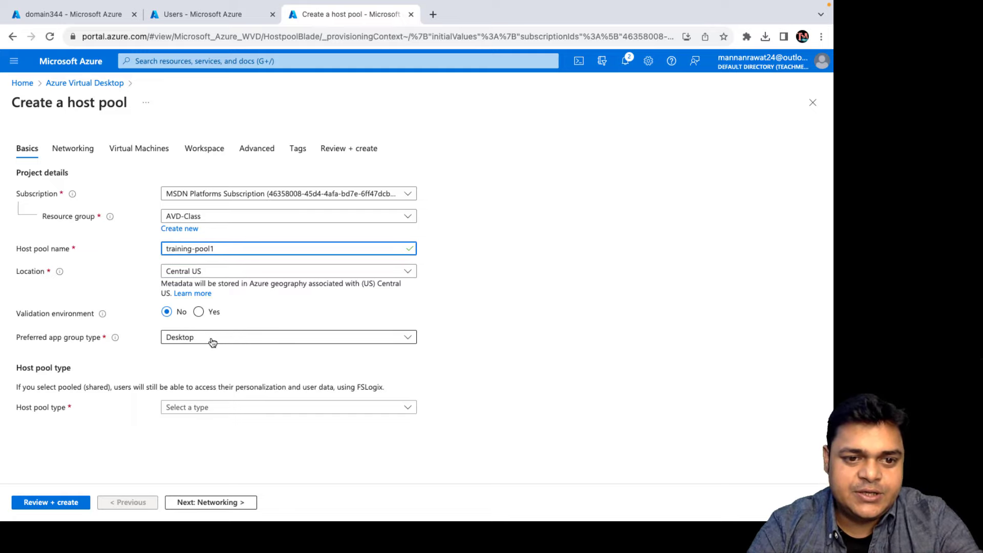
# - Make the host pool Pooled with a maximum of 3 sessions, then advance to Virtual Machines
pyautogui.click(205, 408)
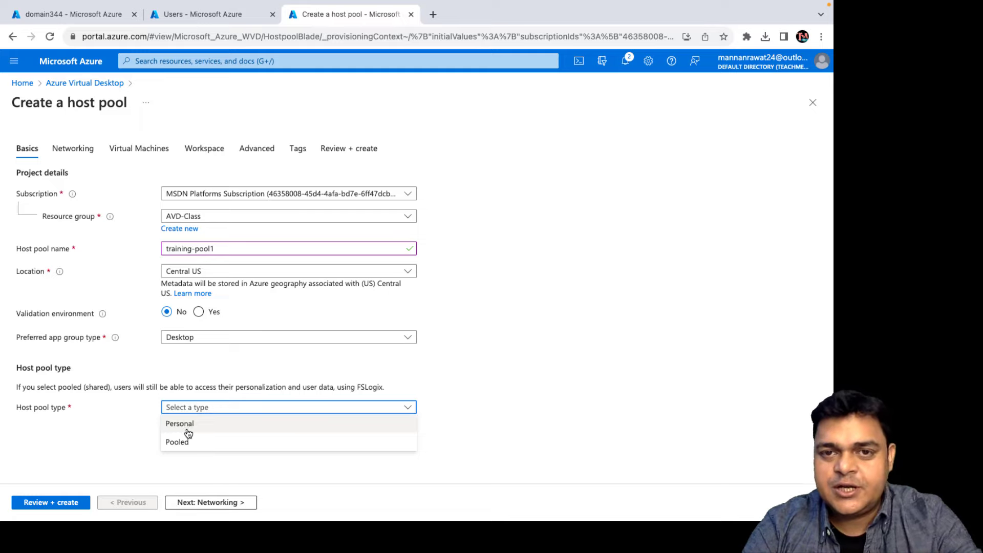
pyautogui.click(183, 443)
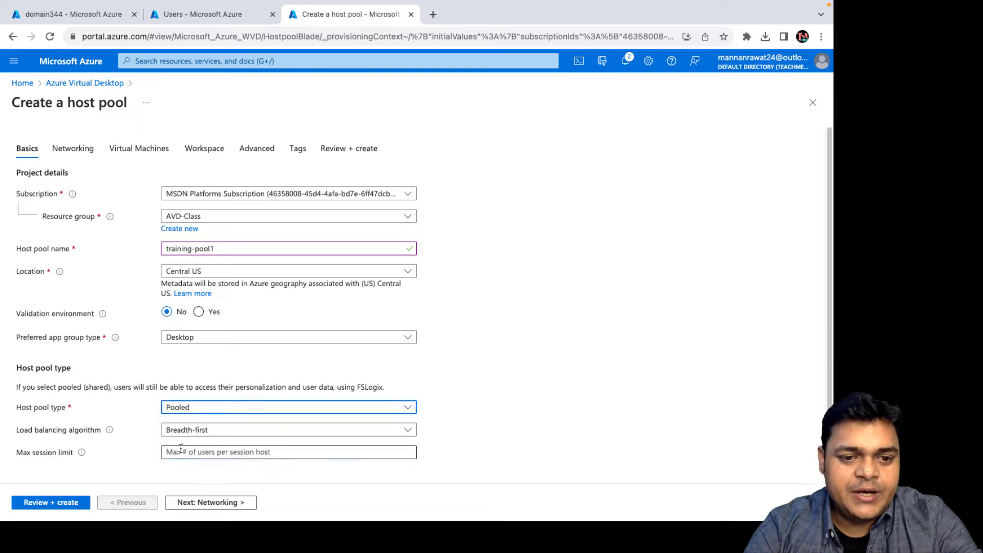
pyautogui.click(181, 451)
pyautogui.write('3')
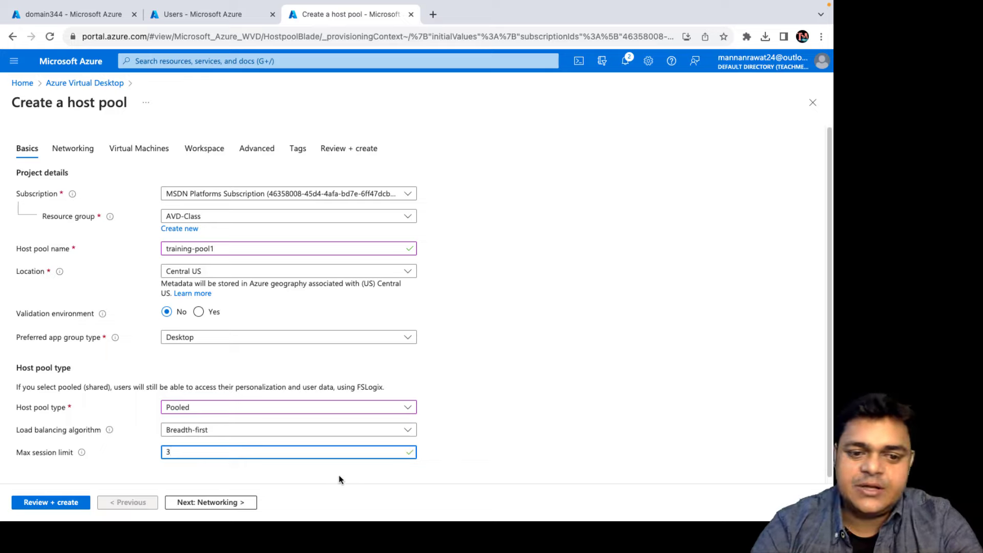
pyautogui.click(220, 502)
pyautogui.click(218, 503)
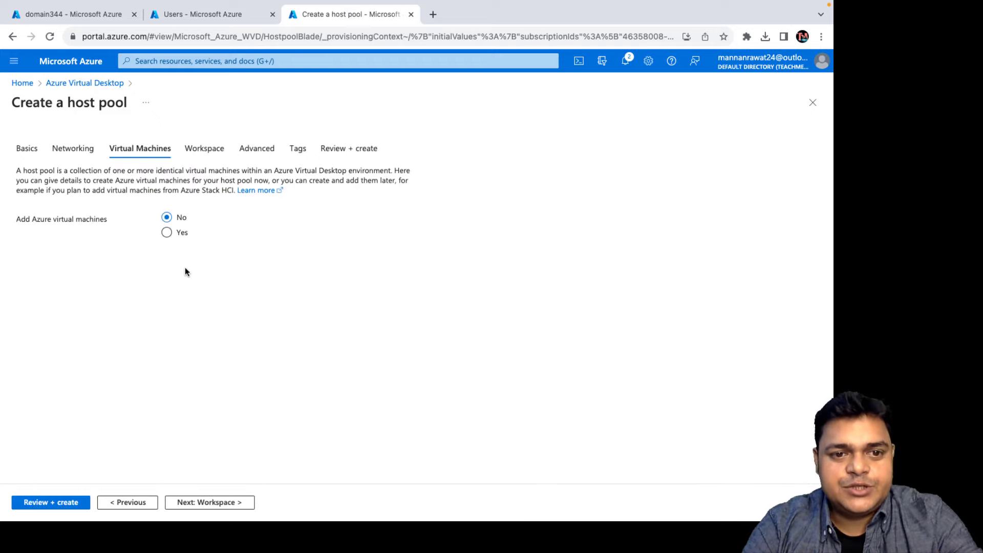
# - Choose to add Azure virtual machines with session host name prefix class-vm
pyautogui.click(166, 232)
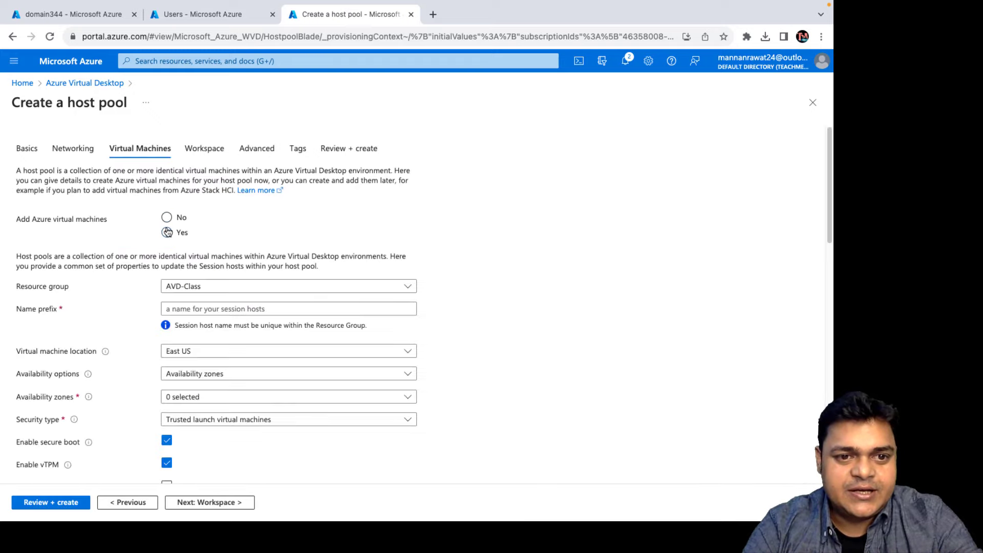
pyautogui.click(194, 305)
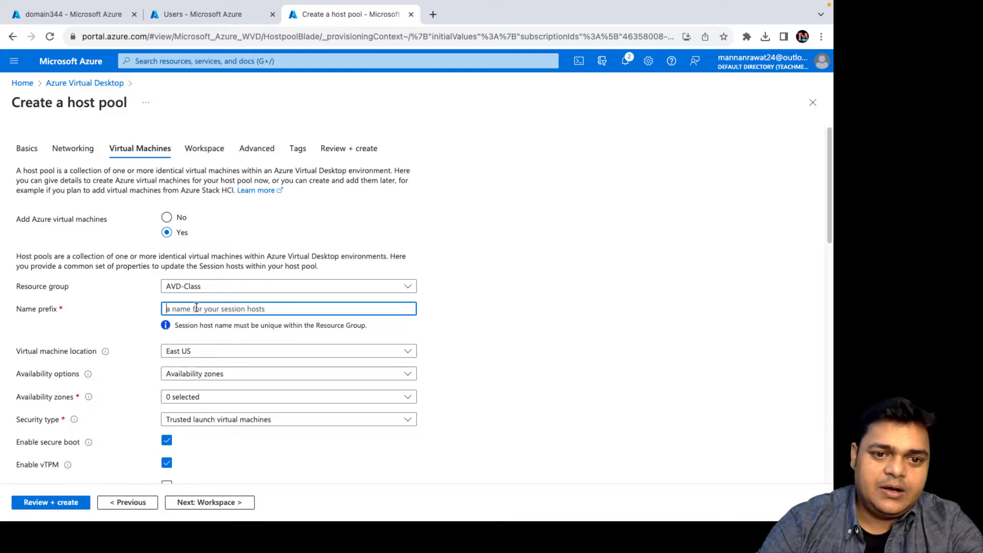
pyautogui.write('class0')
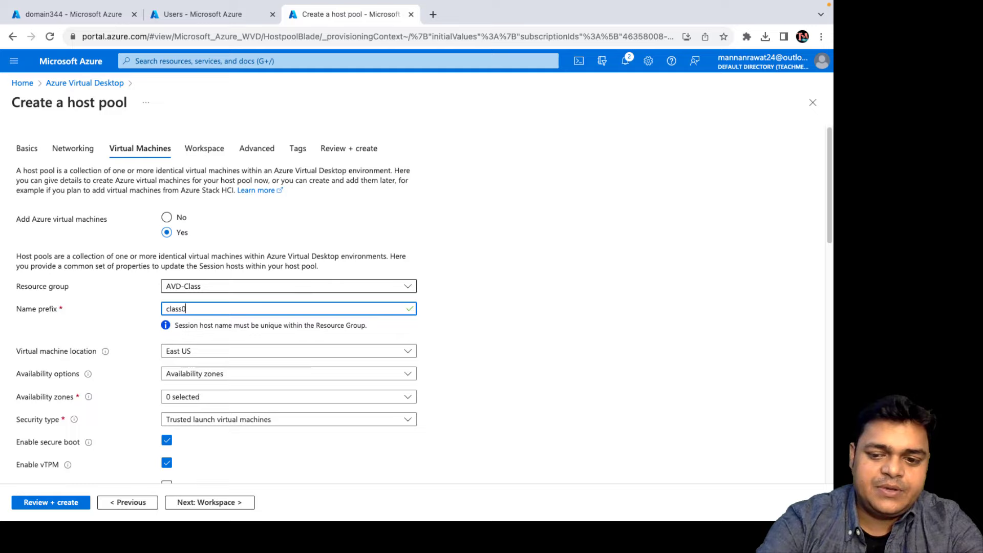
pyautogui.press('BackSpace')
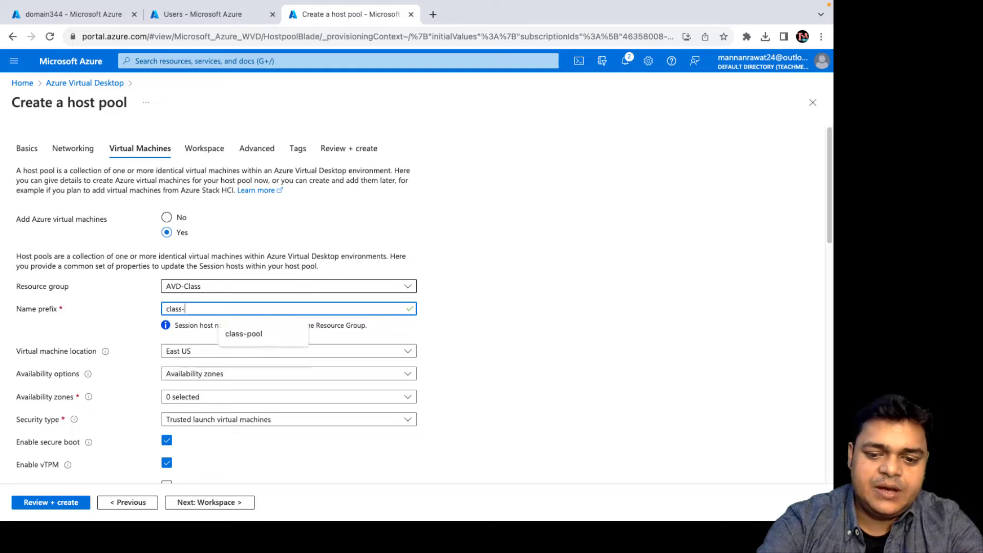
pyautogui.write('-vm')
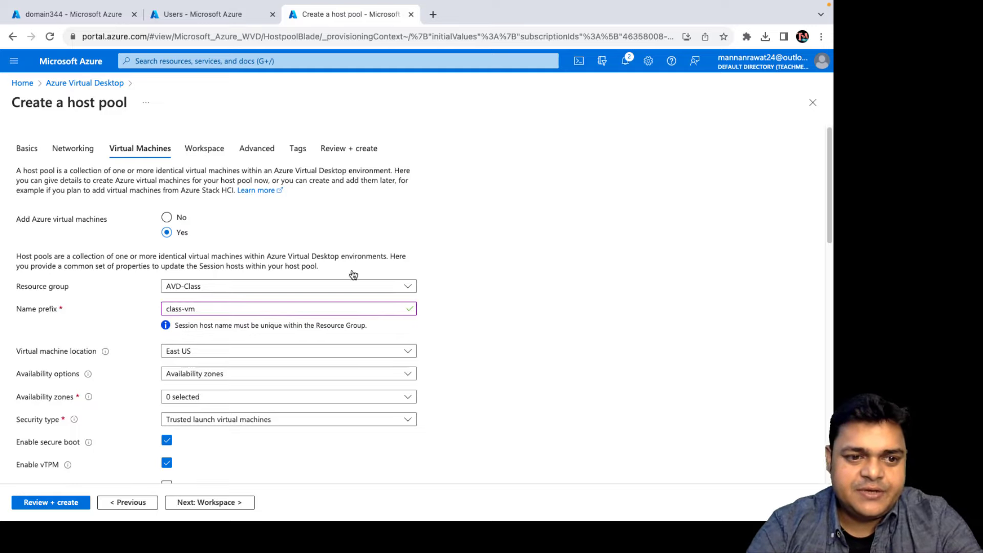
# - Place the VMs in Central US with no infrastructure redundancy and Standard security type
pyautogui.click(200, 357)
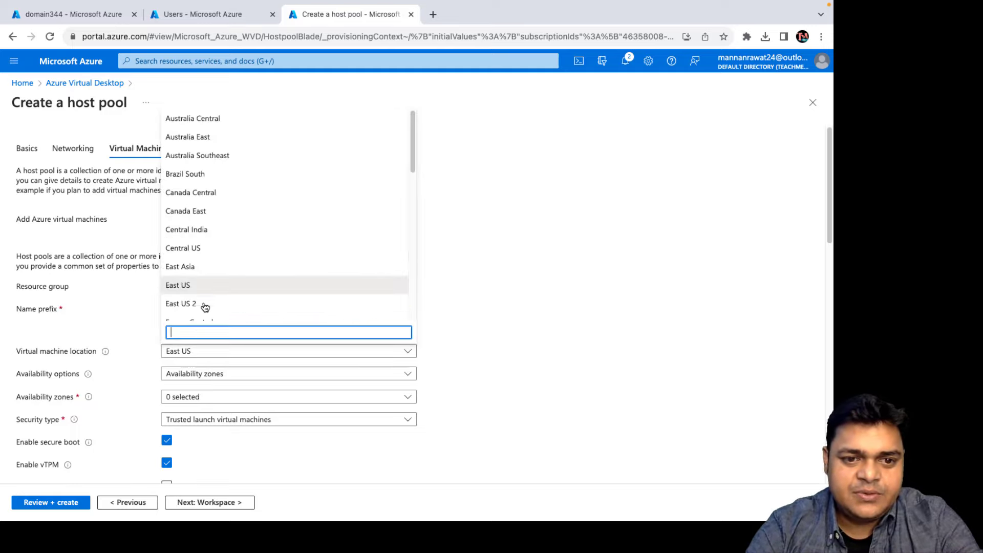
pyautogui.click(193, 248)
pyautogui.click(214, 375)
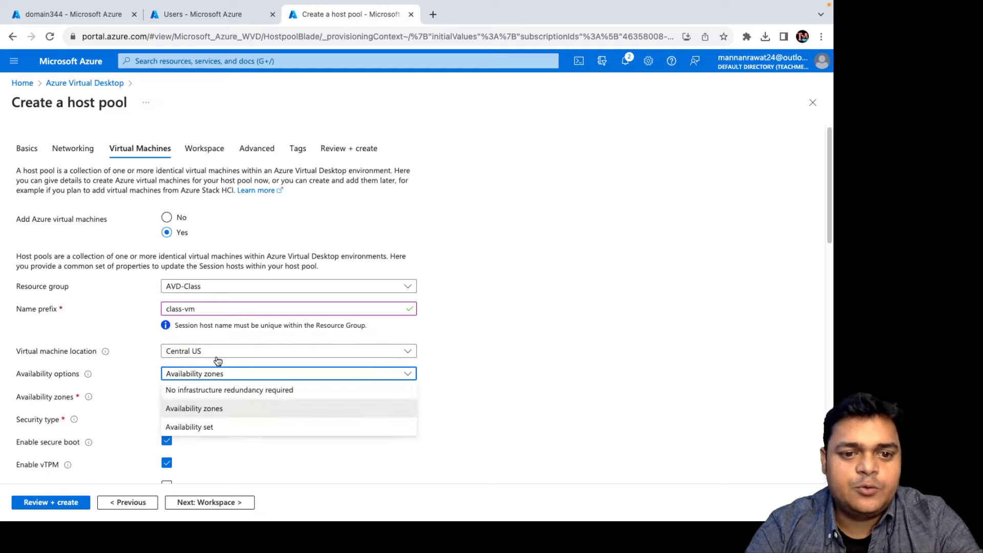
pyautogui.click(220, 389)
pyautogui.click(221, 392)
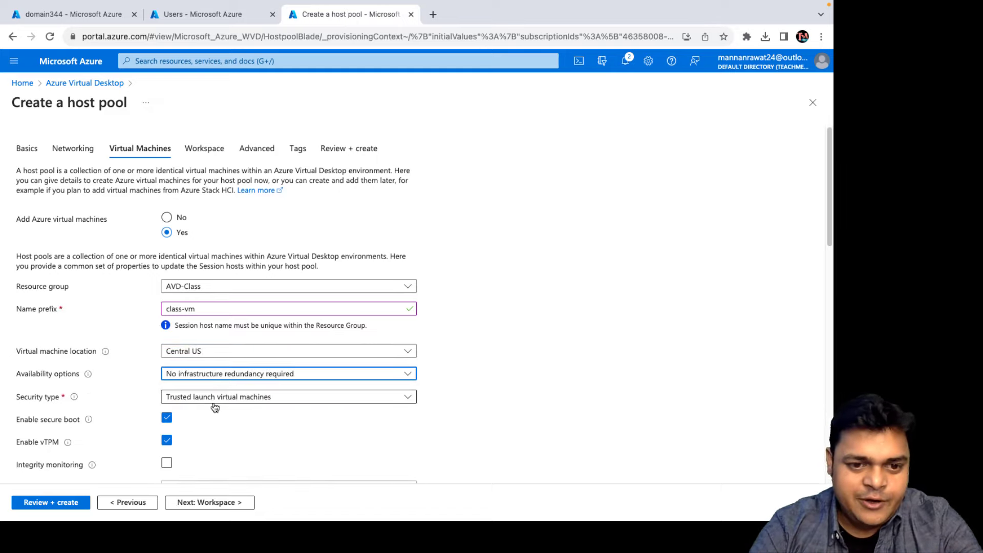
pyautogui.click(201, 412)
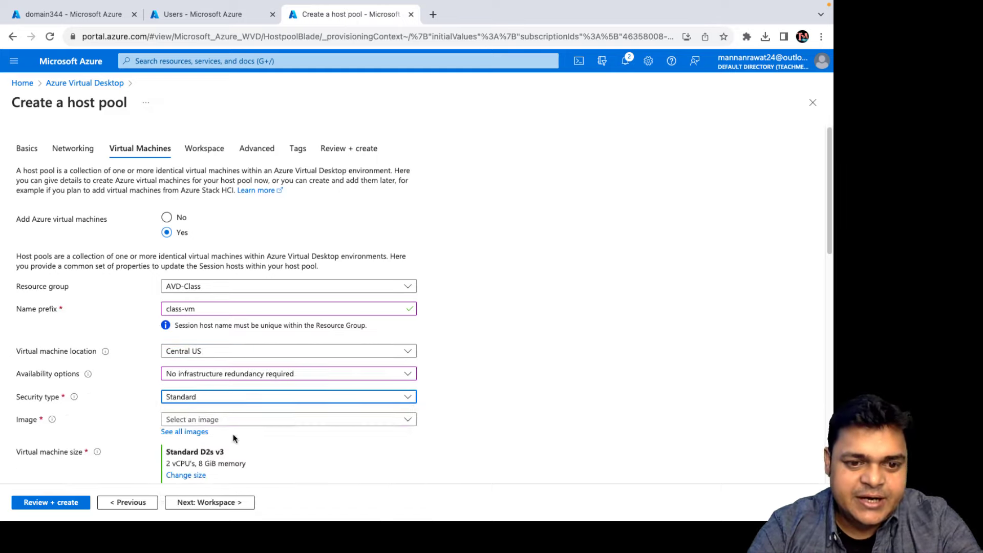
pyautogui.scroll(-3, 232, 434)
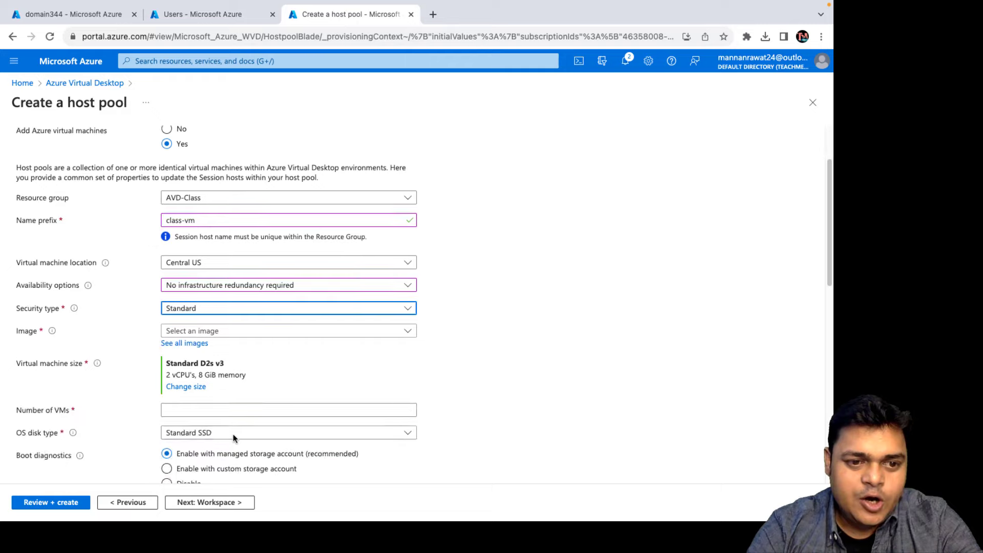
pyautogui.click(192, 345)
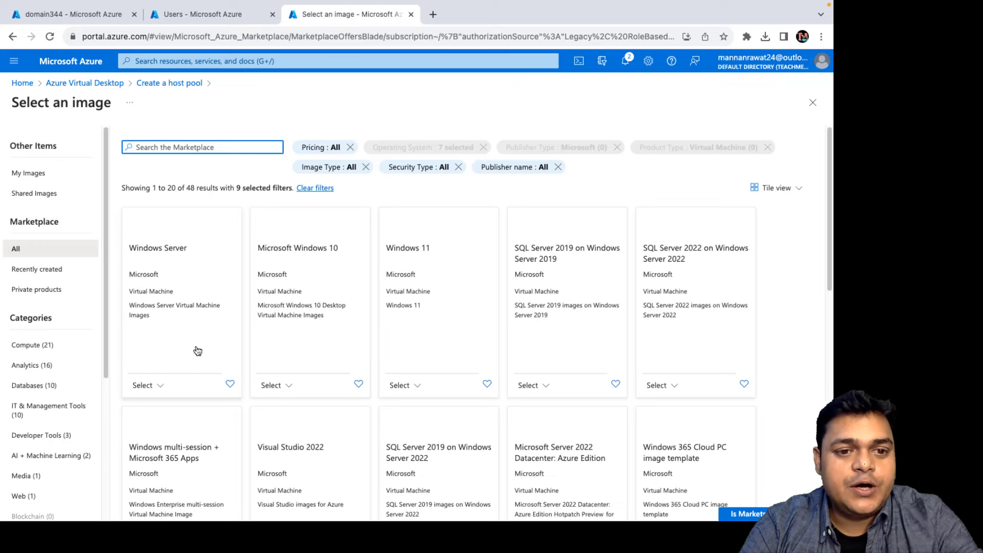
# - Select the Windows 10 Enterprise multi-session 21H2 + Microsoft 365 Apps image
pyautogui.scroll(-3, 204, 416)
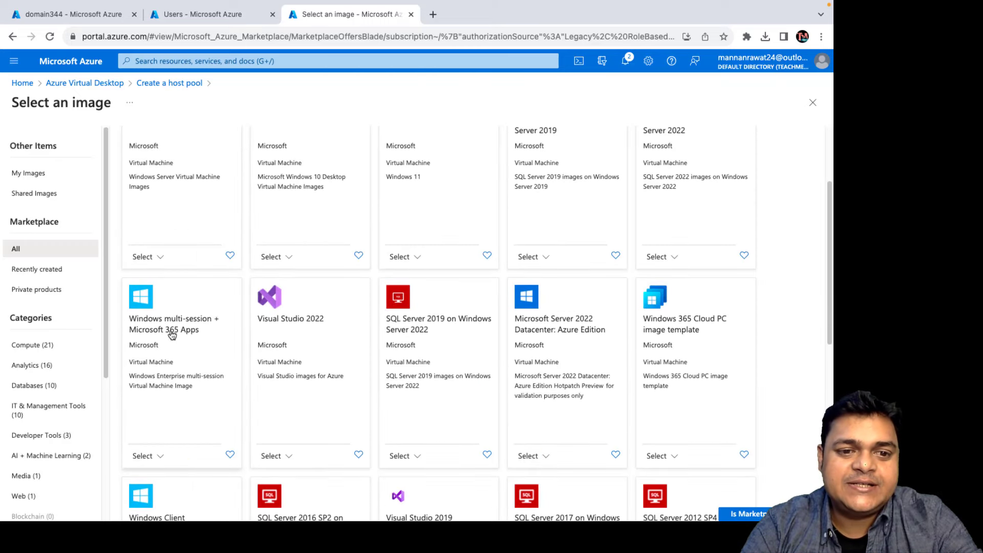
pyautogui.click(156, 456)
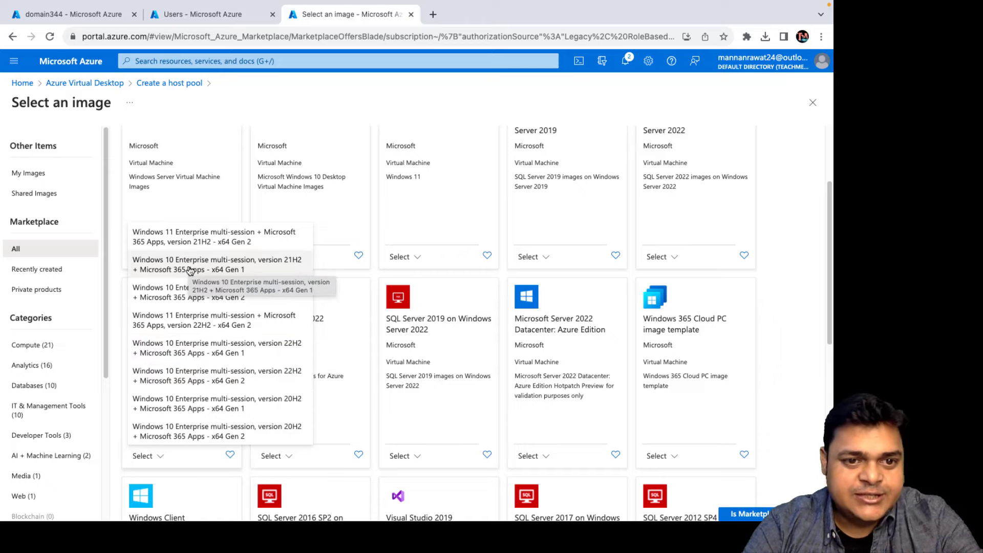
pyautogui.click(215, 267)
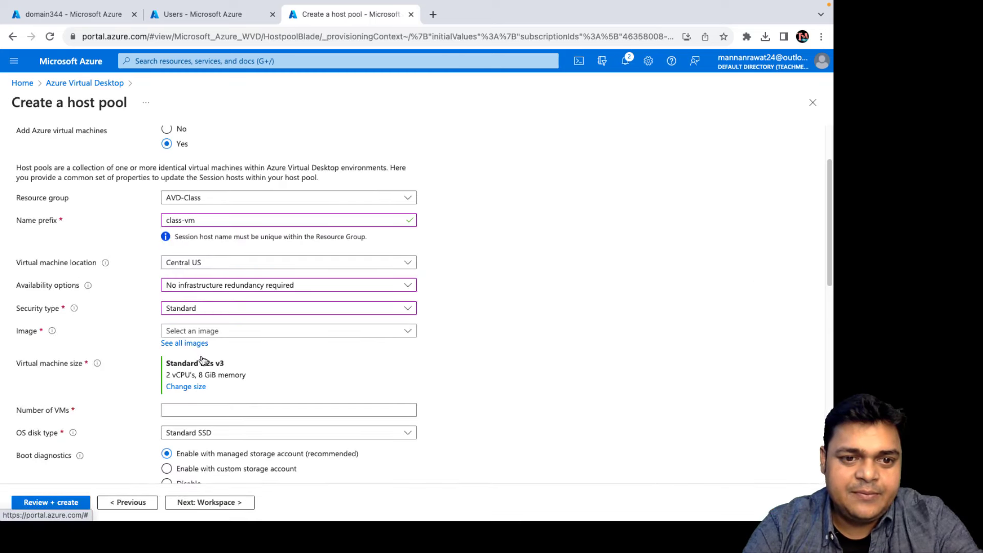
# - Set 1 VM on virtual network AVD-V-NET (subnet ADV-Subnet) with a Basic network security group
pyautogui.scroll(-3, 205, 369)
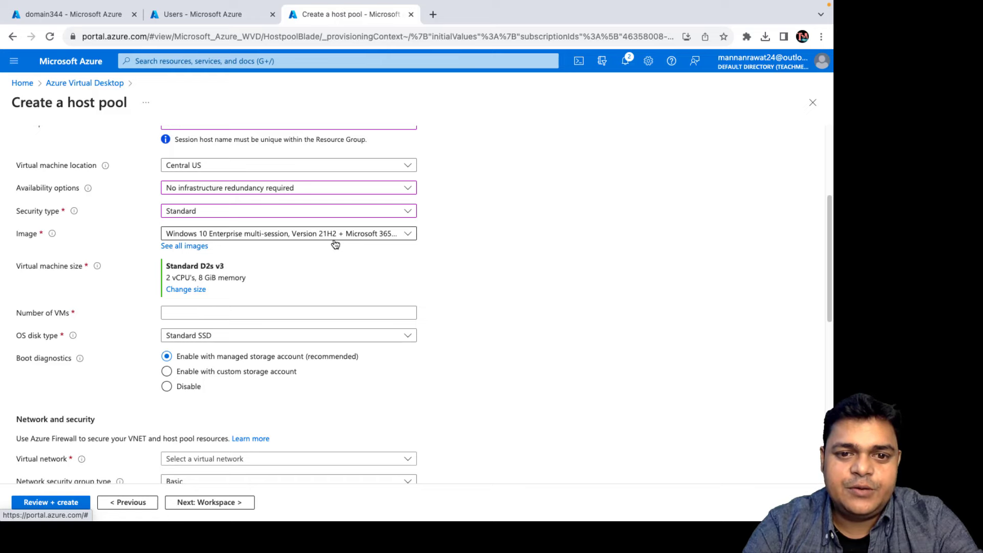
pyautogui.hotkey('ctrl', 'Left')
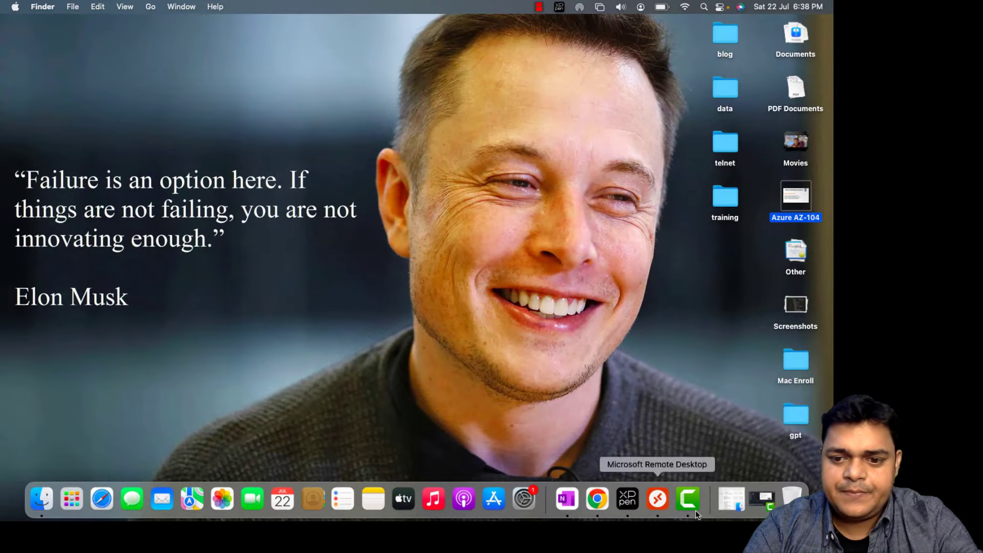
pyautogui.rightClick(688, 499)
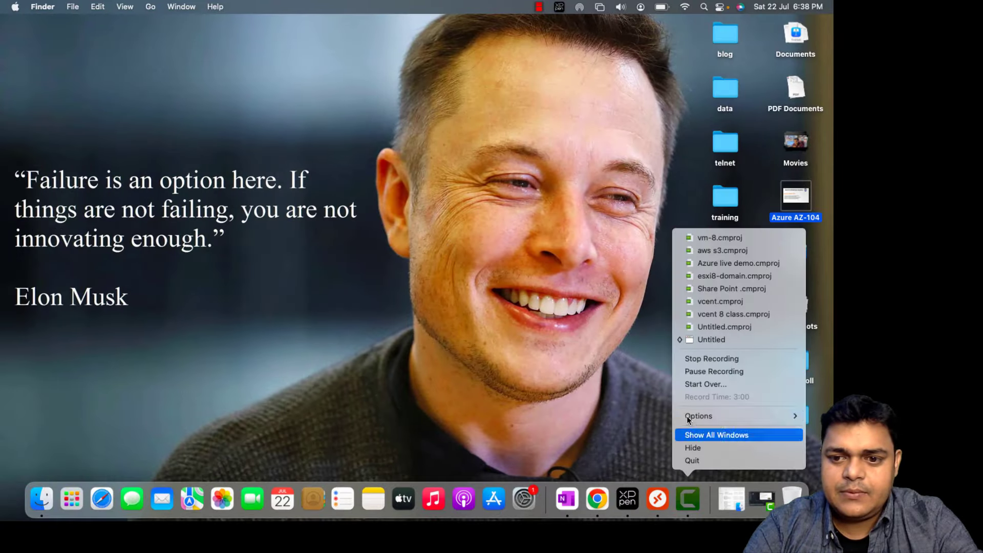
pyautogui.click(700, 370)
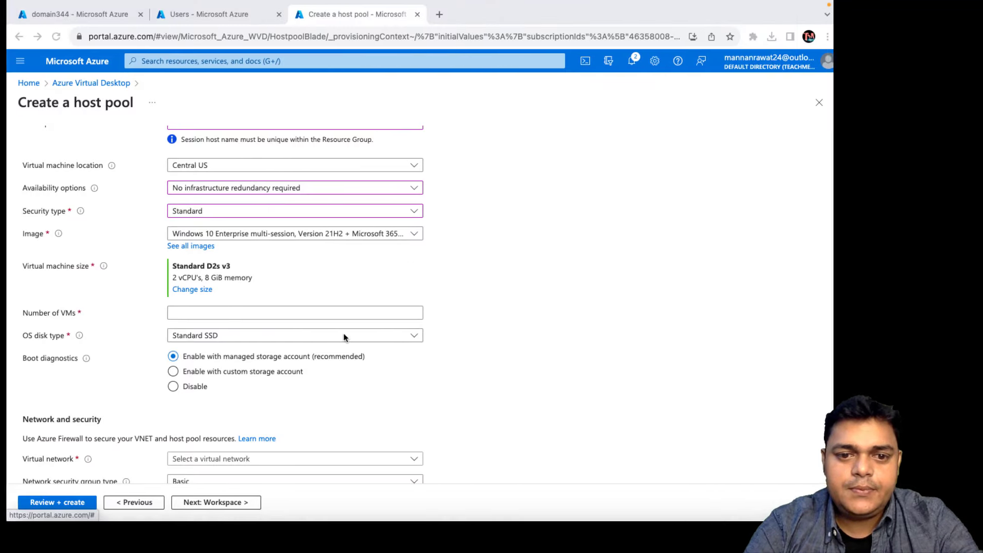
pyautogui.click(190, 318)
pyautogui.click(227, 338)
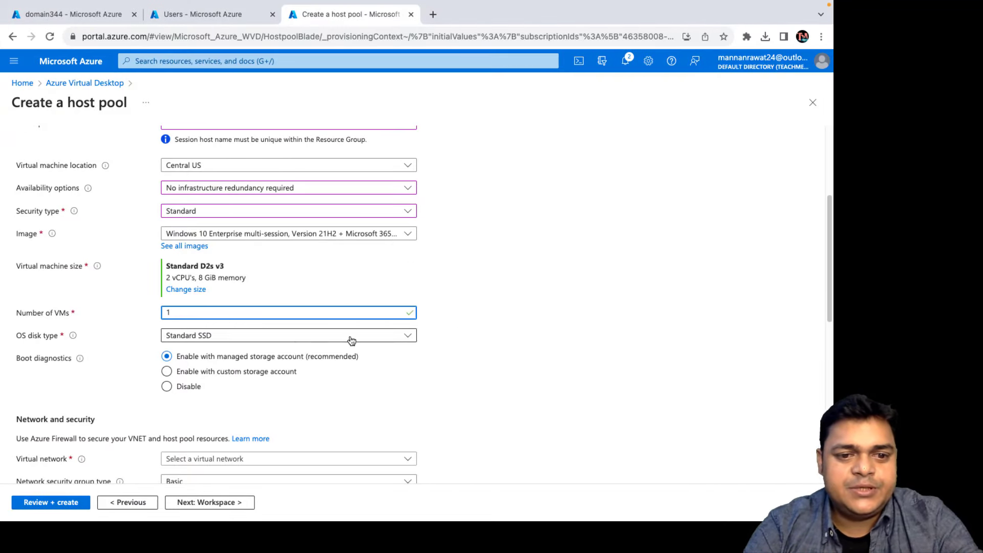
pyautogui.scroll(-3, 264, 392)
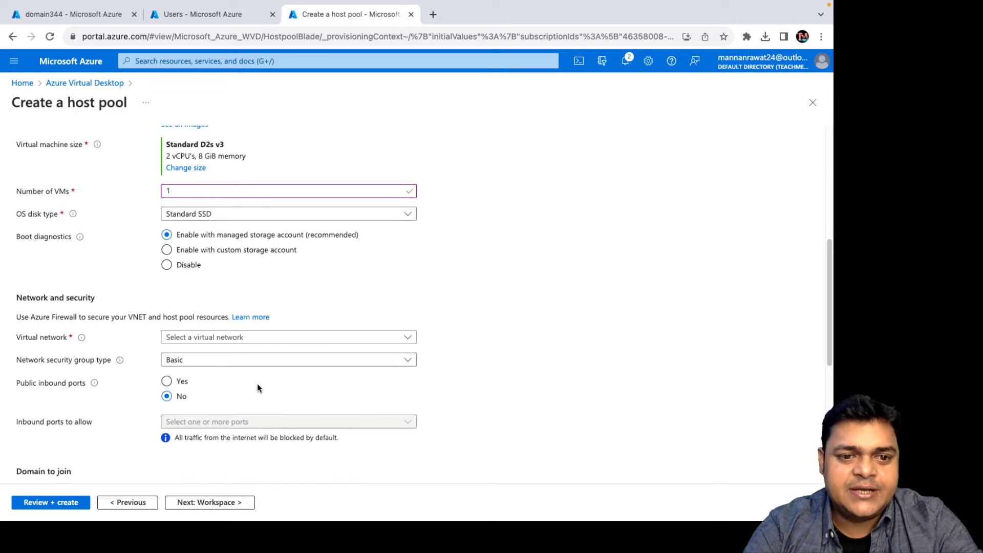
pyautogui.click(210, 341)
pyautogui.click(191, 394)
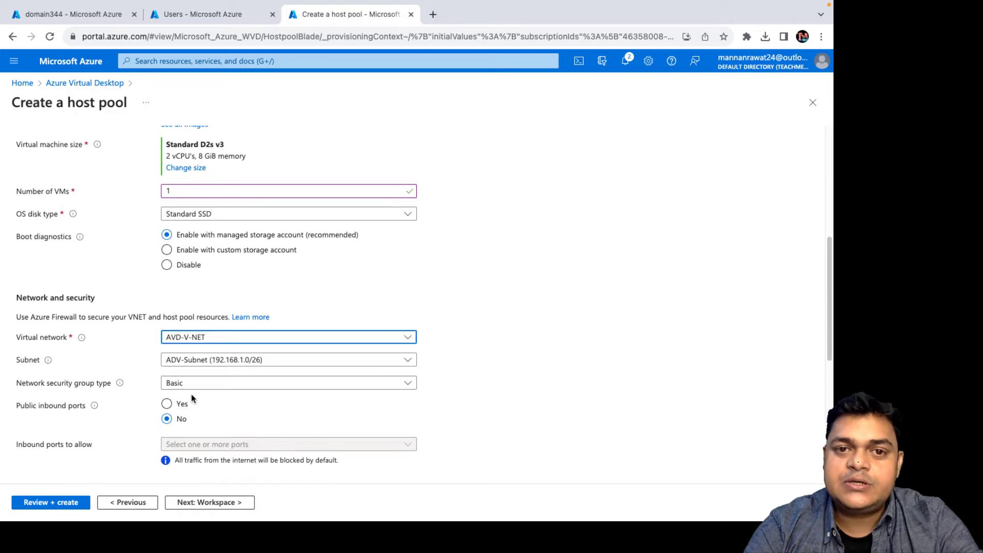
pyautogui.click(196, 389)
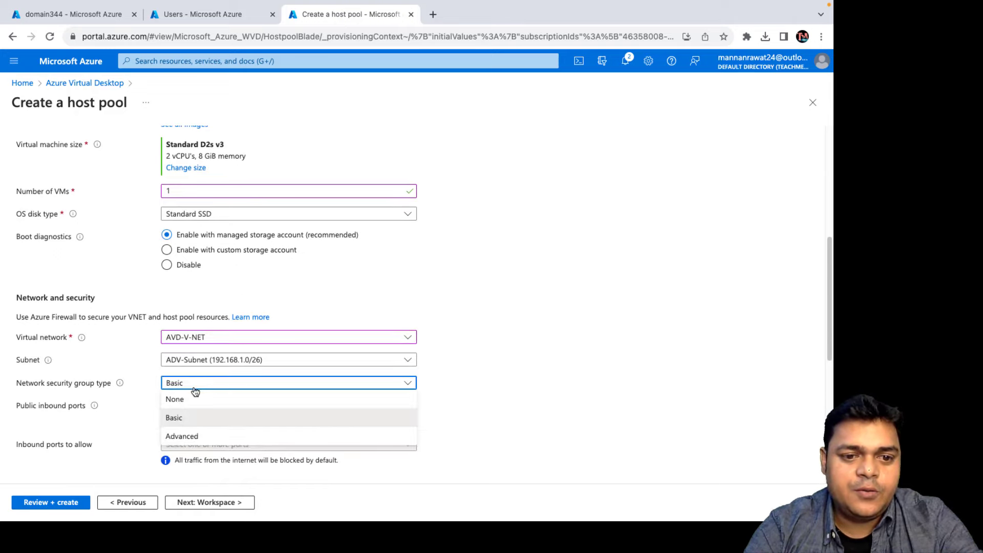
pyautogui.click(195, 389)
pyautogui.scroll(-3, 193, 434)
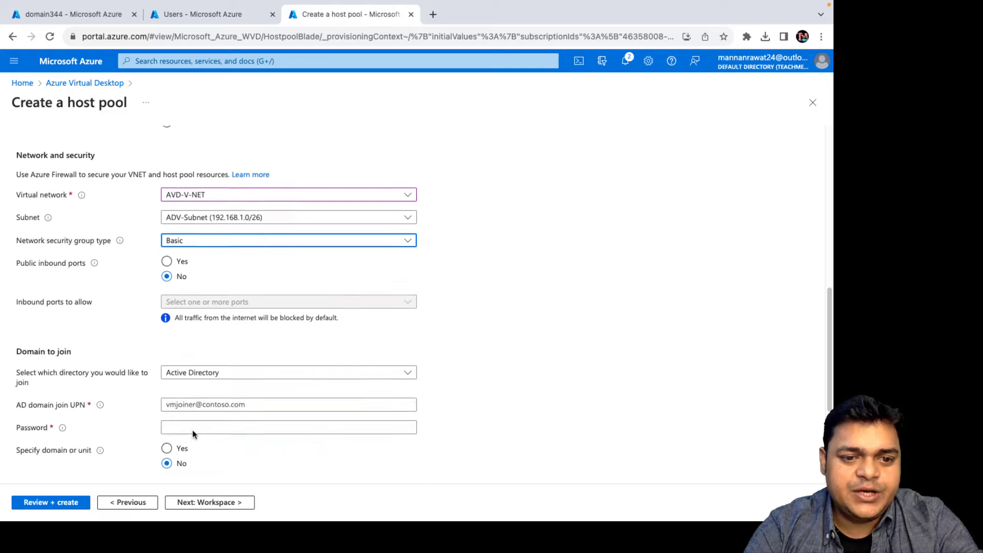
# - Join Active Directory domain teachmecloud.in using the domain join account's UPN and password
pyautogui.click(209, 373)
pyautogui.click(202, 385)
pyautogui.click(201, 403)
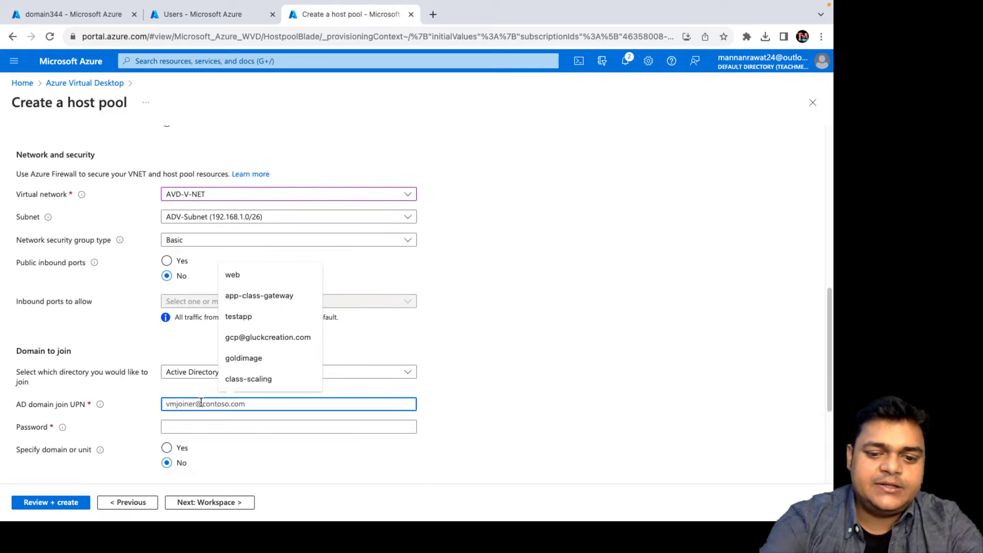
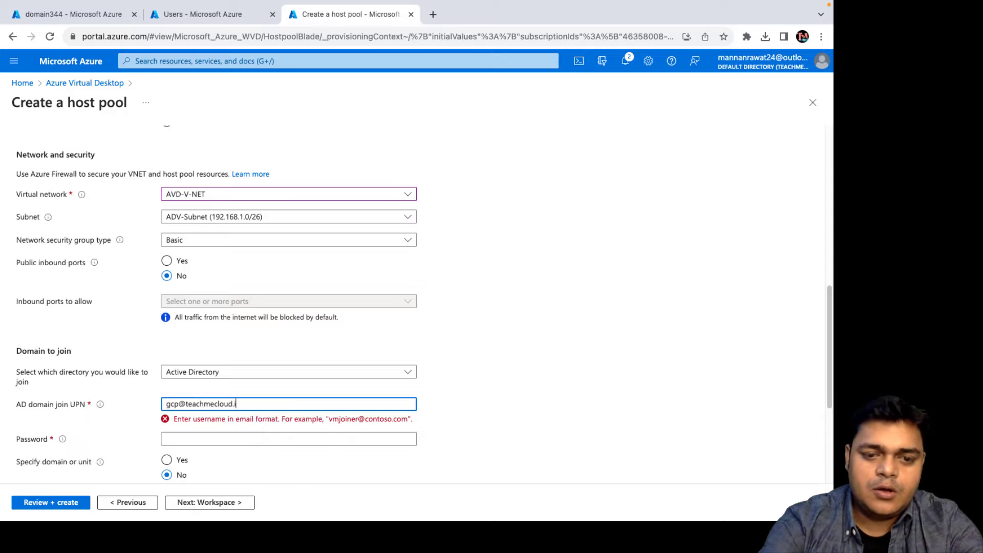
pyautogui.click(239, 430)
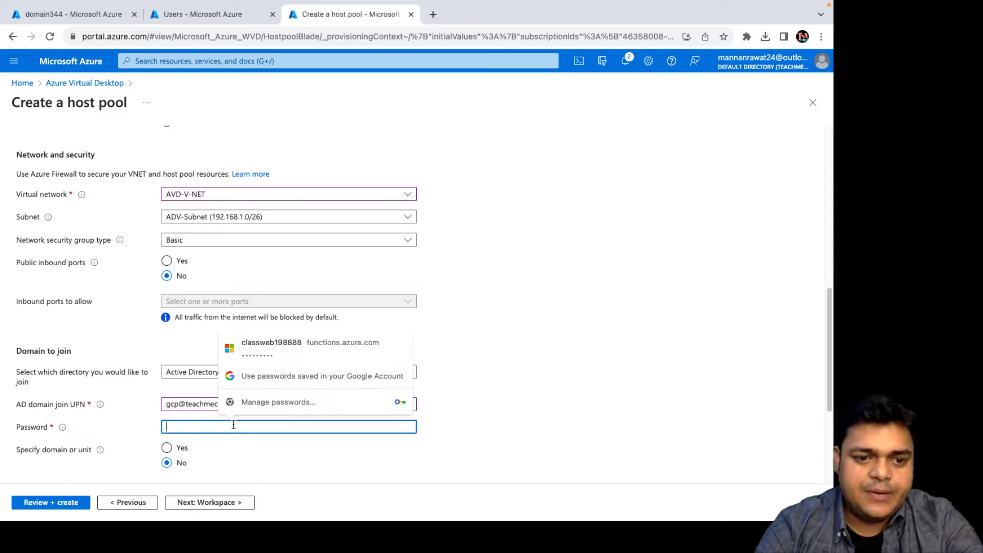
pyautogui.write('******')
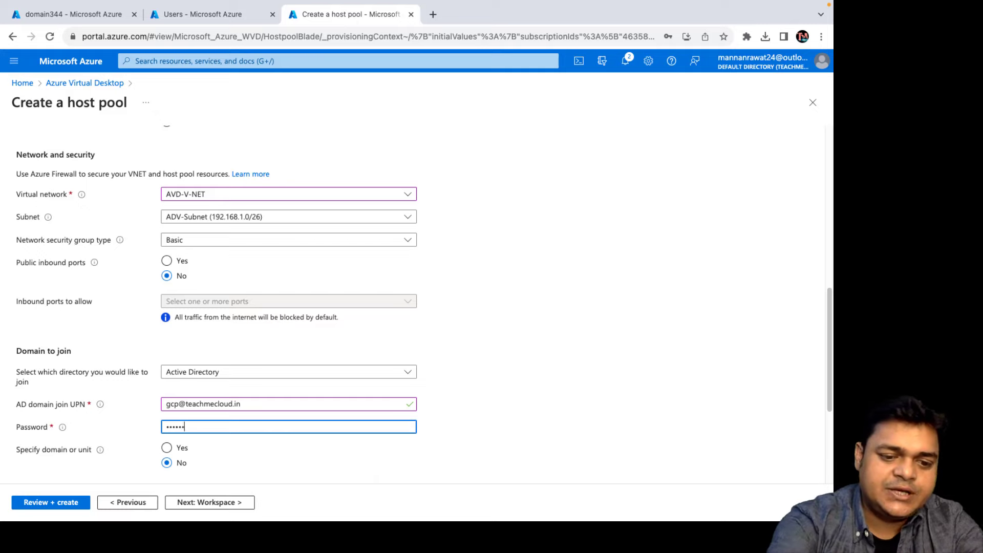
pyautogui.write('***')
pyautogui.scroll(-4, 308, 435)
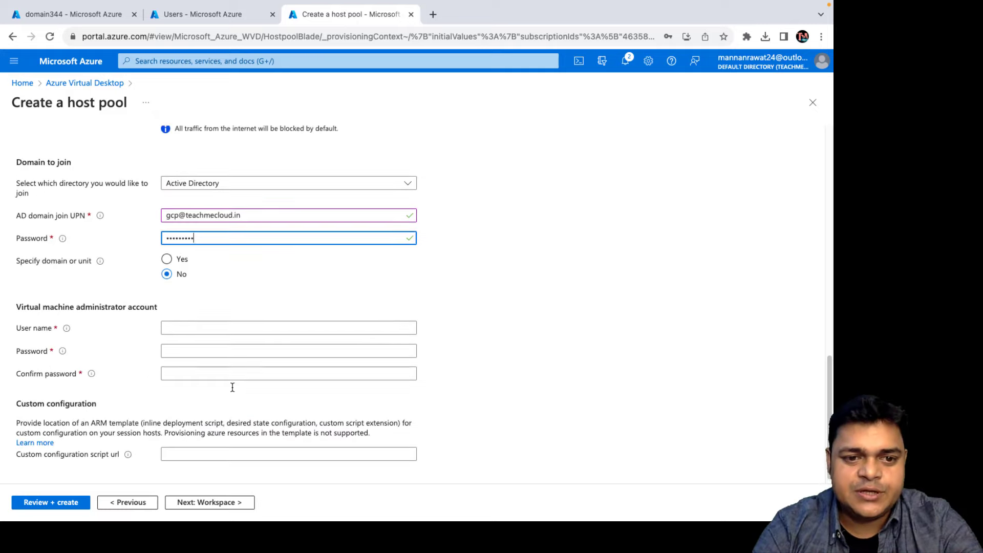
pyautogui.click(166, 259)
pyautogui.click(191, 300)
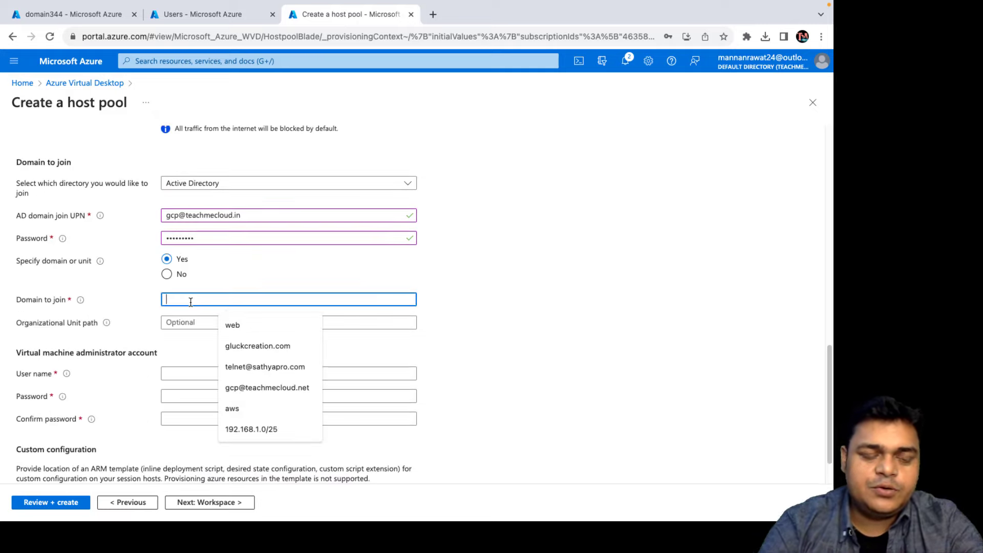
pyautogui.write('teachmec')
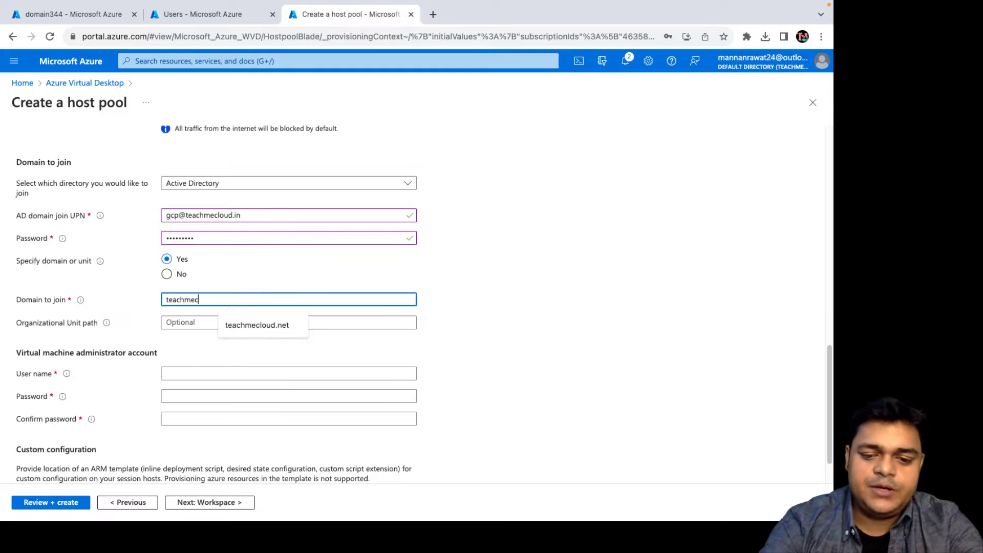
pyautogui.write('loud.in')
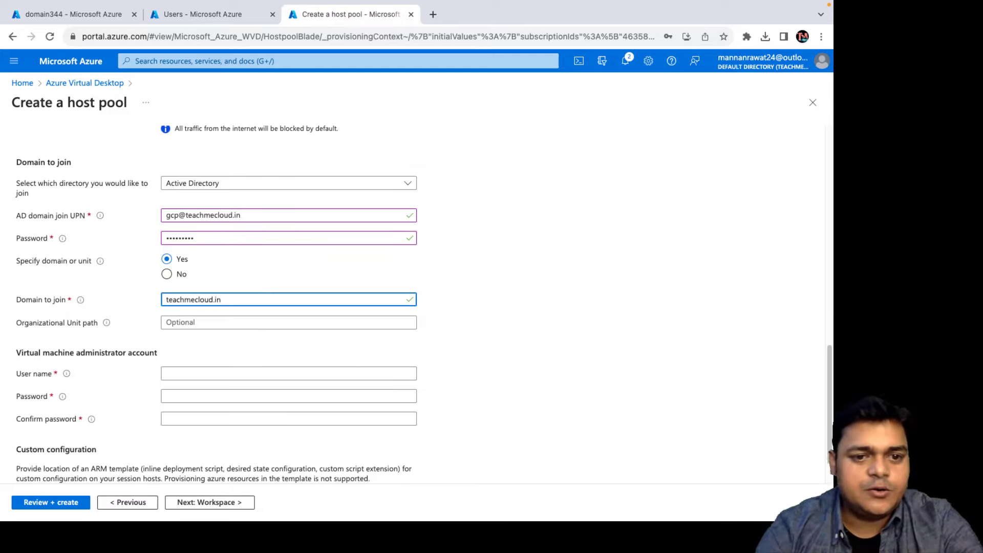
# - Fill the VM administrator user name from autofill and enter a matching complex password
pyautogui.click(204, 374)
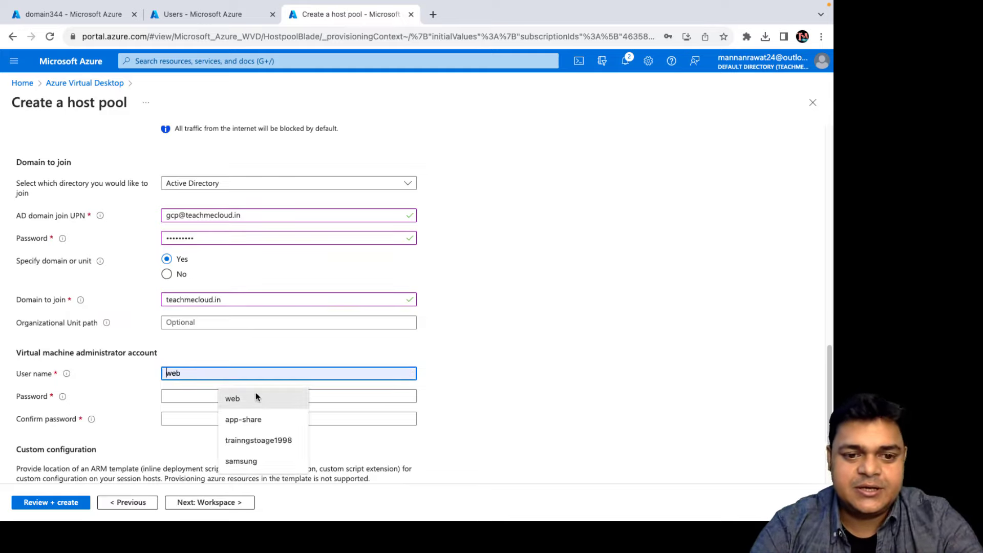
pyautogui.click(256, 396)
pyautogui.click(257, 398)
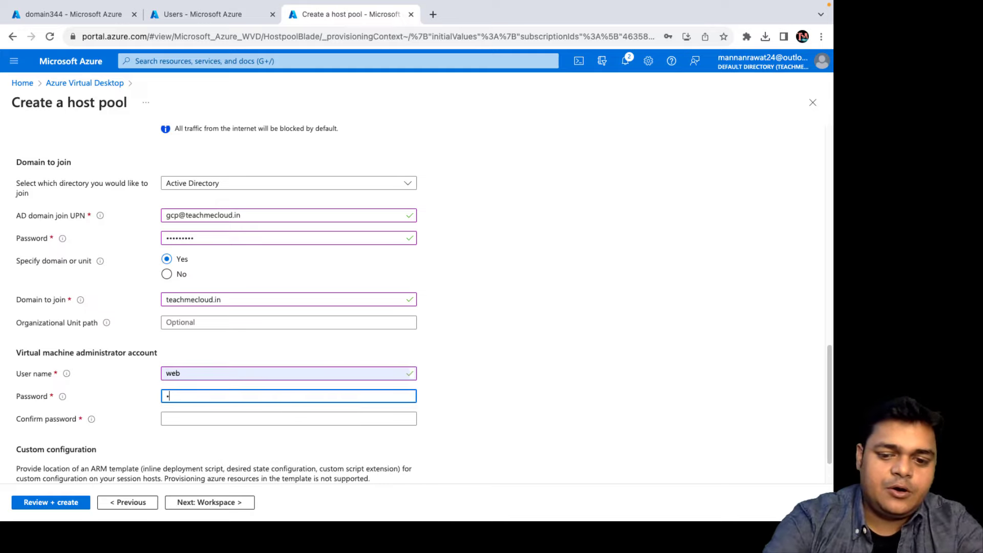
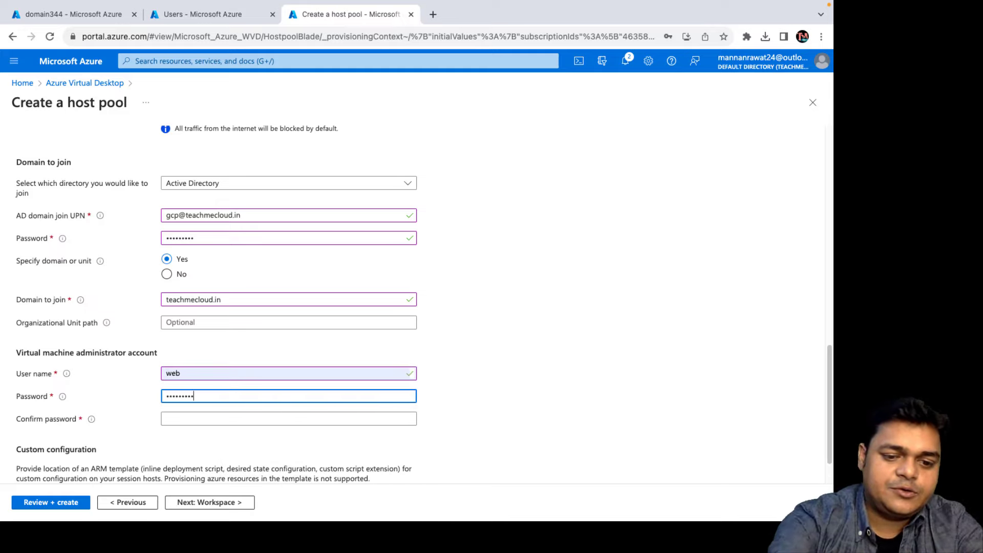
pyautogui.press('Tab')
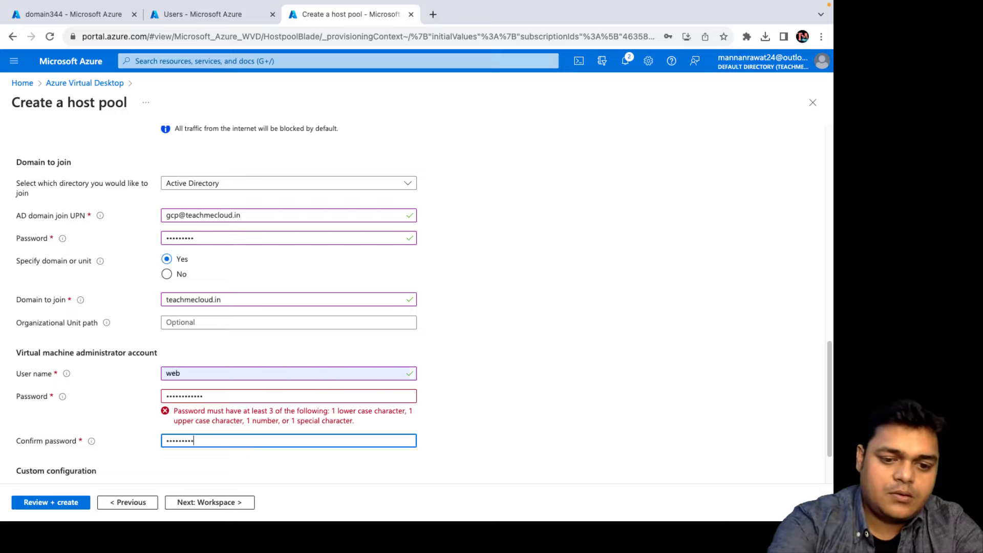
pyautogui.click(222, 397)
pyautogui.press('super+a')
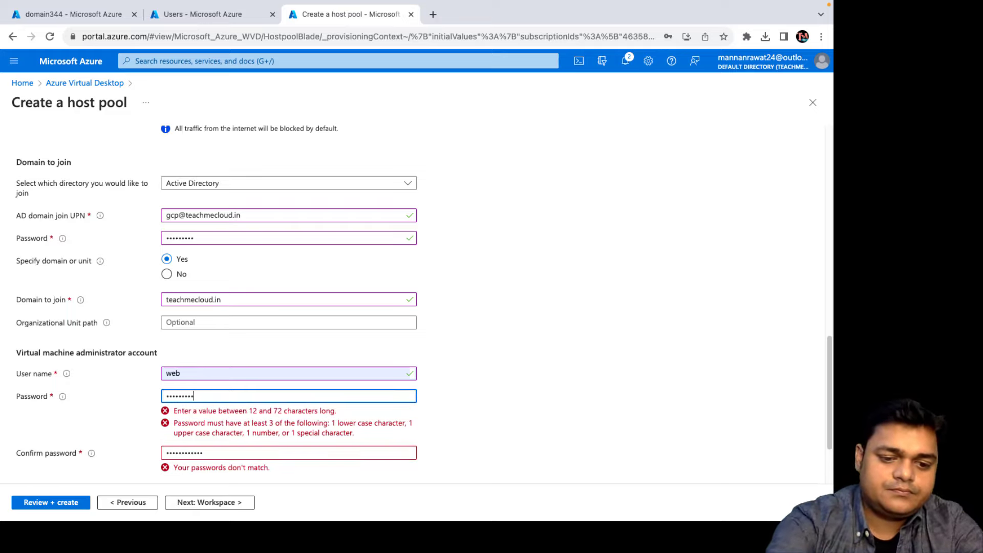
pyautogui.press('Tab')
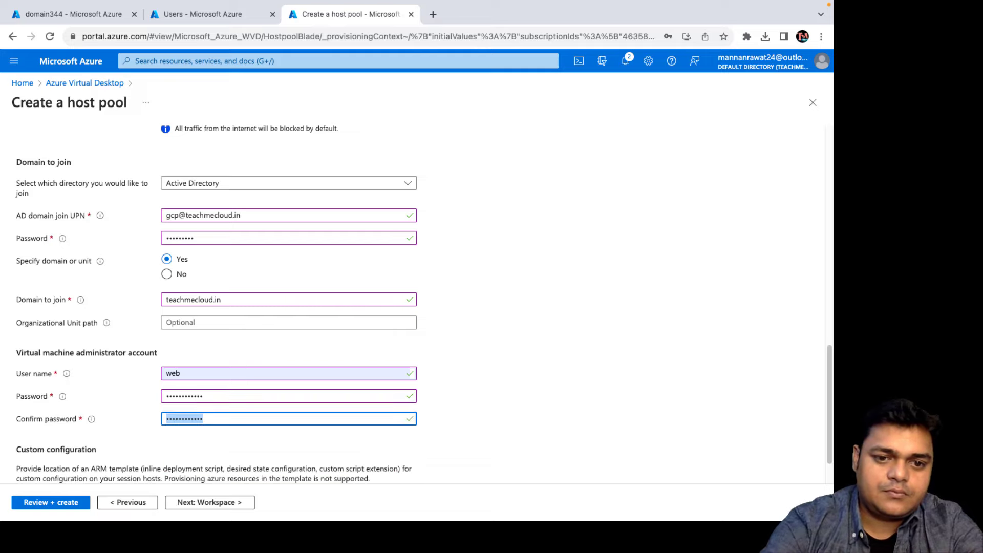
pyautogui.click(372, 426)
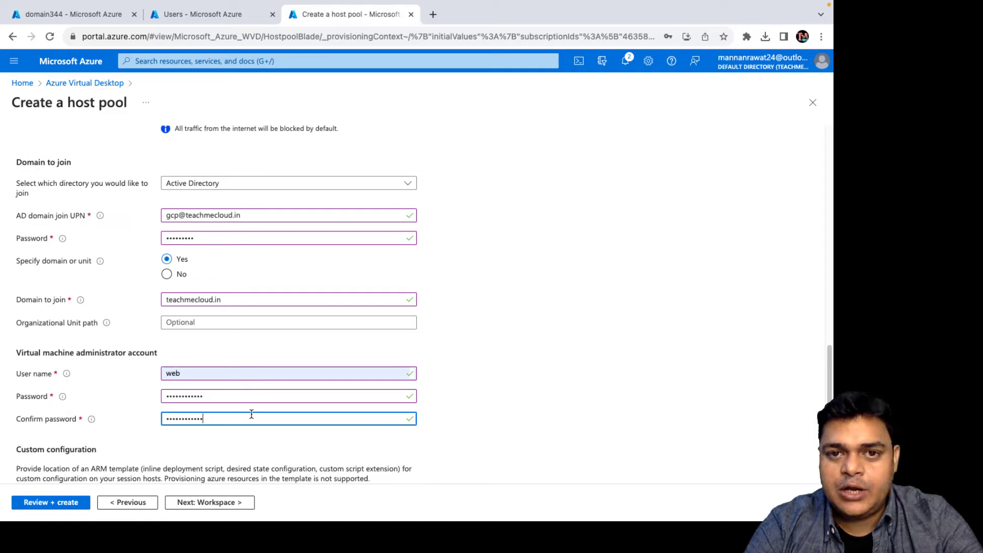
pyautogui.scroll(-2, 251, 410)
# - Register the desktop app group to a new workspace named test-work
pyautogui.click(203, 503)
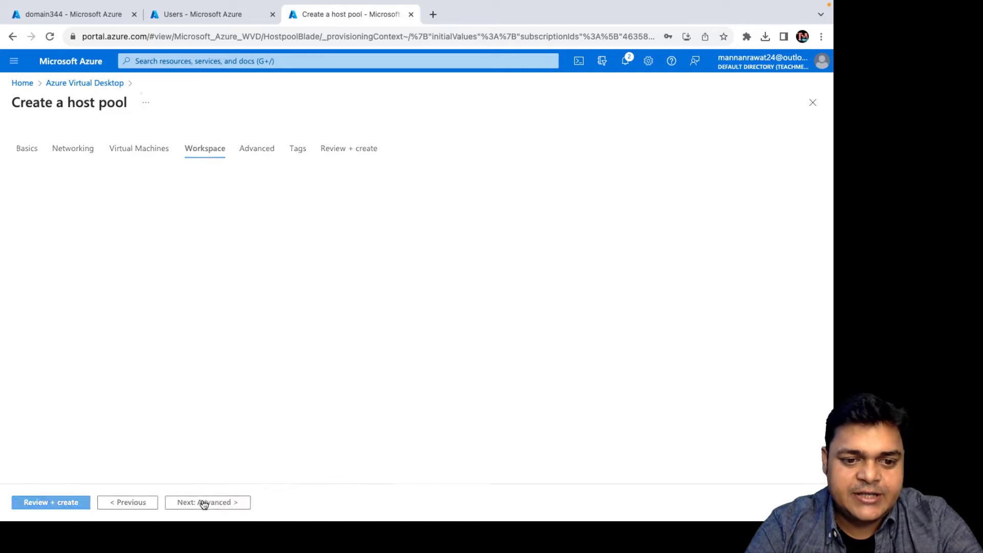
pyautogui.click(199, 199)
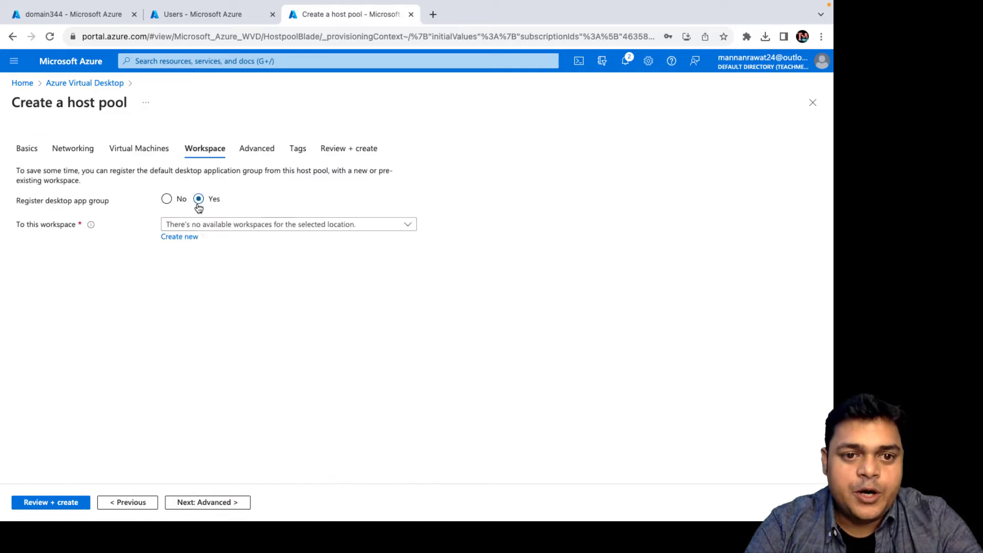
pyautogui.click(187, 239)
pyautogui.write('r')
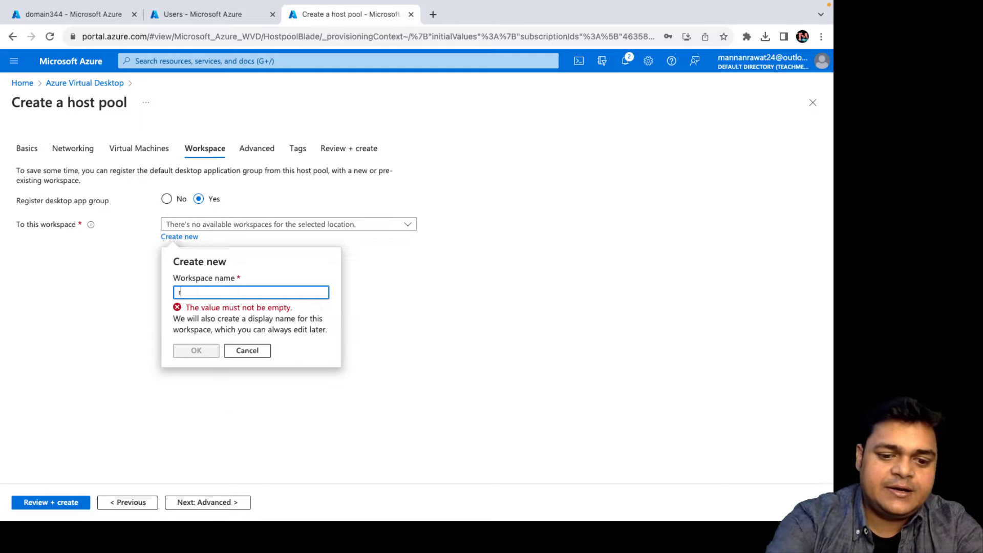
pyautogui.write('est-')
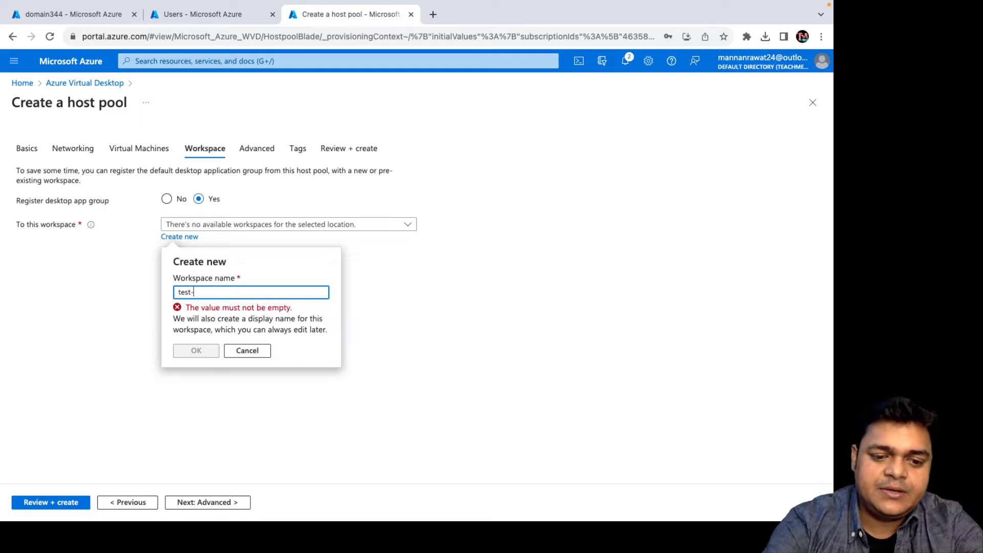
pyautogui.write('work')
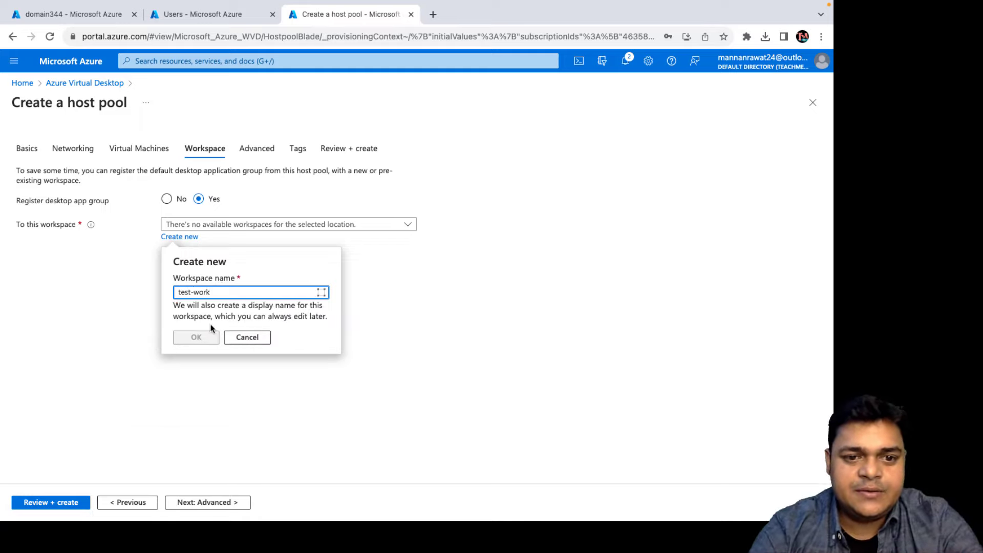
pyautogui.click(193, 341)
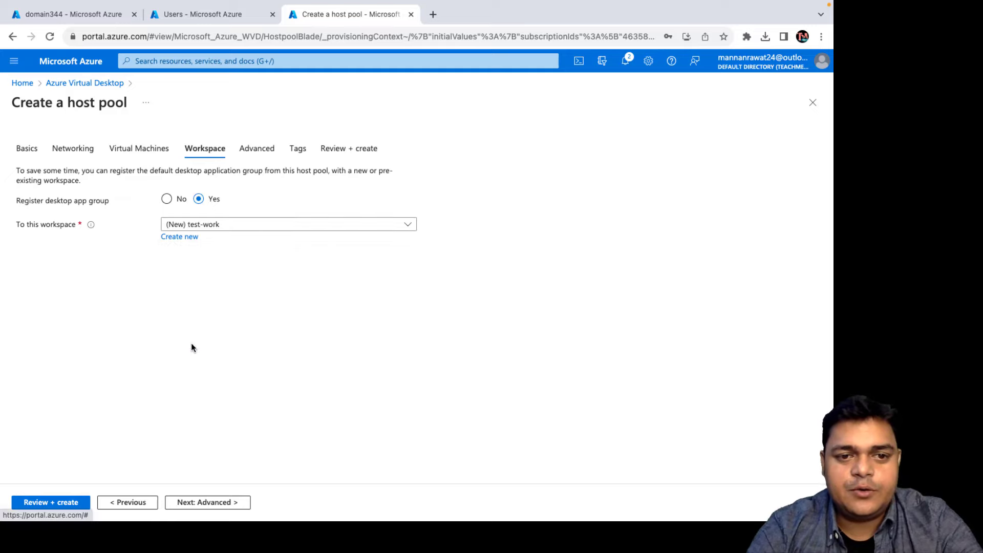
# - Skip Advanced and Tags settings and run validation on Review + create
pyautogui.click(214, 505)
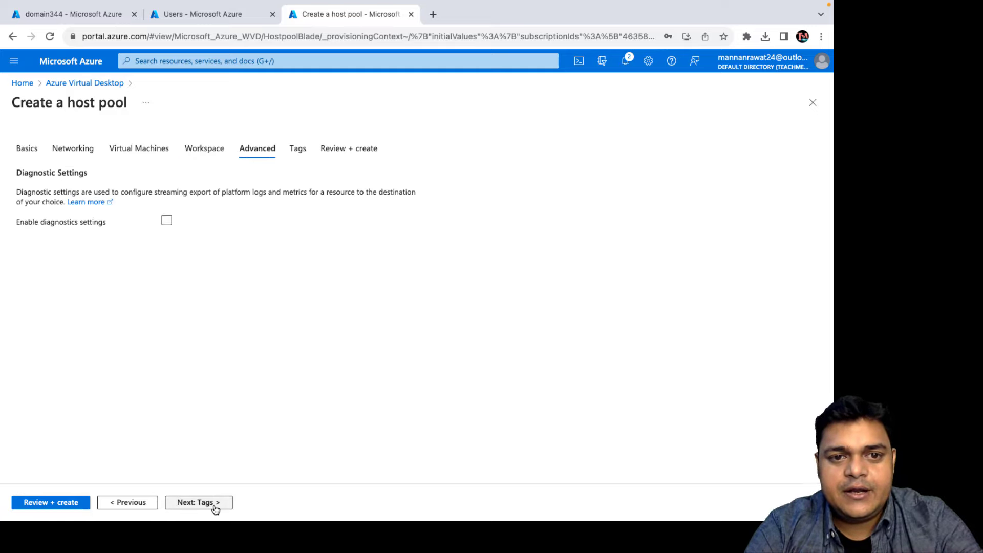
pyautogui.click(214, 505)
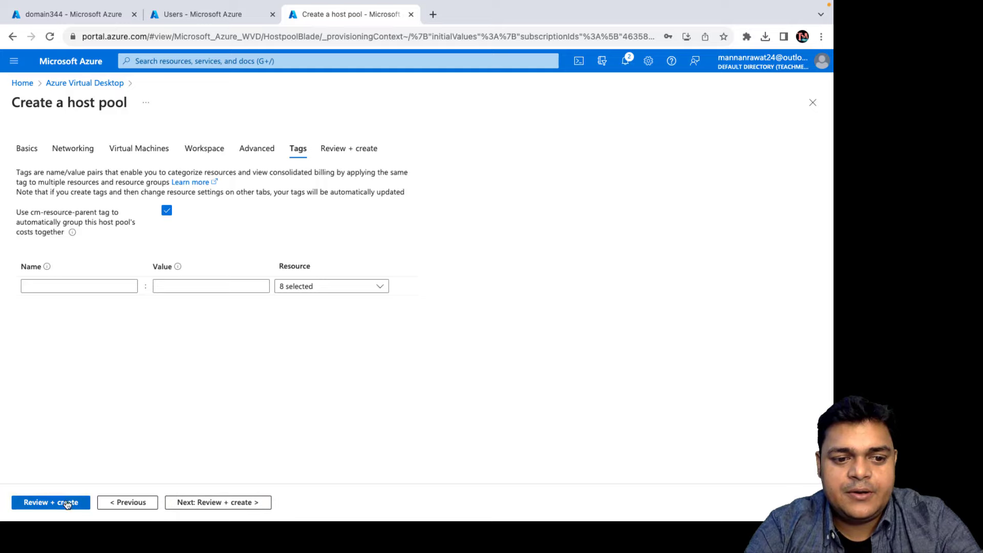
pyautogui.click(64, 504)
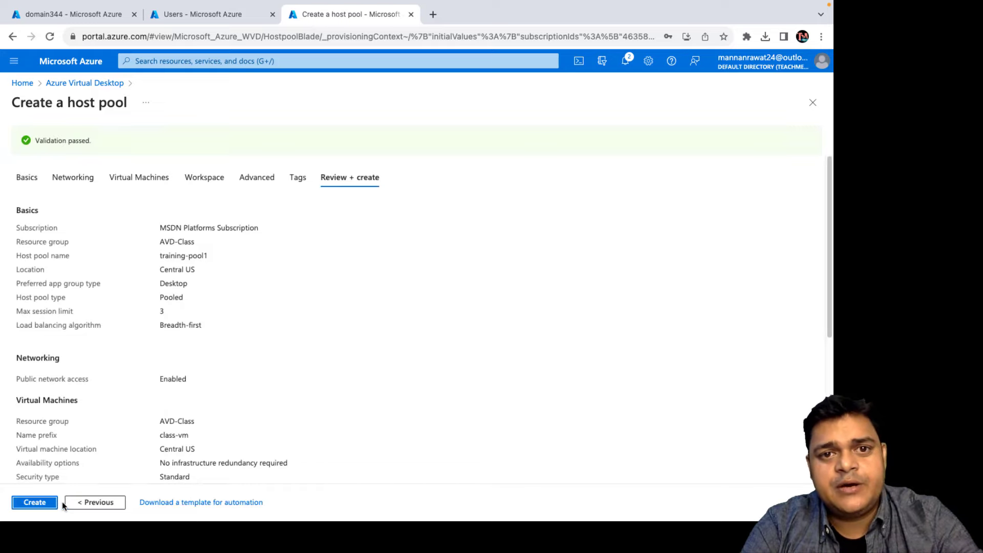
# - Create the training-pool1 host pool in AVD-Class, then switch to the macOS desktop
pyautogui.click(34, 500)
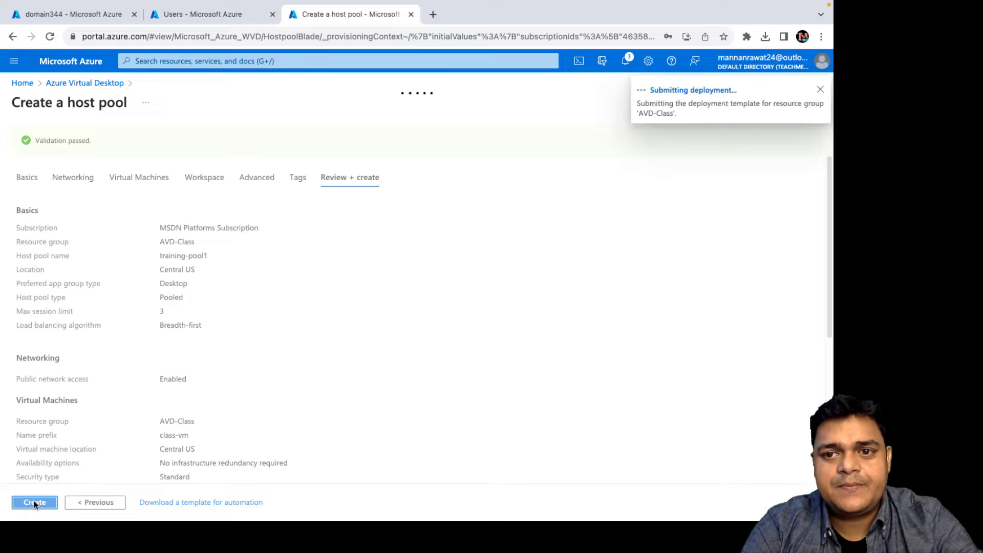
pyautogui.hotkey('ctrl', 'Left')
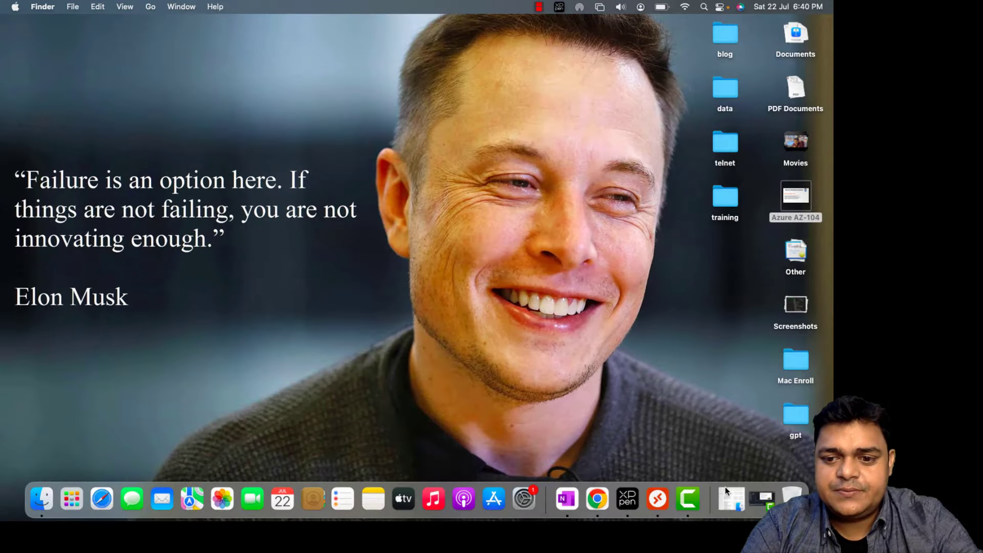
# - Pause the Camtasia recording from its Dock icon and return to the completed deployment in Chrome
pyautogui.rightClick(695, 493)
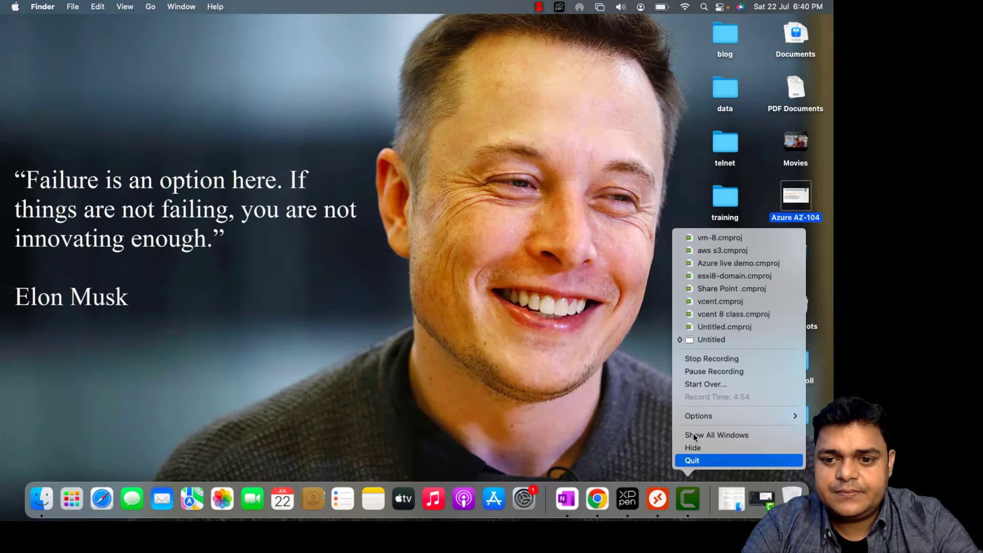
pyautogui.click(709, 371)
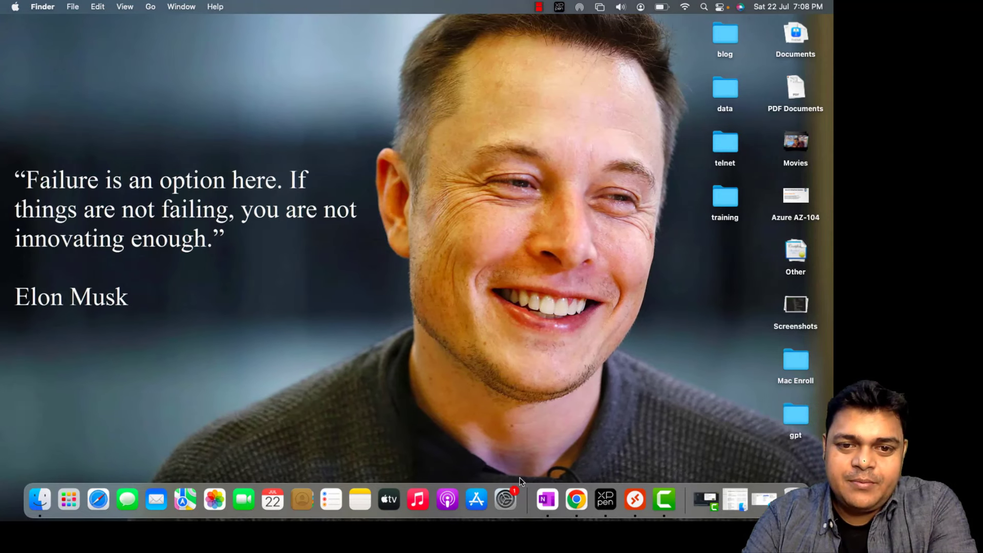
pyautogui.hotkey('ctrl', 'Right')
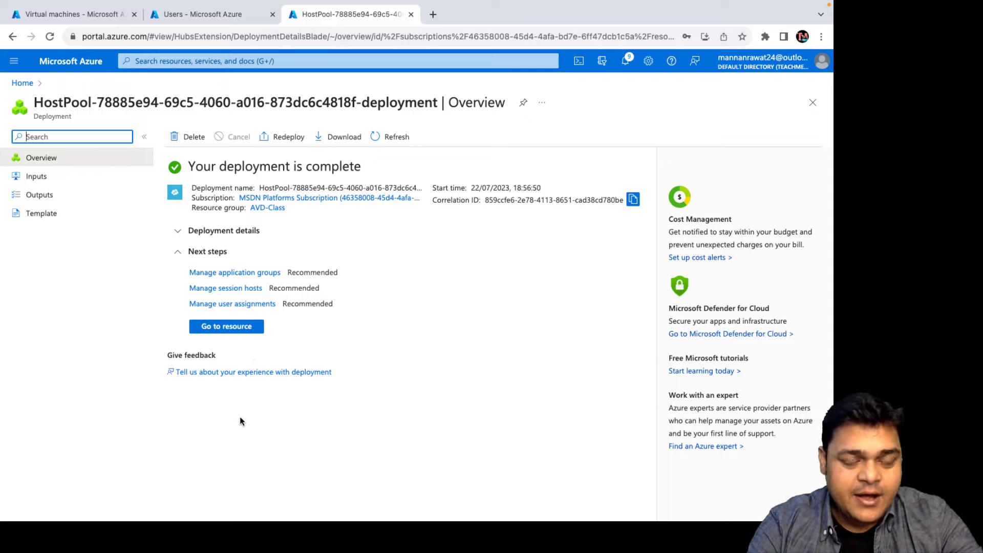
# - Inspect the newpool host pool, then open Azure Virtual Desktop from Recent services
pyautogui.click(248, 330)
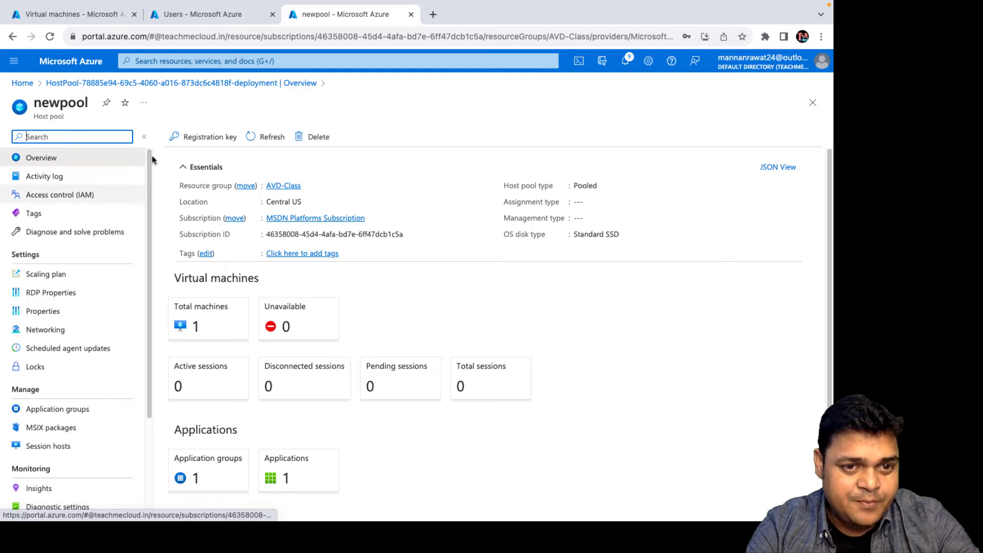
pyautogui.click(199, 82)
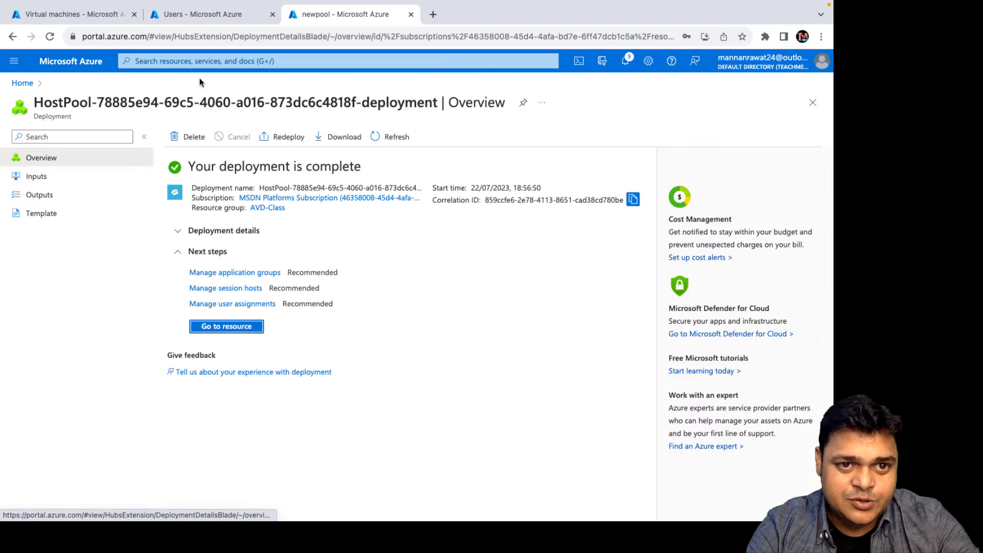
pyautogui.click(223, 58)
pyautogui.click(160, 226)
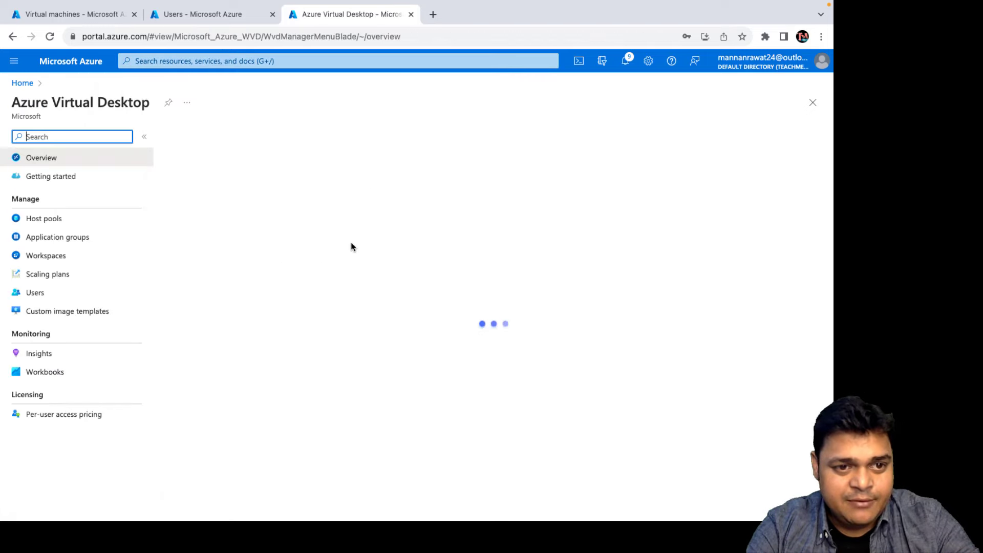
# - Go through Host pools and Application groups to newpool-DAG's Assignments page
pyautogui.click(48, 221)
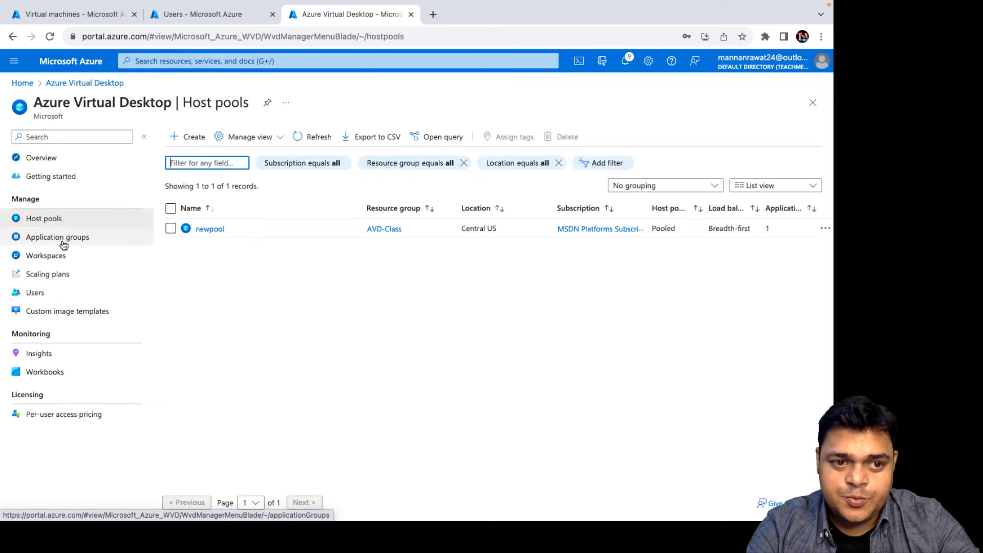
pyautogui.click(64, 244)
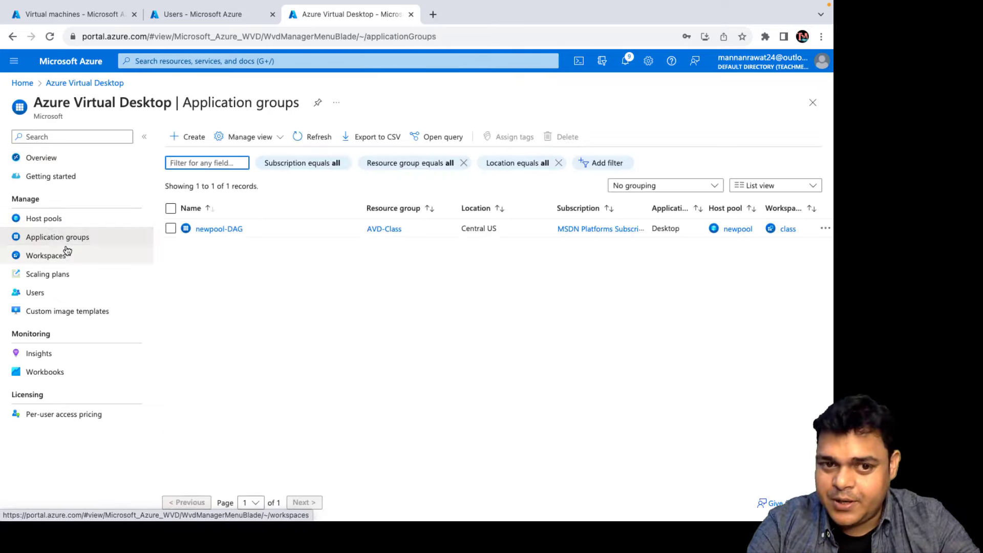
pyautogui.click(232, 230)
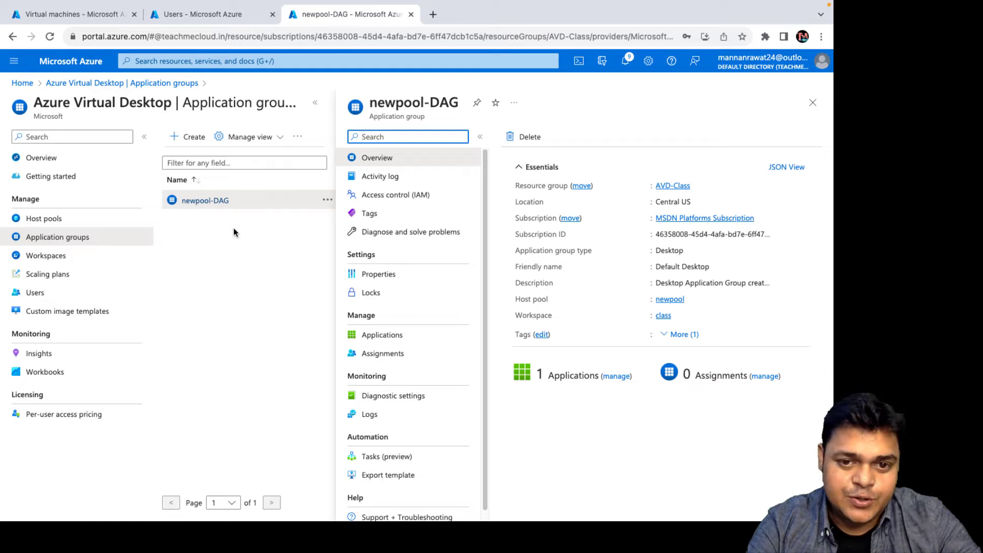
pyautogui.click(385, 354)
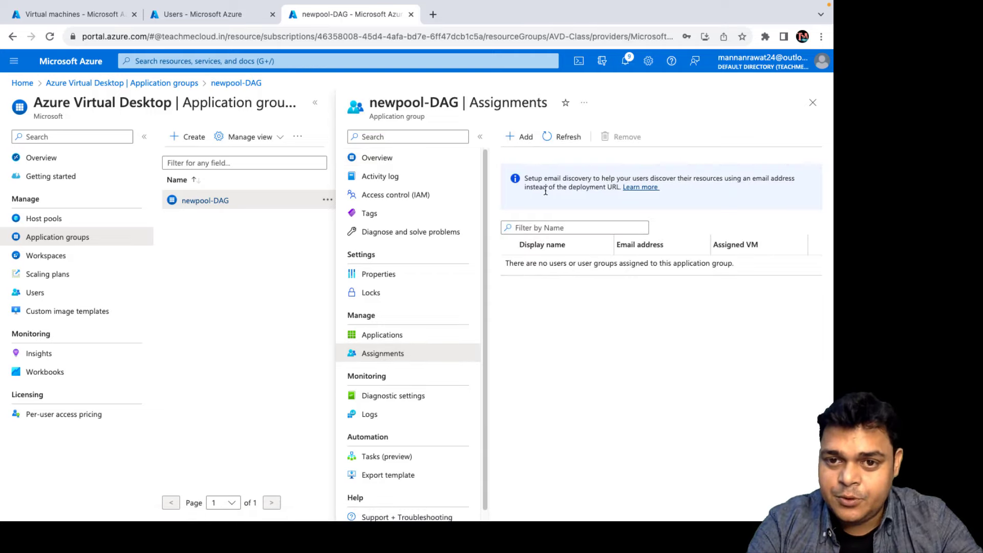
# - Search for and select users gcp, aws and azure, then assign them to newpool-DAG
pyautogui.click(526, 137)
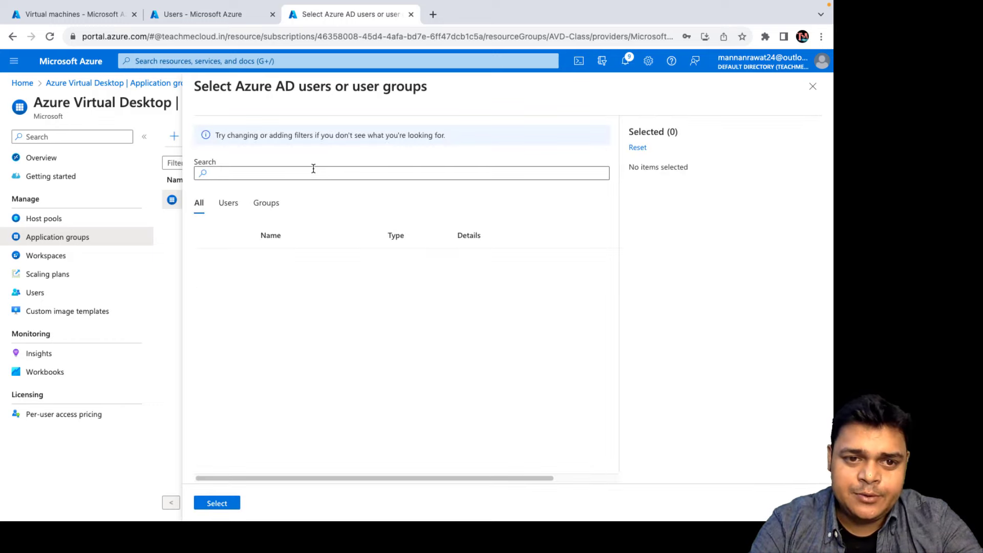
pyautogui.click(282, 173)
pyautogui.write('go')
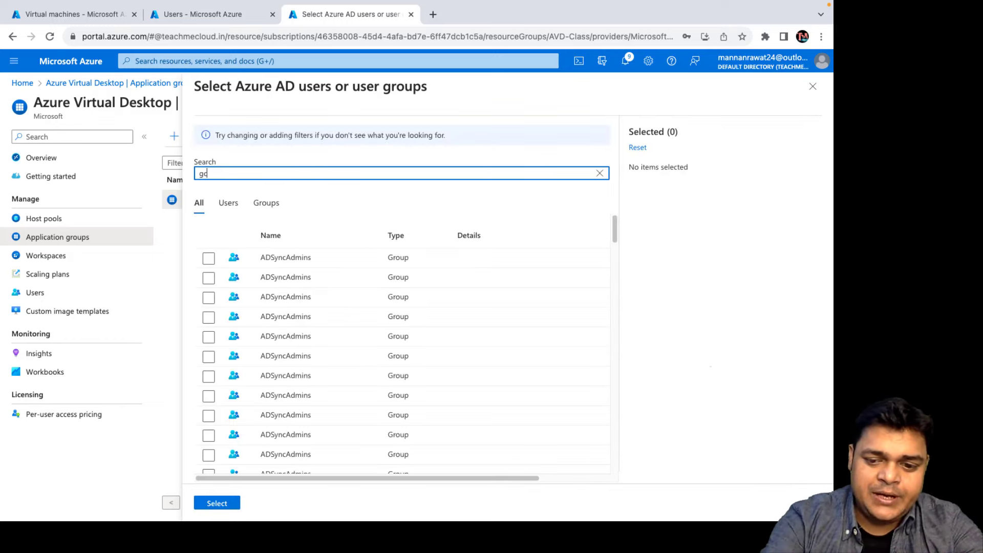
pyautogui.click(209, 258)
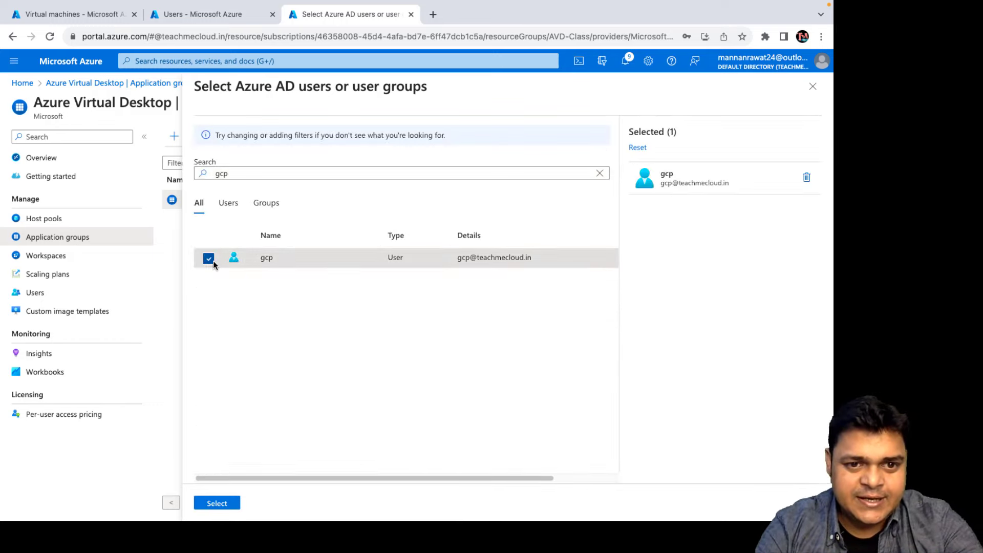
pyautogui.moveTo(238, 175); pyautogui.dragTo(172, 167)
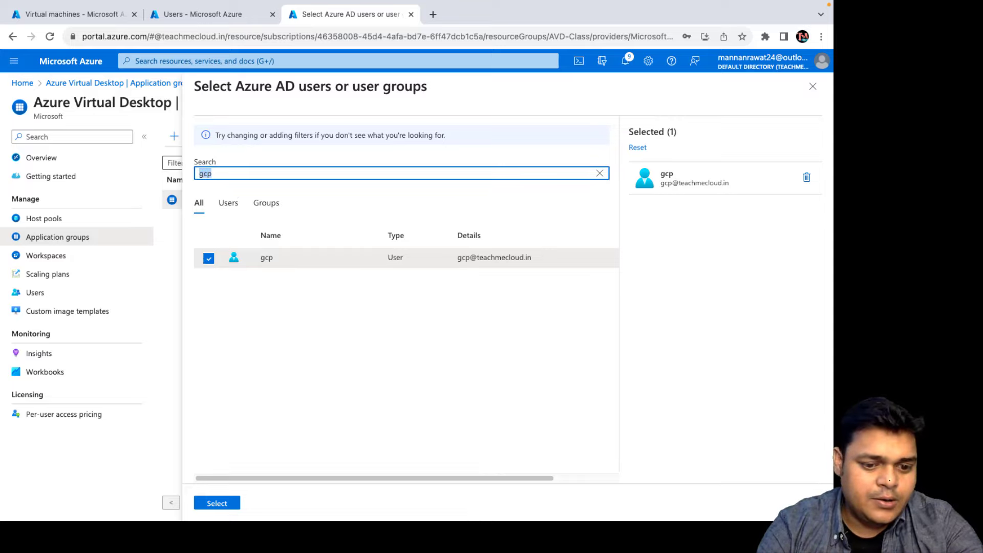
pyautogui.write('aws')
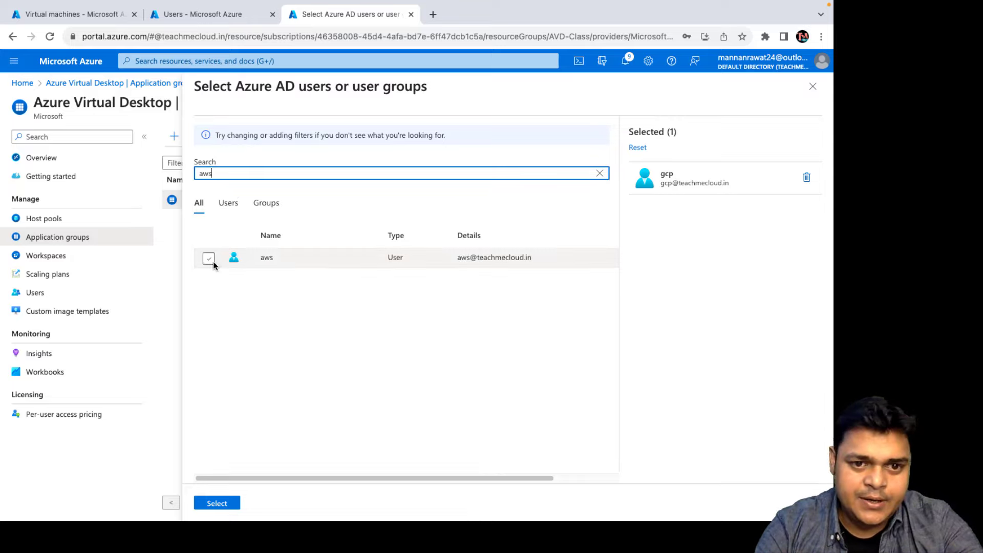
pyautogui.click(208, 258)
pyautogui.moveTo(233, 173); pyautogui.dragTo(128, 176)
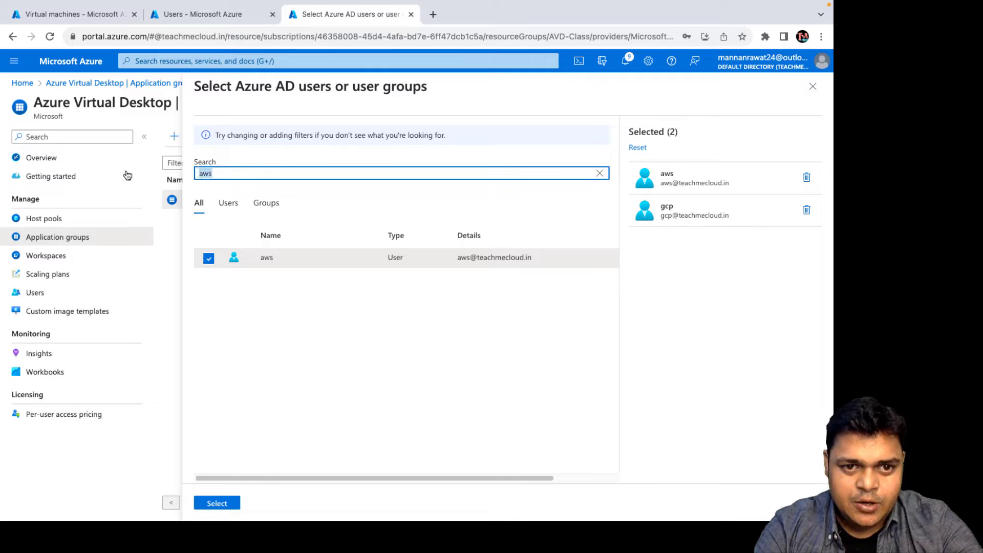
pyautogui.write('azure')
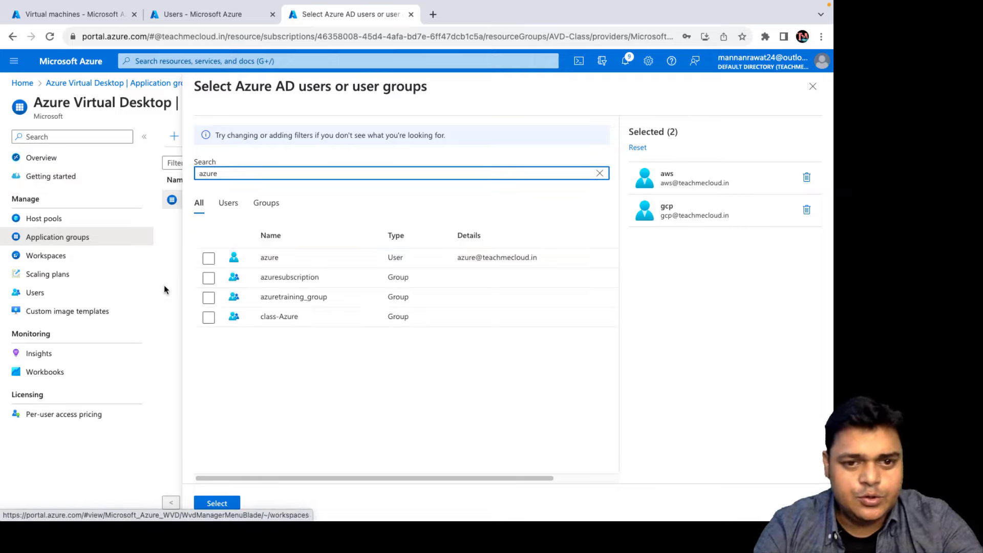
pyautogui.click(220, 256)
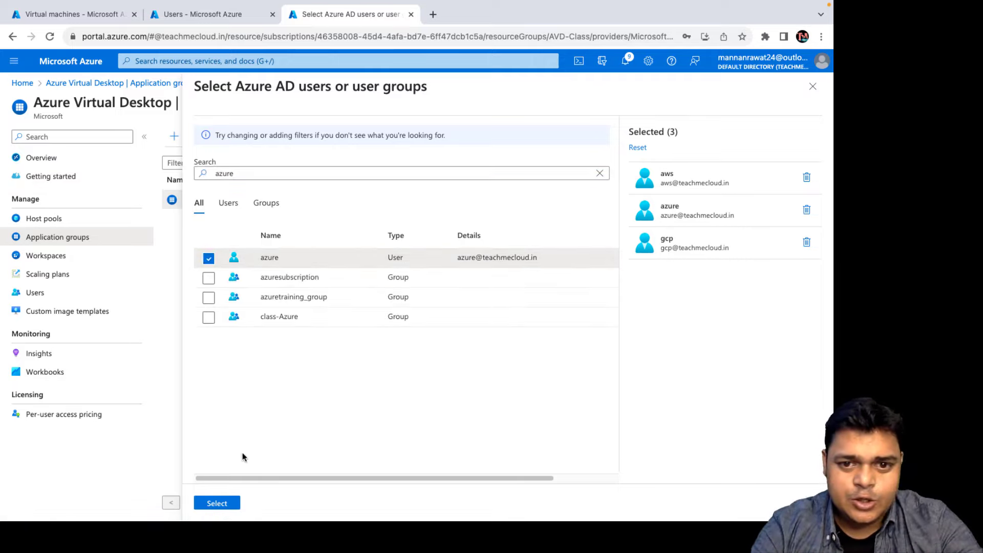
pyautogui.click(224, 505)
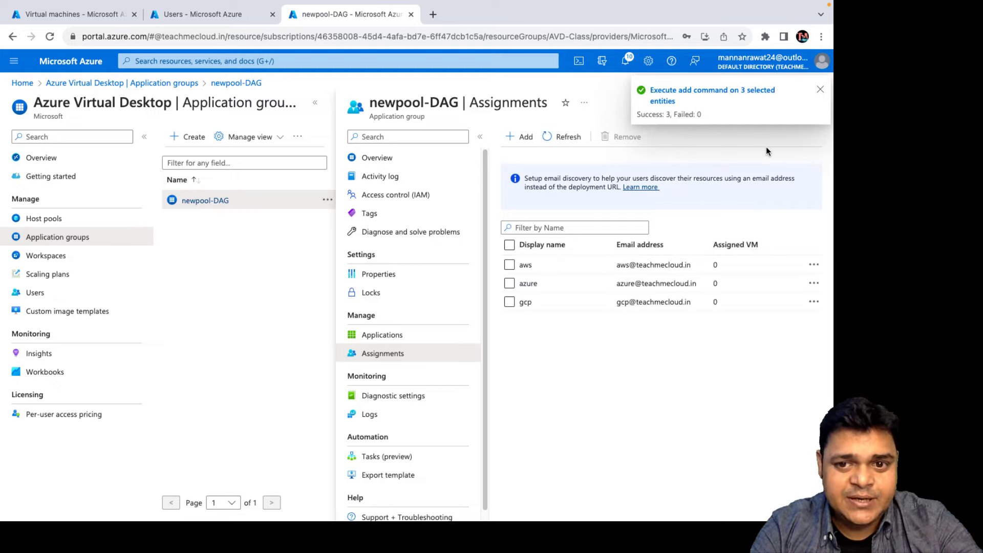
# - Open a new Chrome incognito window
pyautogui.click(434, 14)
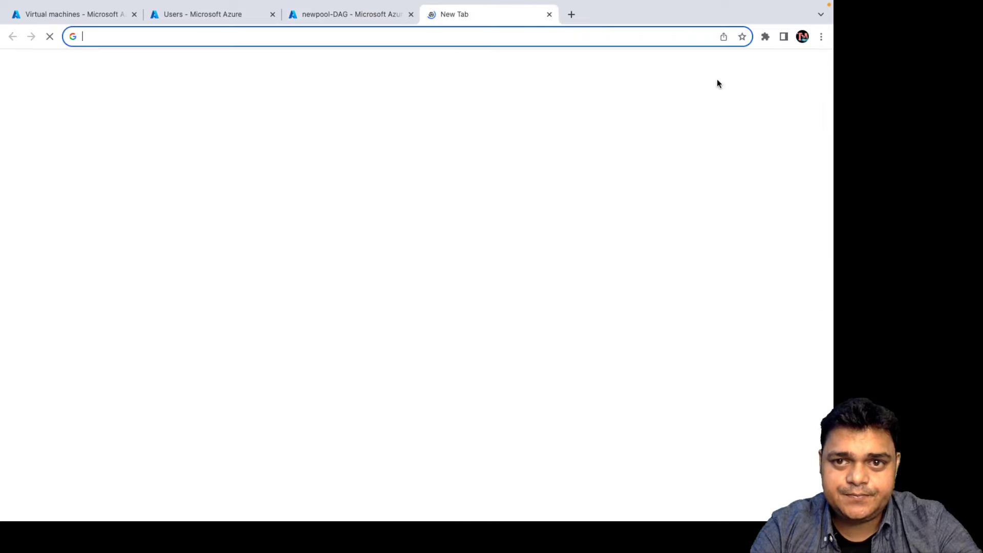
pyautogui.click(821, 36)
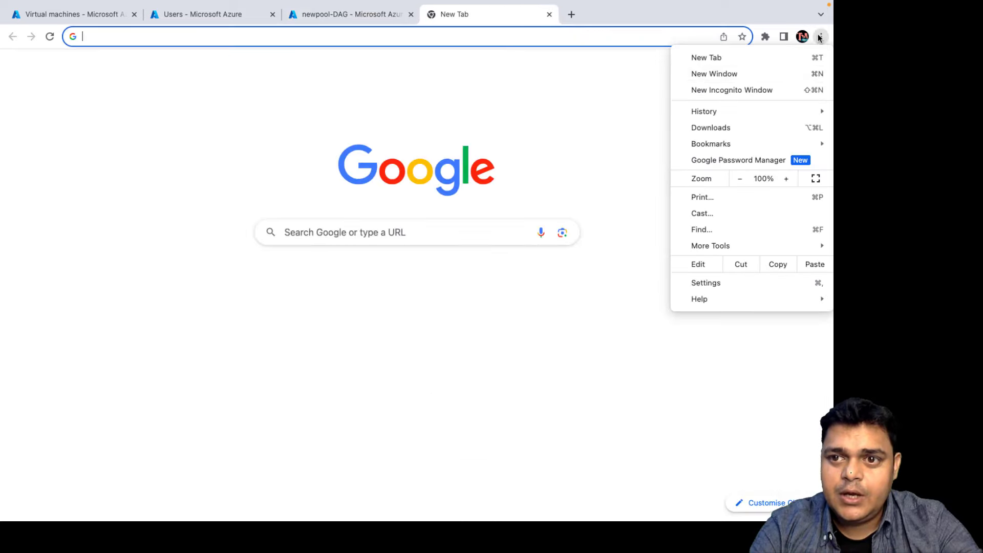
pyautogui.click(713, 91)
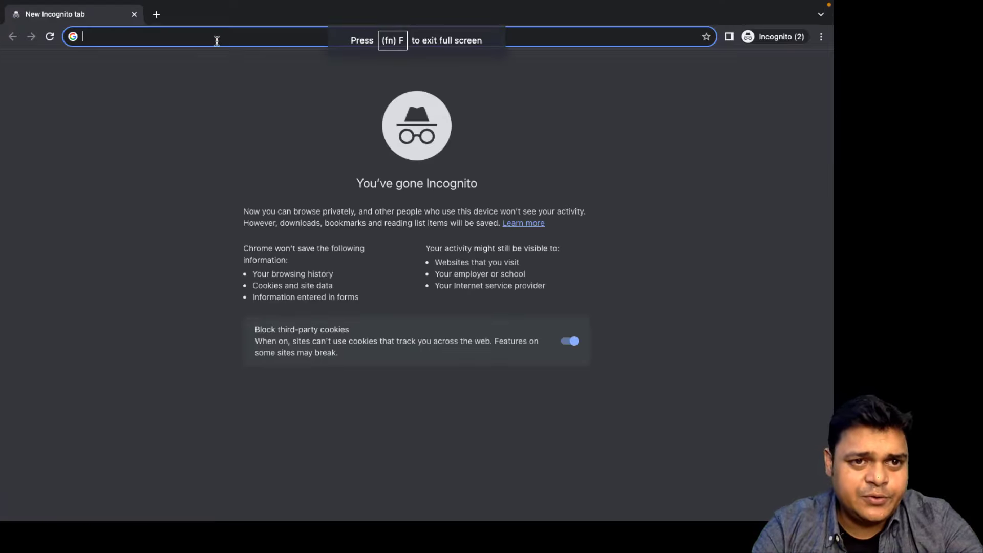
# - Search Google for 'rdweb' and open the Remote Desktop Web client result
pyautogui.write('rdwe')
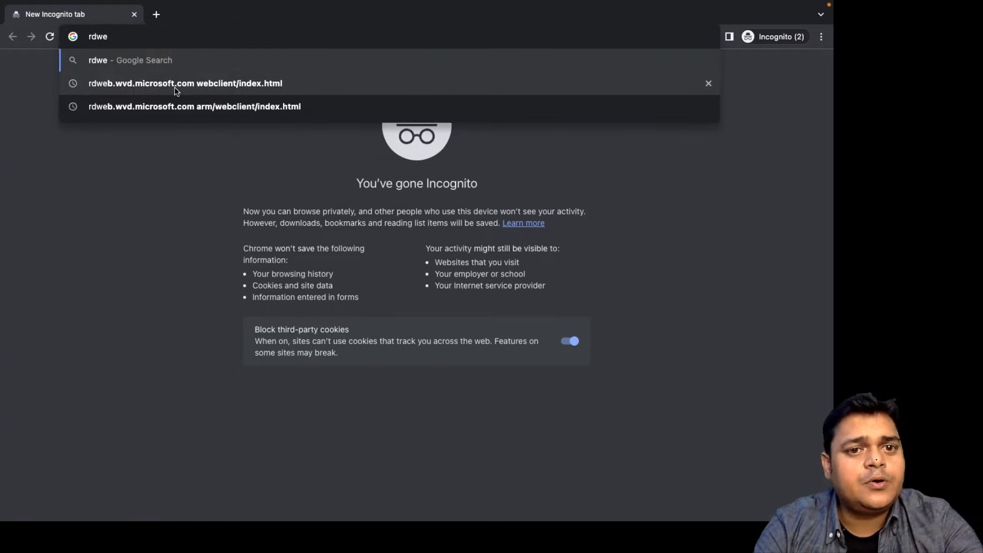
pyautogui.click(207, 87)
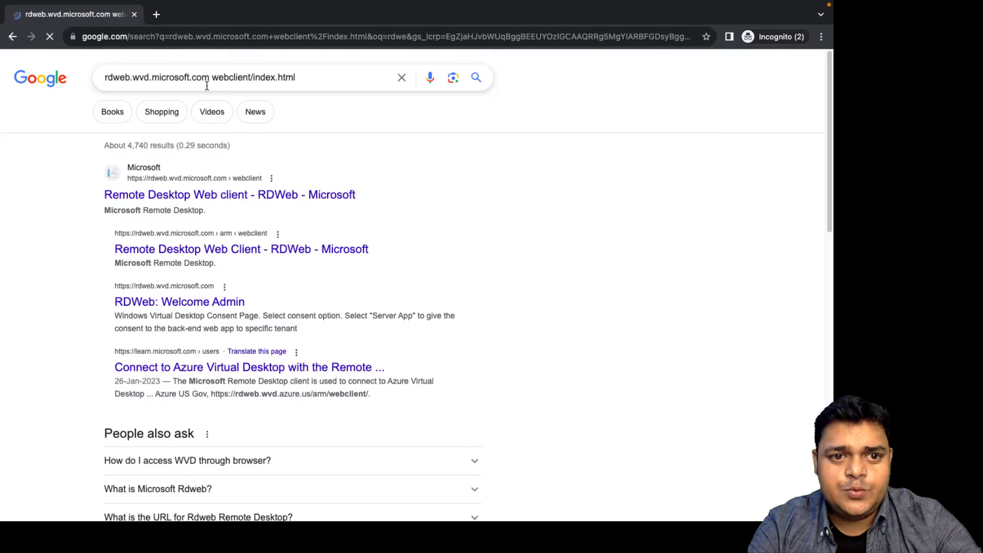
pyautogui.click(201, 197)
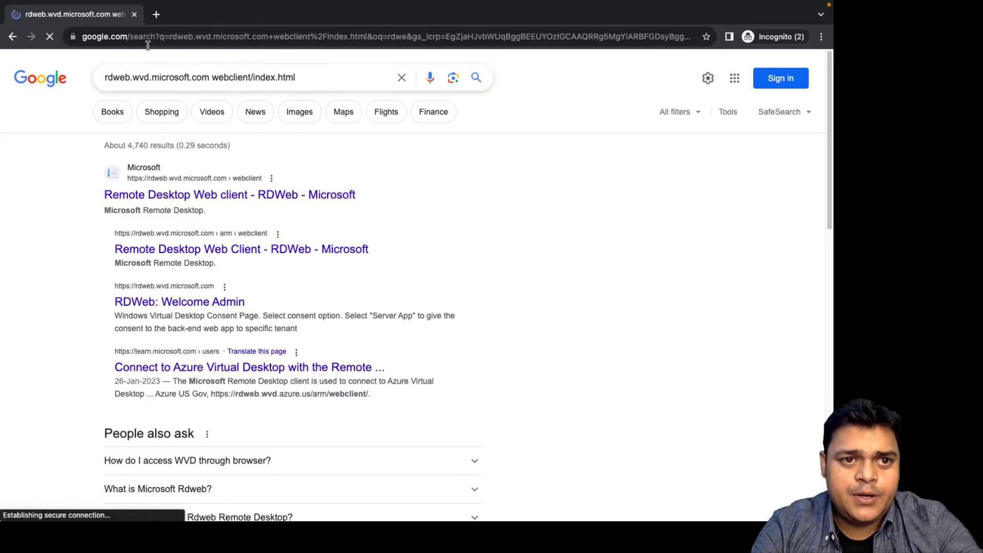
pyautogui.scroll(-10, 219, 275)
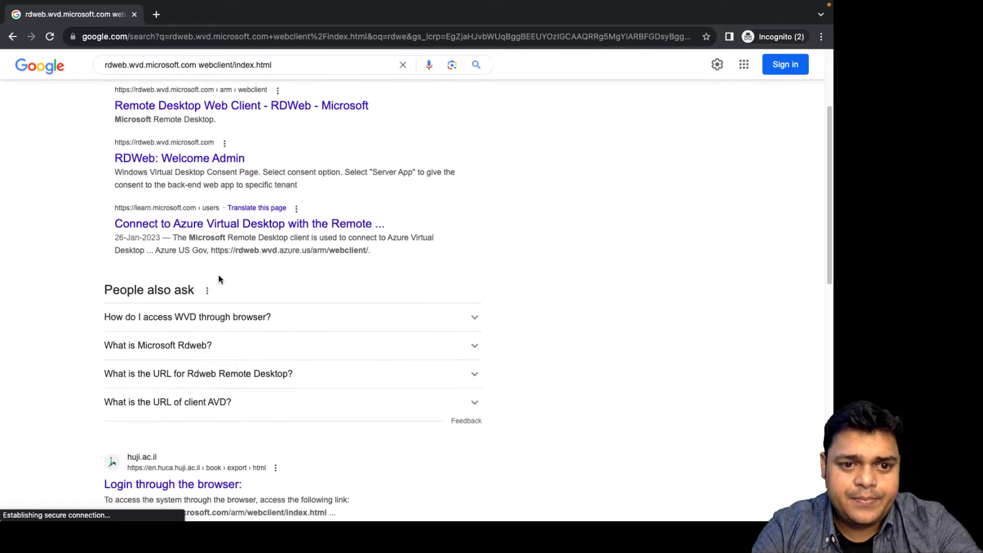
pyautogui.scroll(10, 218, 275)
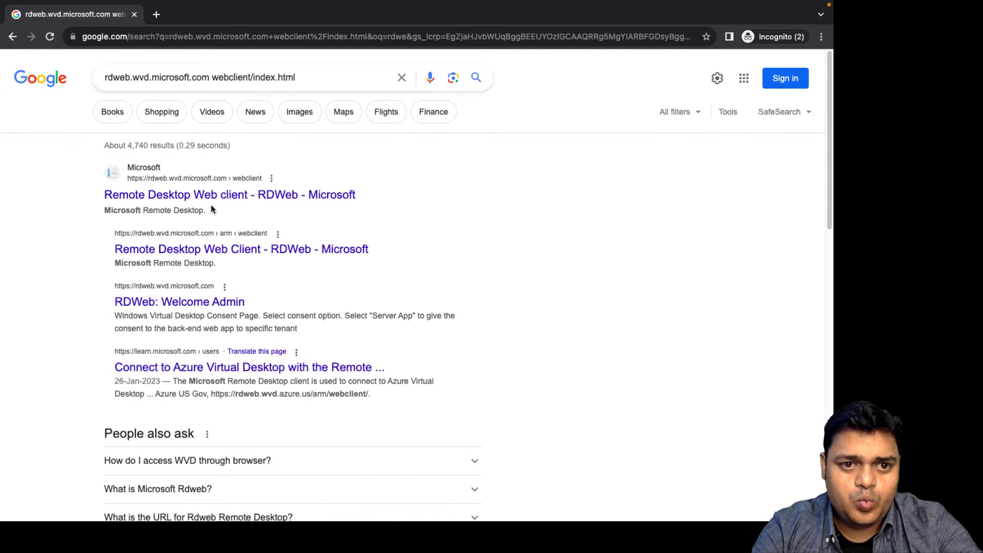
pyautogui.click(238, 254)
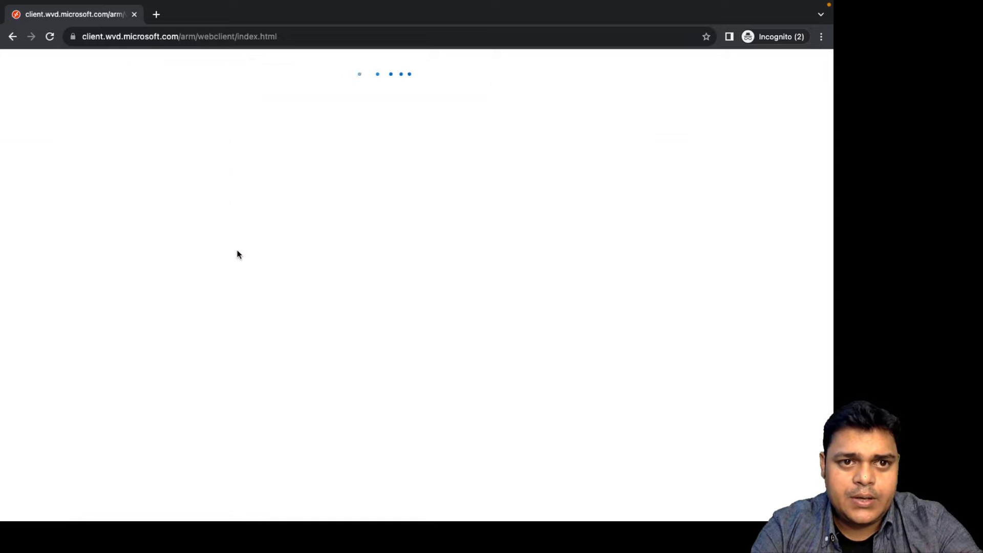
# - Copy the web client's address from the address bar
pyautogui.click(295, 37)
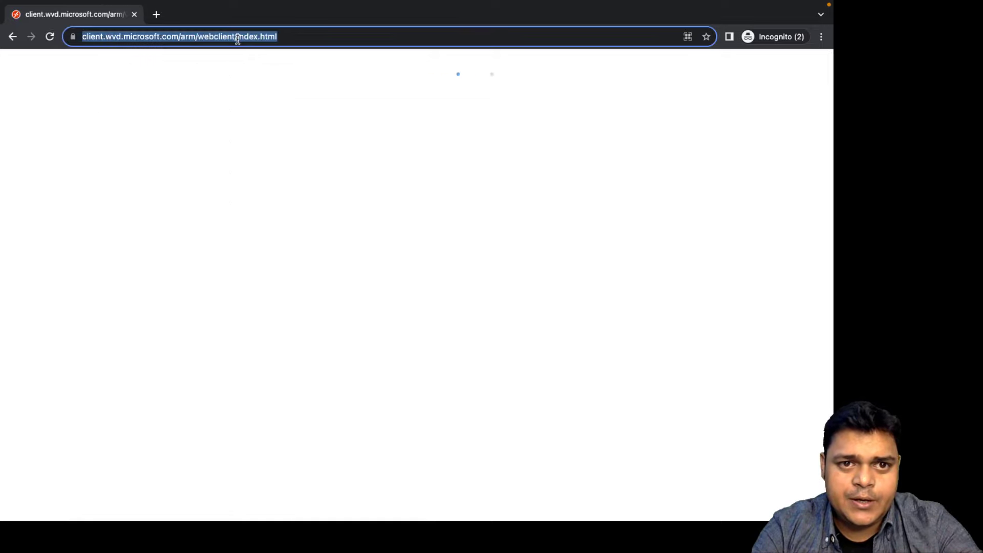
pyautogui.rightClick(238, 39)
pyautogui.click(260, 115)
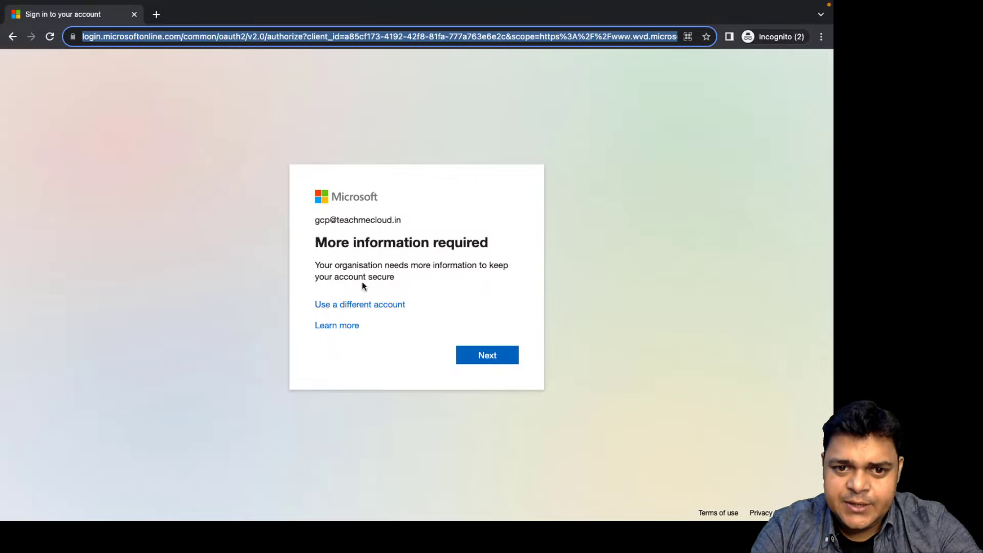
# - Sign in as a different assigned user and launch SessionDesktop, allowing local resource access
pyautogui.click(352, 306)
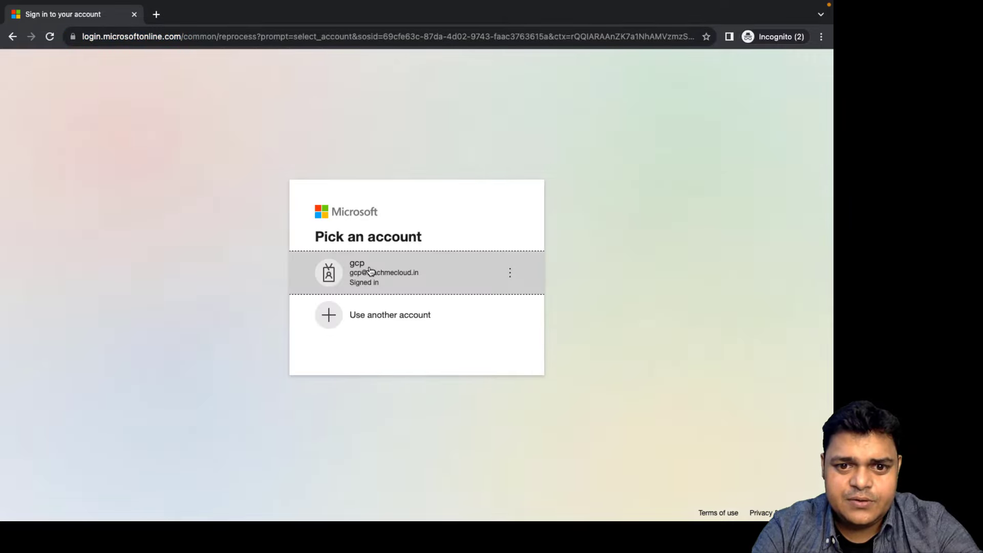
pyautogui.click(383, 277)
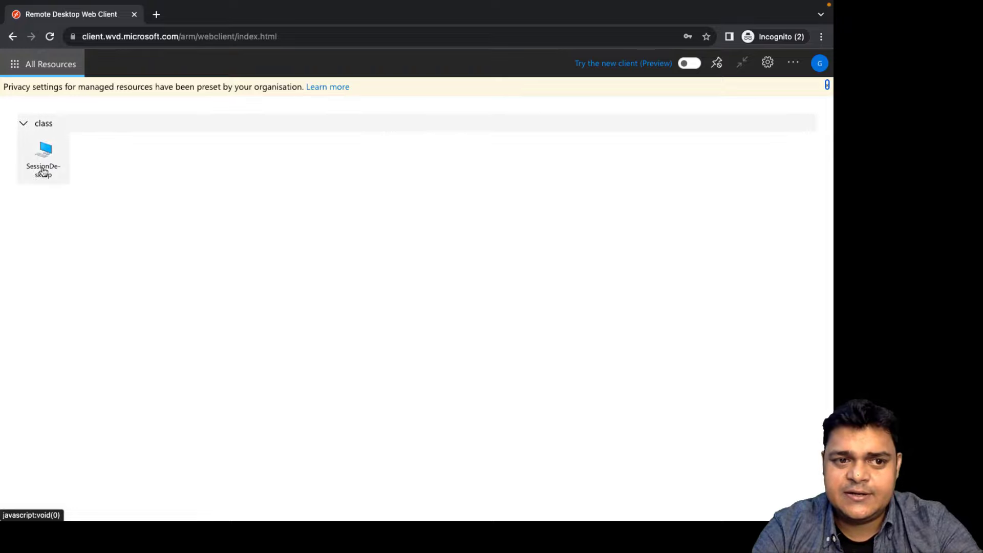
pyautogui.click(43, 172)
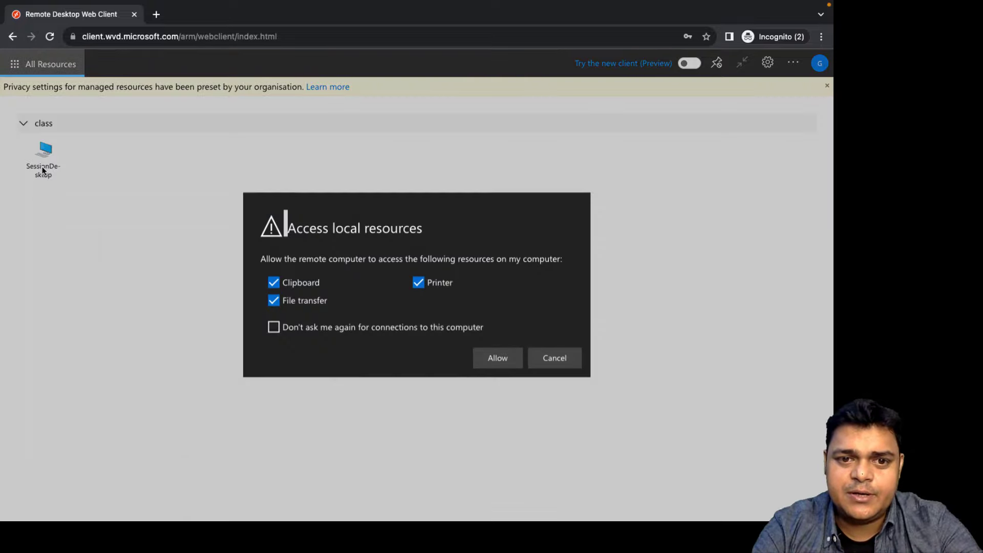
pyautogui.click(506, 361)
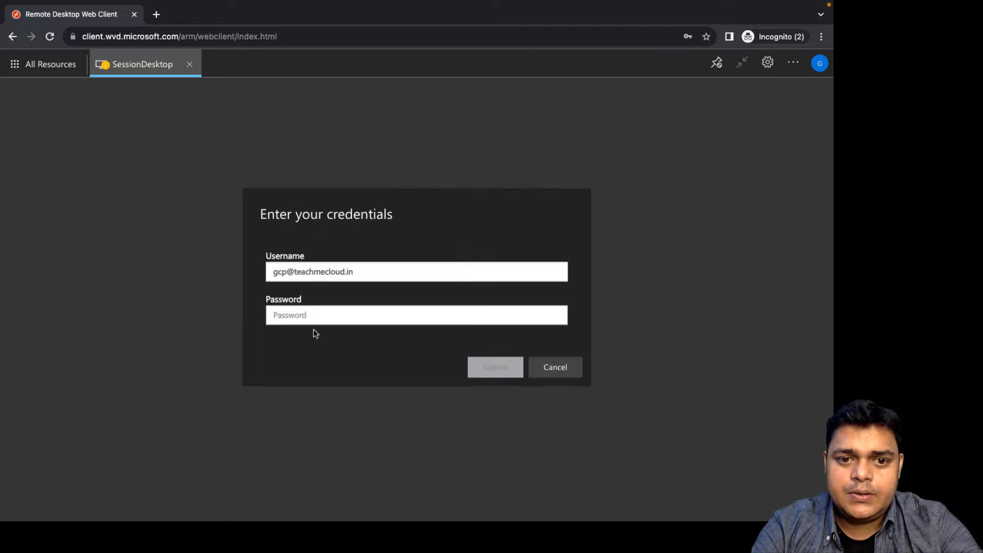
# - Enter the user's password to connect SessionDesktop, then switch to the Mac desktop
pyautogui.click(297, 318)
pyautogui.write('P')
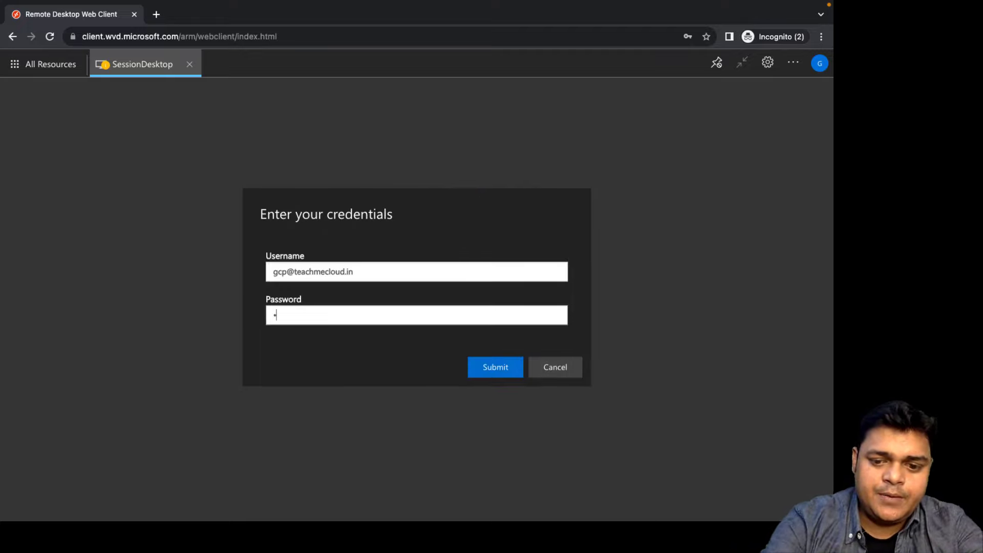
pyautogui.write('•••••')
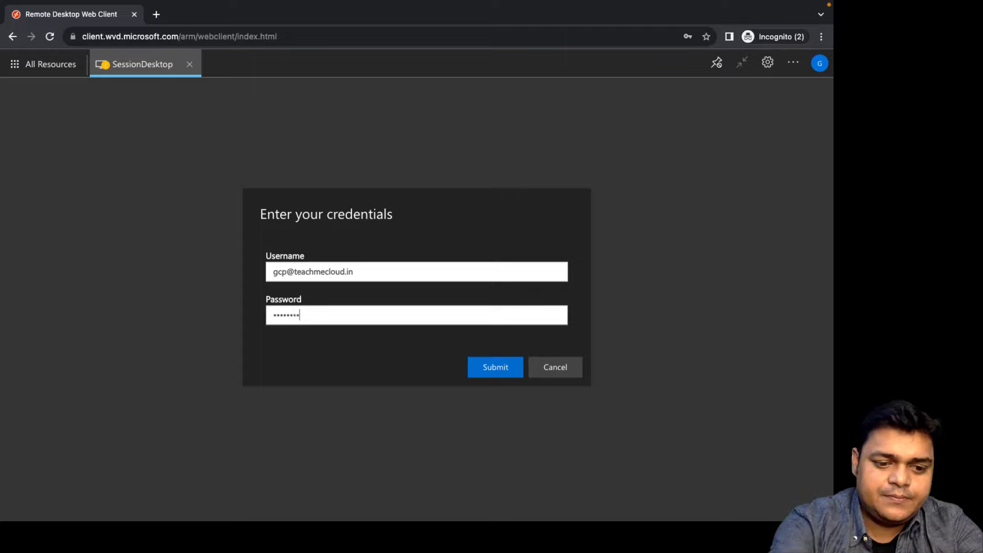
pyautogui.write('•')
pyautogui.press('Return')
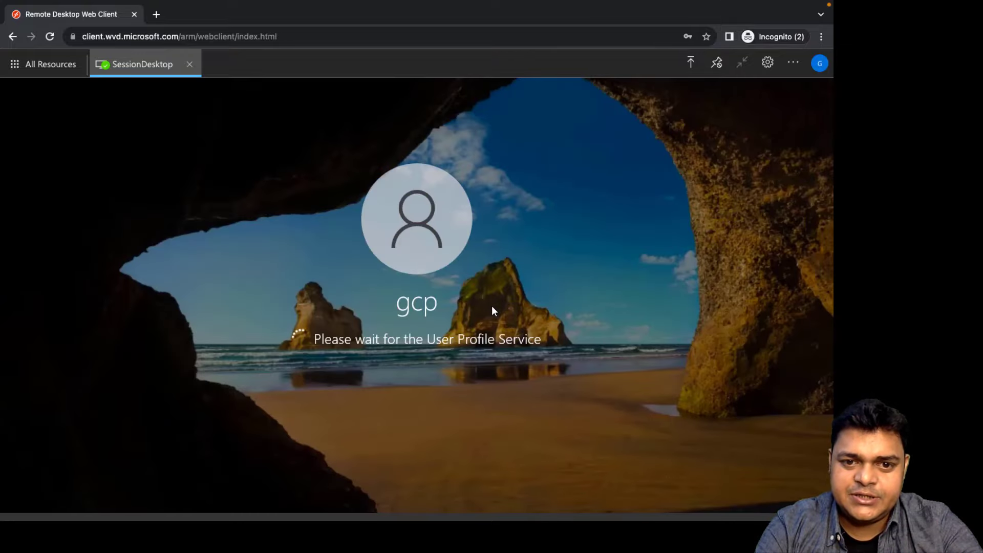
pyautogui.hotkey('ctrl', 'Left')
pyautogui.hotkey('ctrl', 'Left')
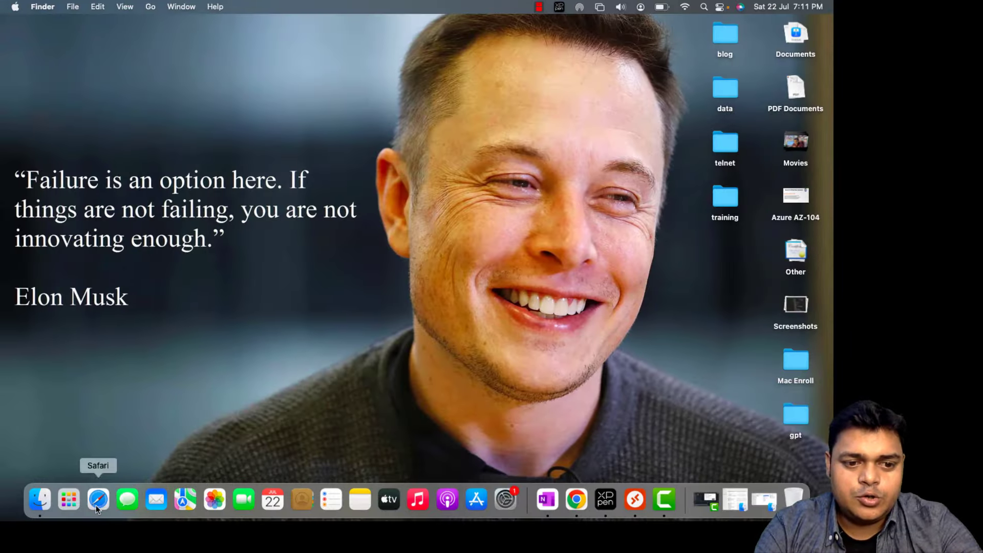
# - Open Safari and load the web client address copied from the Chrome address bar
pyautogui.click(96, 505)
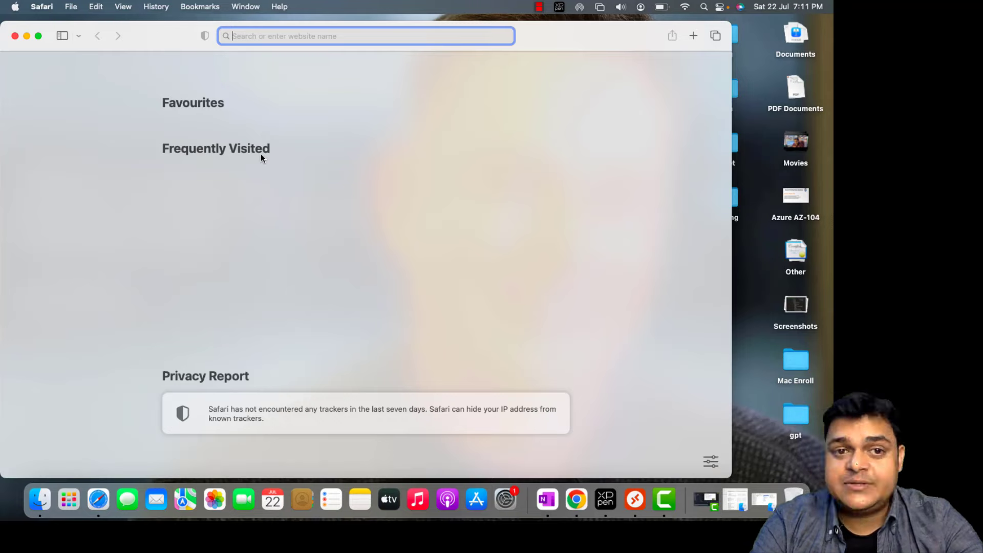
pyautogui.press('super+v')
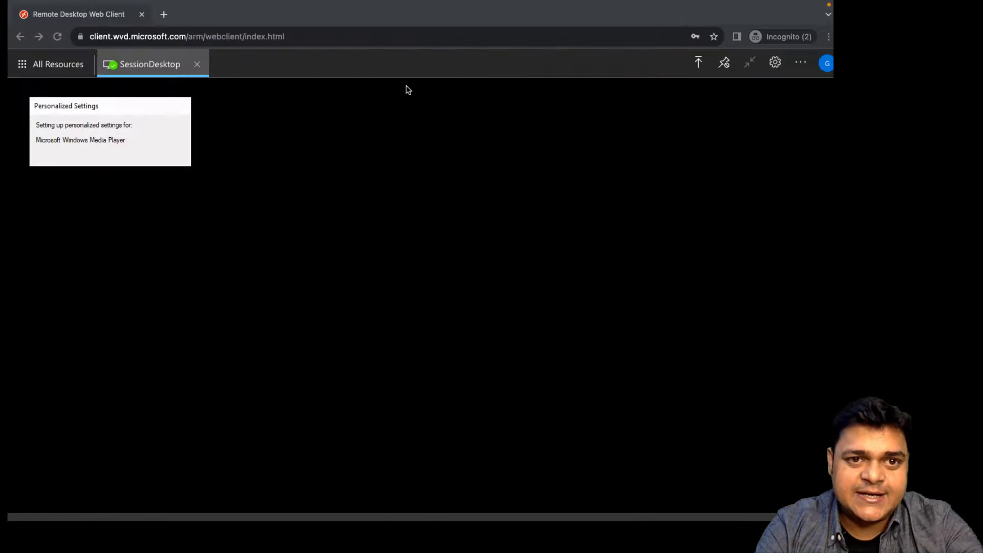
pyautogui.click(301, 35)
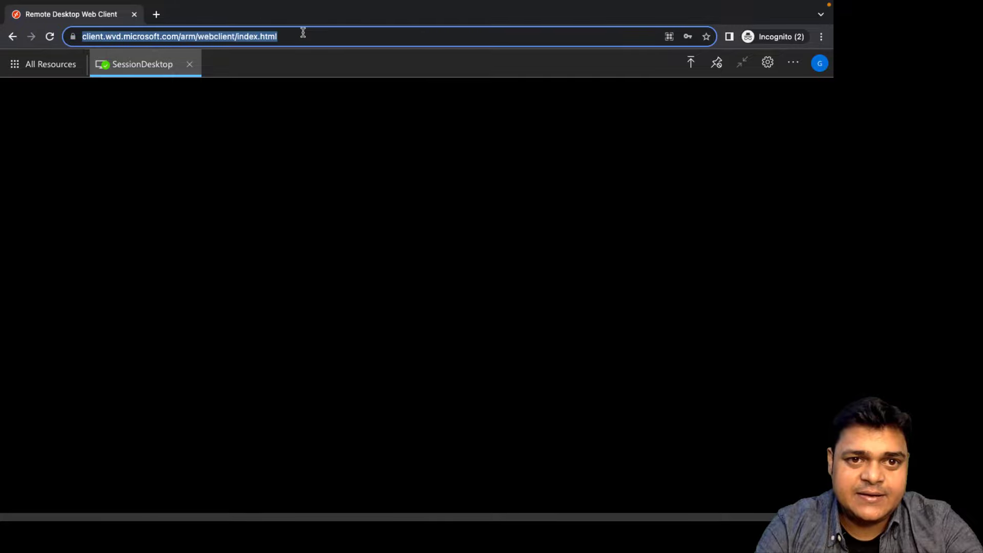
pyautogui.rightClick(231, 40)
pyautogui.click(250, 116)
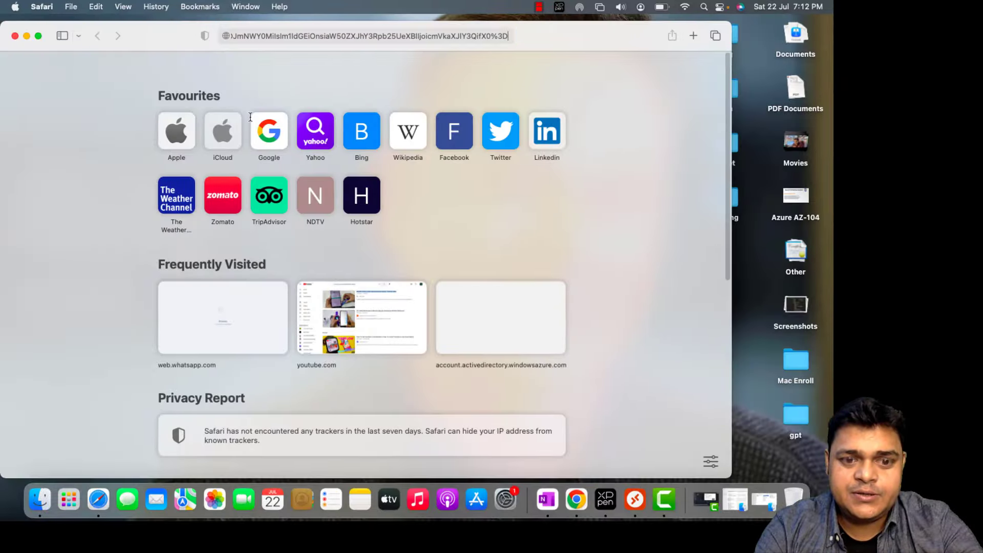
pyautogui.press('super+a')
pyautogui.press('BackSpace')
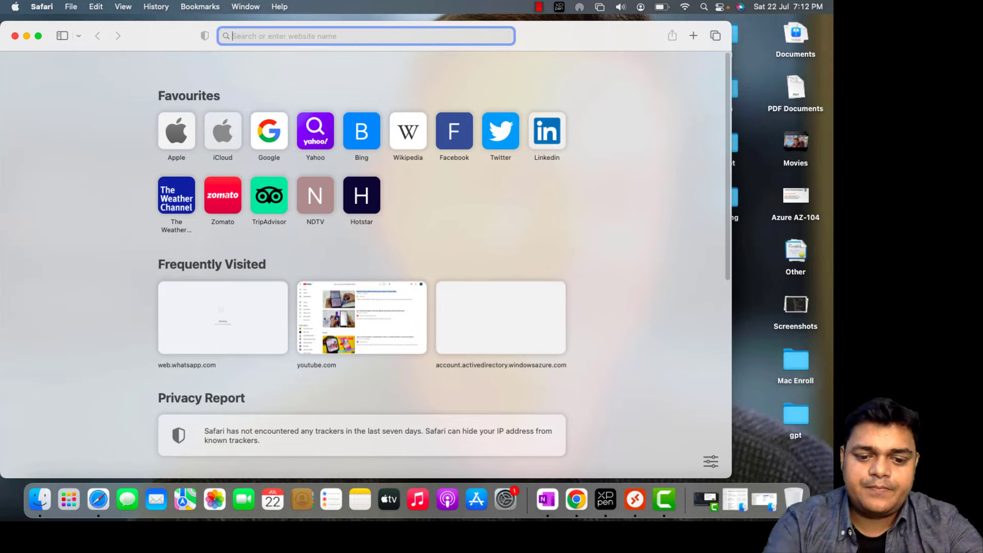
pyautogui.press('super+v')
pyautogui.press('Return')
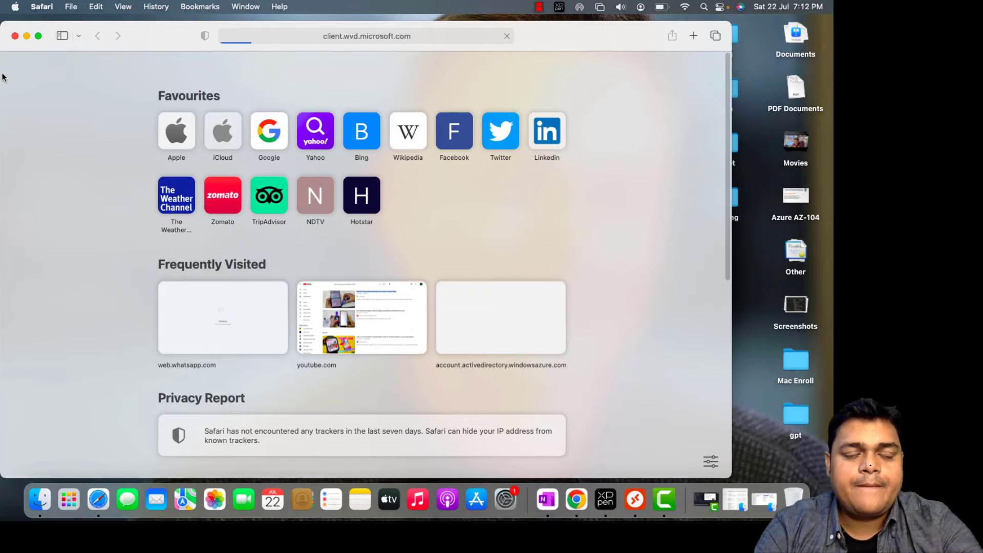
# - Make Safari full screen, close Chrome's empty tab and return to the incognito session
pyautogui.press('ctrl+super+f')
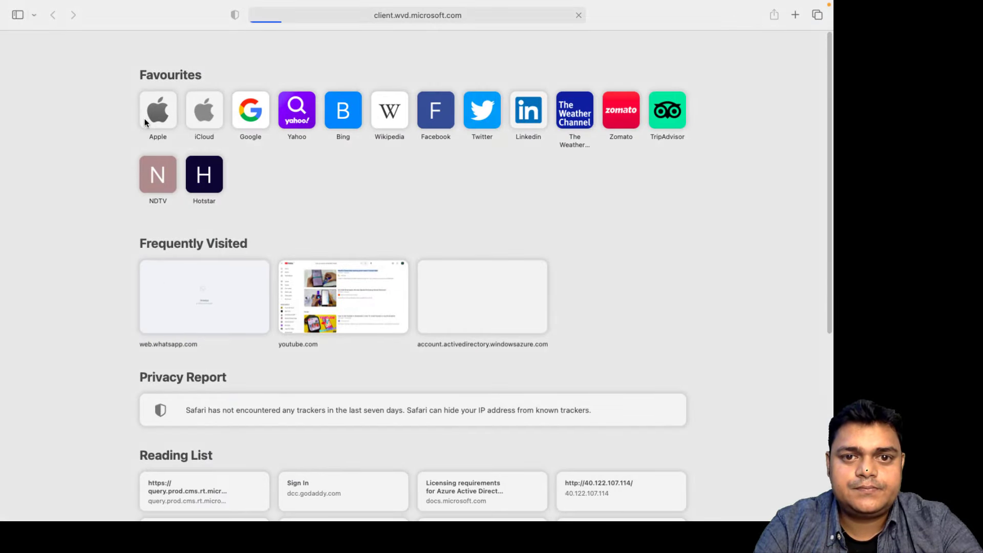
pyautogui.press('super+Tab')
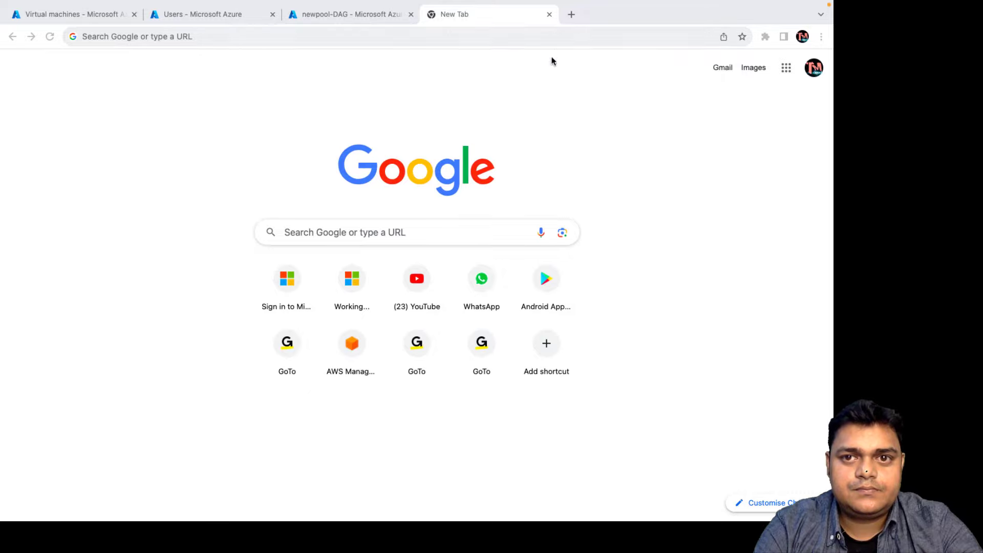
pyautogui.click(549, 14)
pyautogui.press('super+grave')
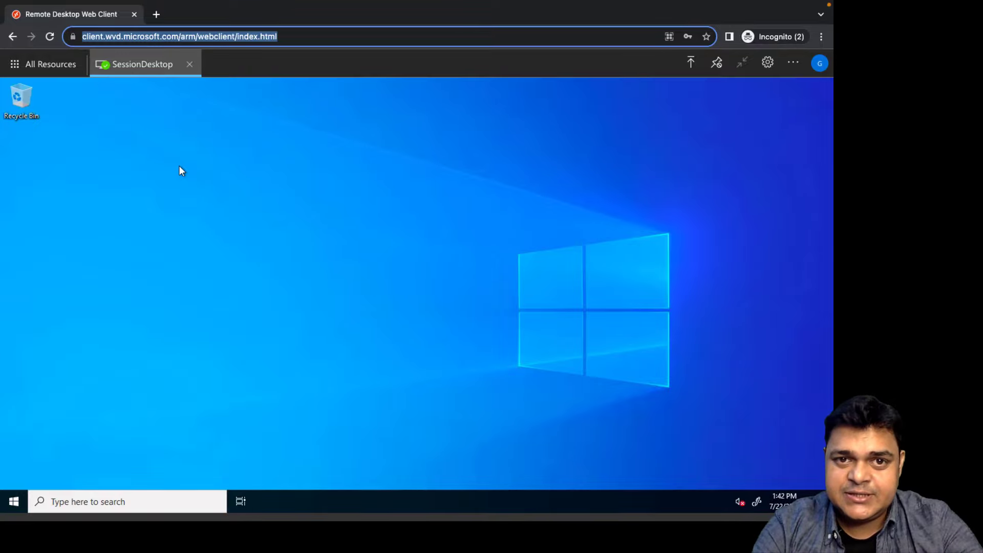
# - Glance at the Safari desktop, then return to the remote session window
pyautogui.hotkey('ctrl', 'Left')
pyautogui.hotkey('ctrl', 'Left')
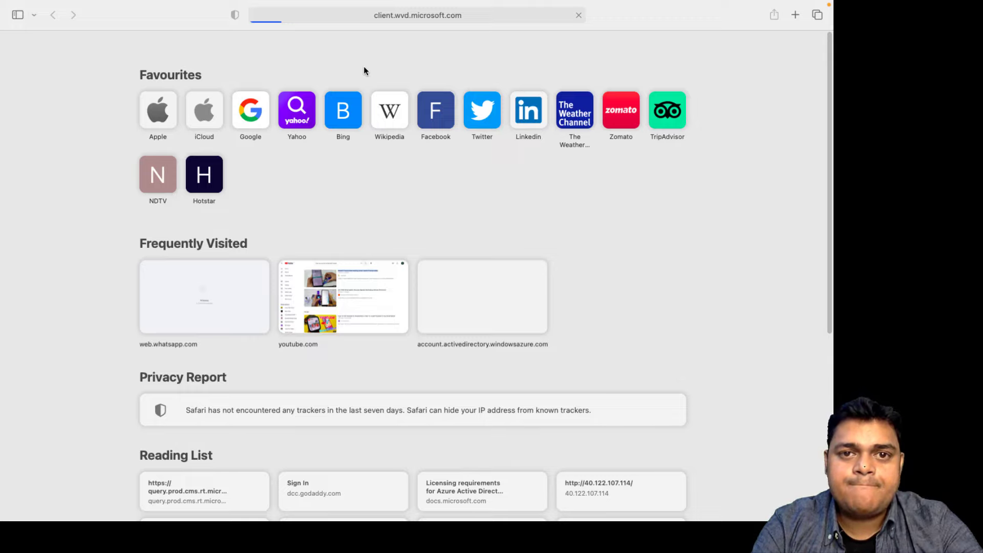
pyautogui.hotkey('ctrl', 'Right')
pyautogui.hotkey('ctrl', 'Right')
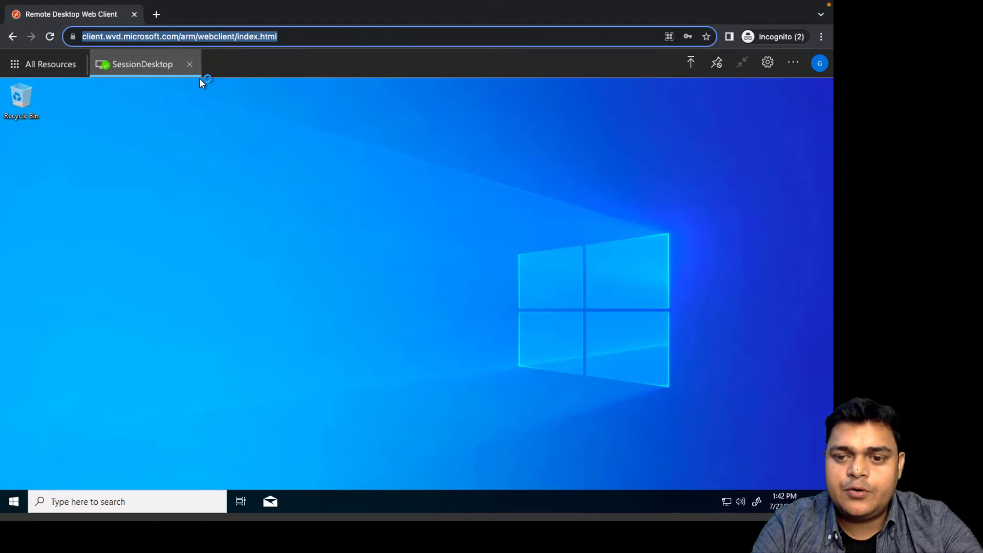
# - Load the Remote Desktop web client address in a new Chrome tab
pyautogui.hotkey('ctrl', 'Left')
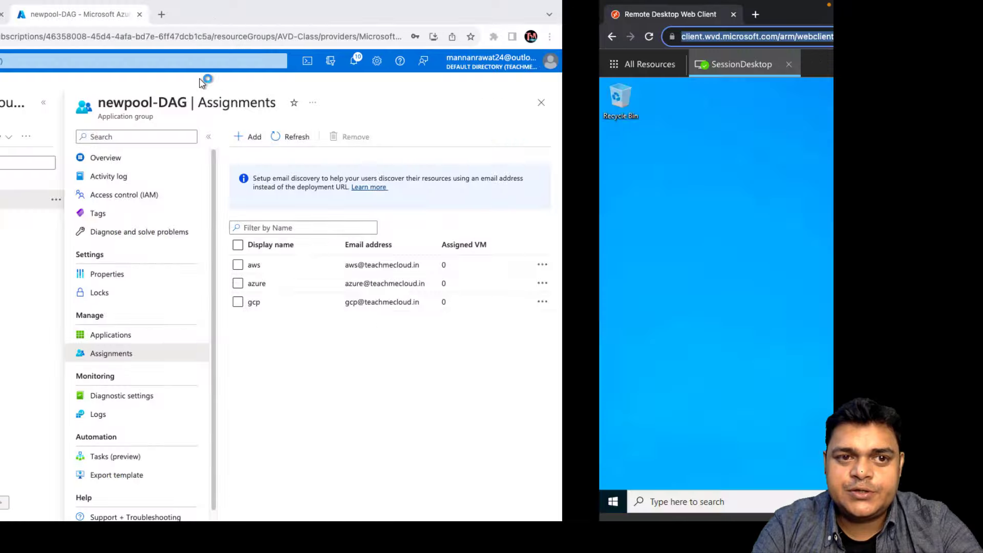
pyautogui.press('super+t')
pyautogui.press('super+v')
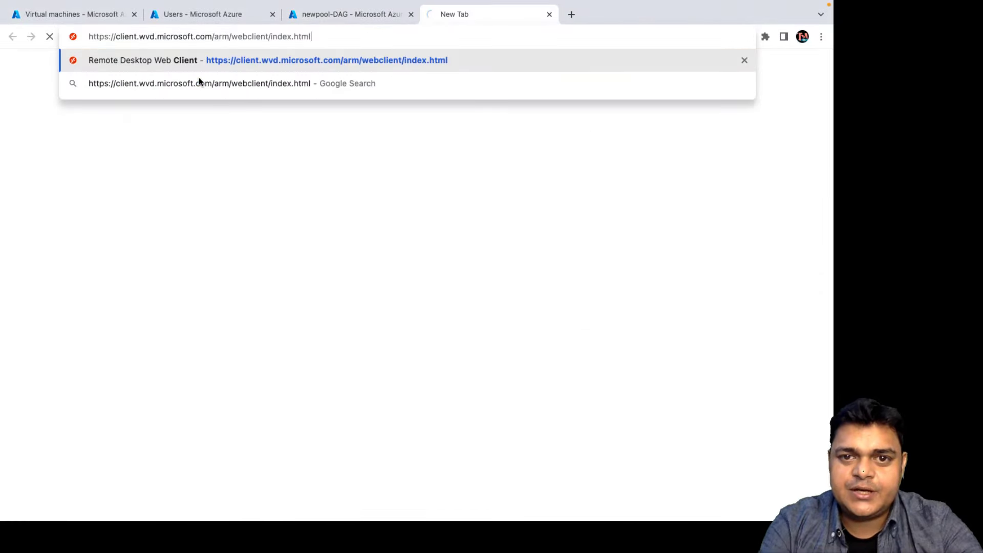
pyautogui.press('Return')
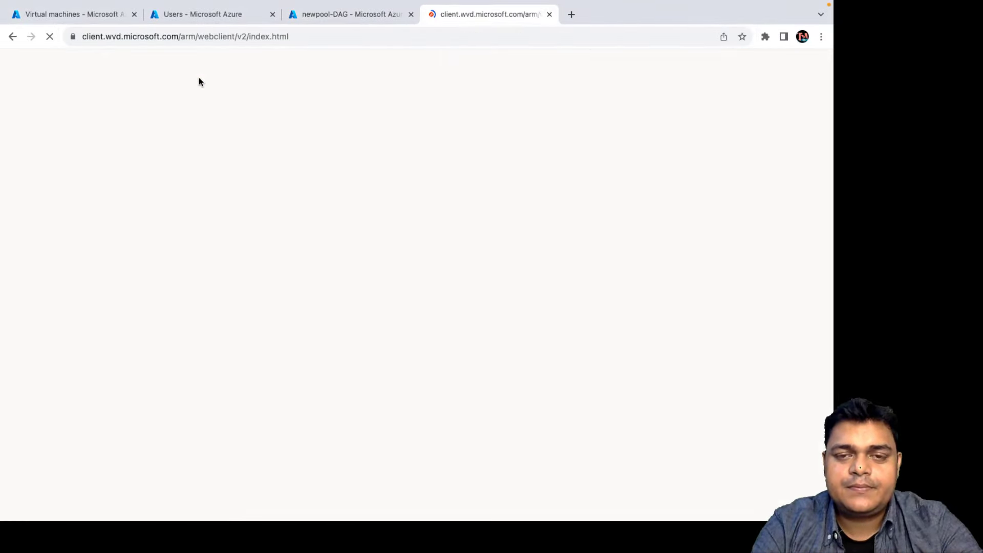
pyautogui.hotkey('ctrl', 'Left')
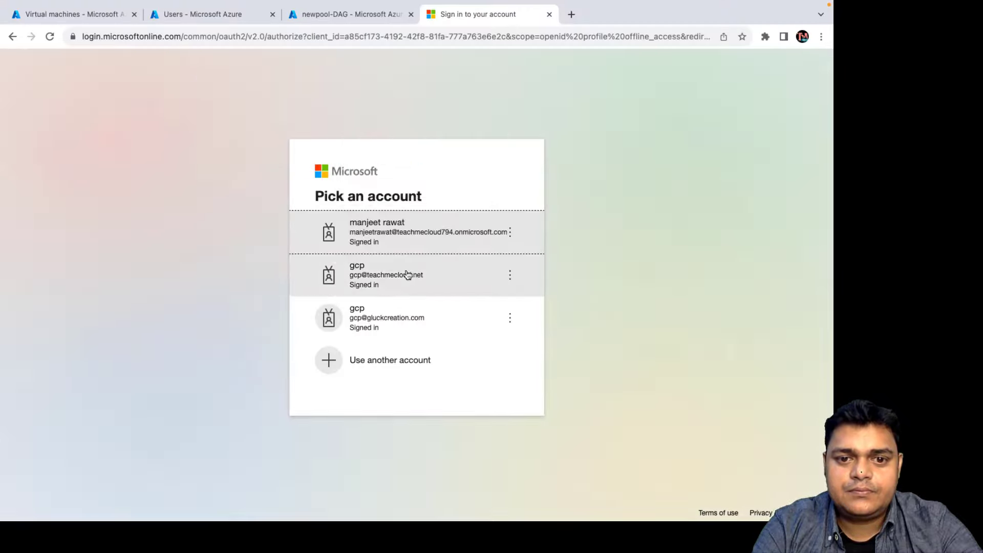
# - In Safari, choose Use another account and enter the new user's e-mail address
pyautogui.click(376, 353)
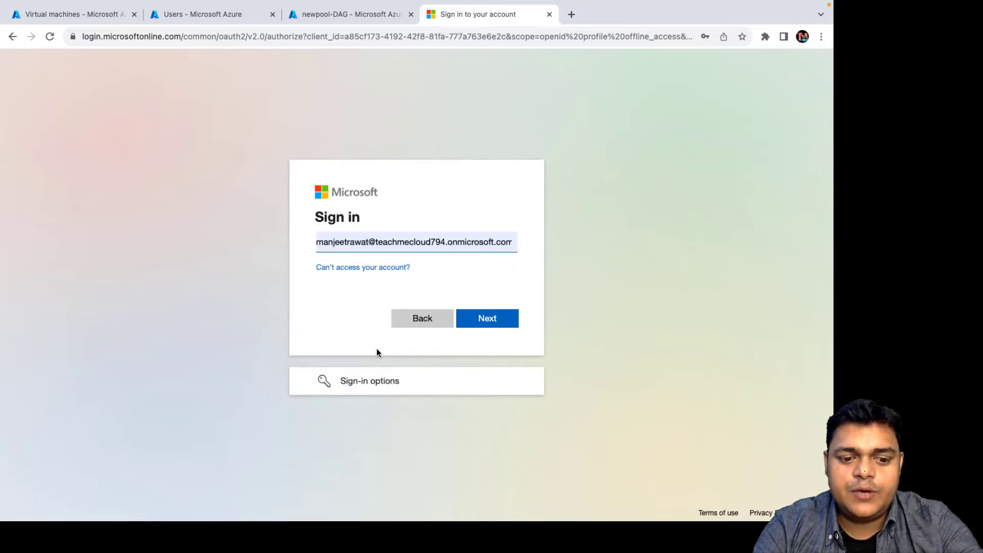
pyautogui.tripleClick(496, 238)
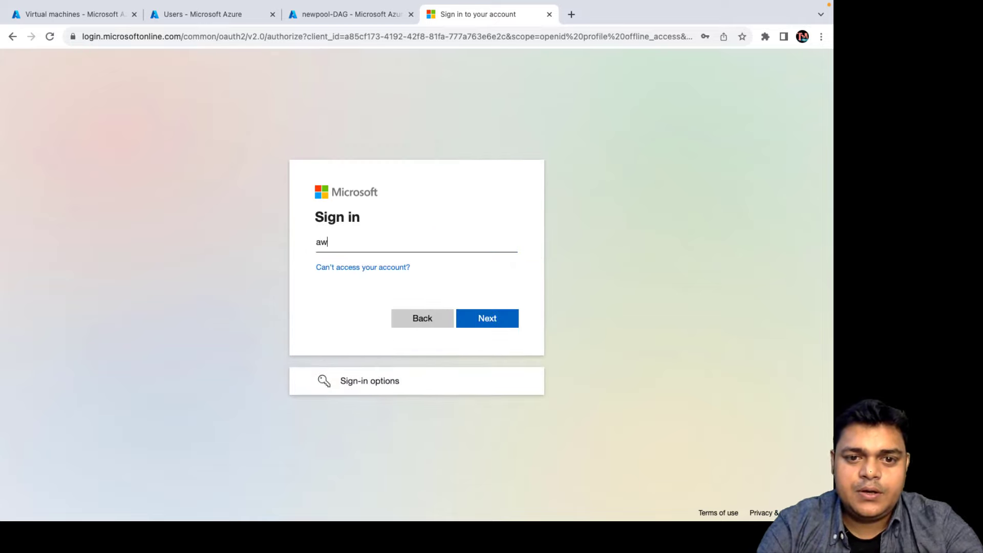
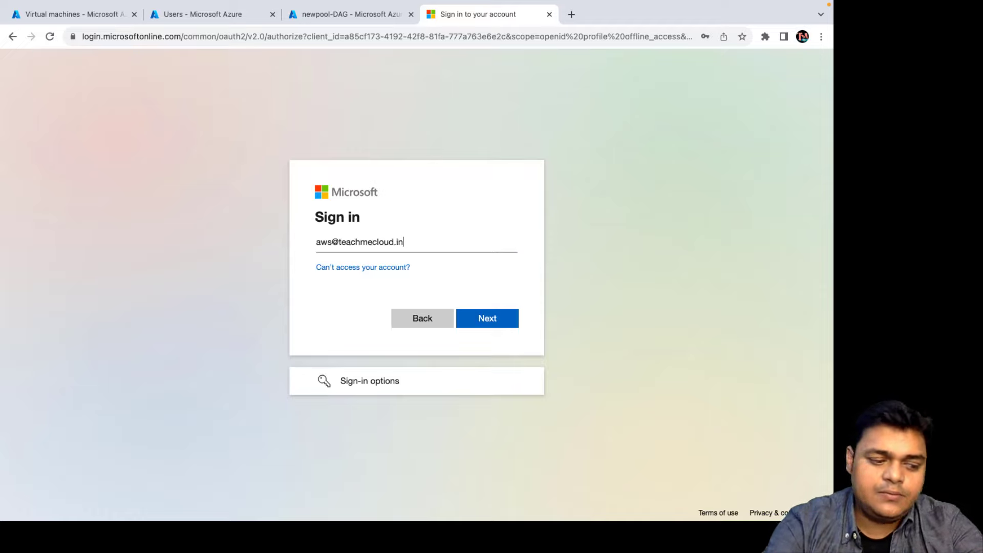
pyautogui.press('Return')
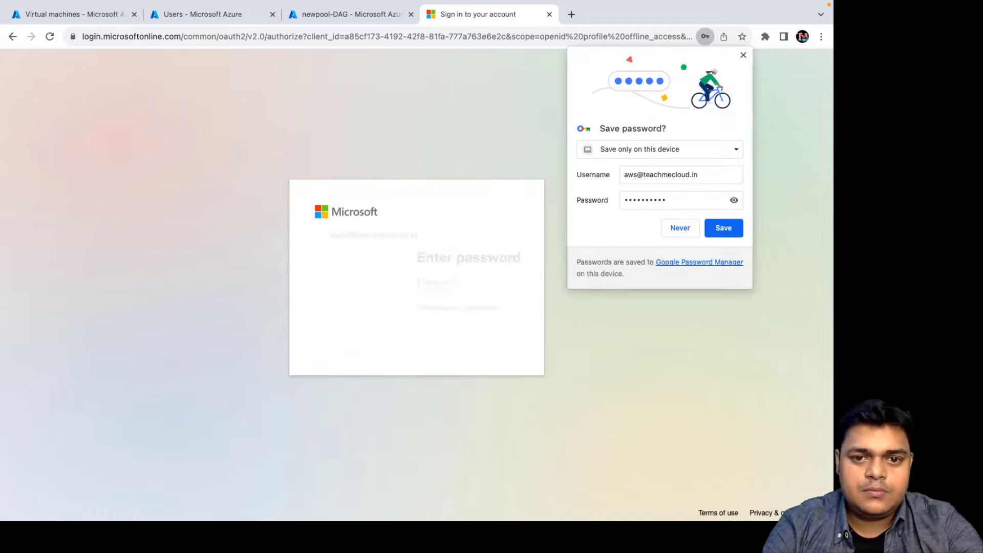
pyautogui.click(669, 227)
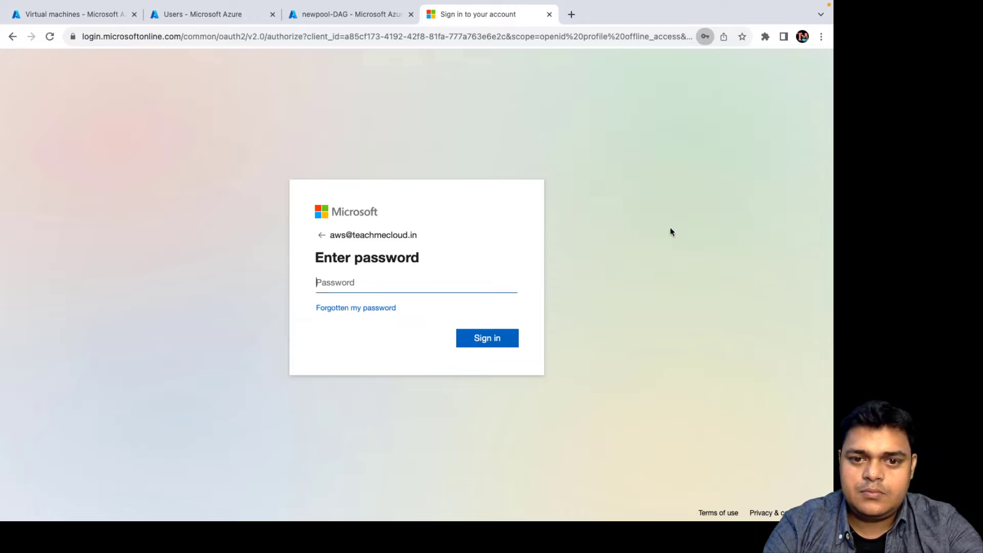
# - Enter that user's password without saving it, and pick the newly signed-in account
pyautogui.write('•')
pyautogui.press('BackSpace')
pyautogui.write('•')
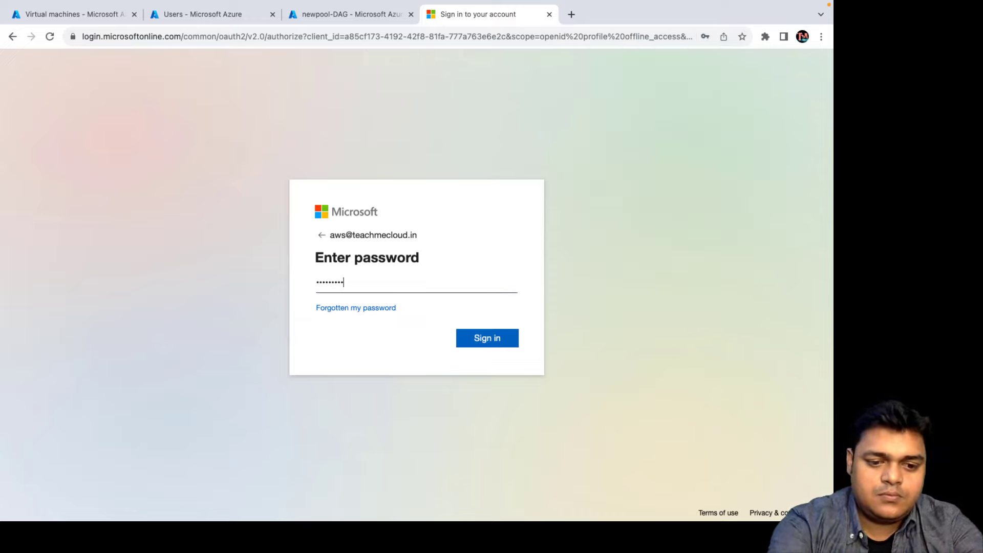
pyautogui.press('Return')
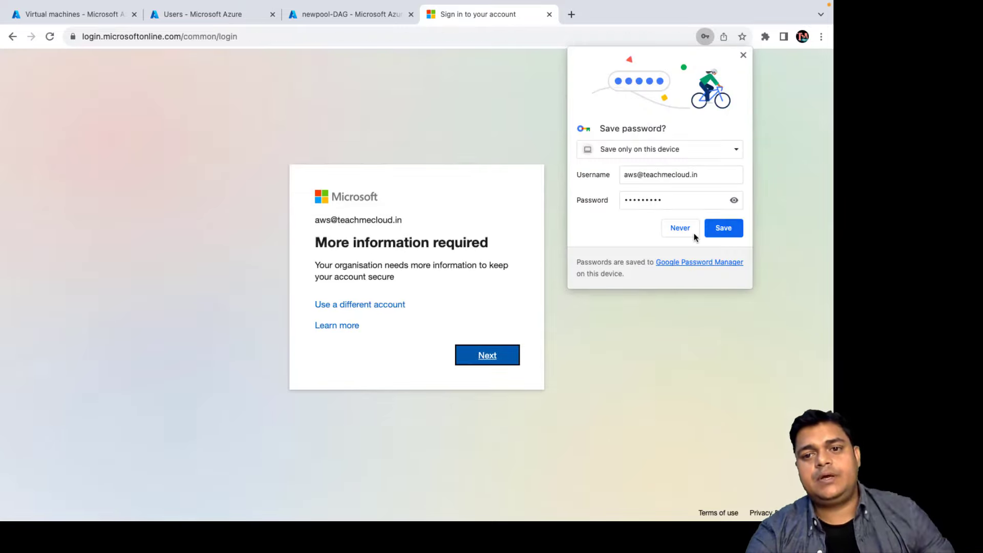
pyautogui.click(680, 228)
pyautogui.click(490, 357)
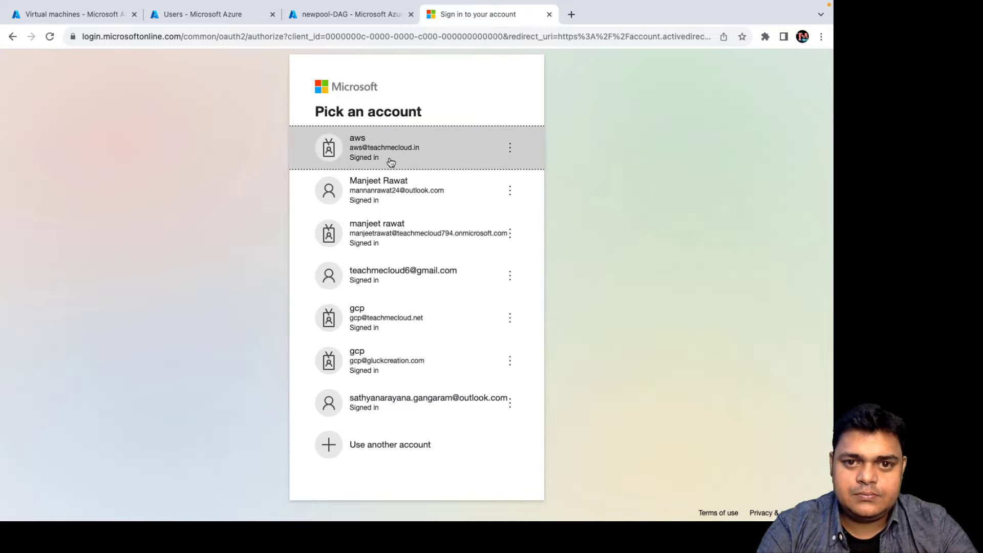
pyautogui.click(389, 161)
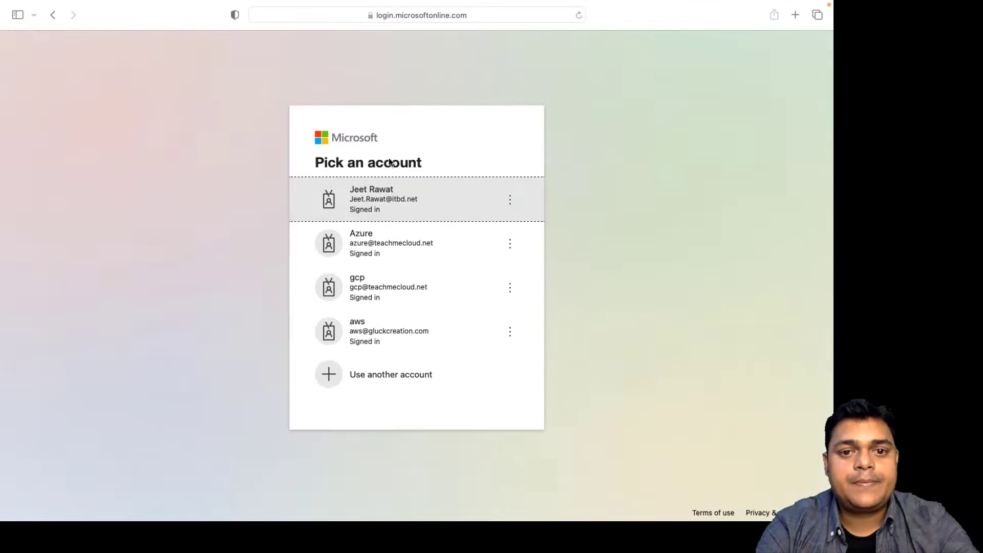
# - Sign in with another account using the second user's e-mail and password, without saving the password
pyautogui.click(397, 378)
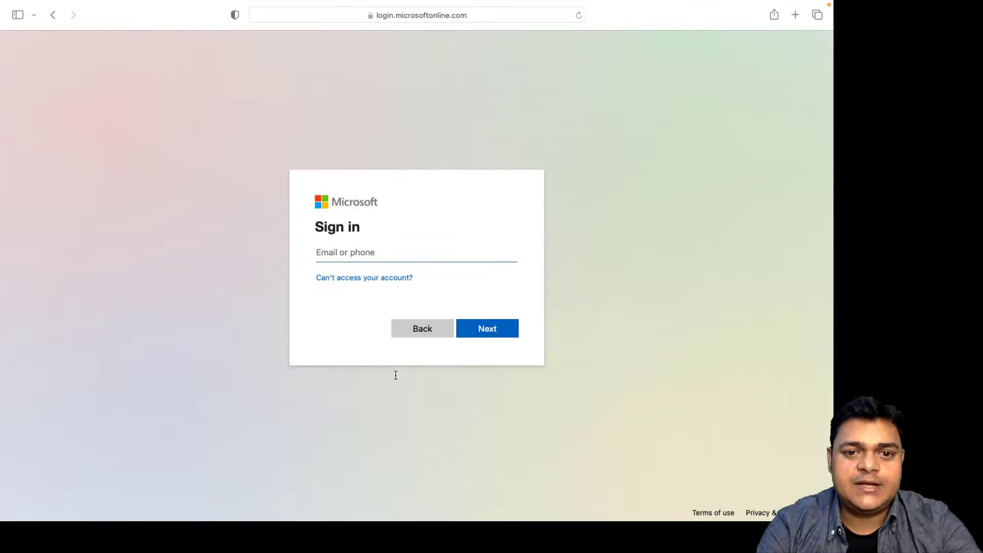
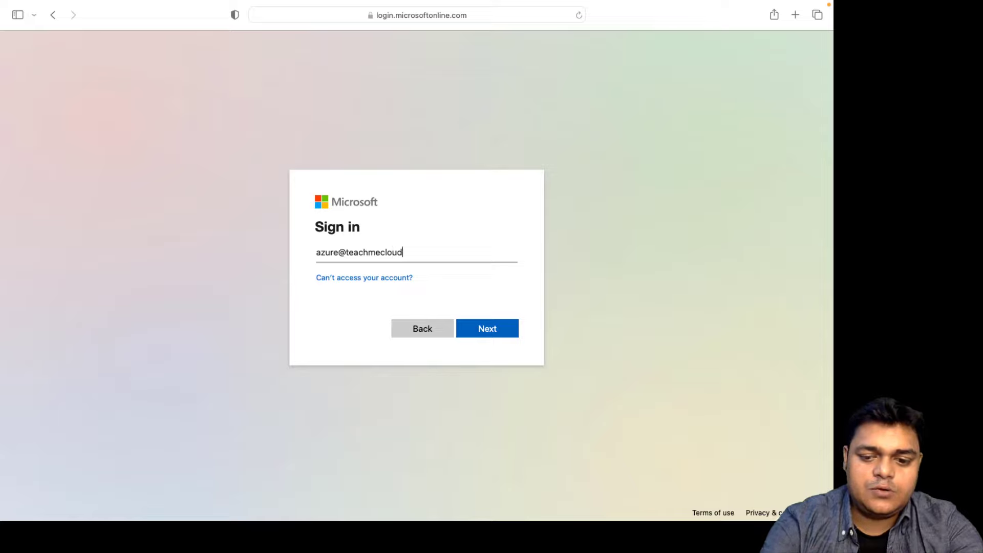
pyautogui.press('Return')
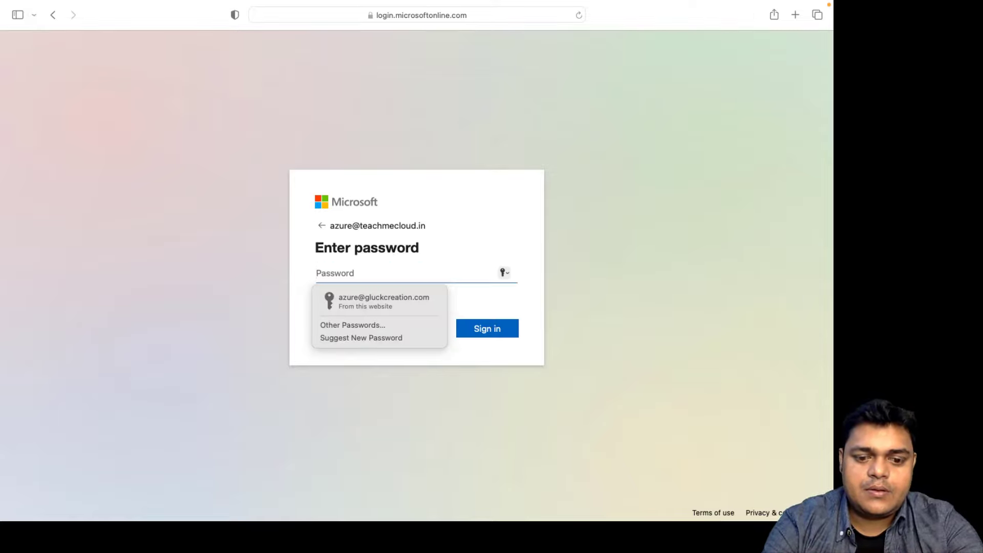
pyautogui.write('•••••')
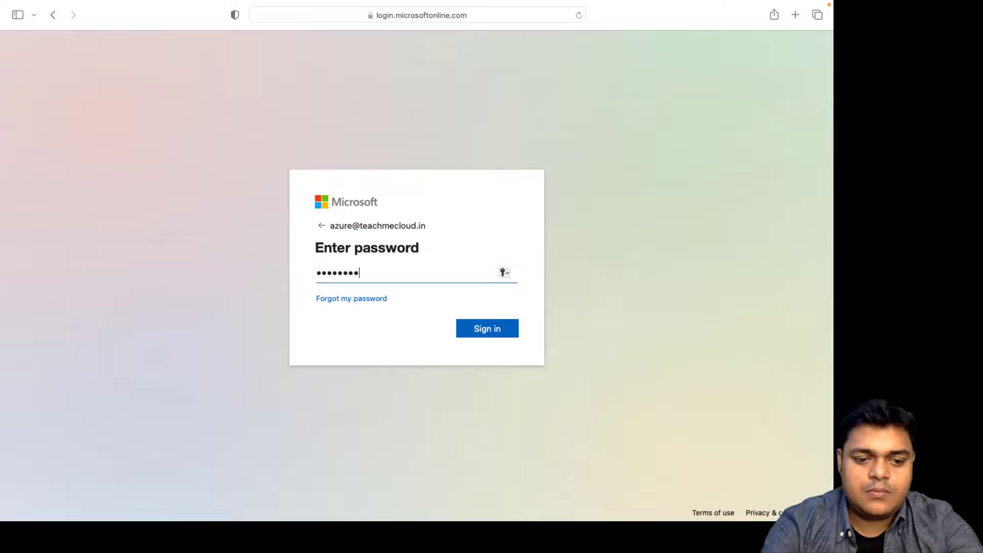
pyautogui.press('Return')
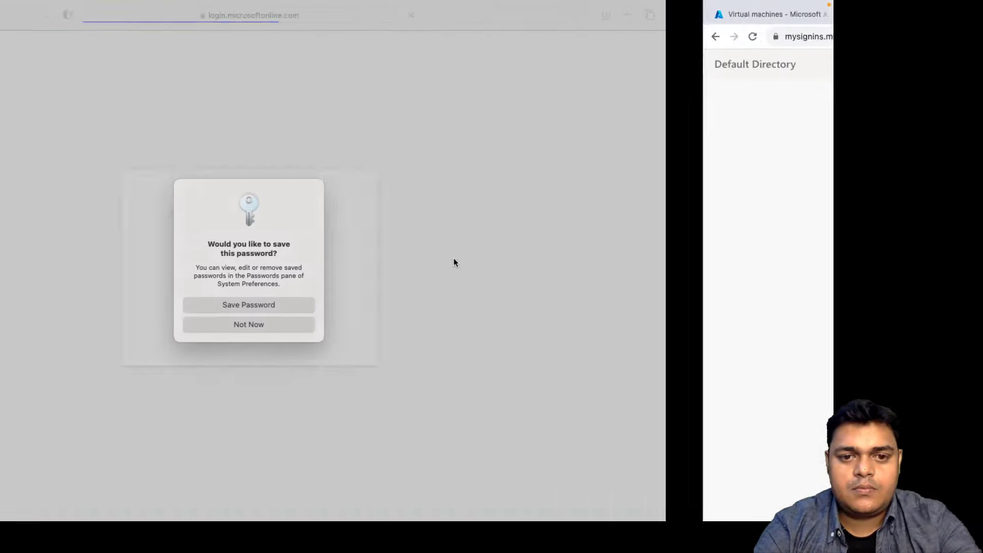
pyautogui.click(437, 324)
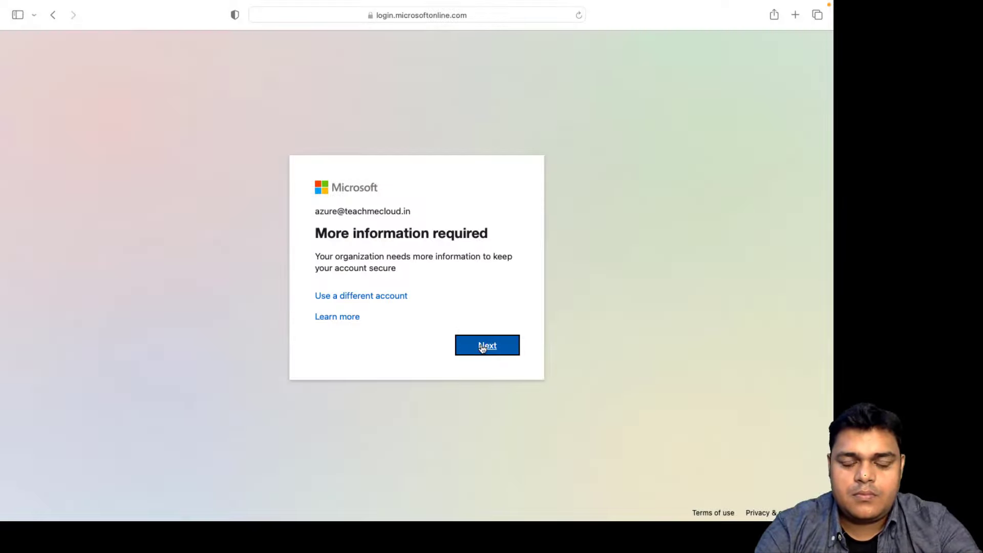
# - Continue with the work account, tick Don't show this again, decline staying signed in, and pick the account
pyautogui.click(484, 345)
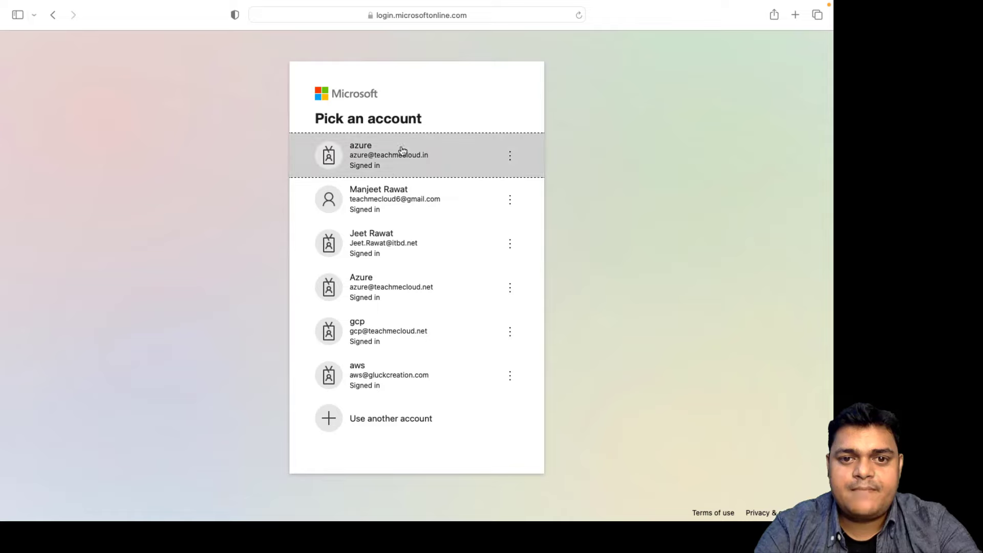
pyautogui.click(398, 174)
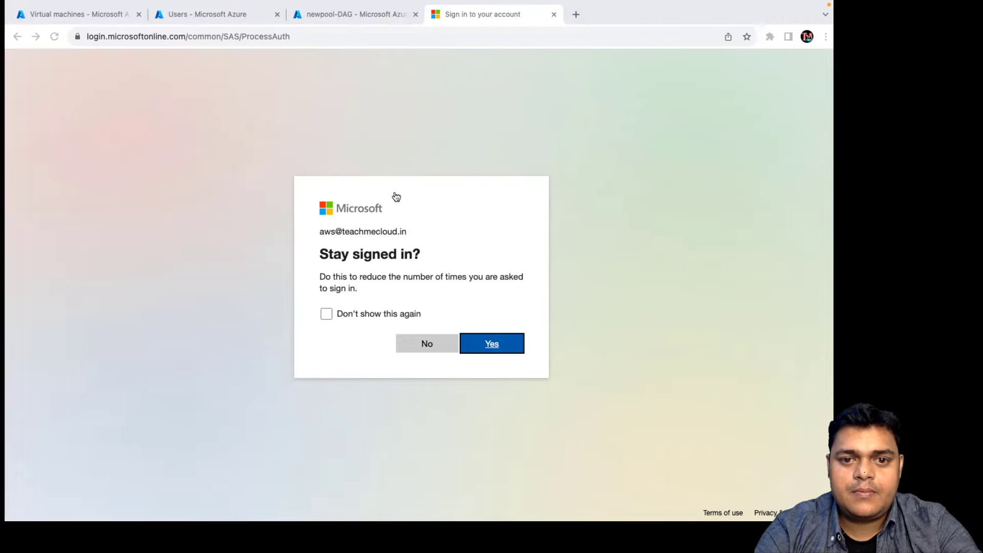
pyautogui.click(362, 315)
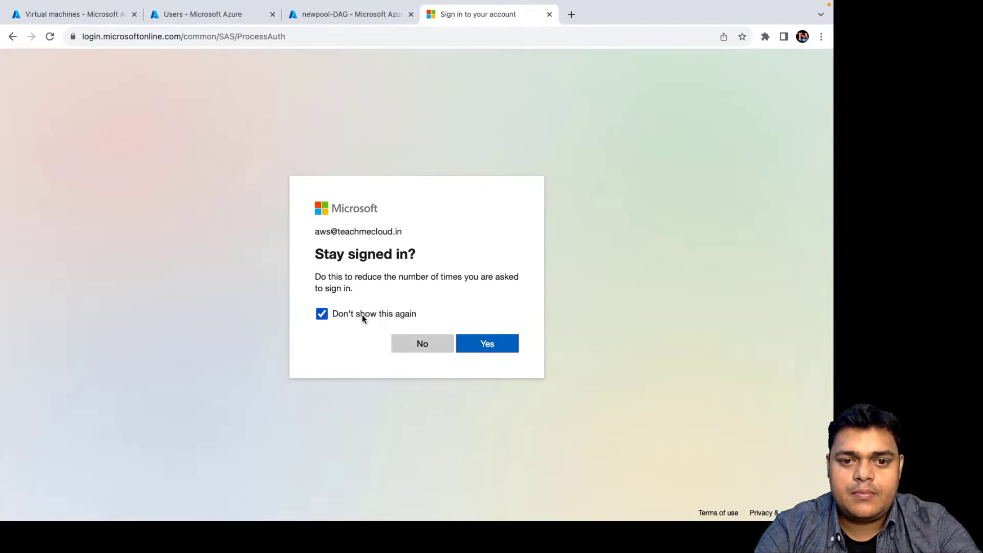
pyautogui.click(406, 343)
pyautogui.hotkey('ctrl', 'Left')
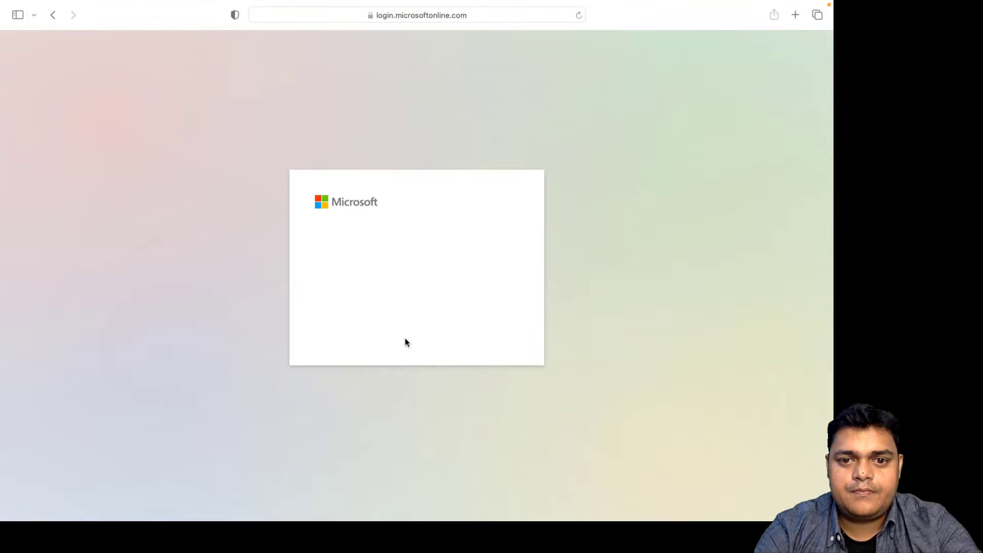
pyautogui.click(403, 159)
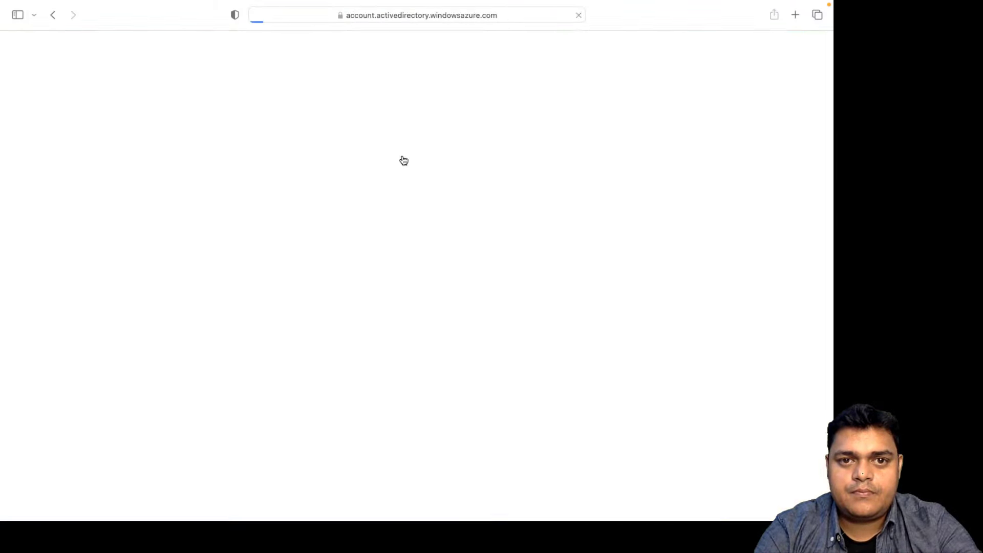
pyautogui.hotkey('ctrl', 'Right')
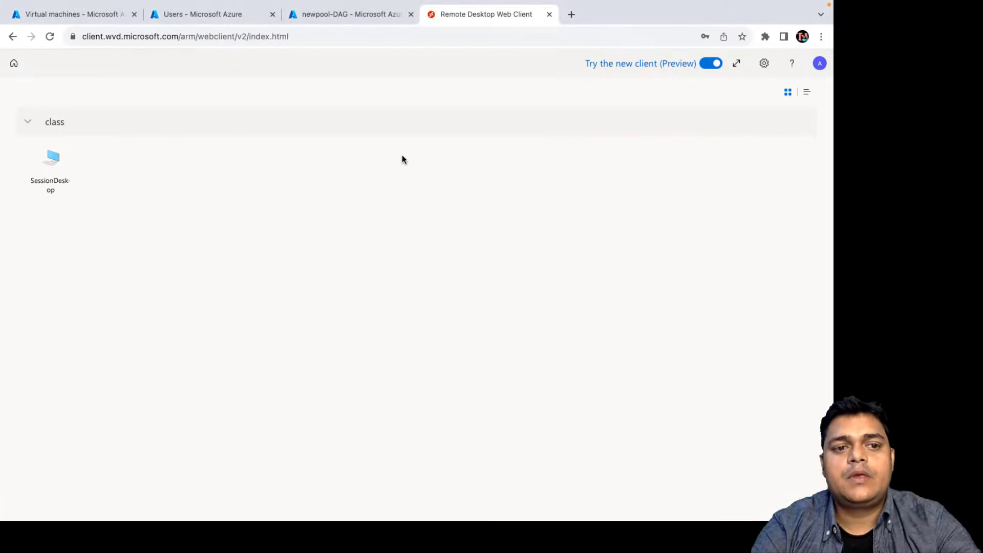
# - Launch SessionDesktop, allow local resource access, and submit the user's session password
pyautogui.click(49, 173)
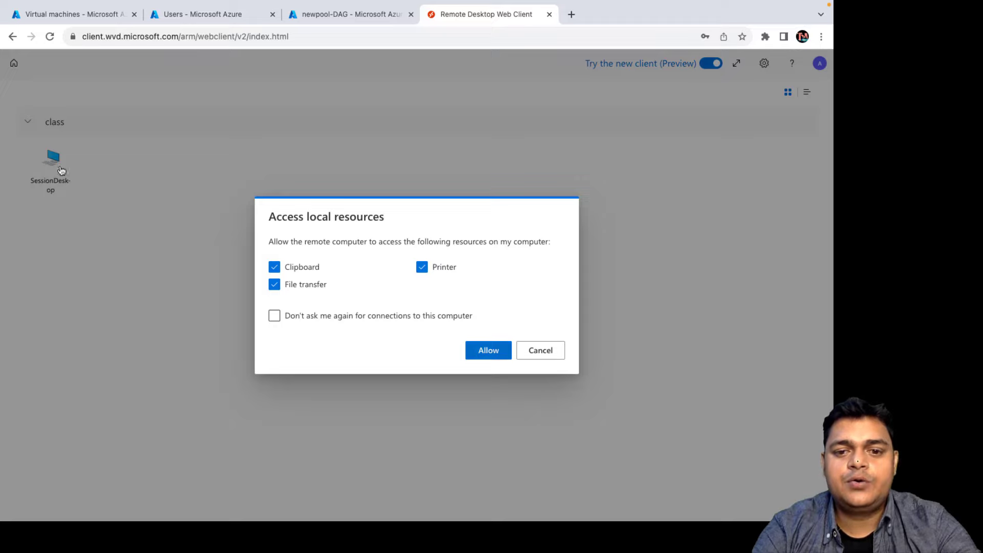
pyautogui.click(488, 350)
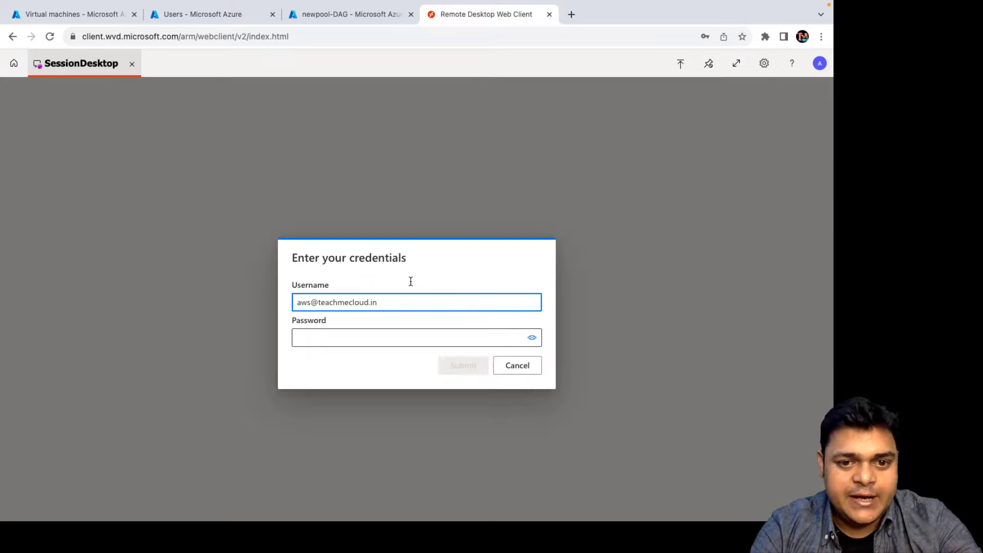
pyautogui.click(338, 339)
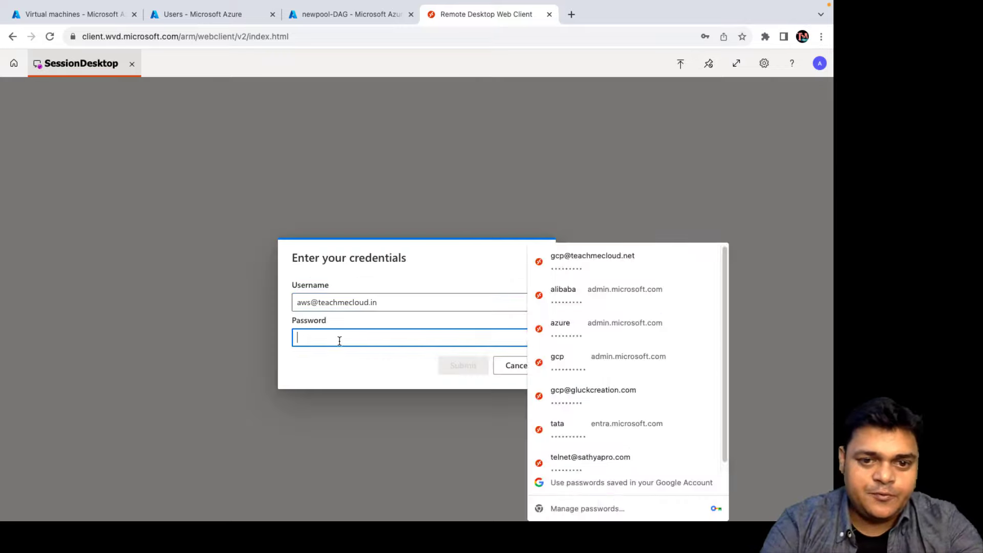
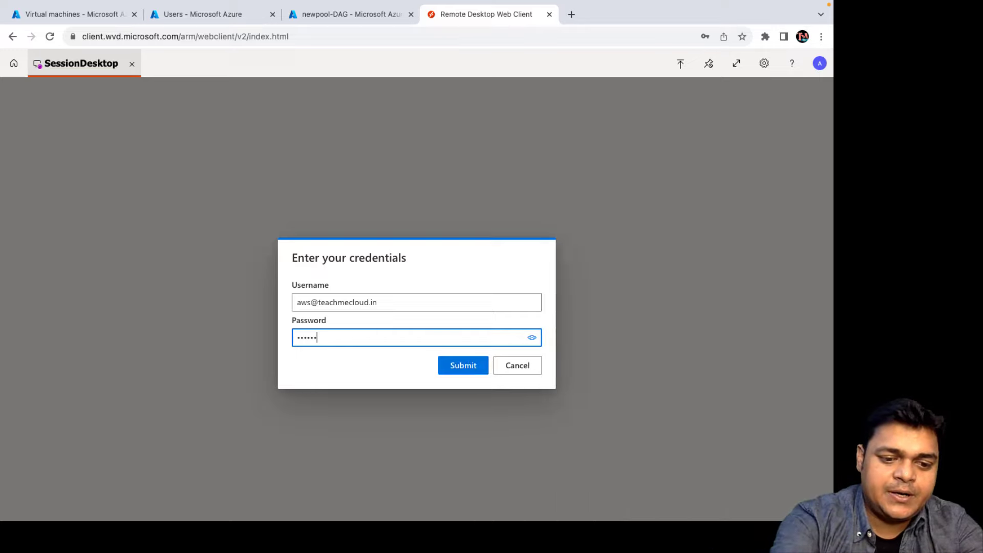
pyautogui.press('Return')
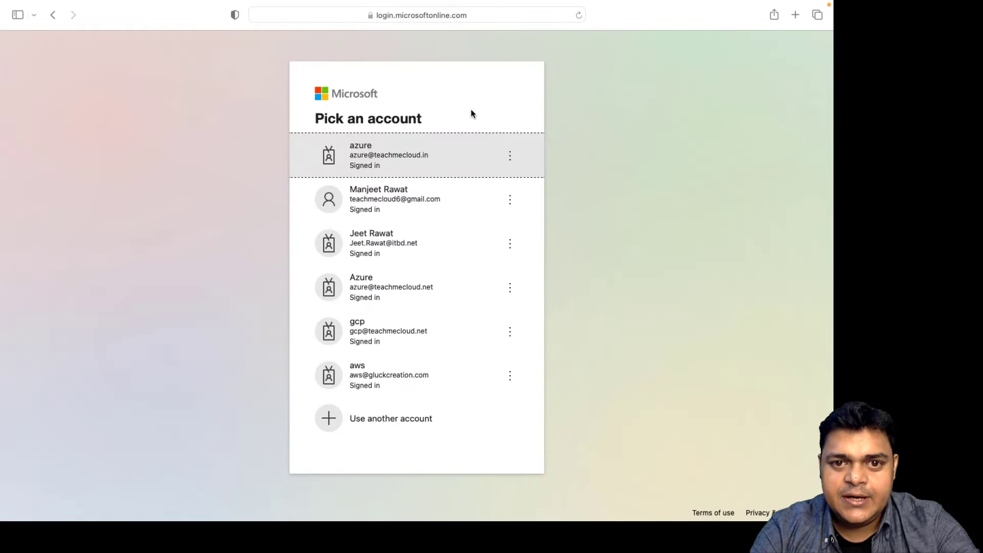
# - Continue as the first listed account, skip security-method setup, and decline staying signed in
pyautogui.click(402, 153)
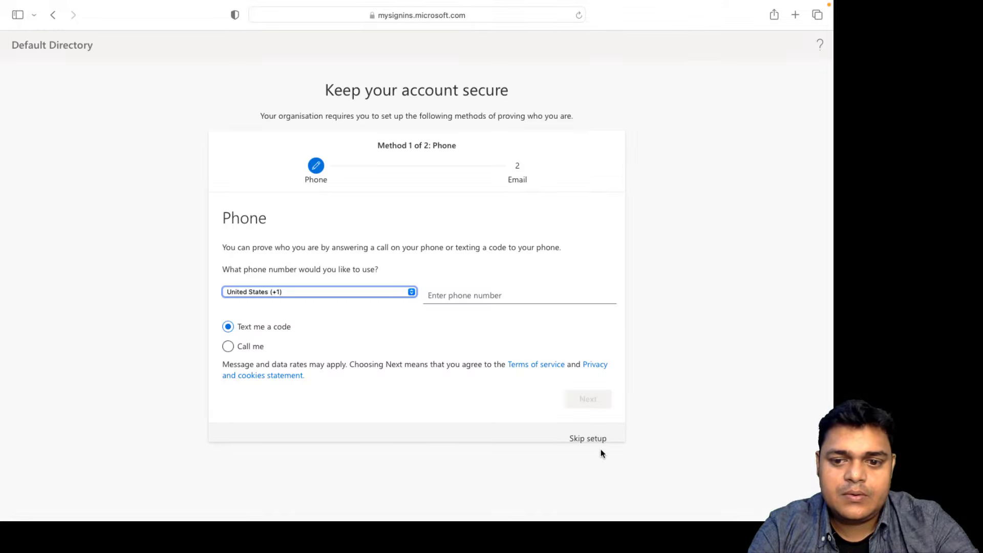
pyautogui.click(586, 440)
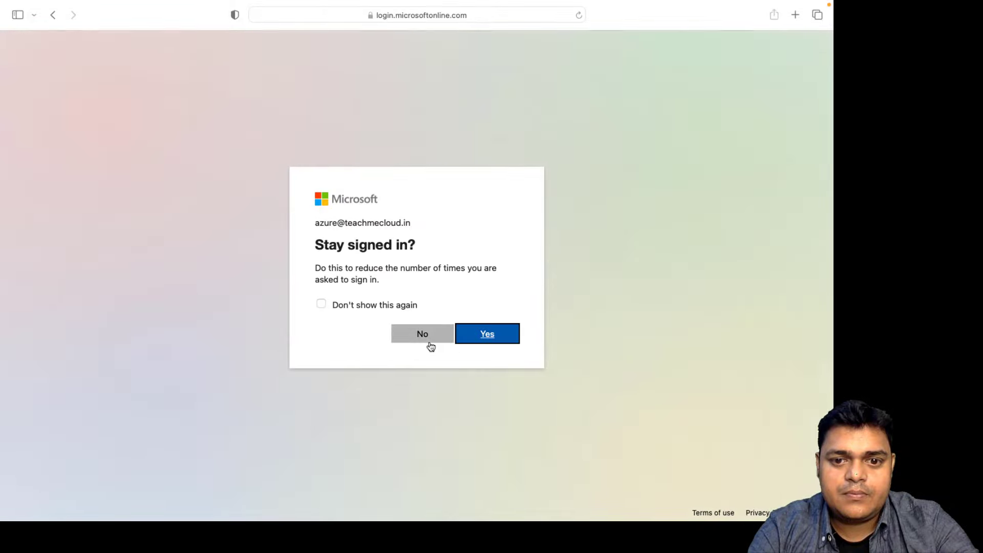
pyautogui.click(430, 345)
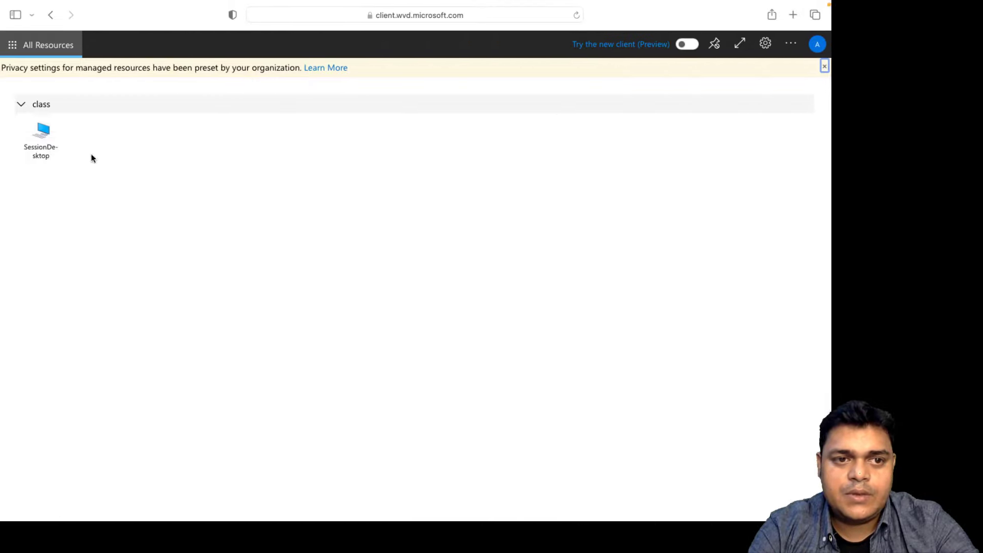
# - Launch SessionDesktop, allow local resources, and submit this user's password to open the Windows desktop
pyautogui.click(43, 134)
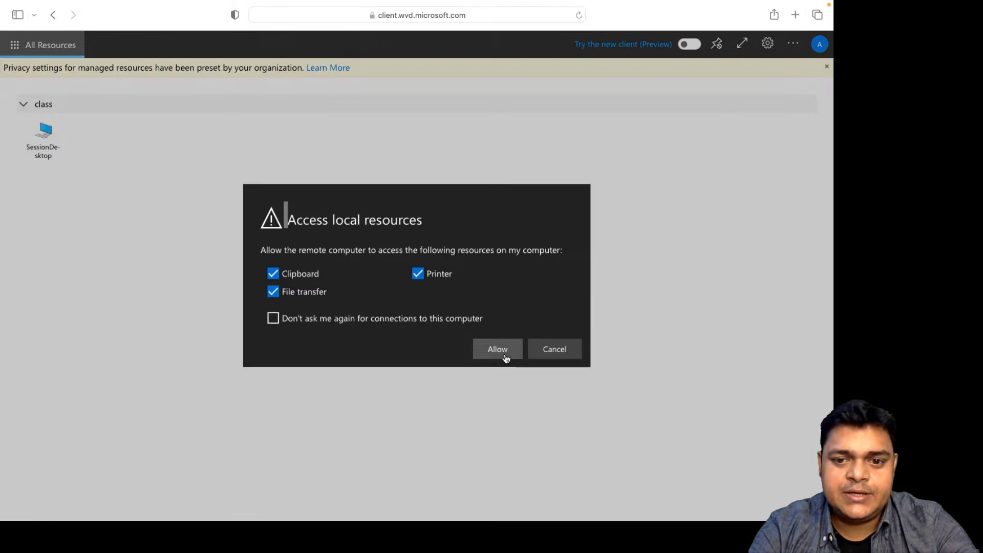
pyautogui.click(498, 349)
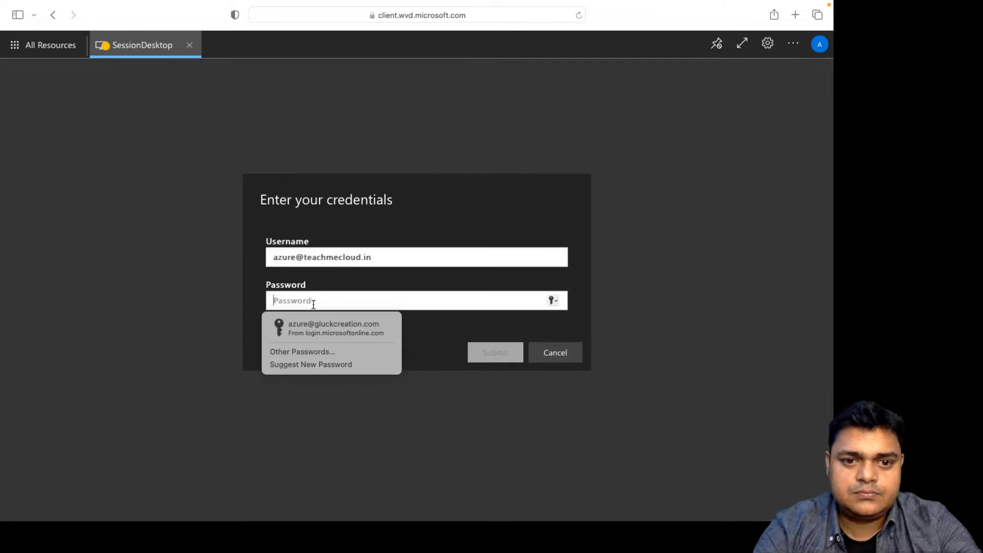
pyautogui.write('*******')
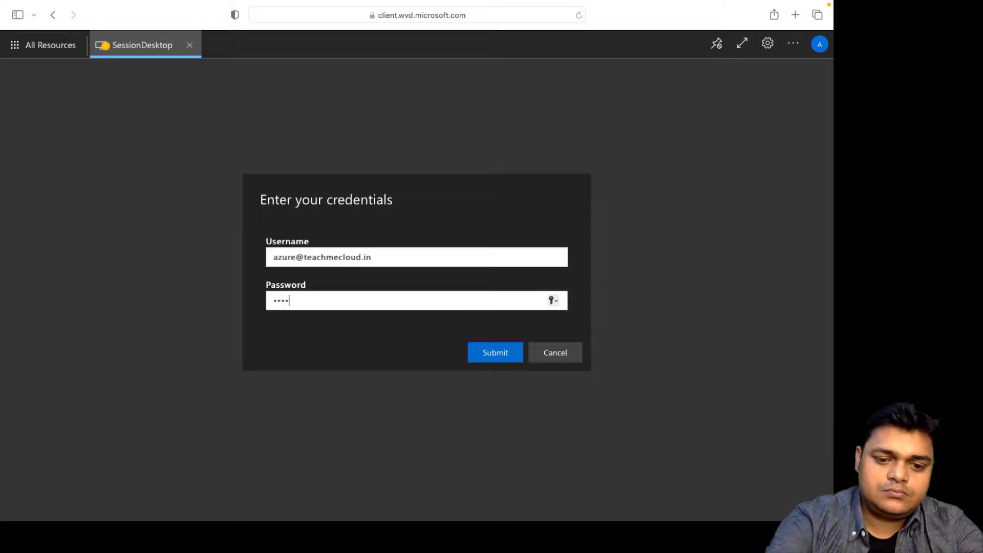
pyautogui.write('***')
pyautogui.press('Return')
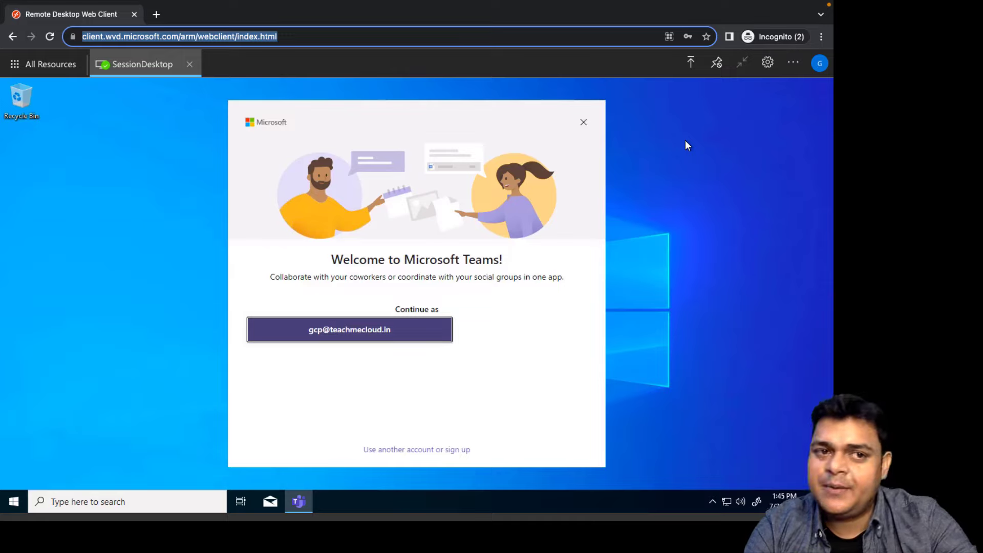
# - Close the Teams welcome prompt in both session windows, then return to the macOS desktop
pyautogui.click(583, 123)
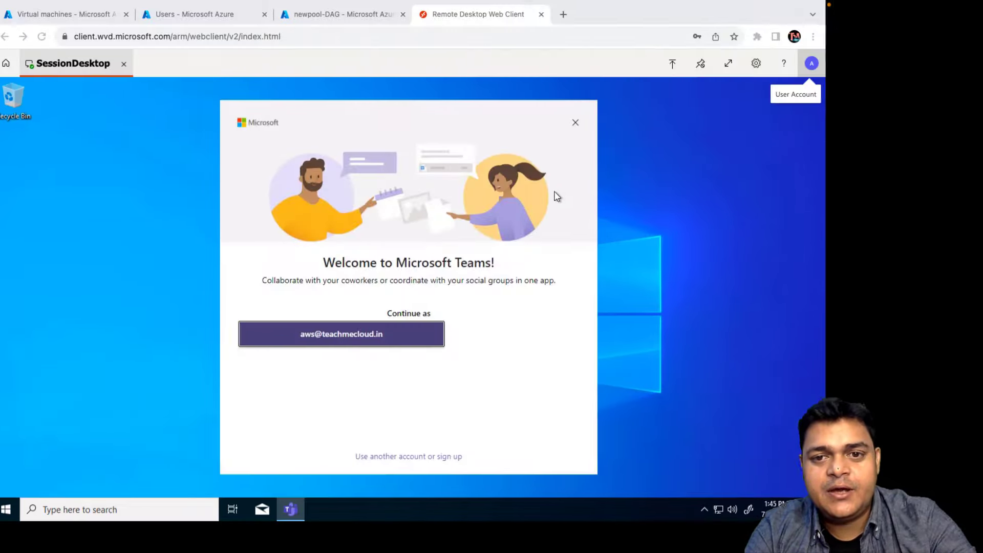
pyautogui.click(584, 123)
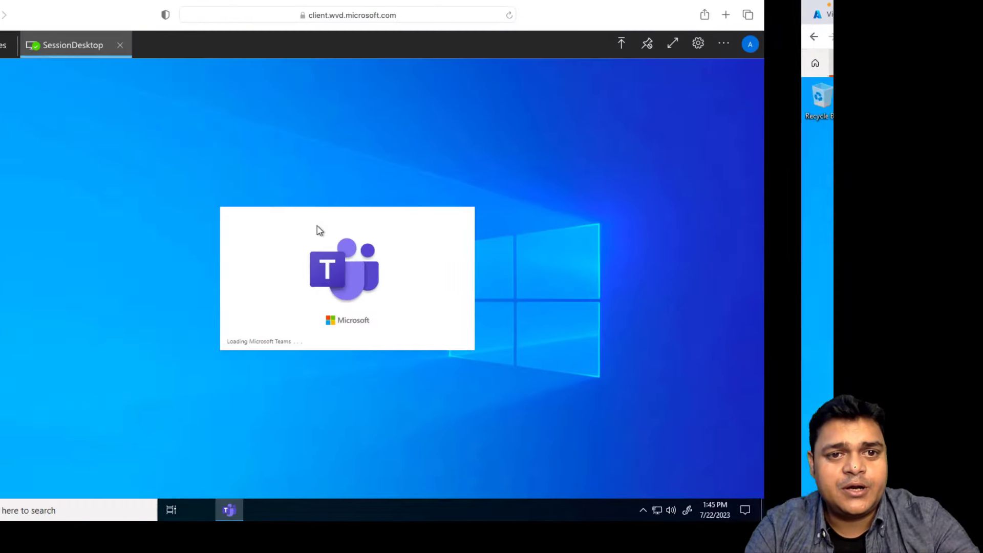
pyautogui.hotkey('ctrl', 'Left')
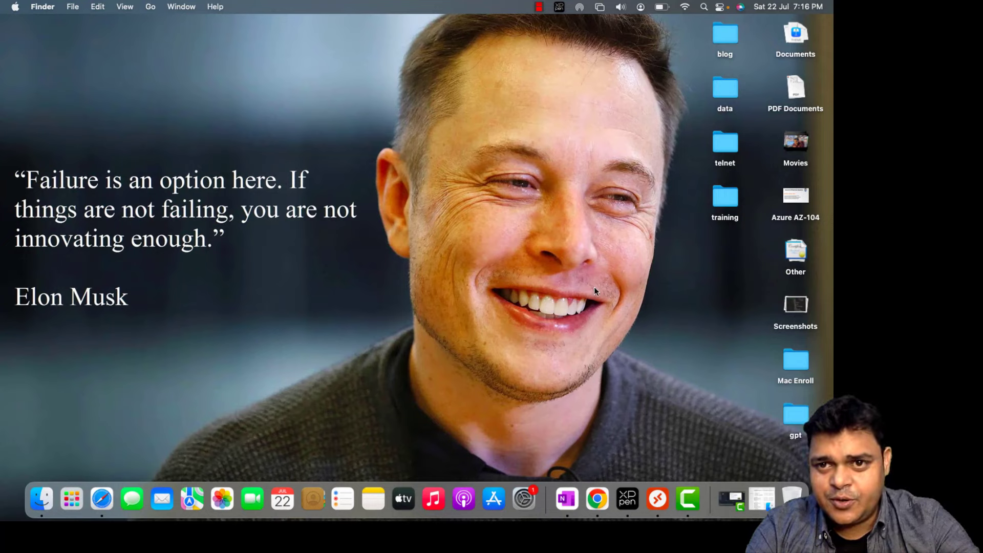
# - Show the Camtasia 2018 Dock menu with its Stop Recording control
pyautogui.rightClick(691, 497)
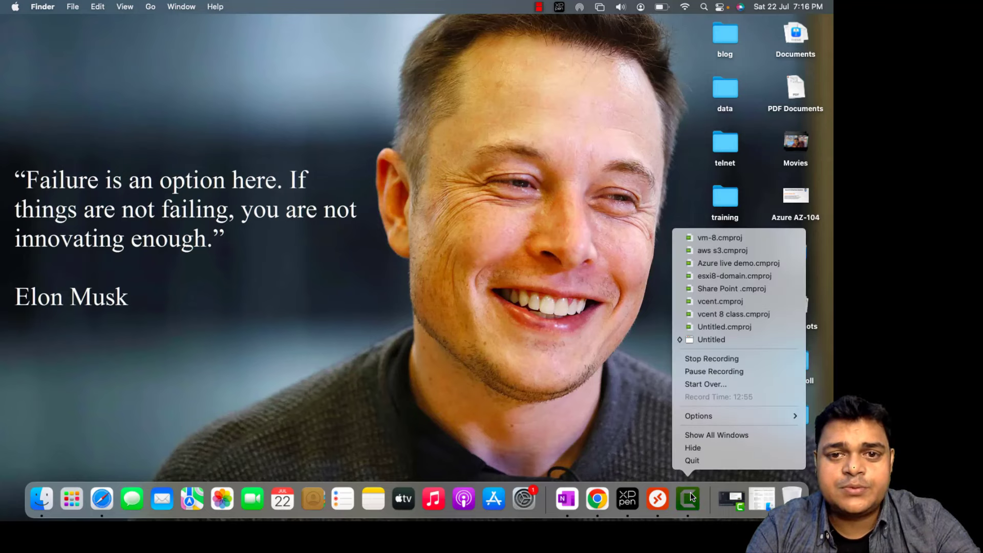